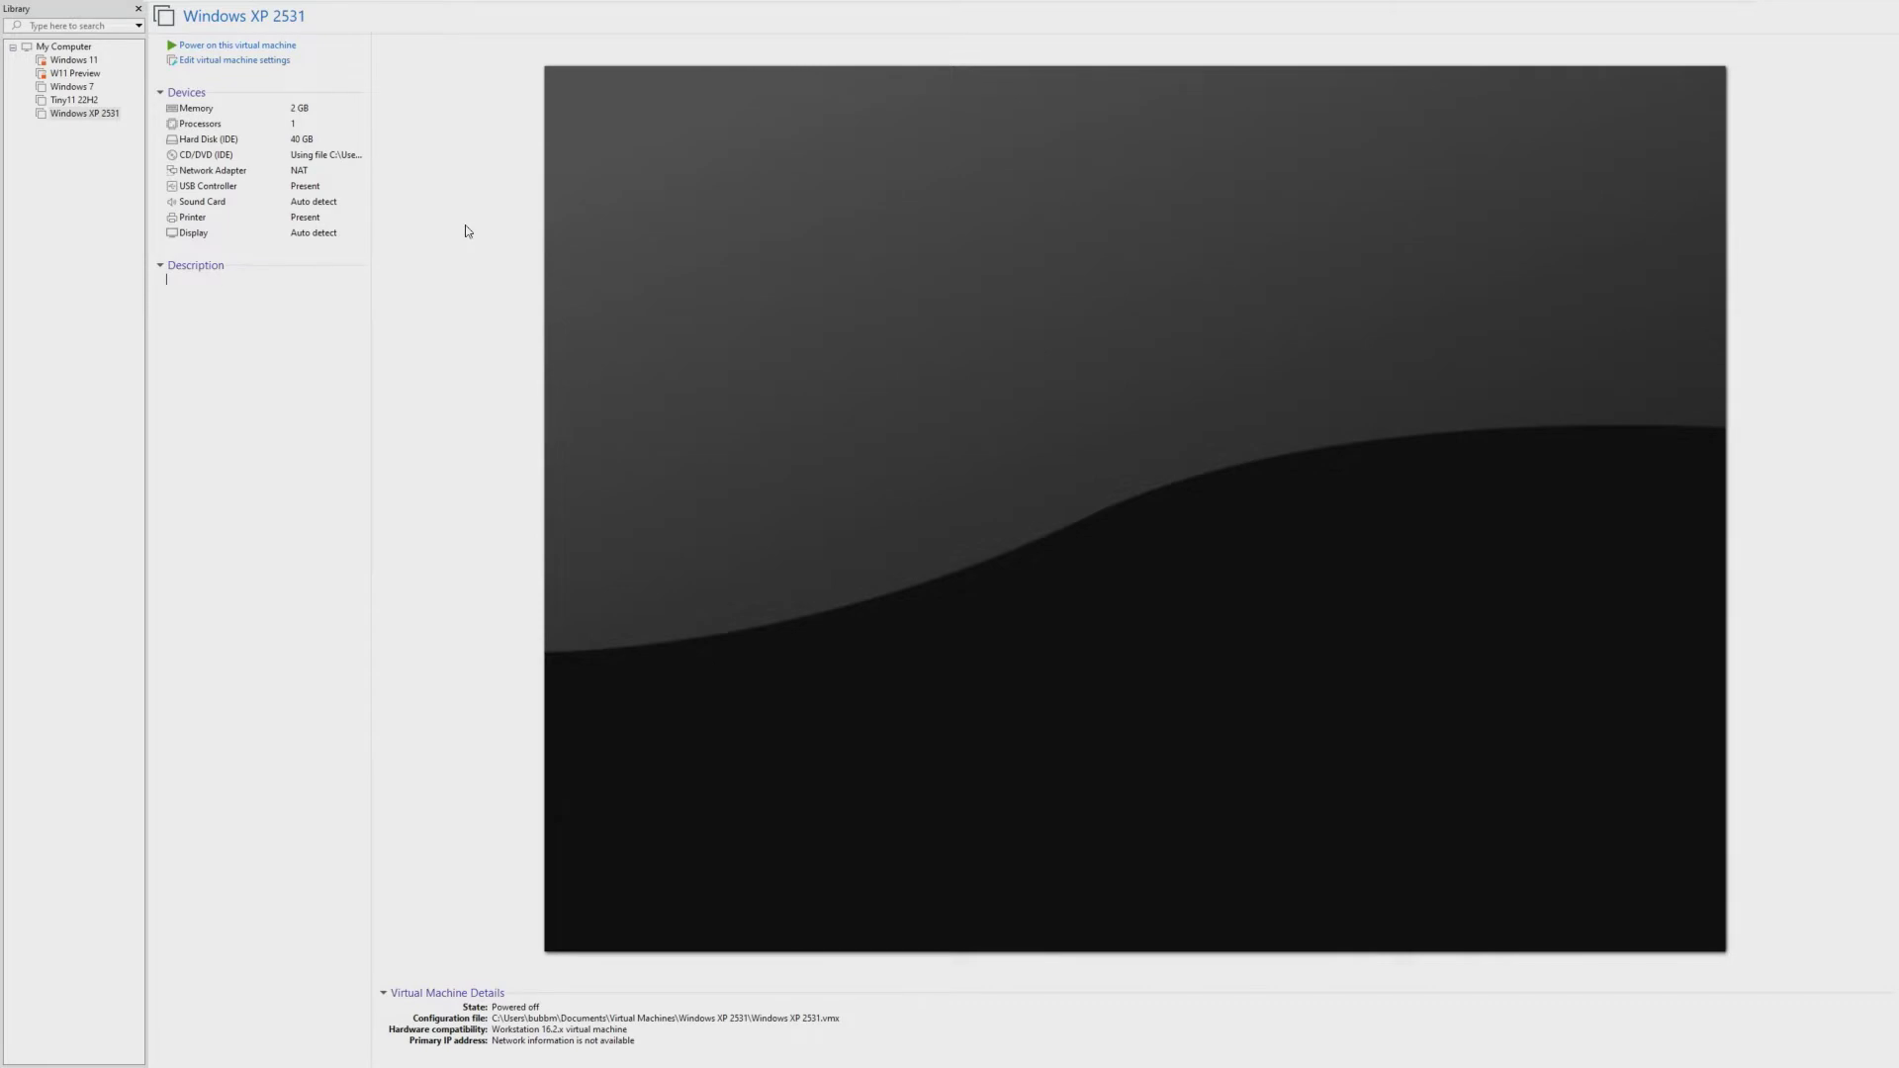
Step: Power on the Windows XP 2531 virtual machine and set the BIOS system date day to 01
click(289, 45)
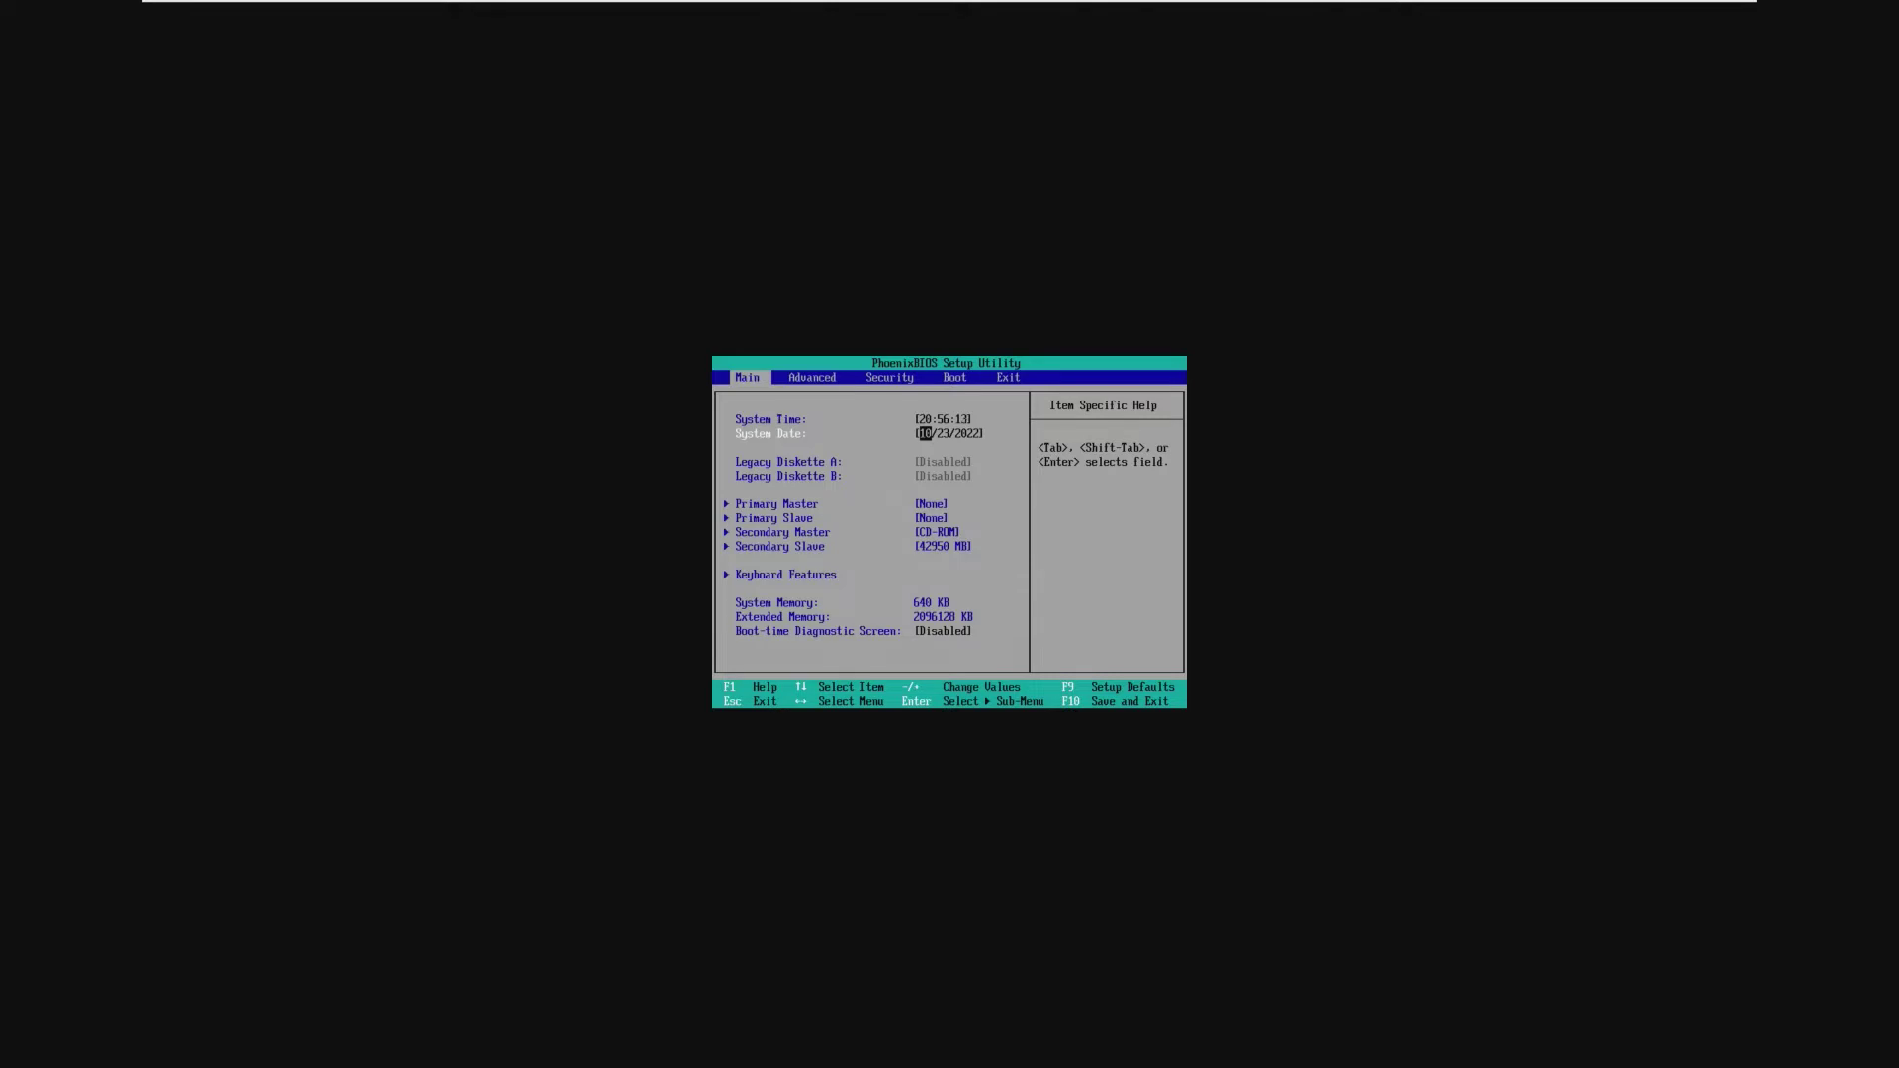
key(Tab)
text(01)
key(Tab)
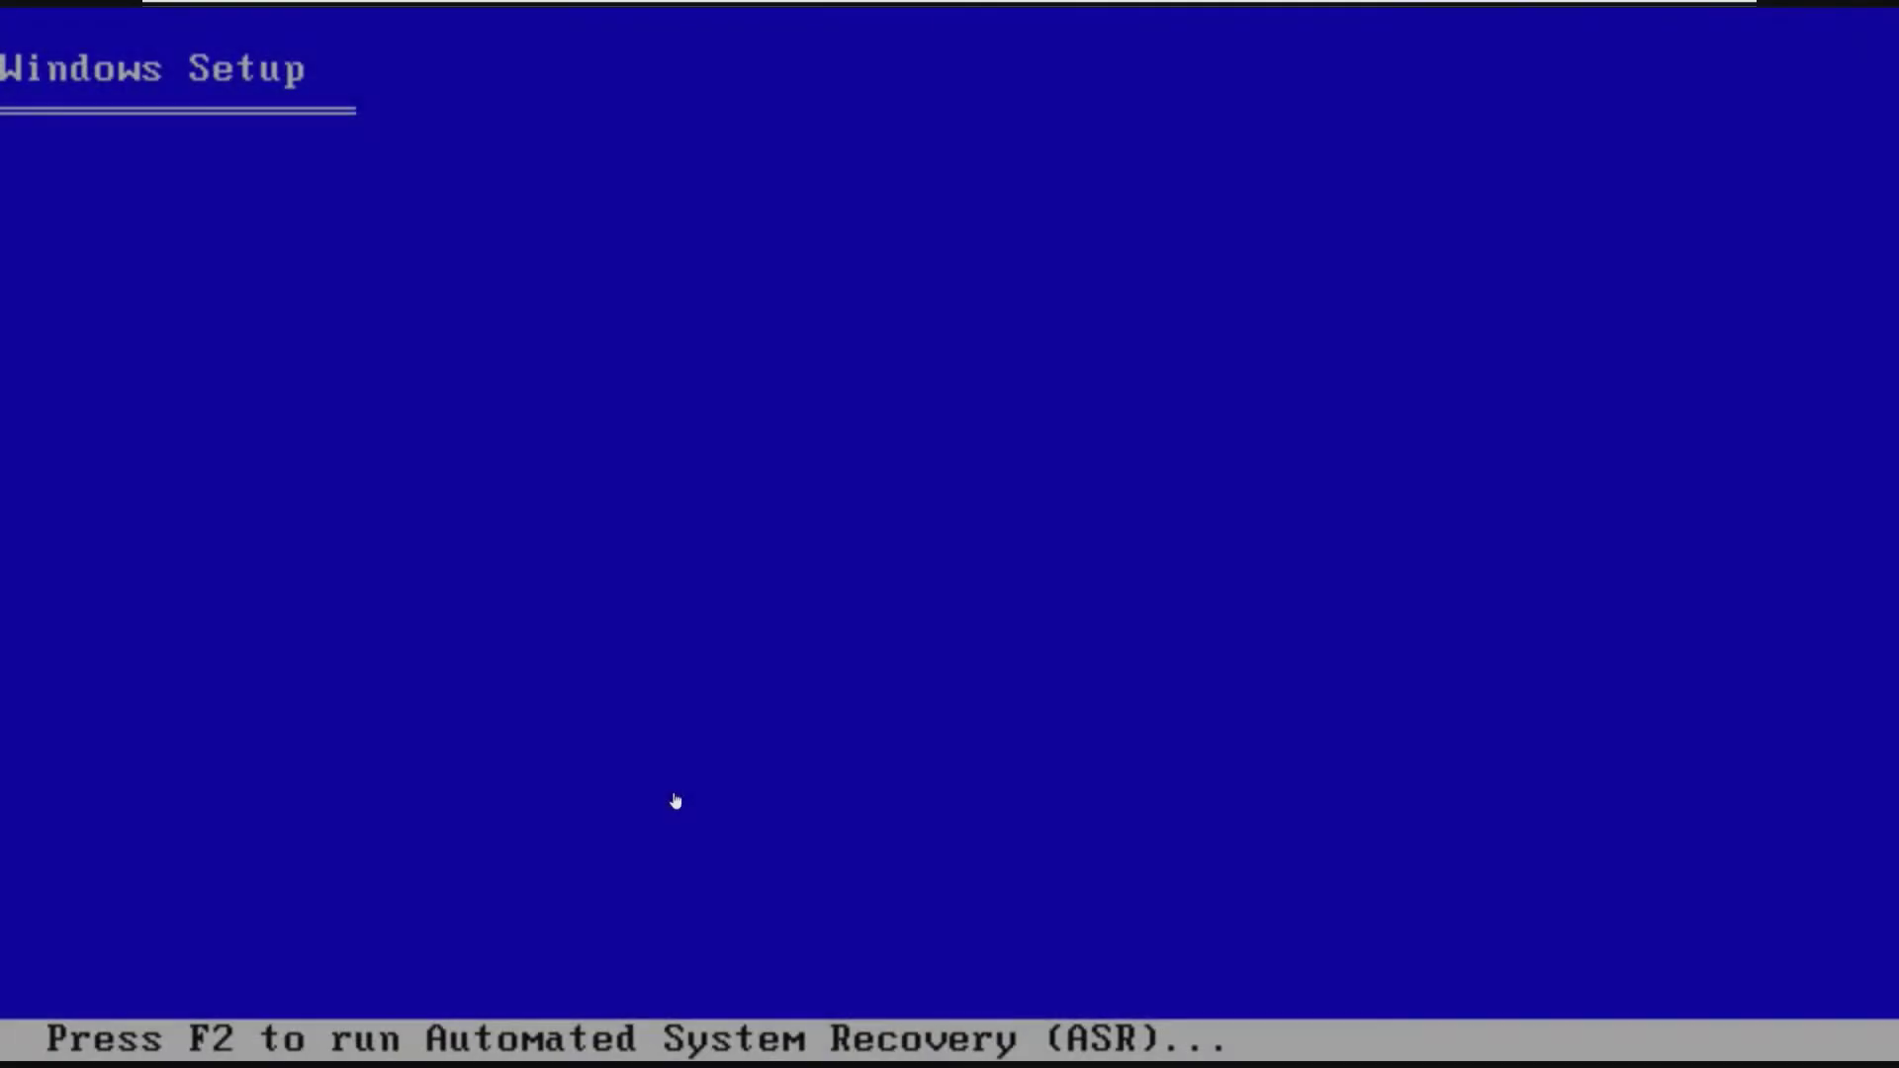
Step: Capture keyboard input into the Windows XP virtual machine
click(674, 799)
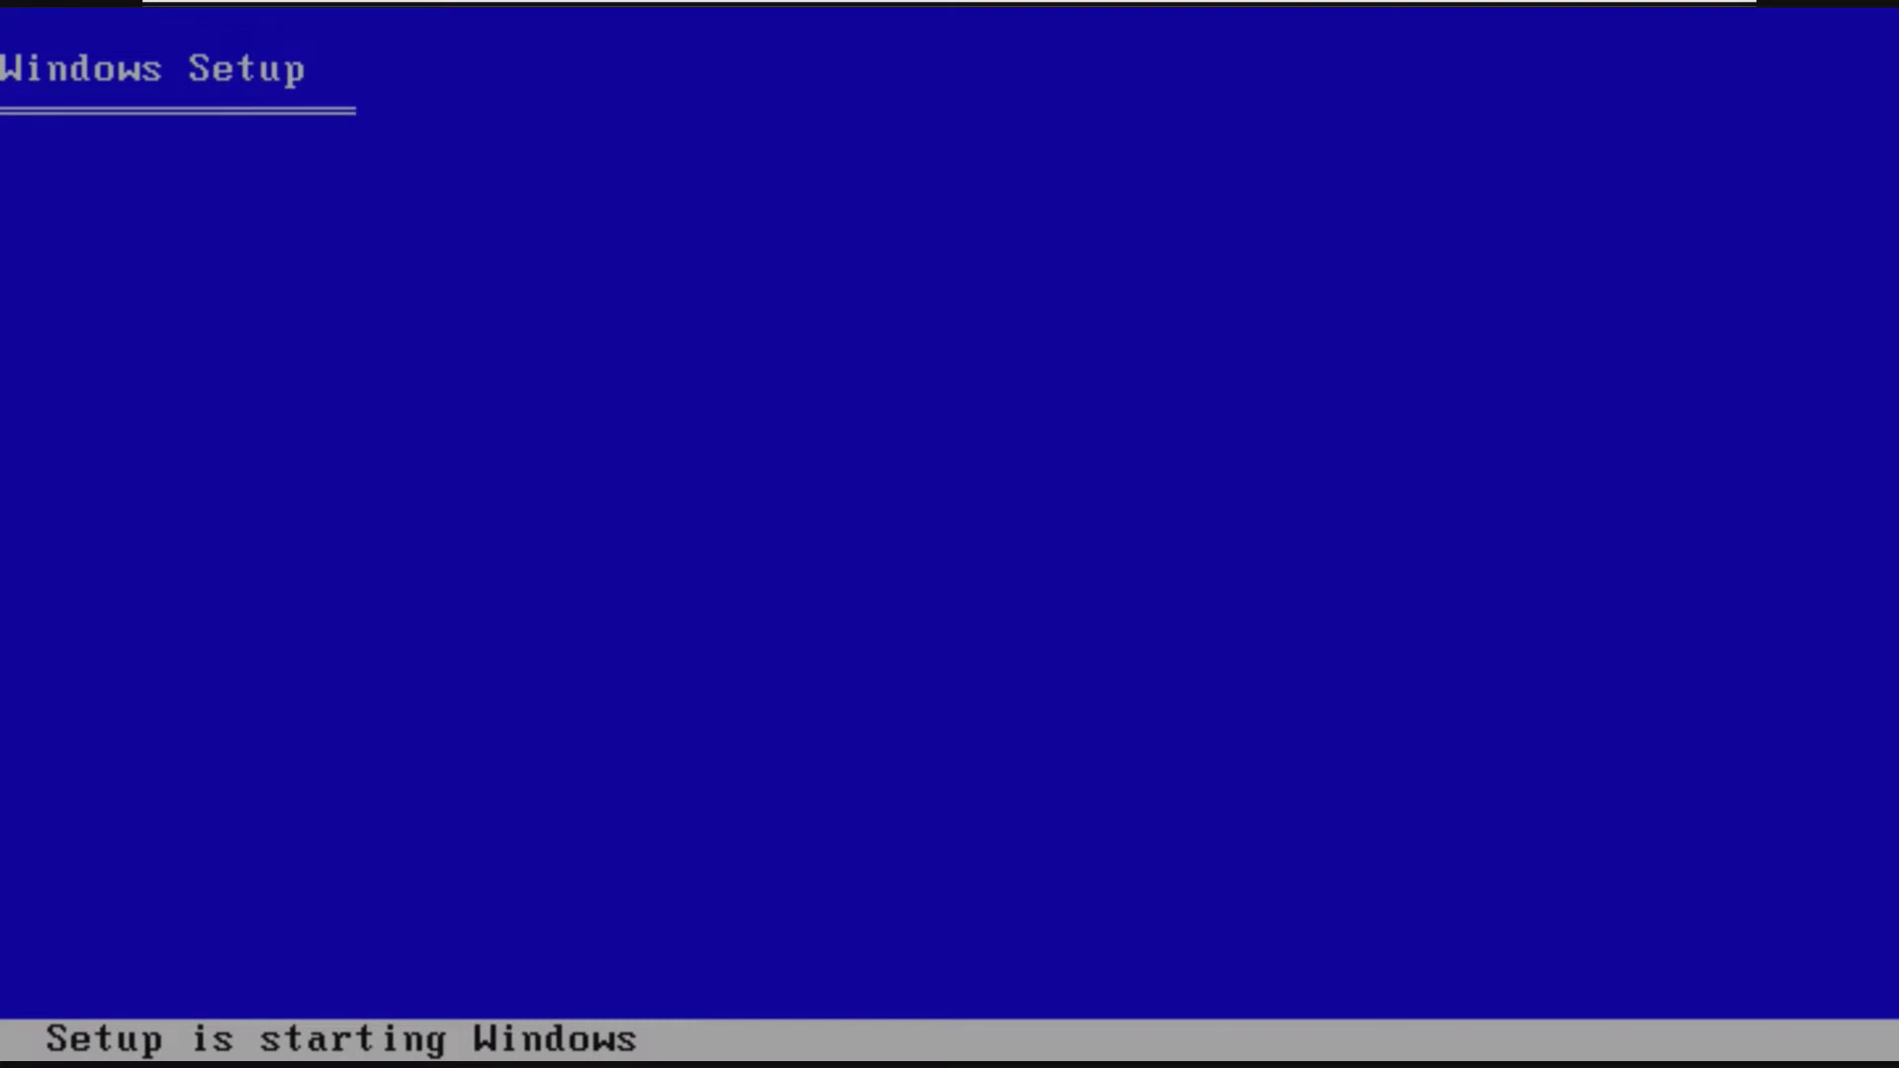
key(ctrl+alt)
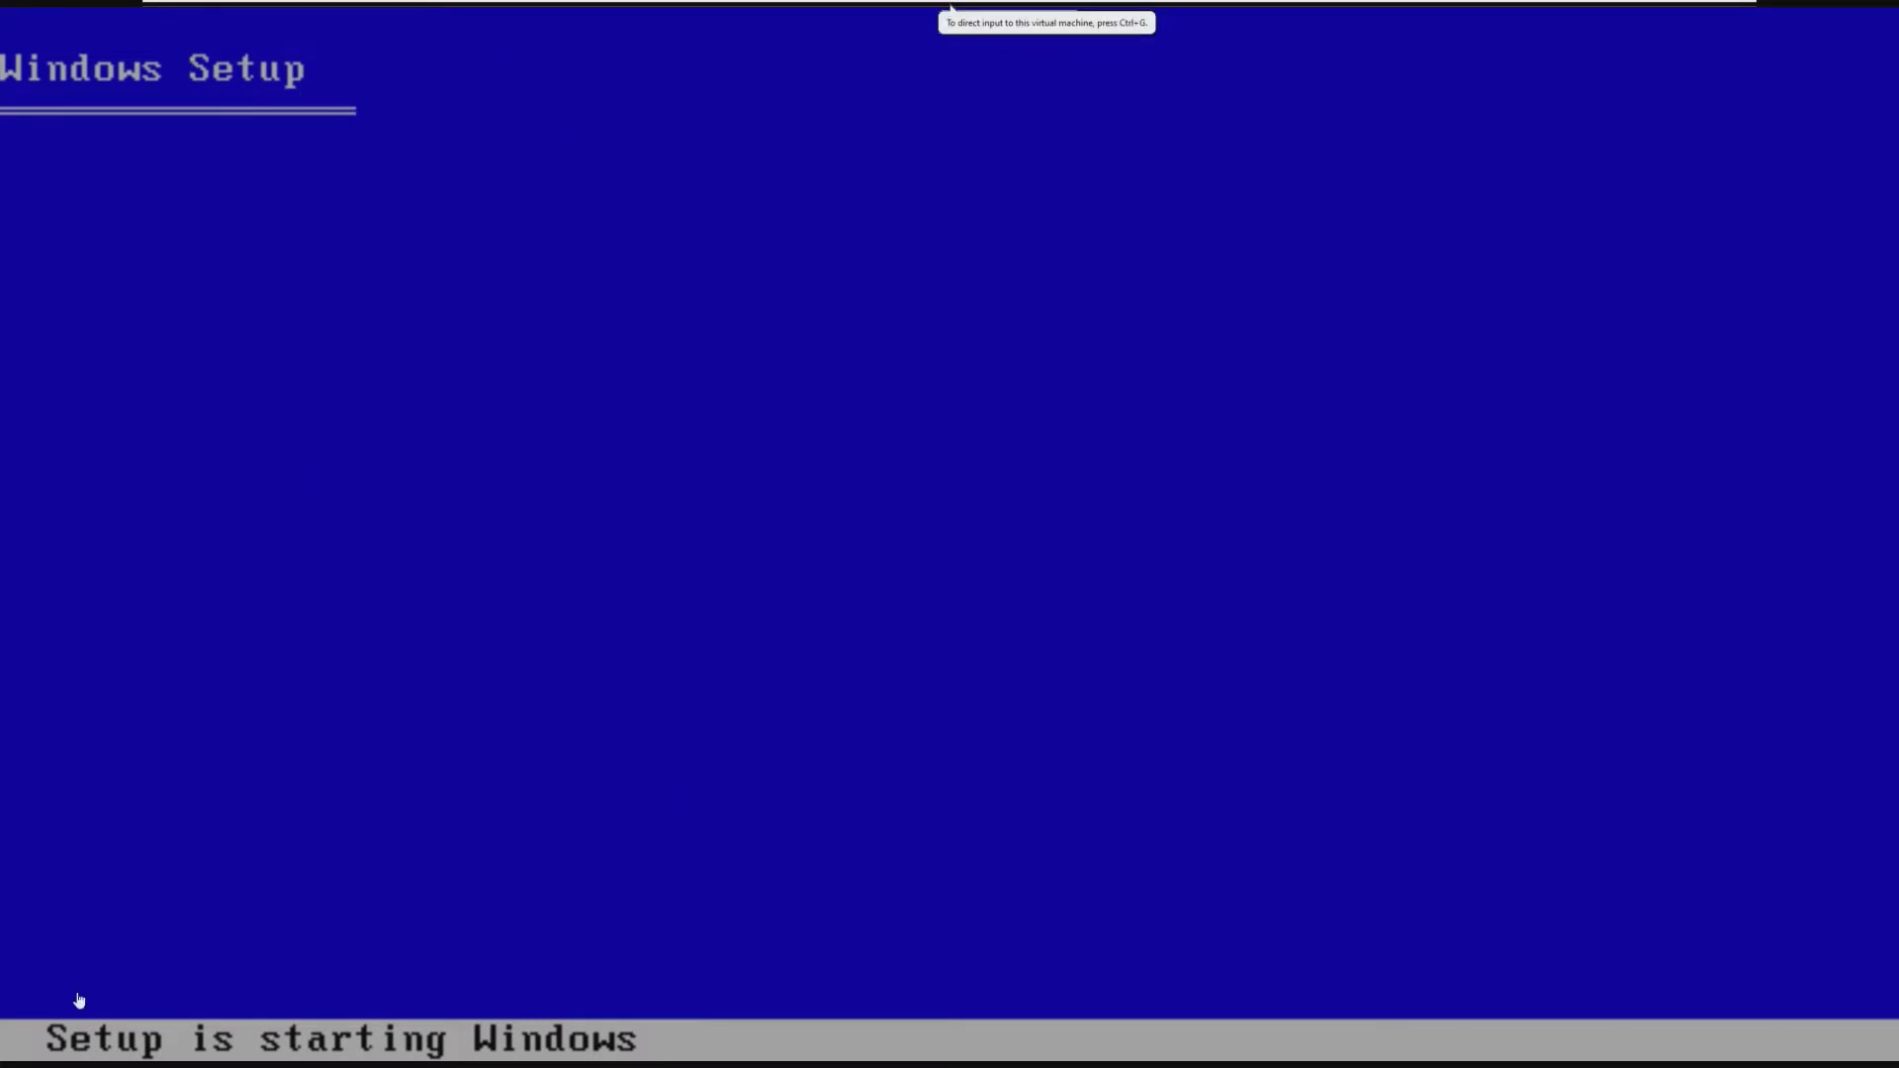
click(613, 809)
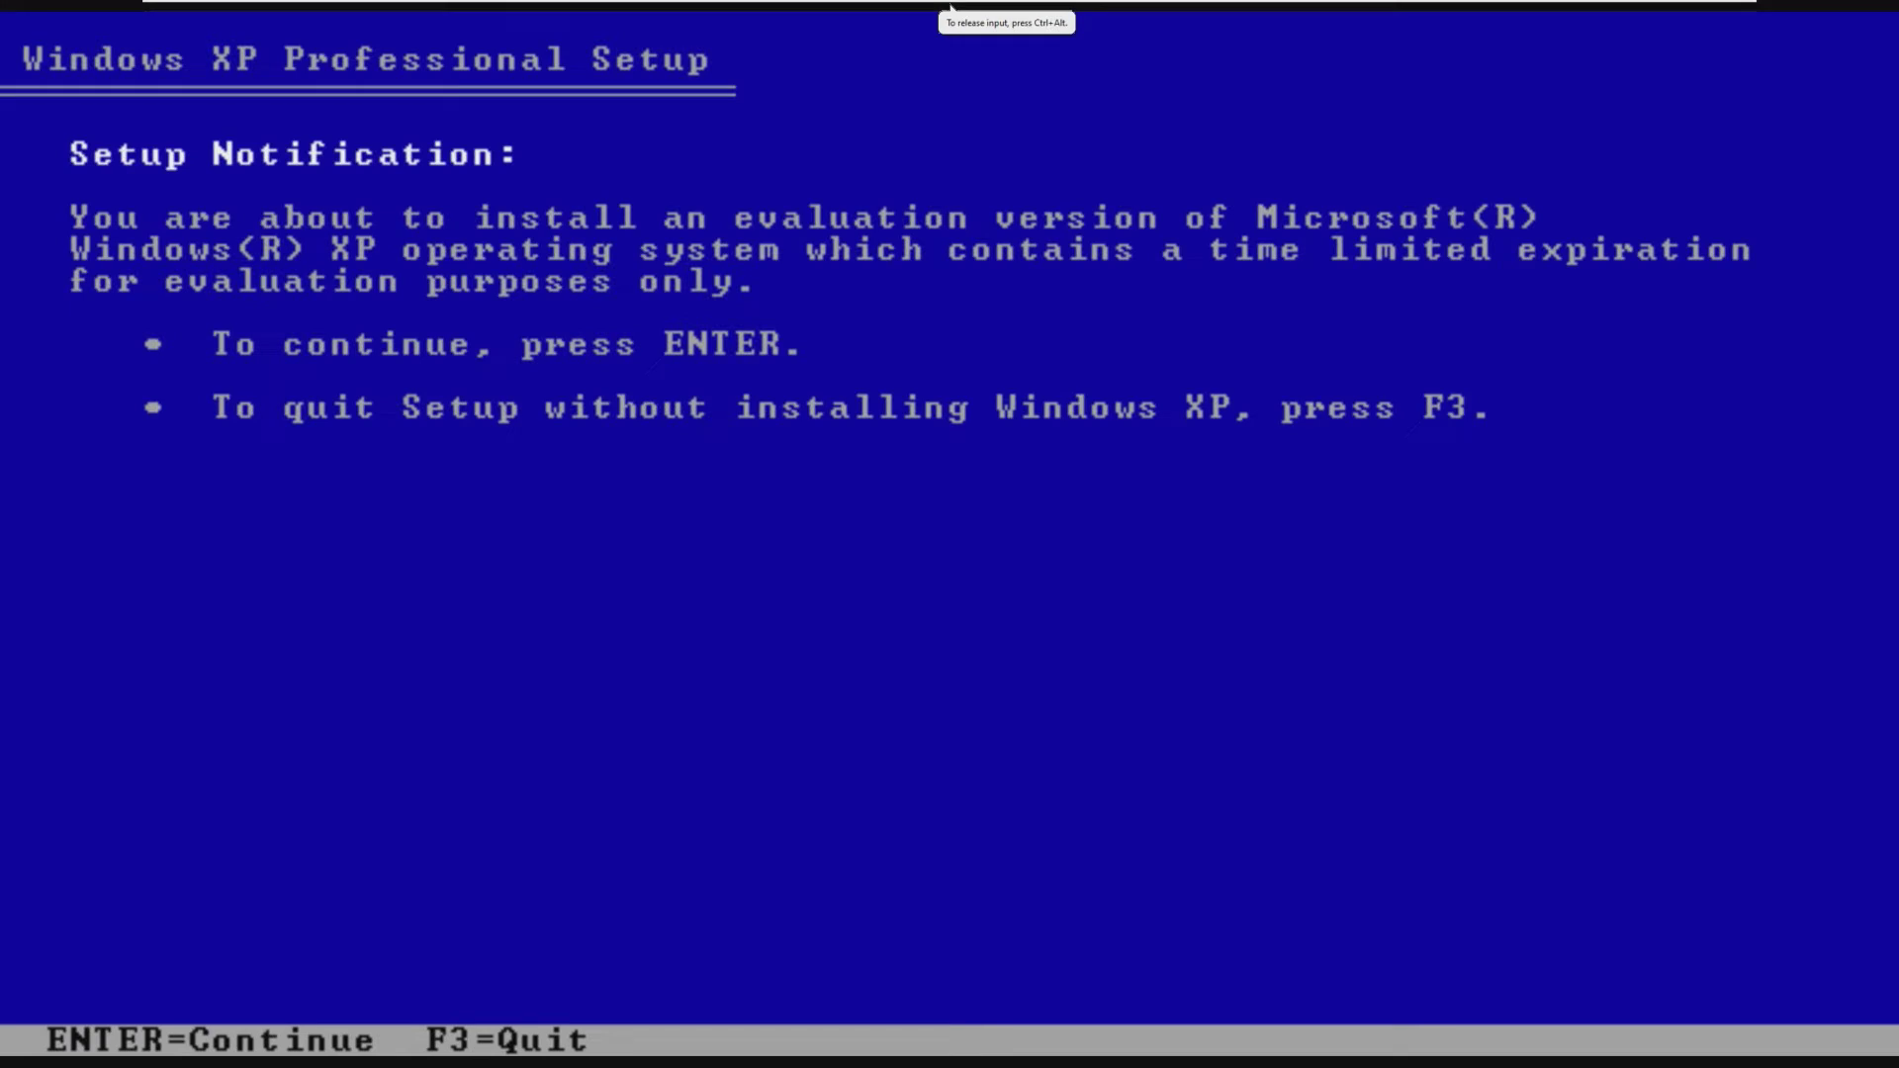
key(ctrl+alt)
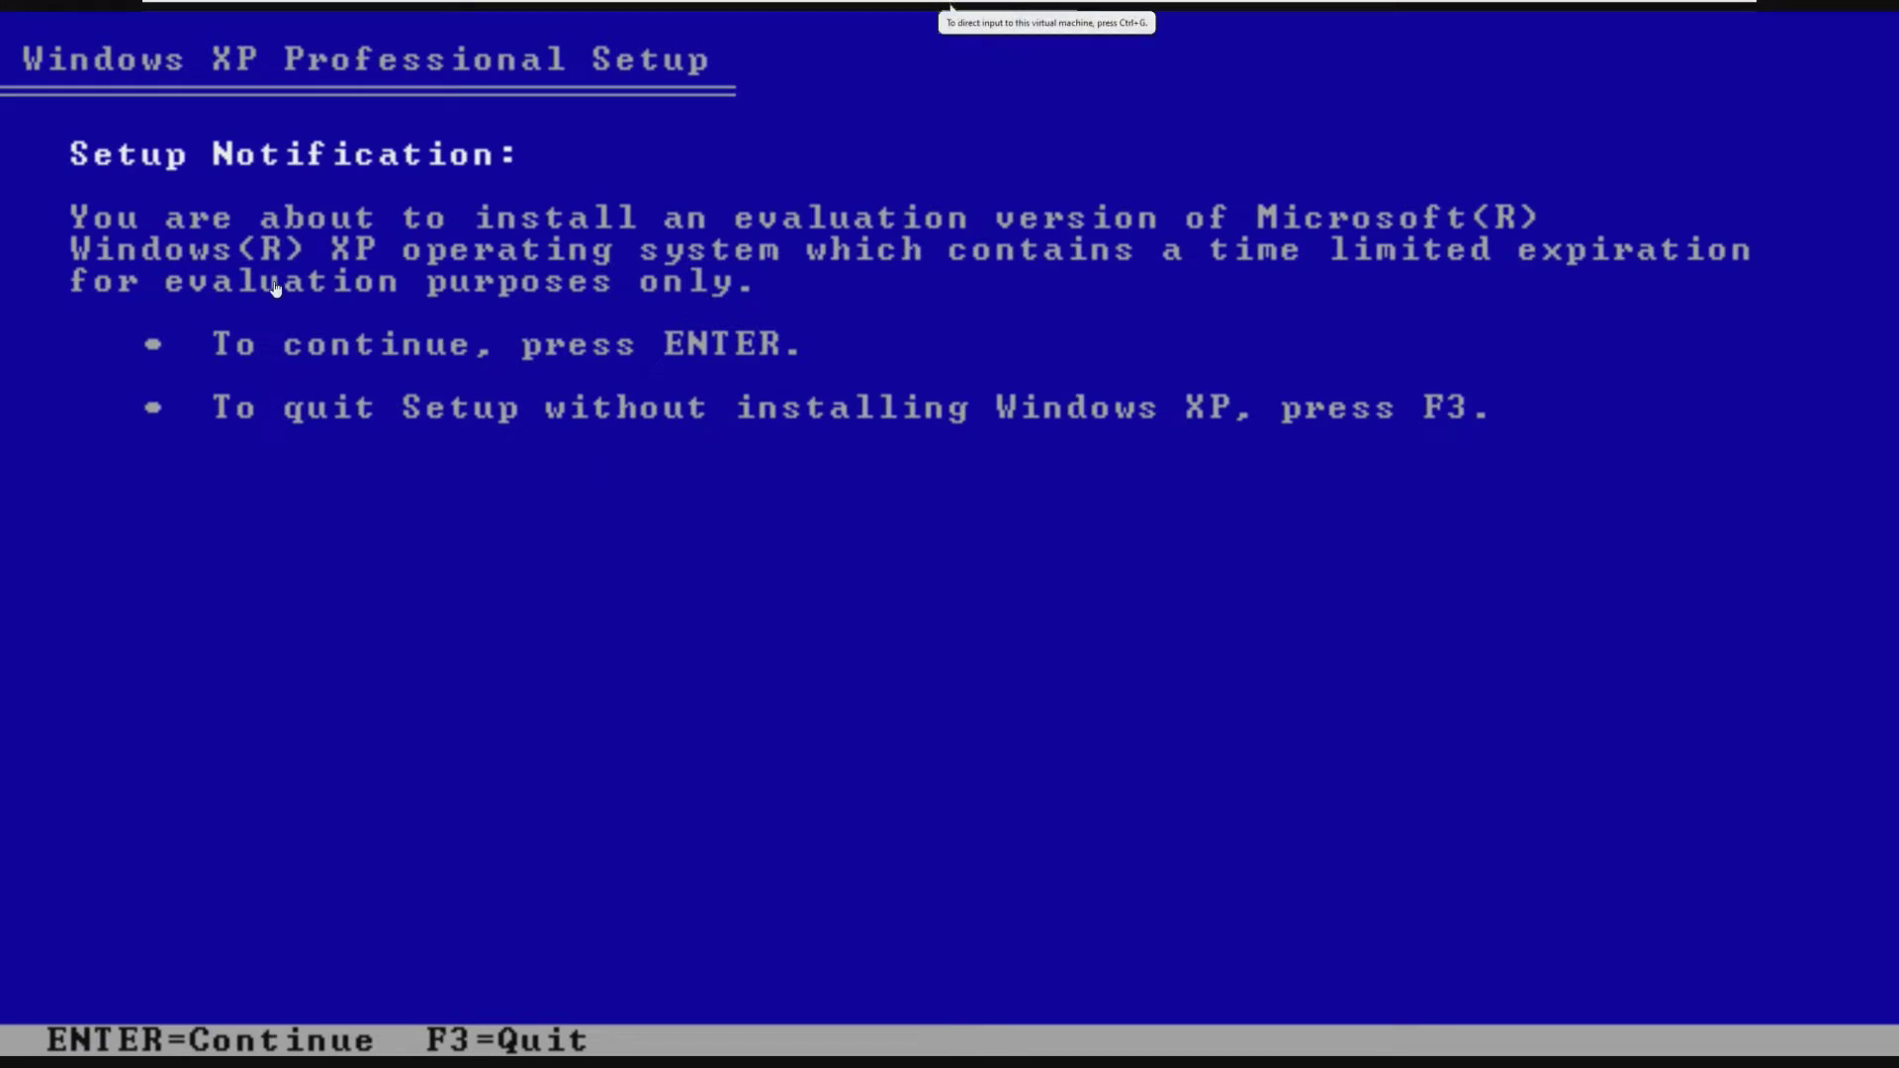
click(977, 234)
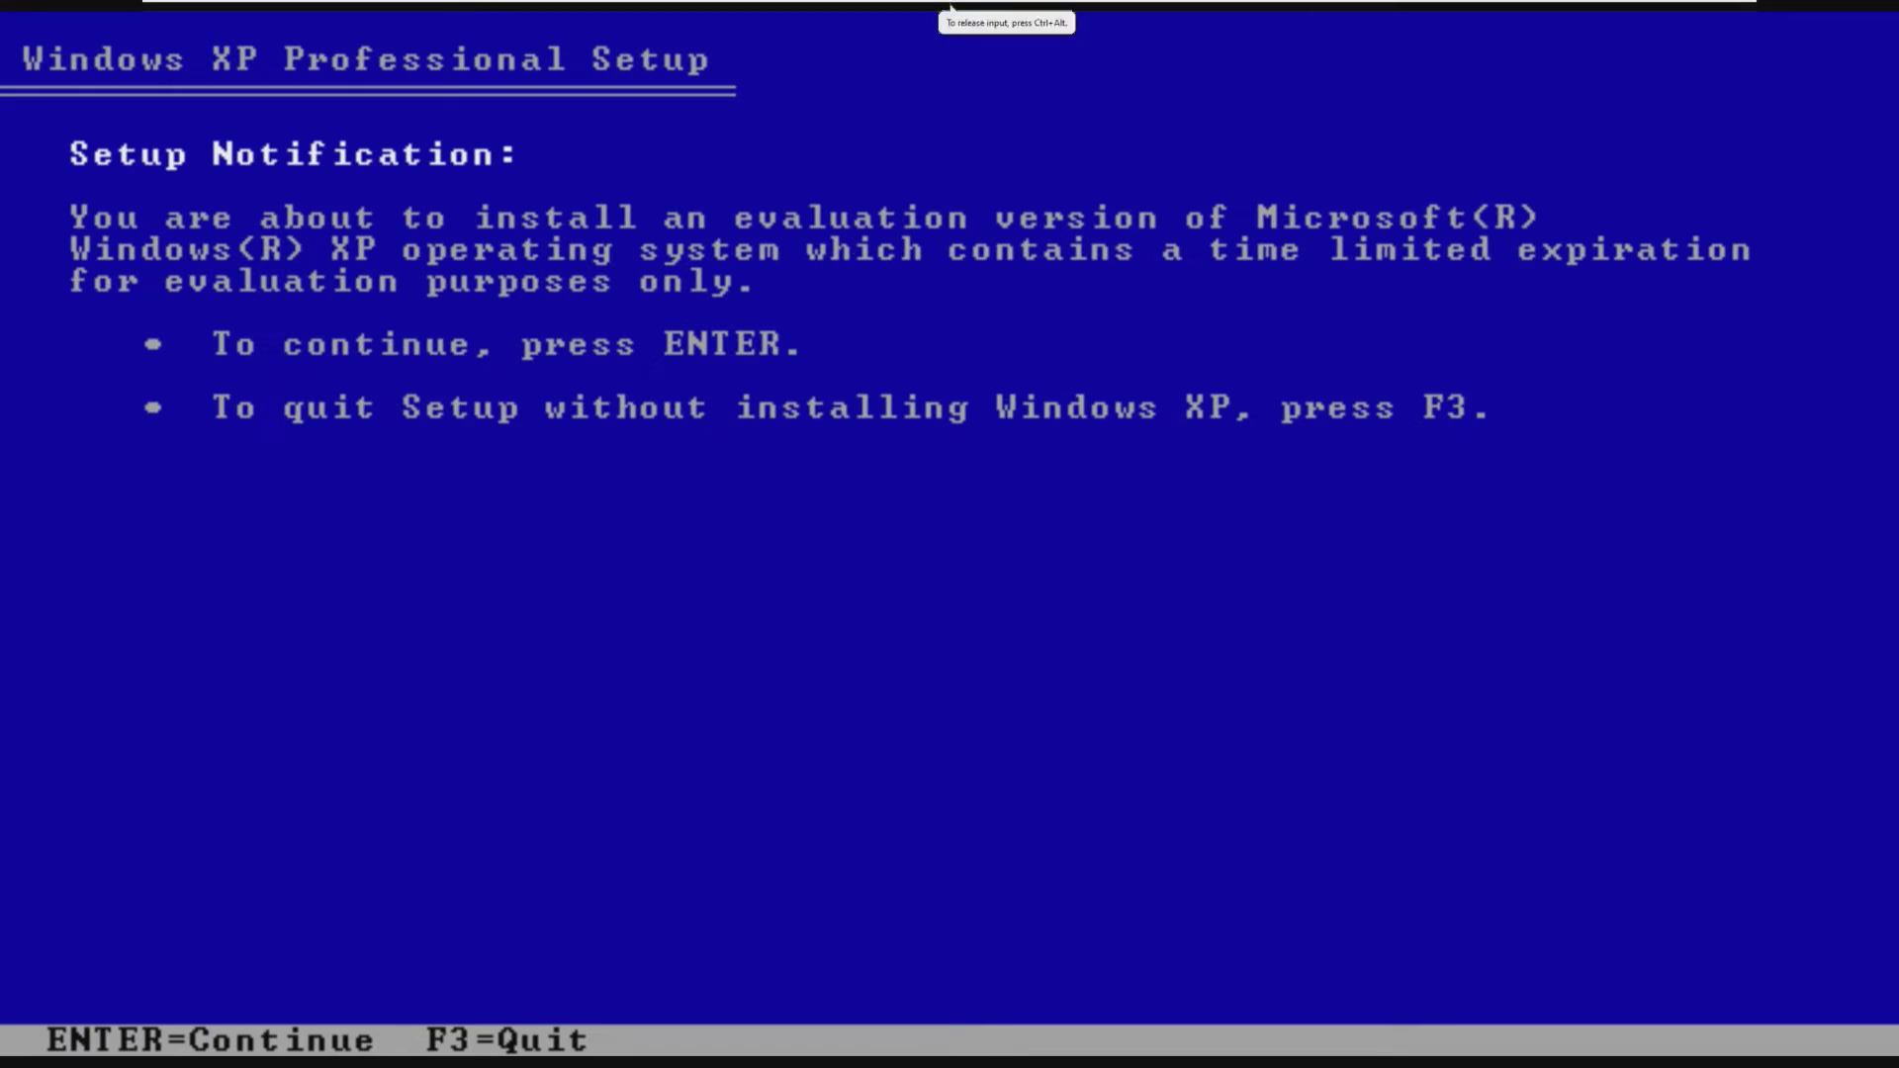
Step: Accept the licence and quick-format the unpartitioned disk space as NTFS
key(Return)
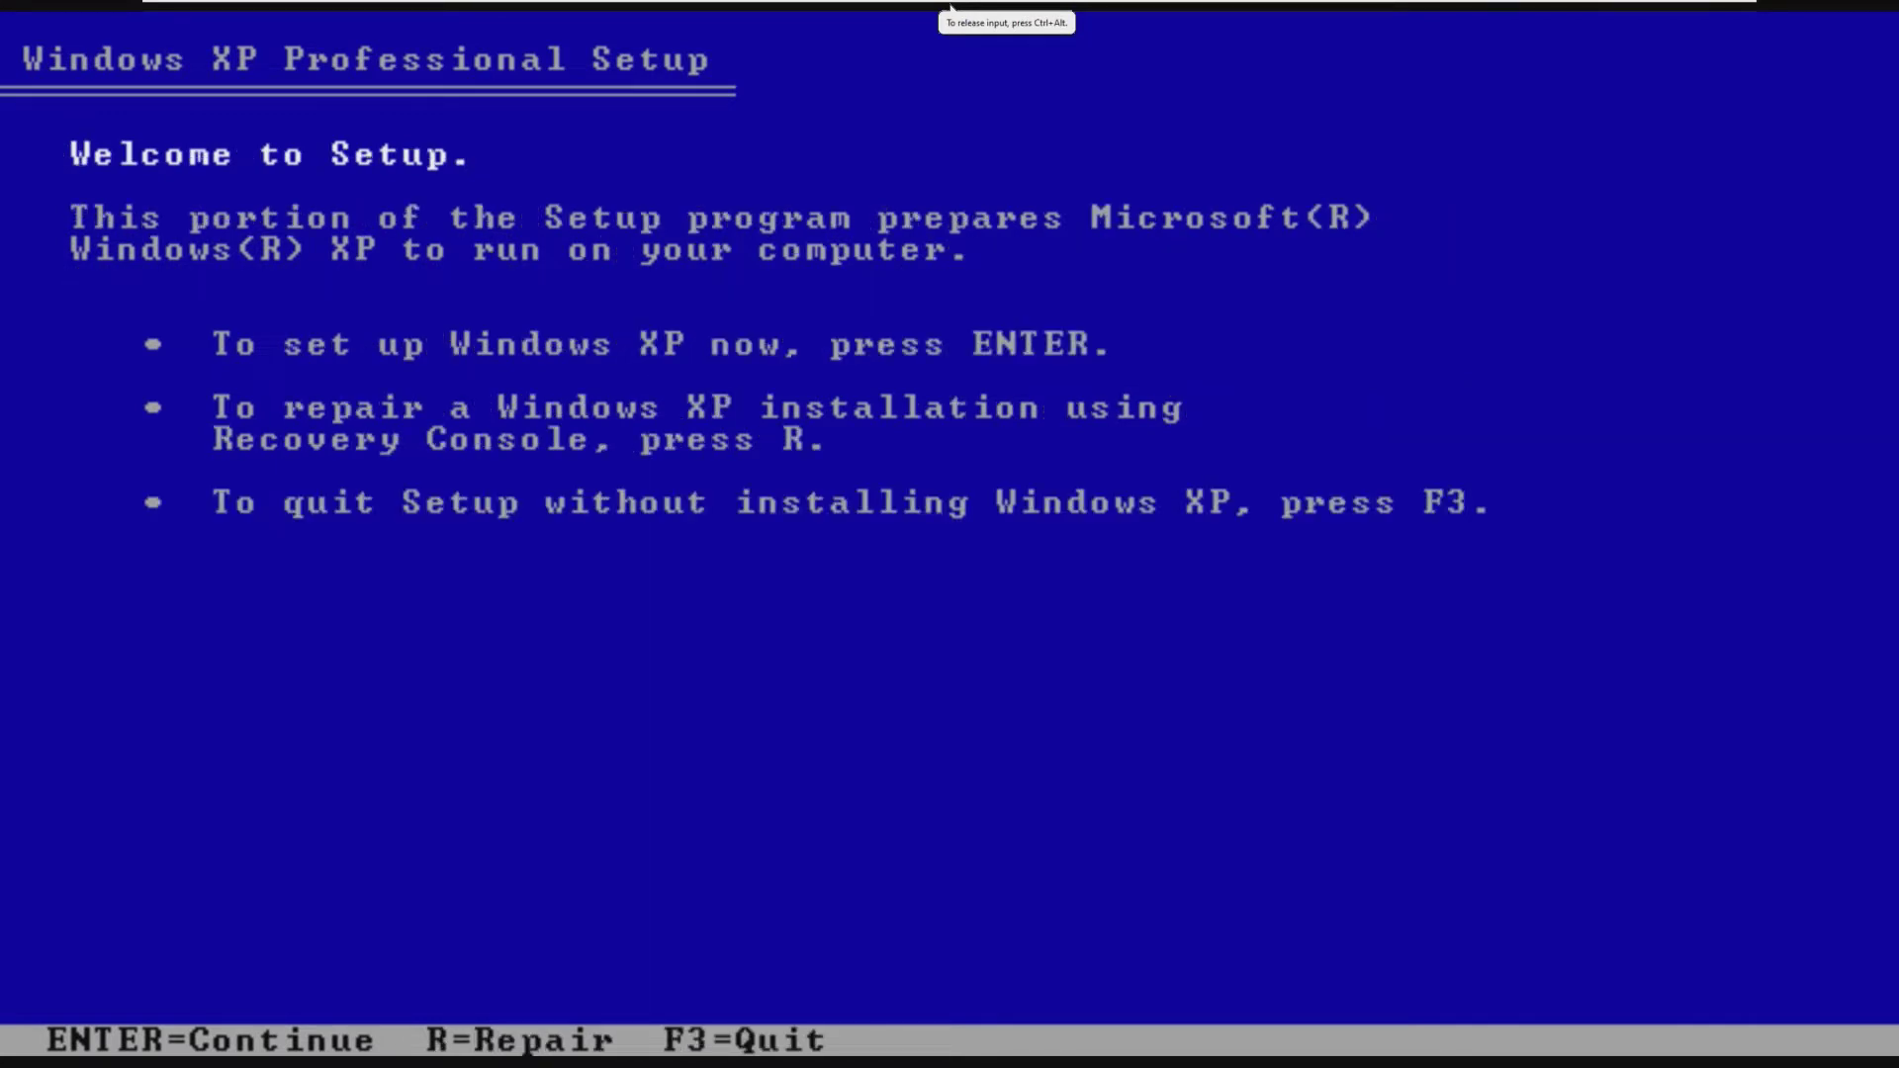
key(Return)
key(F8)
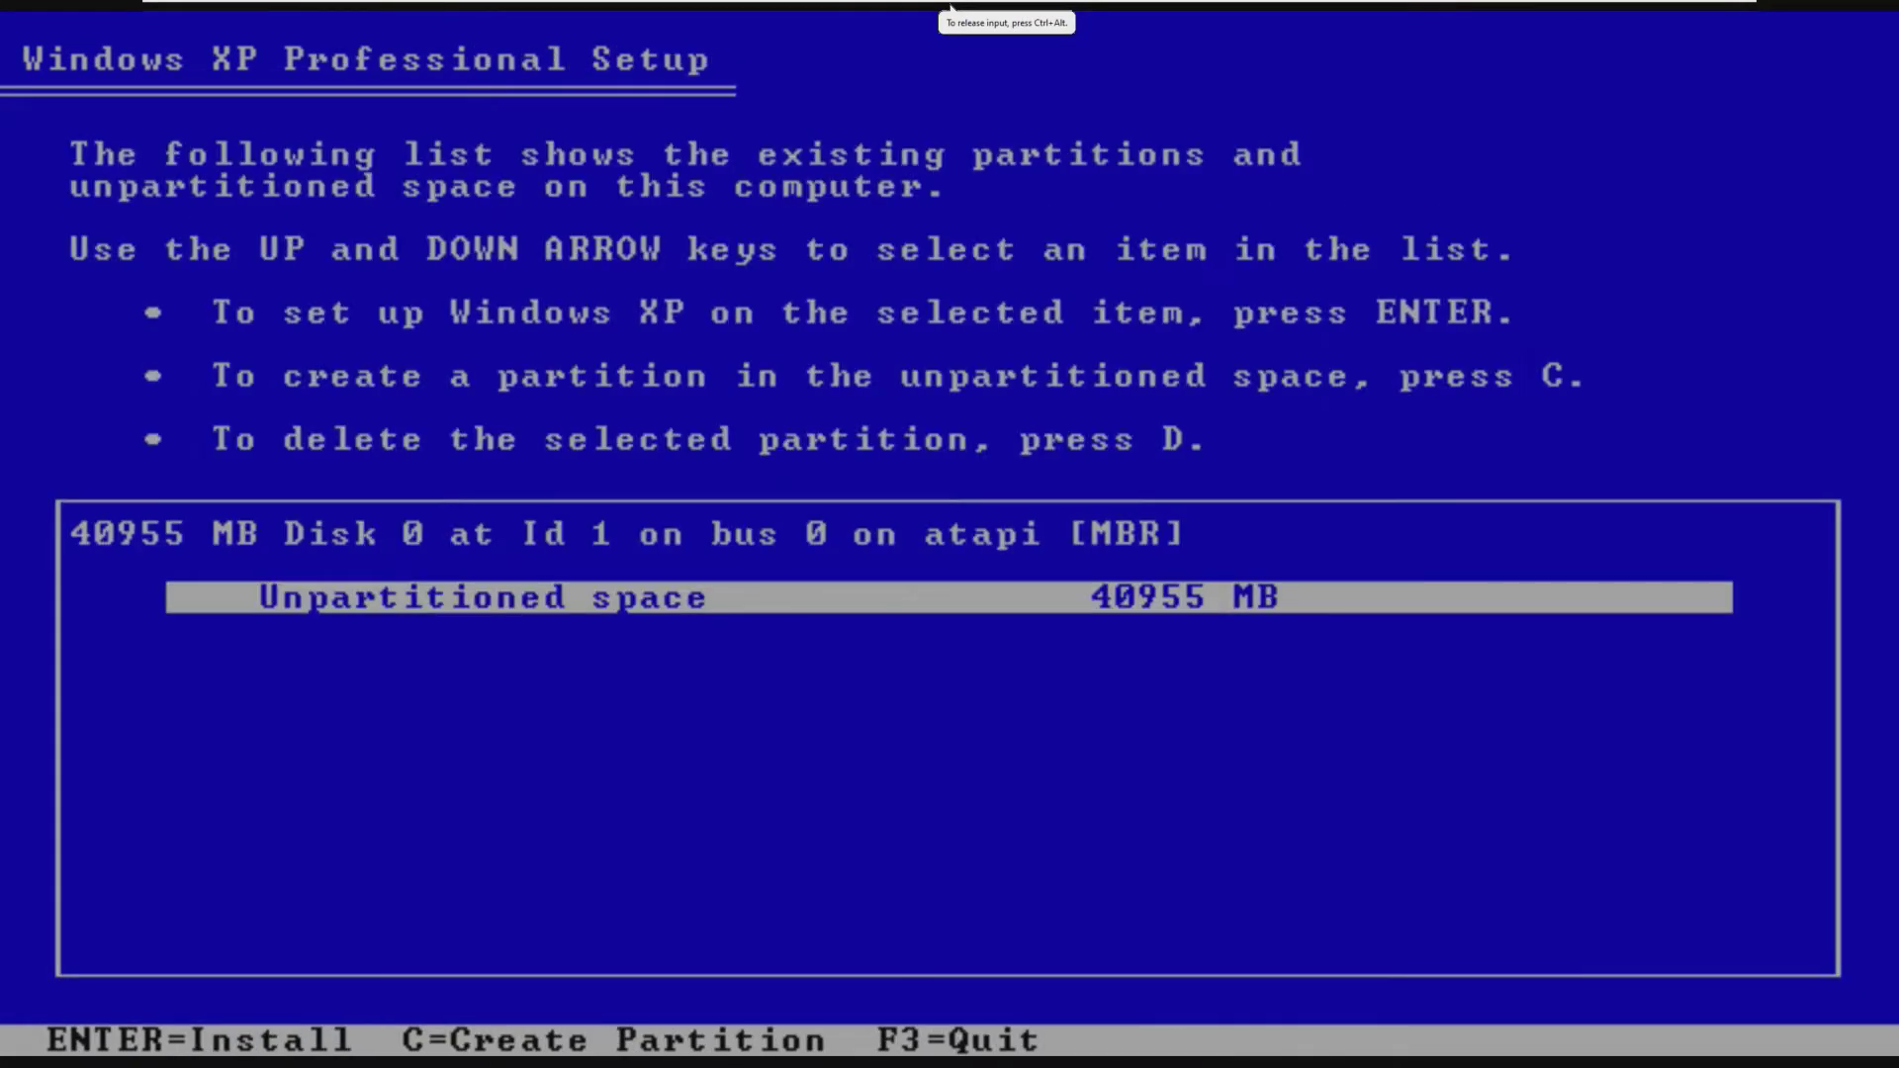
key(Return)
key(Up)
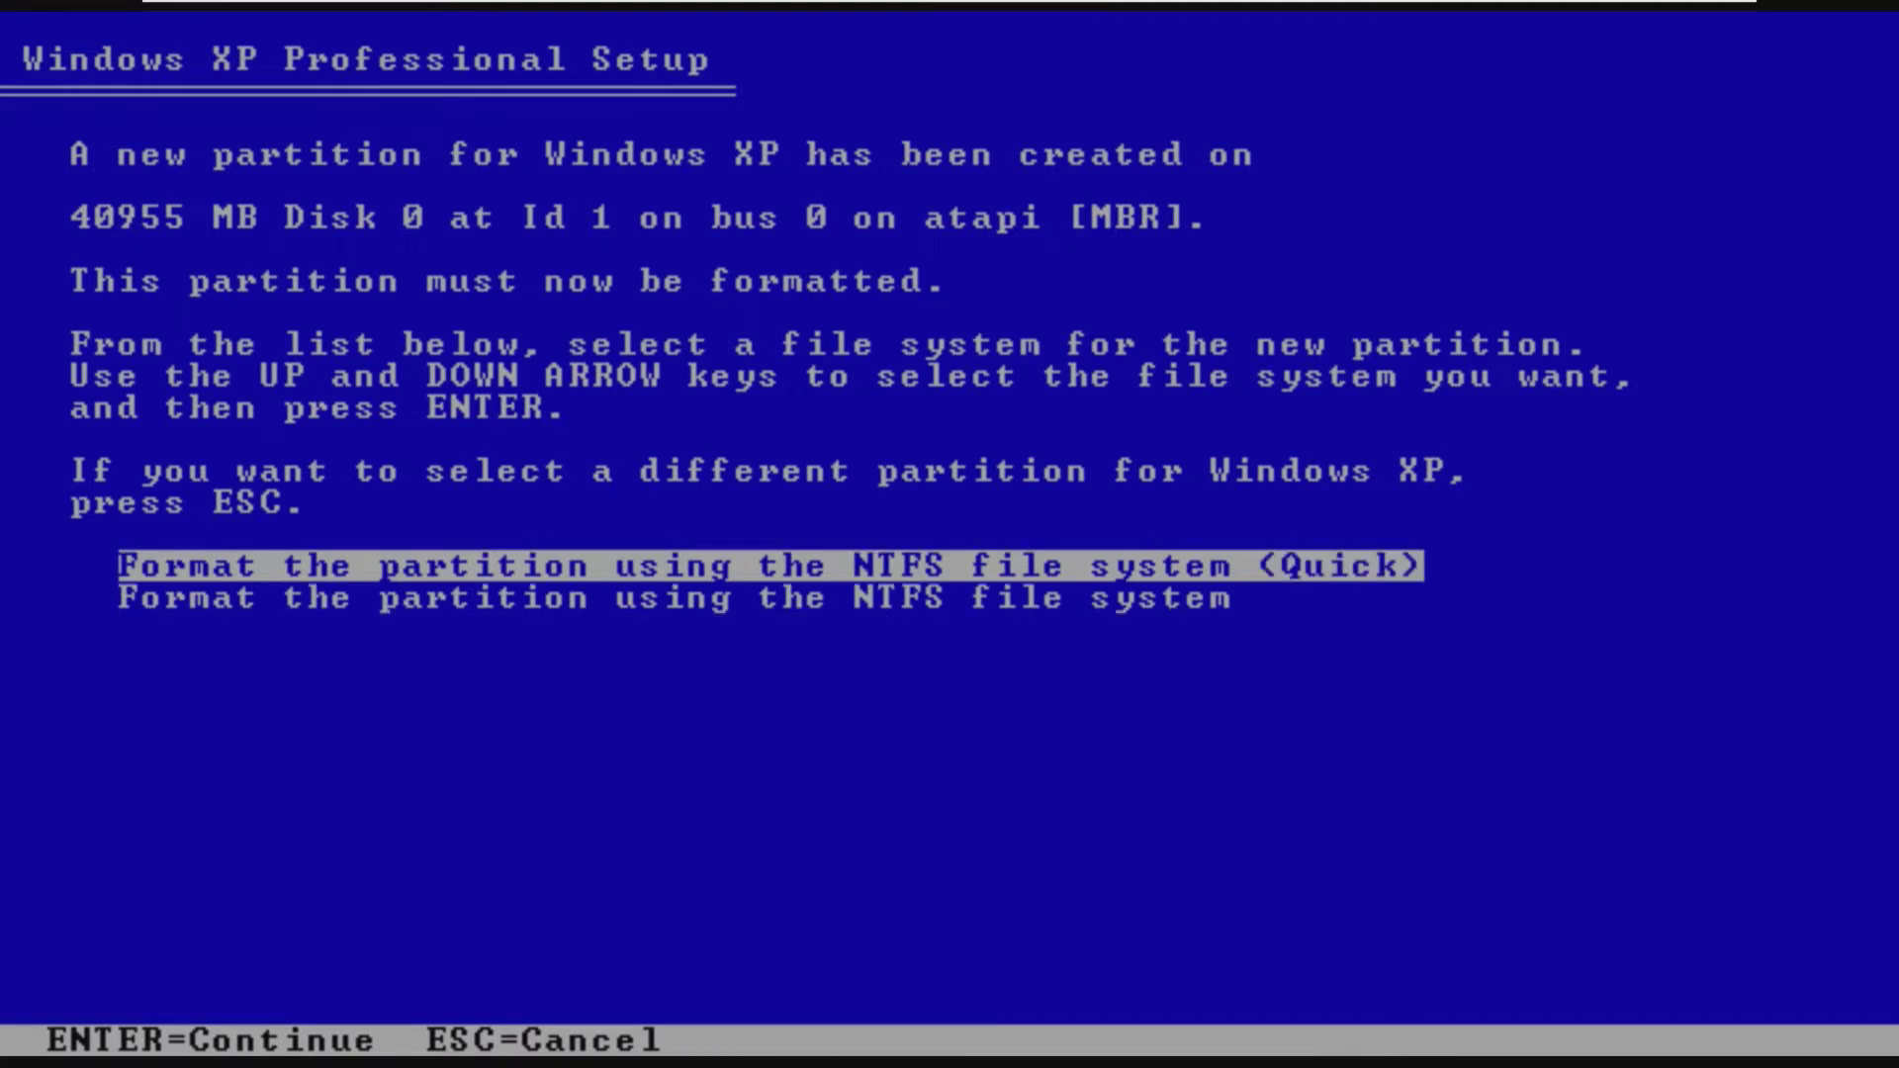
key(Return)
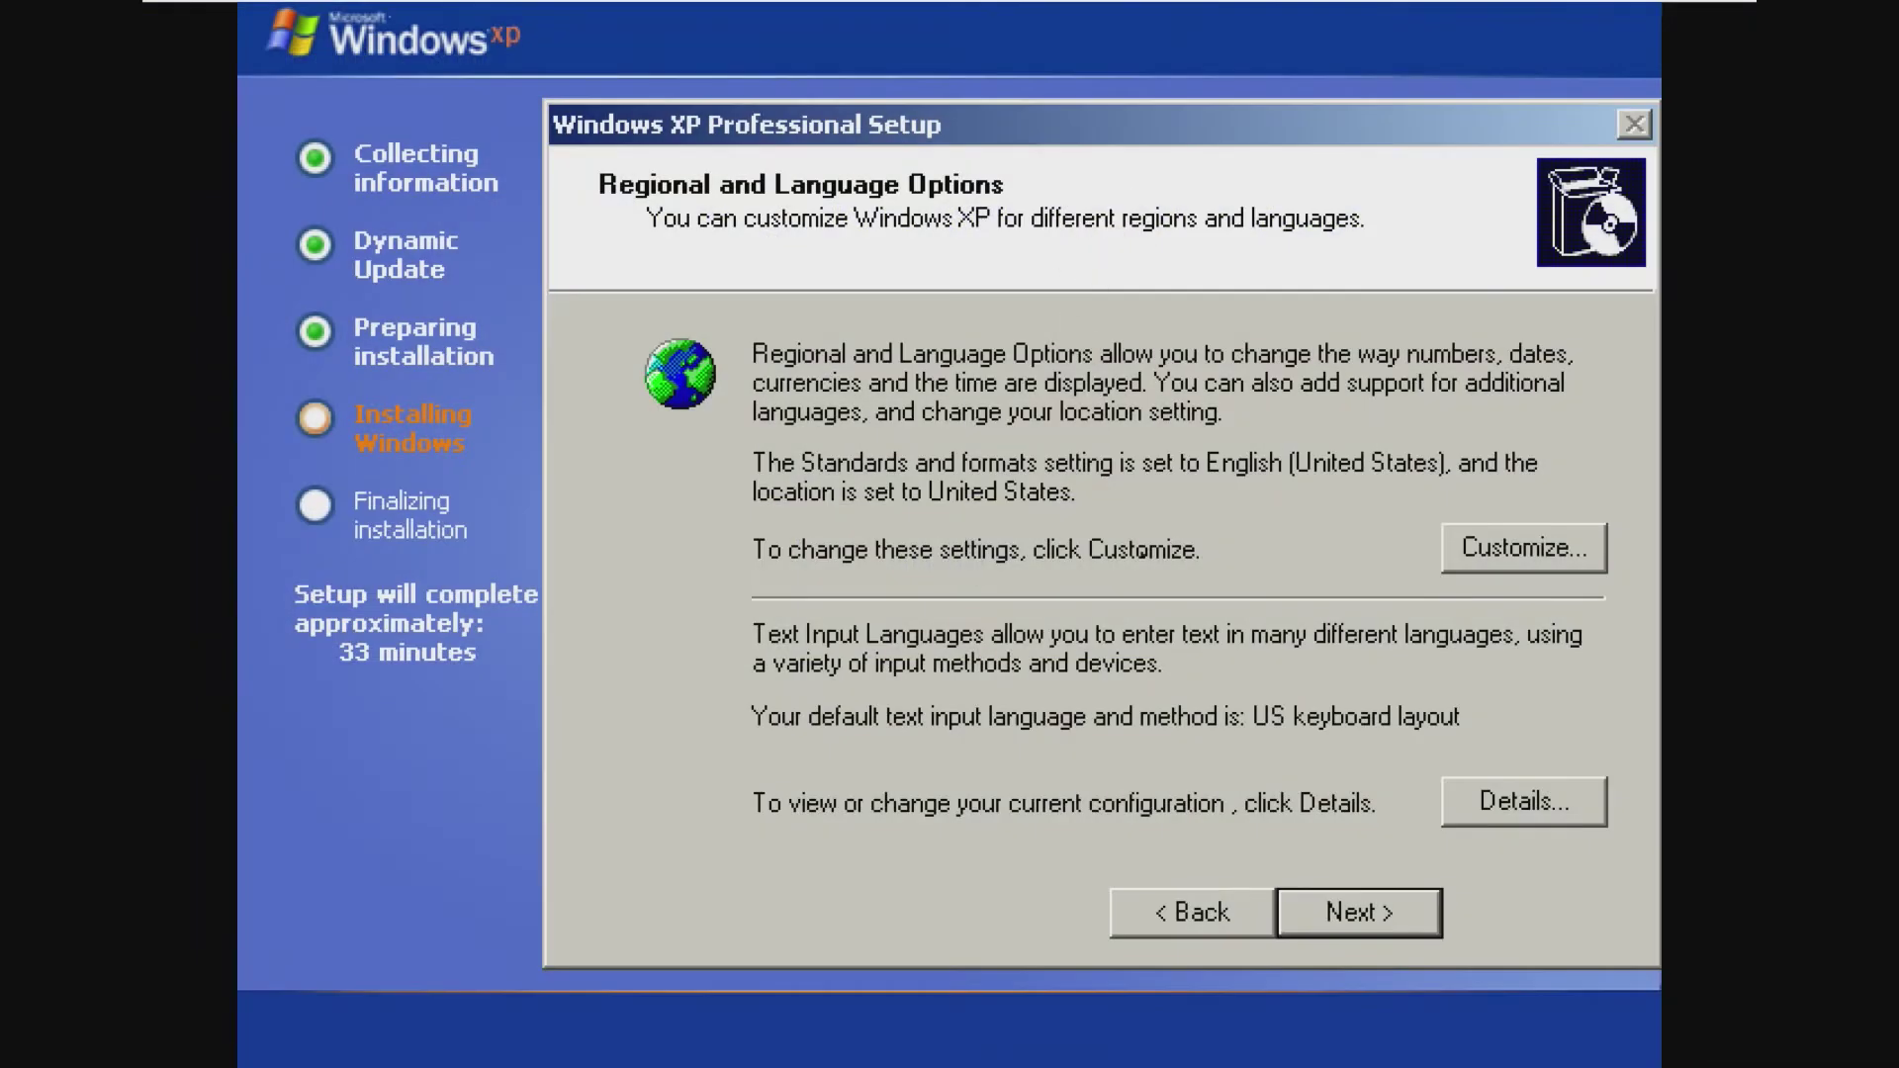
Step: Enter XP as the owner name and type the product key
click(1323, 891)
click(1197, 461)
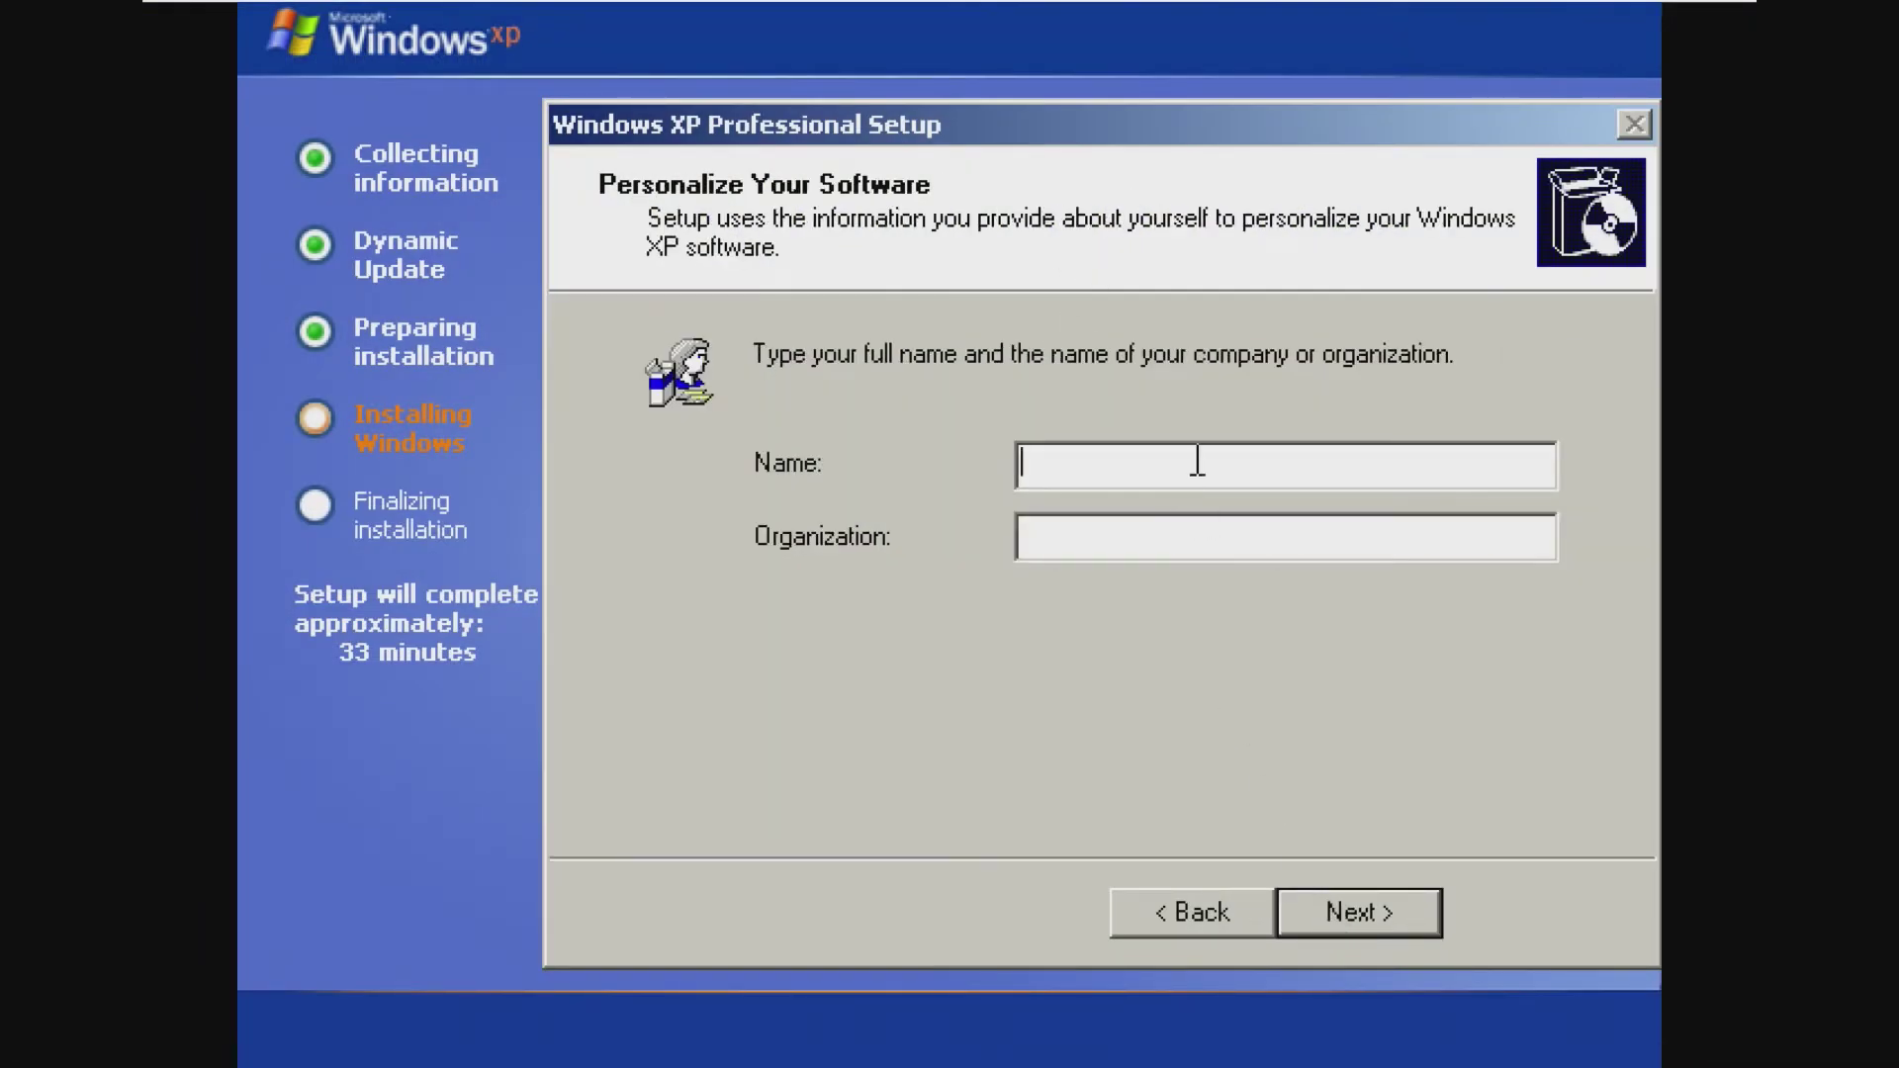
text(XP)
click(1343, 924)
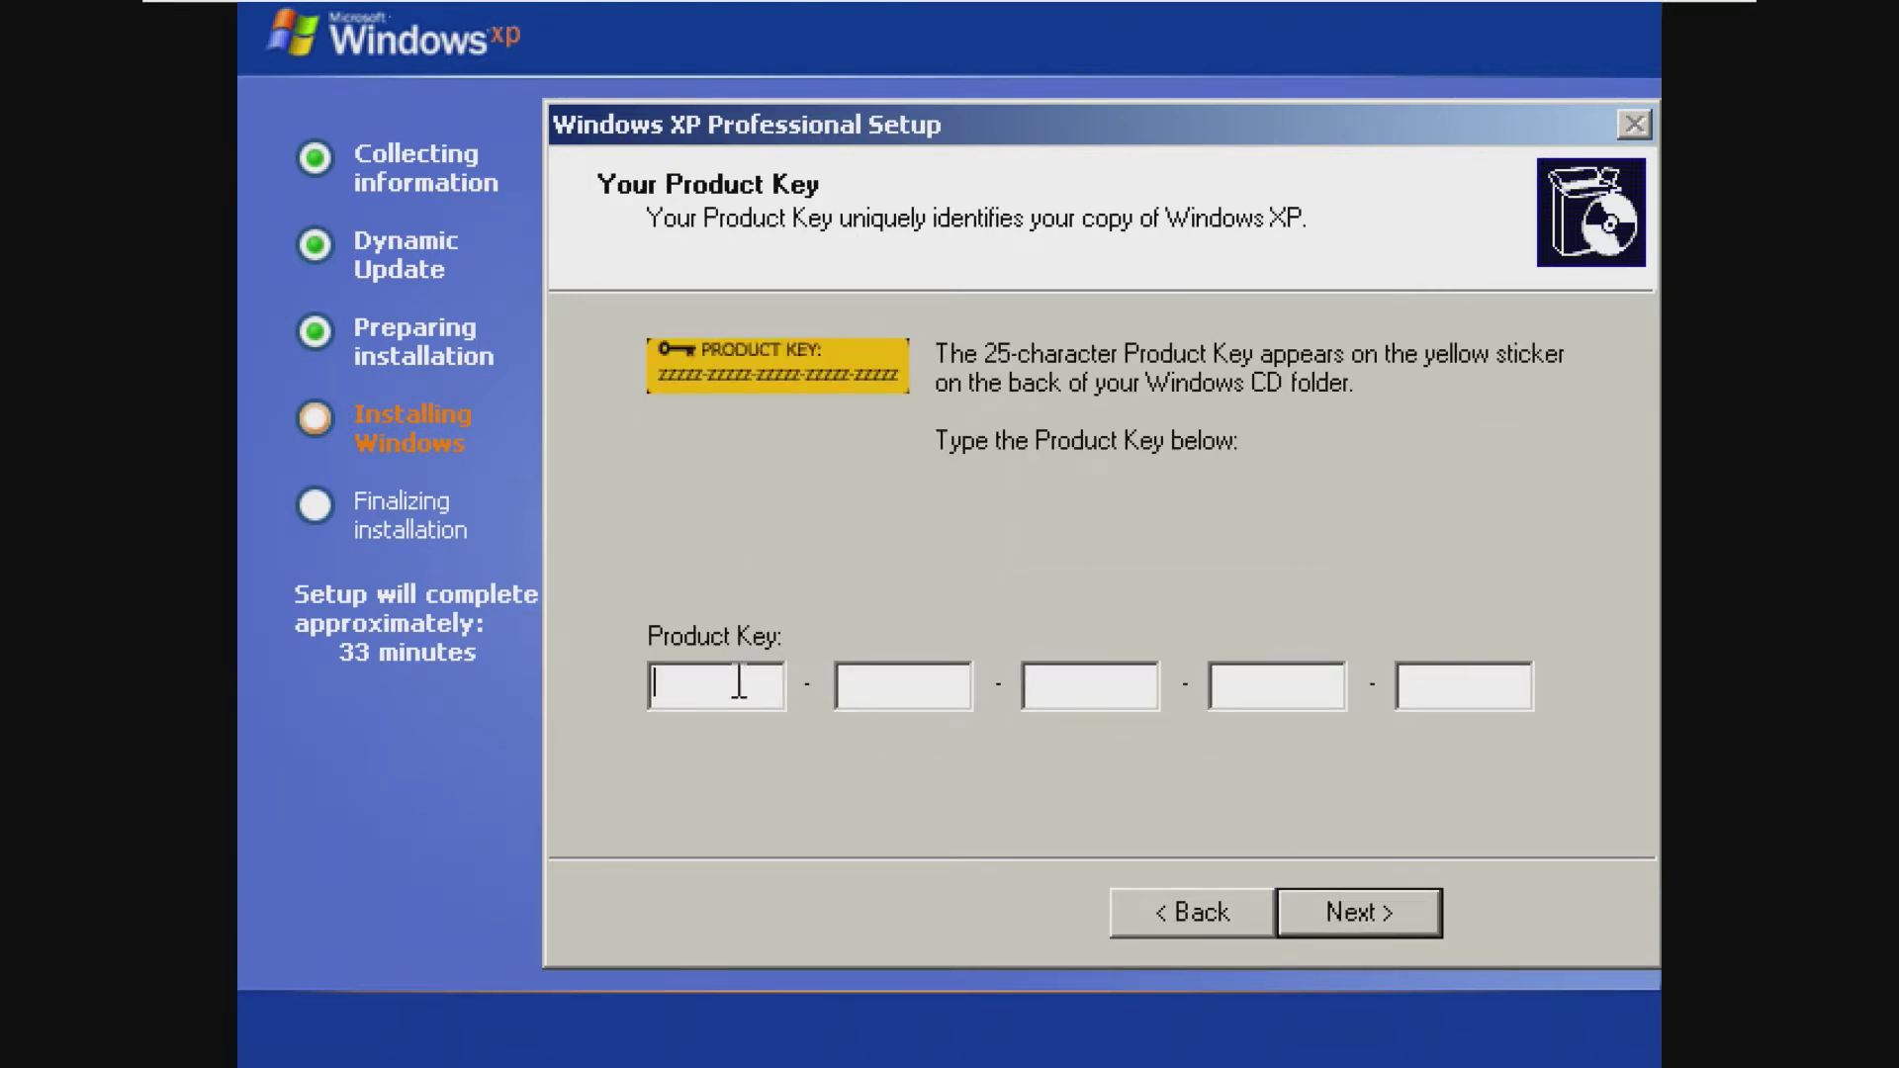
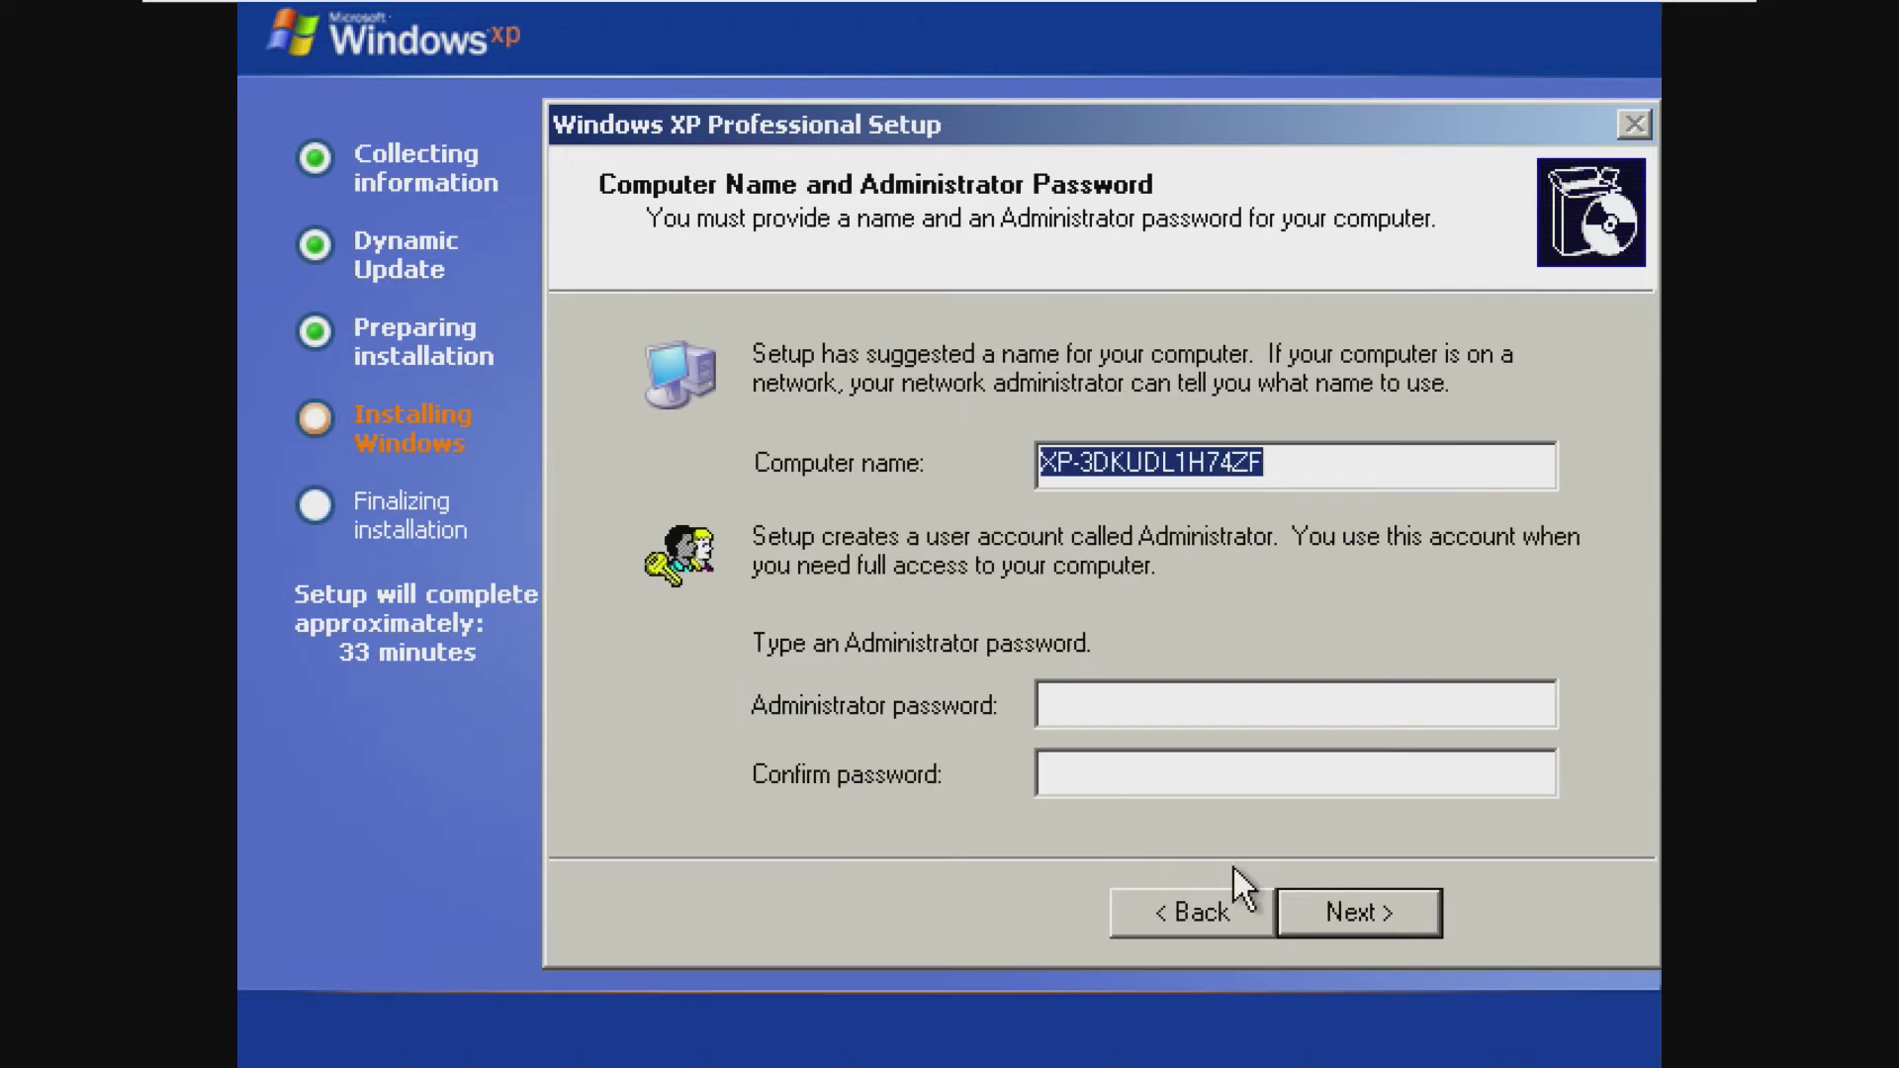
Step: Keep the suggested computer name, date and time, Typical network settings and WORKGROUP
drag(1337, 454, 1018, 466)
click(1127, 461)
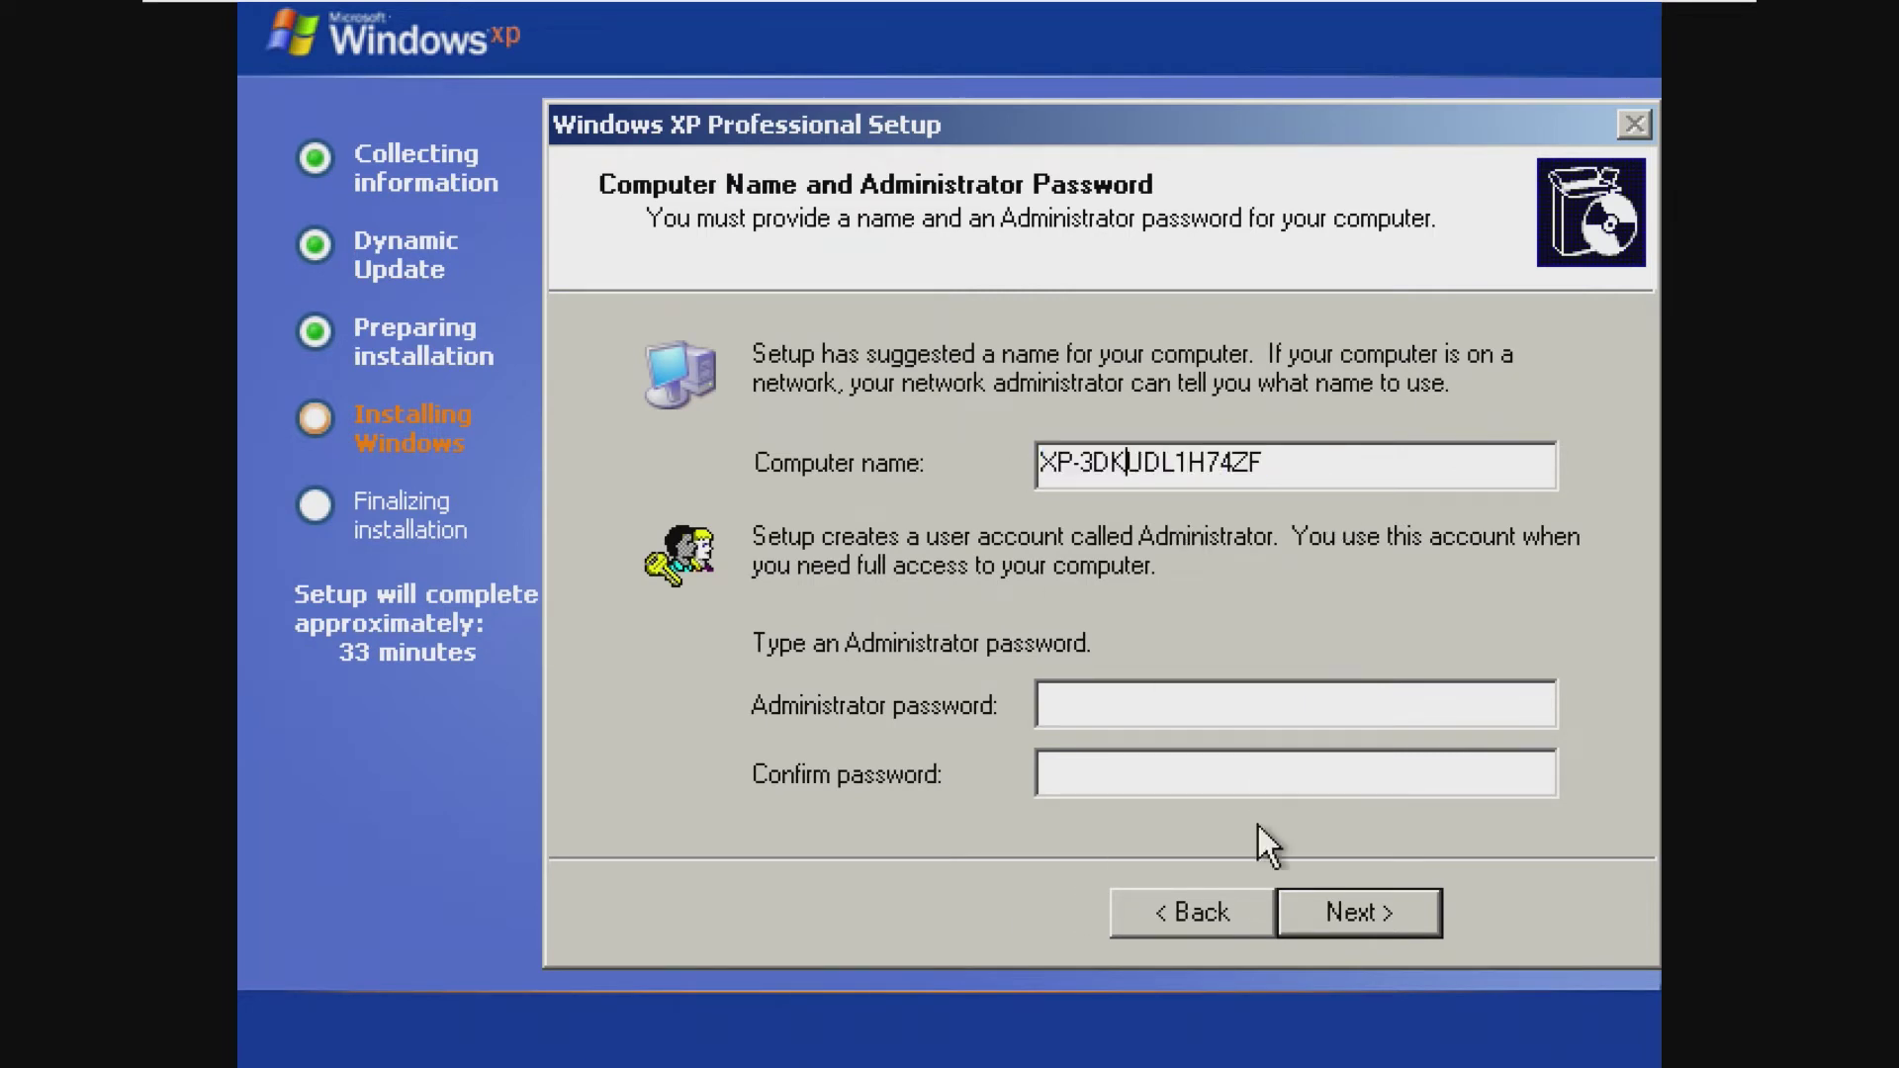
click(1329, 899)
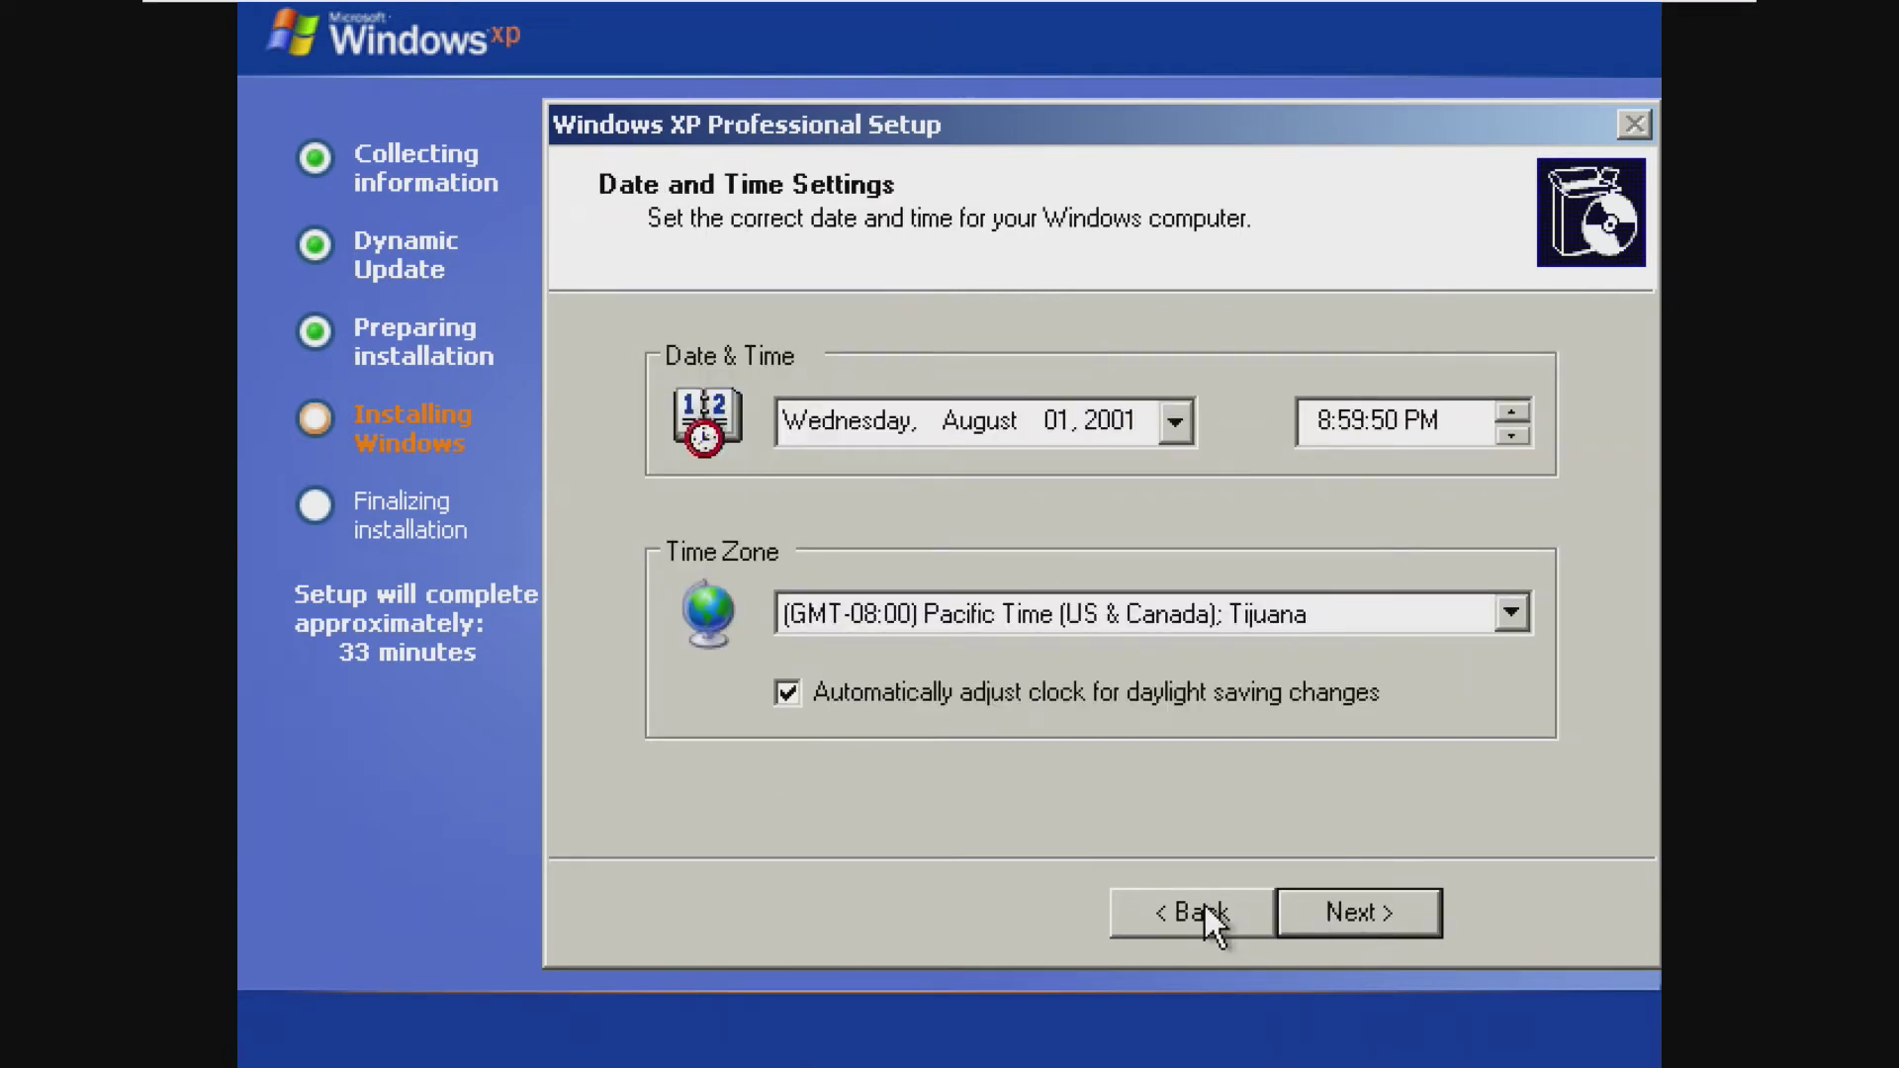
click(1316, 908)
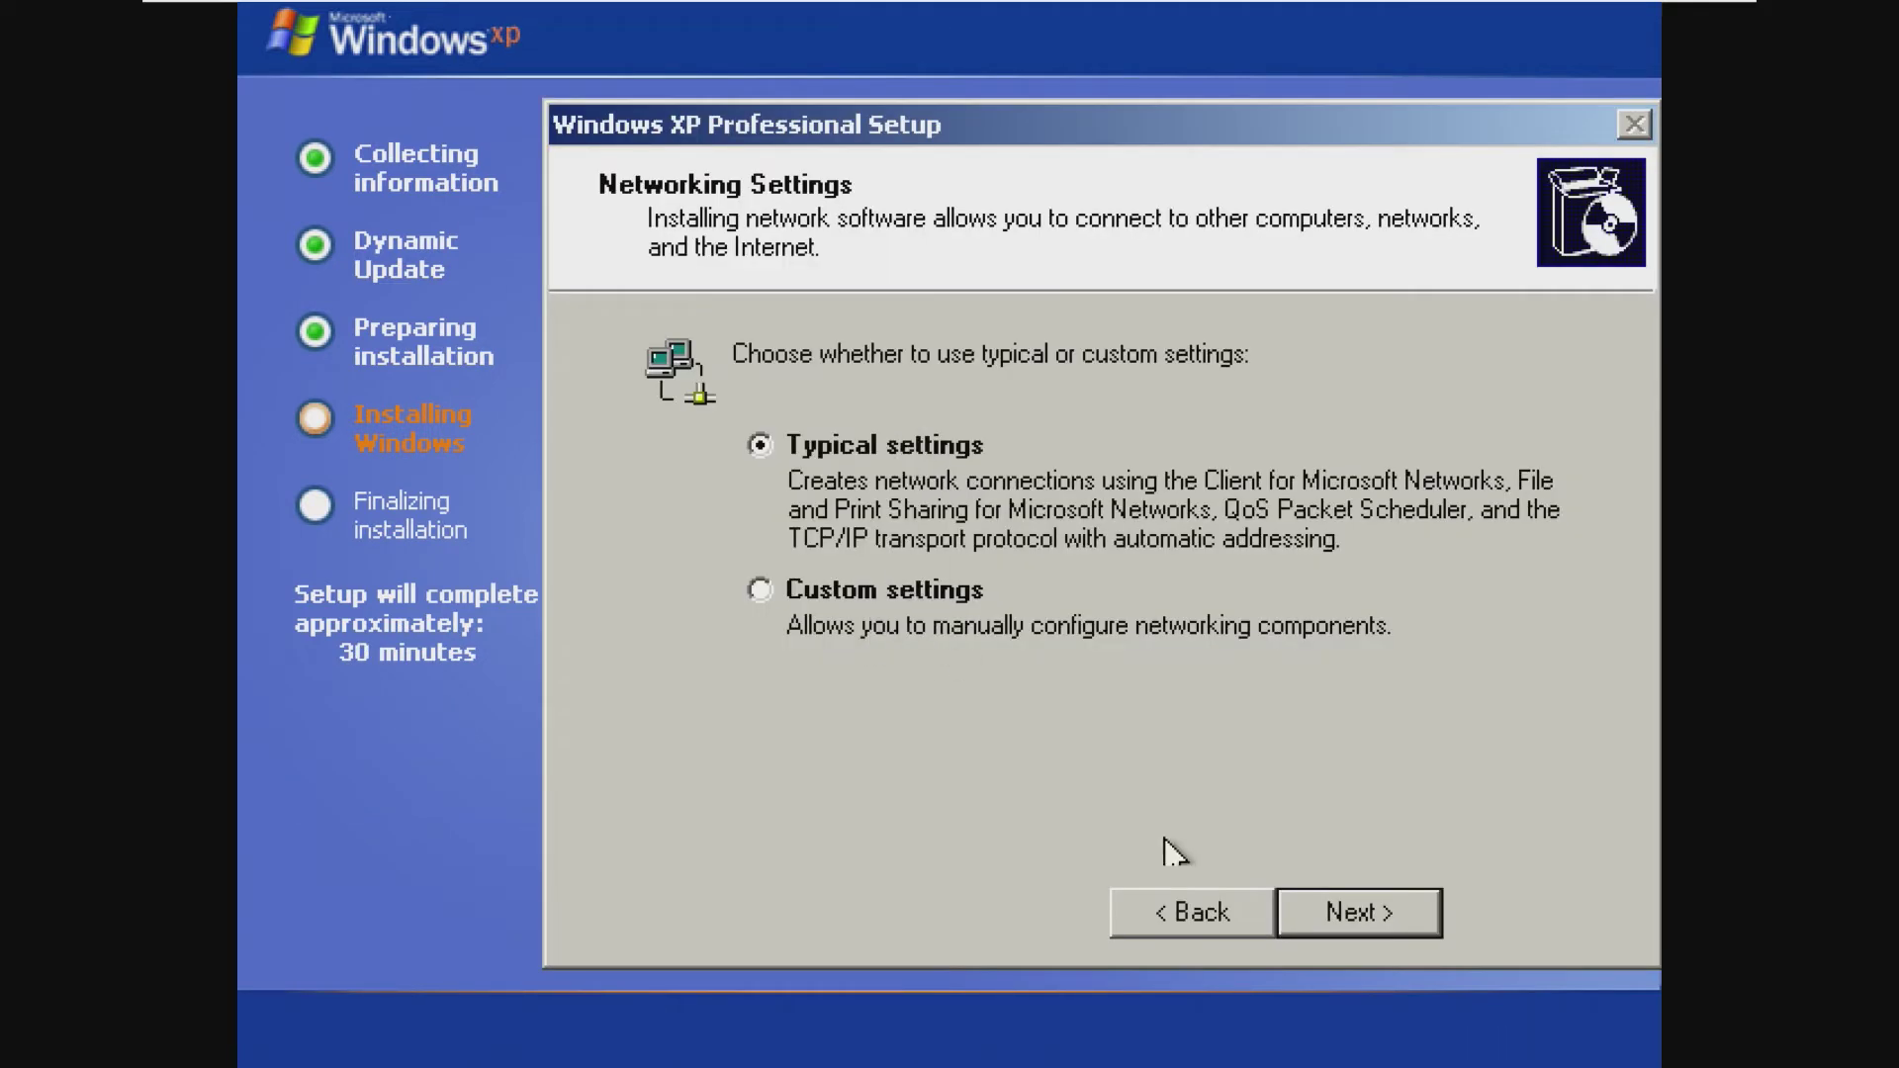
click(1319, 906)
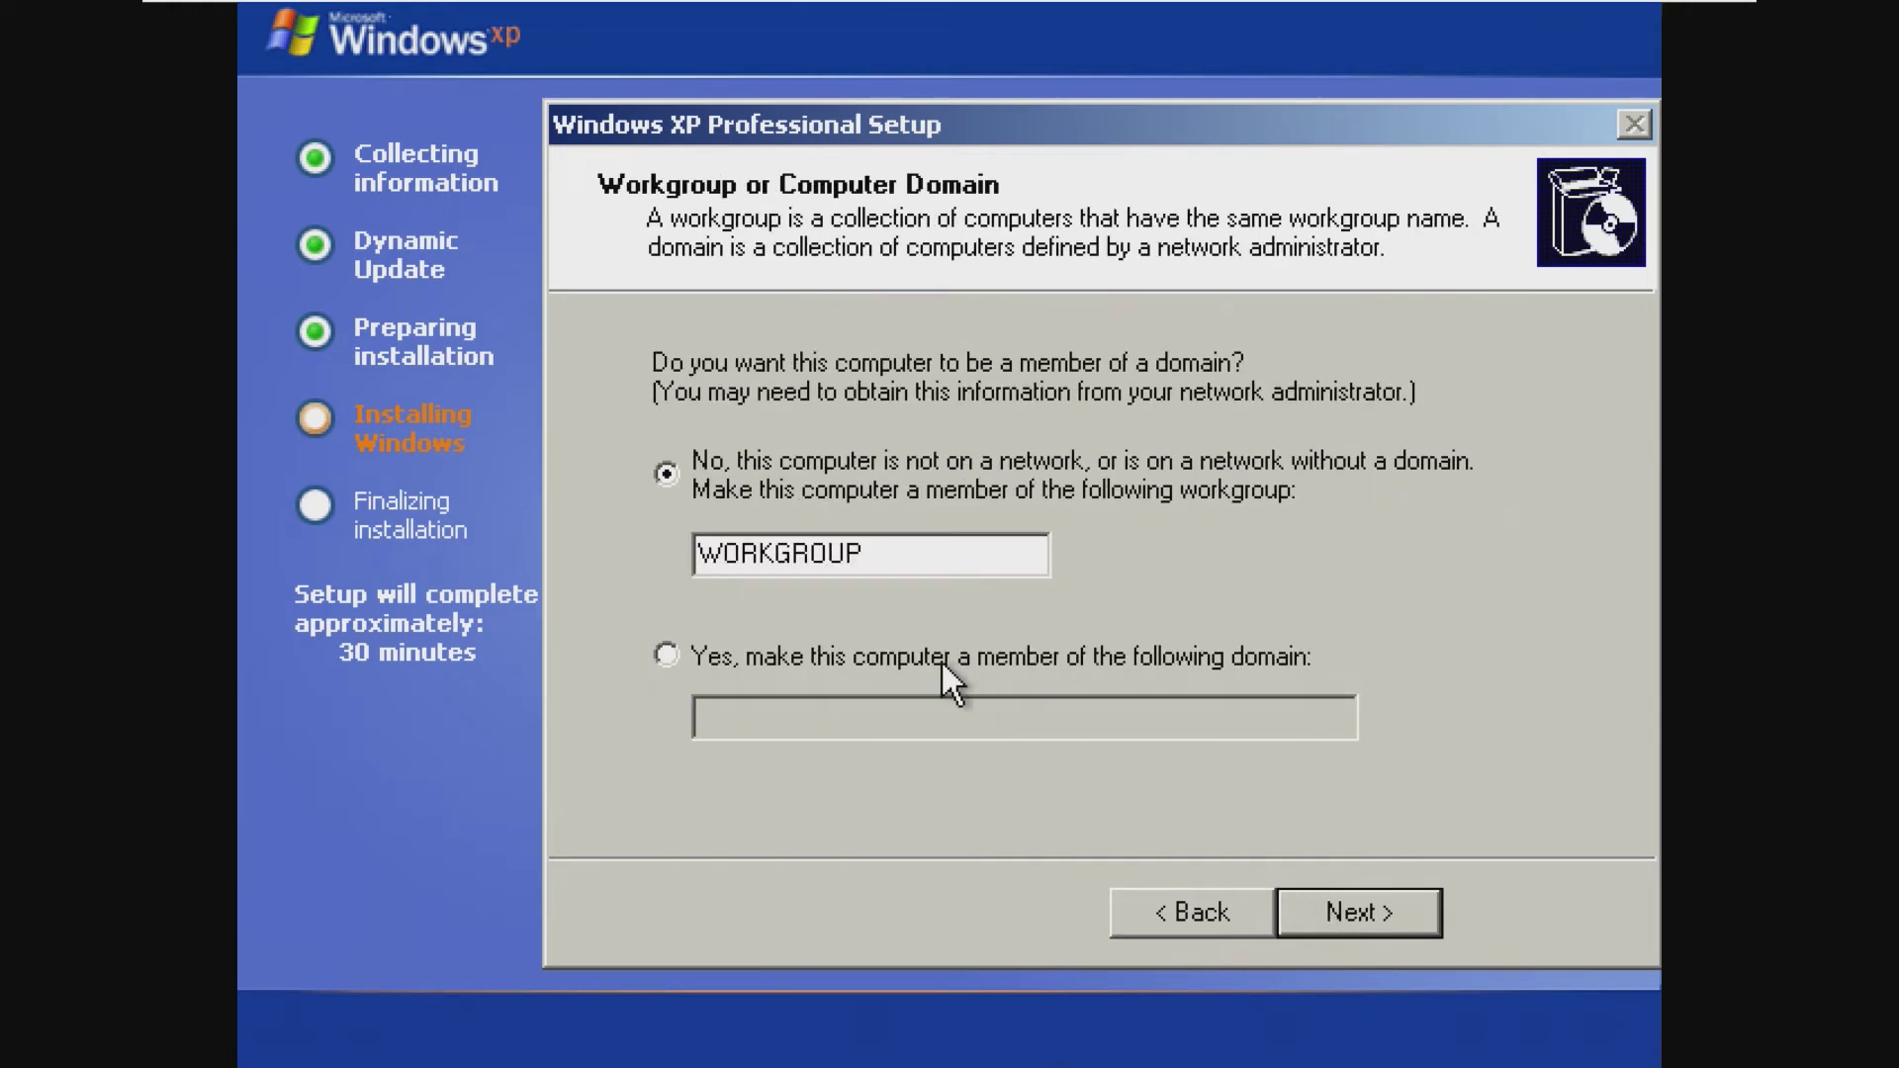
click(1327, 898)
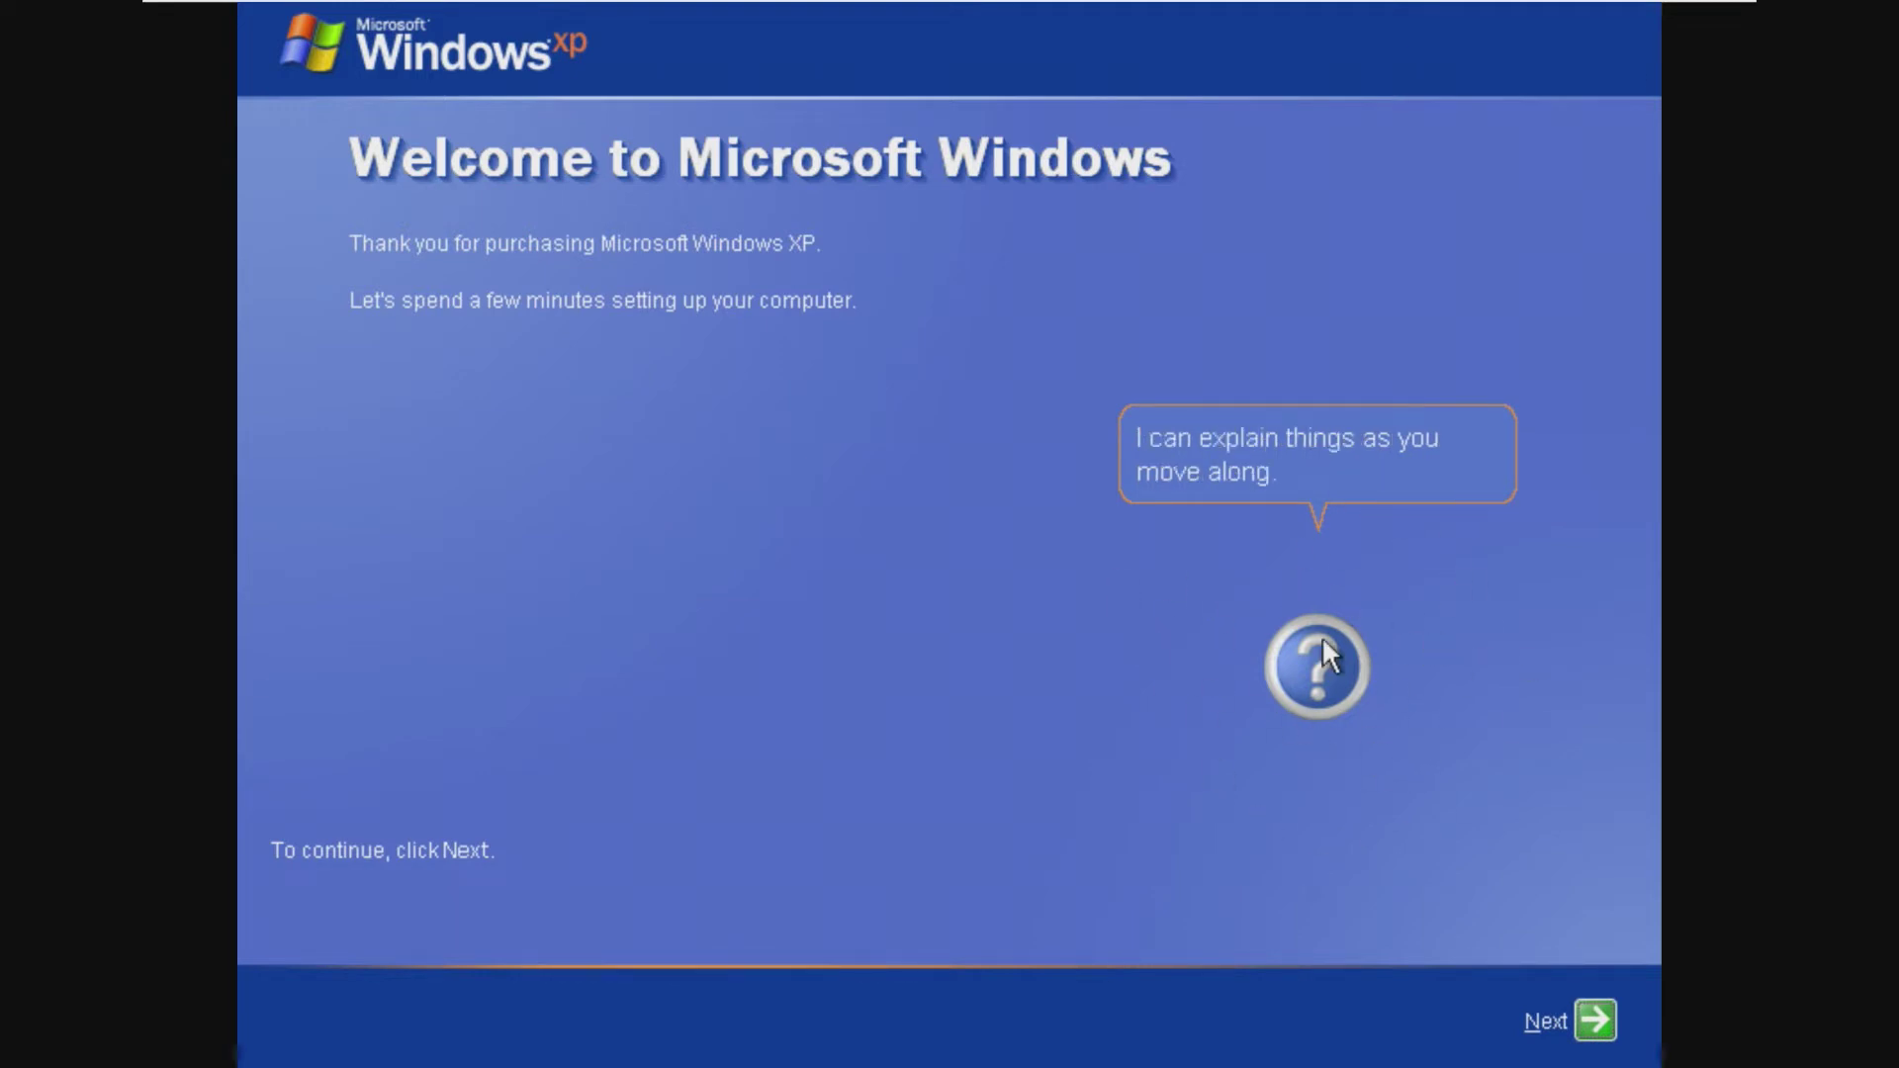
Step: Skip the connectivity check, choose activation over the Internet, and enter XP as the user name
click(1587, 1017)
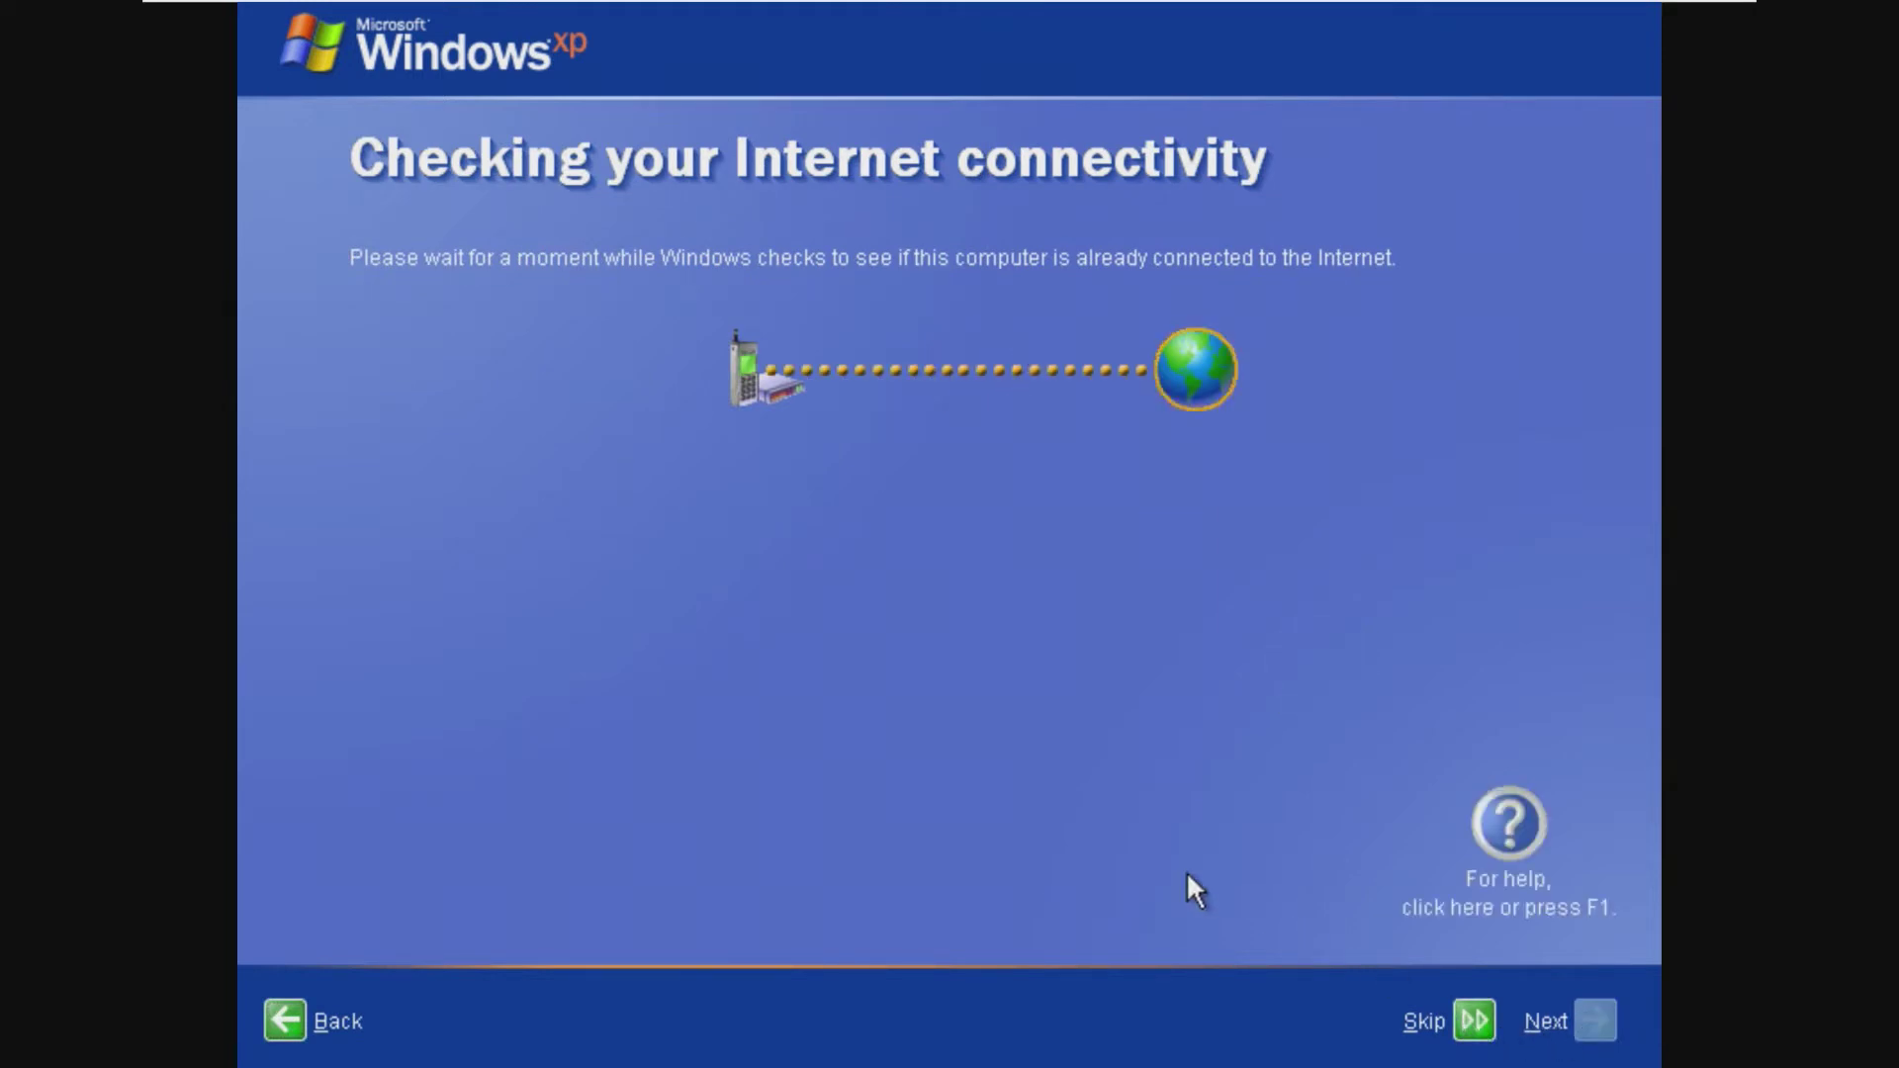
click(1456, 1024)
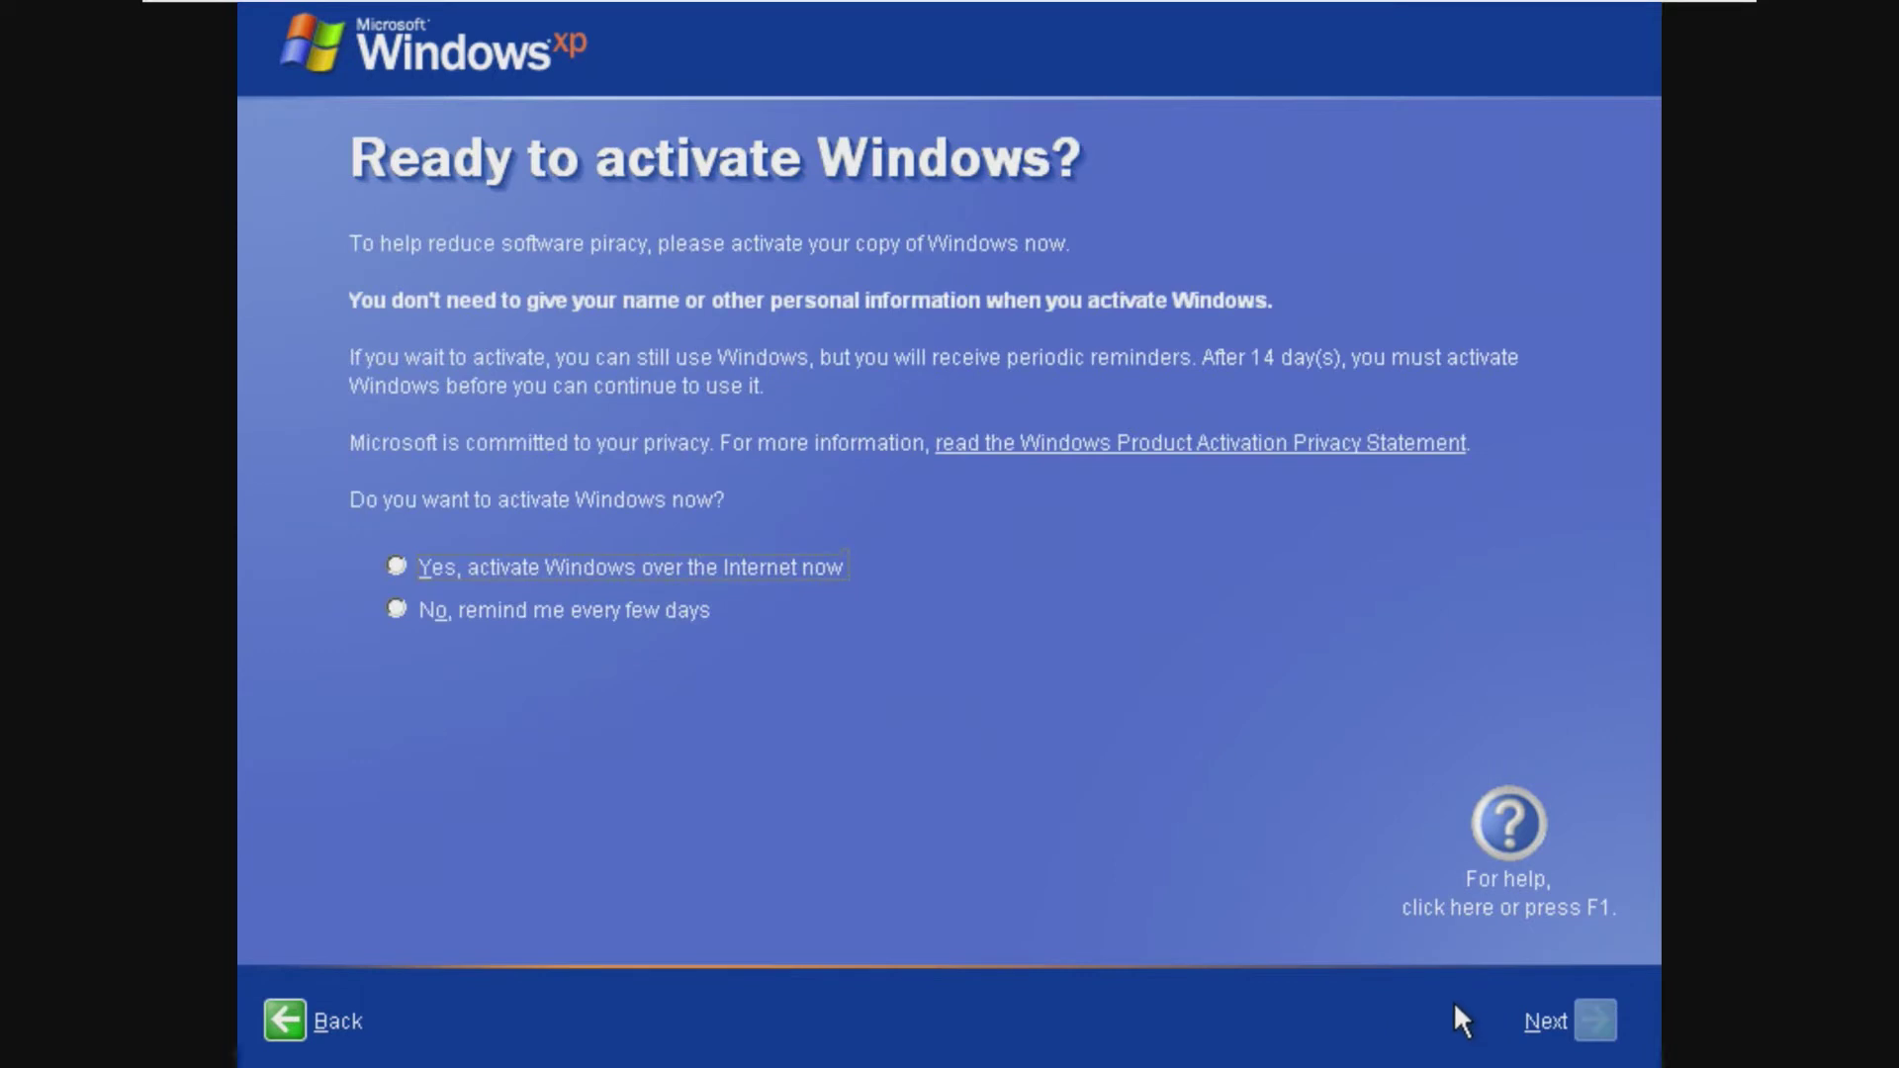
click(684, 555)
click(1592, 1019)
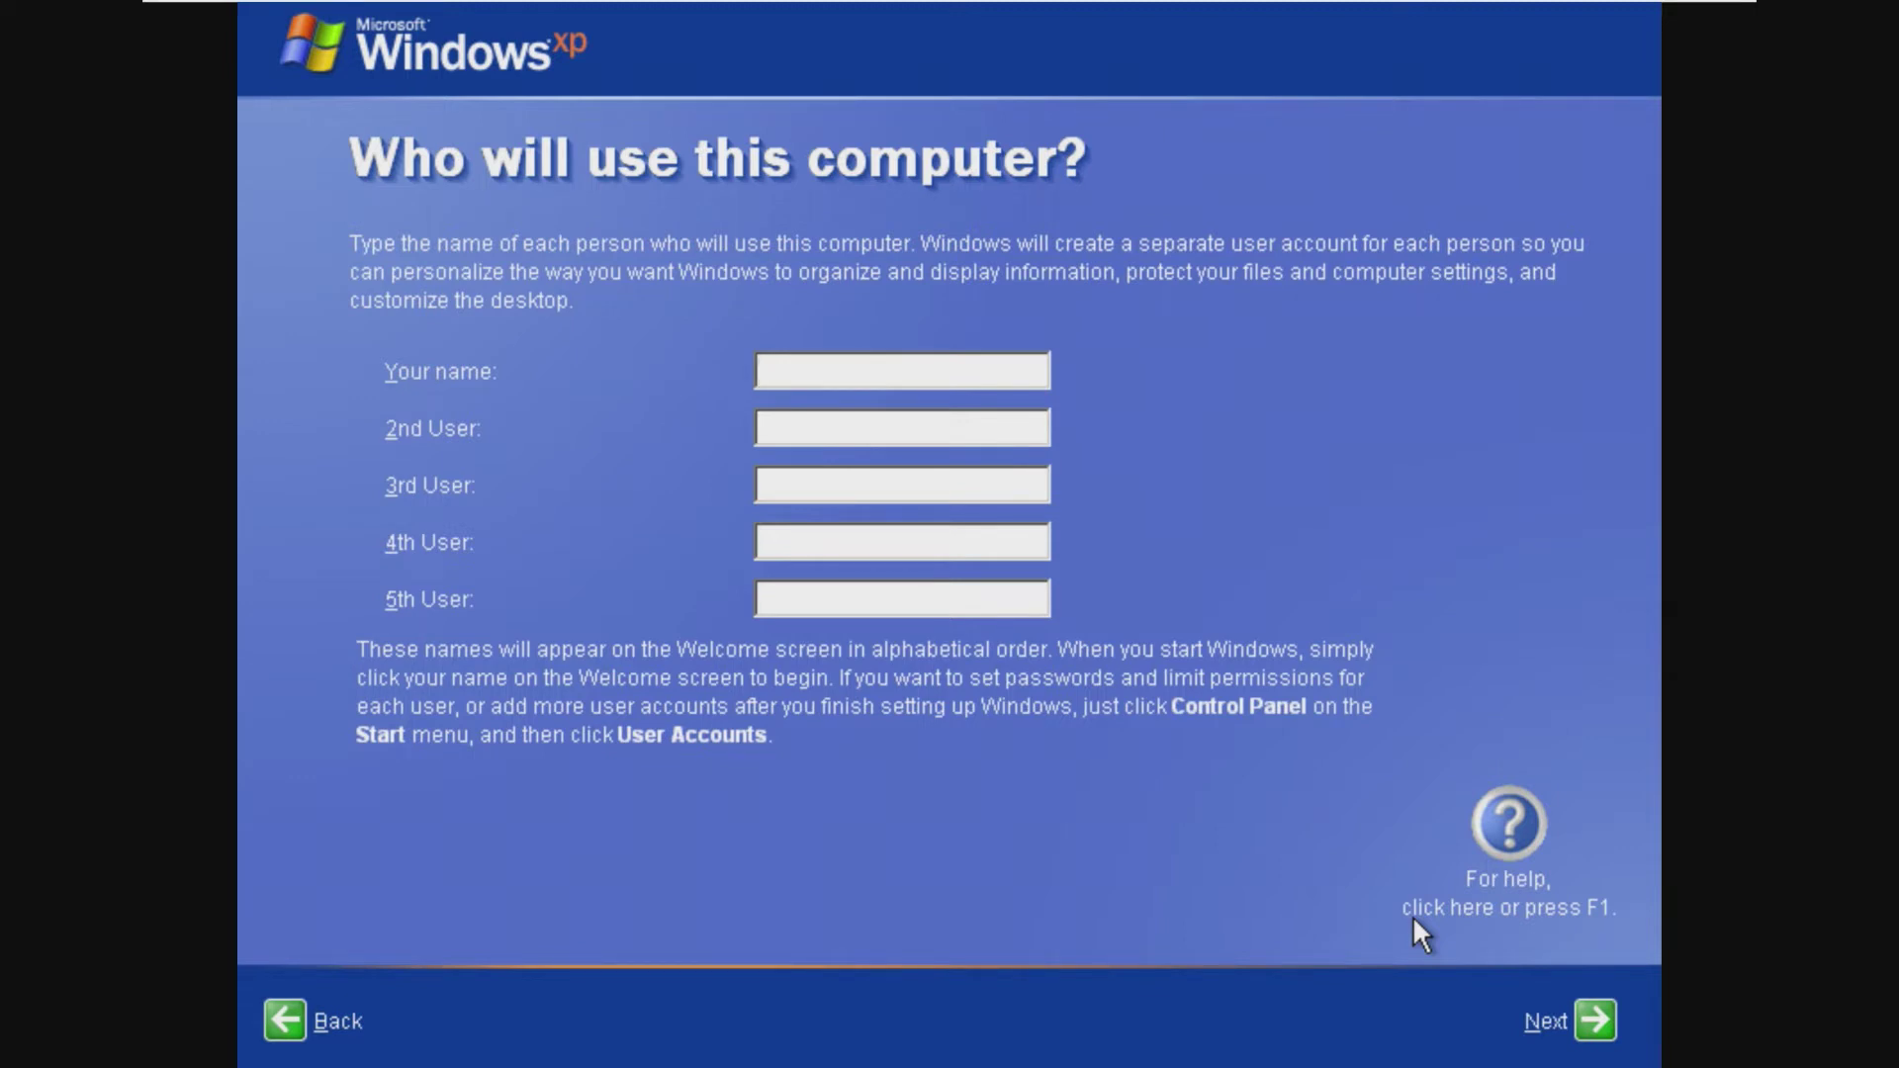
text(XP)
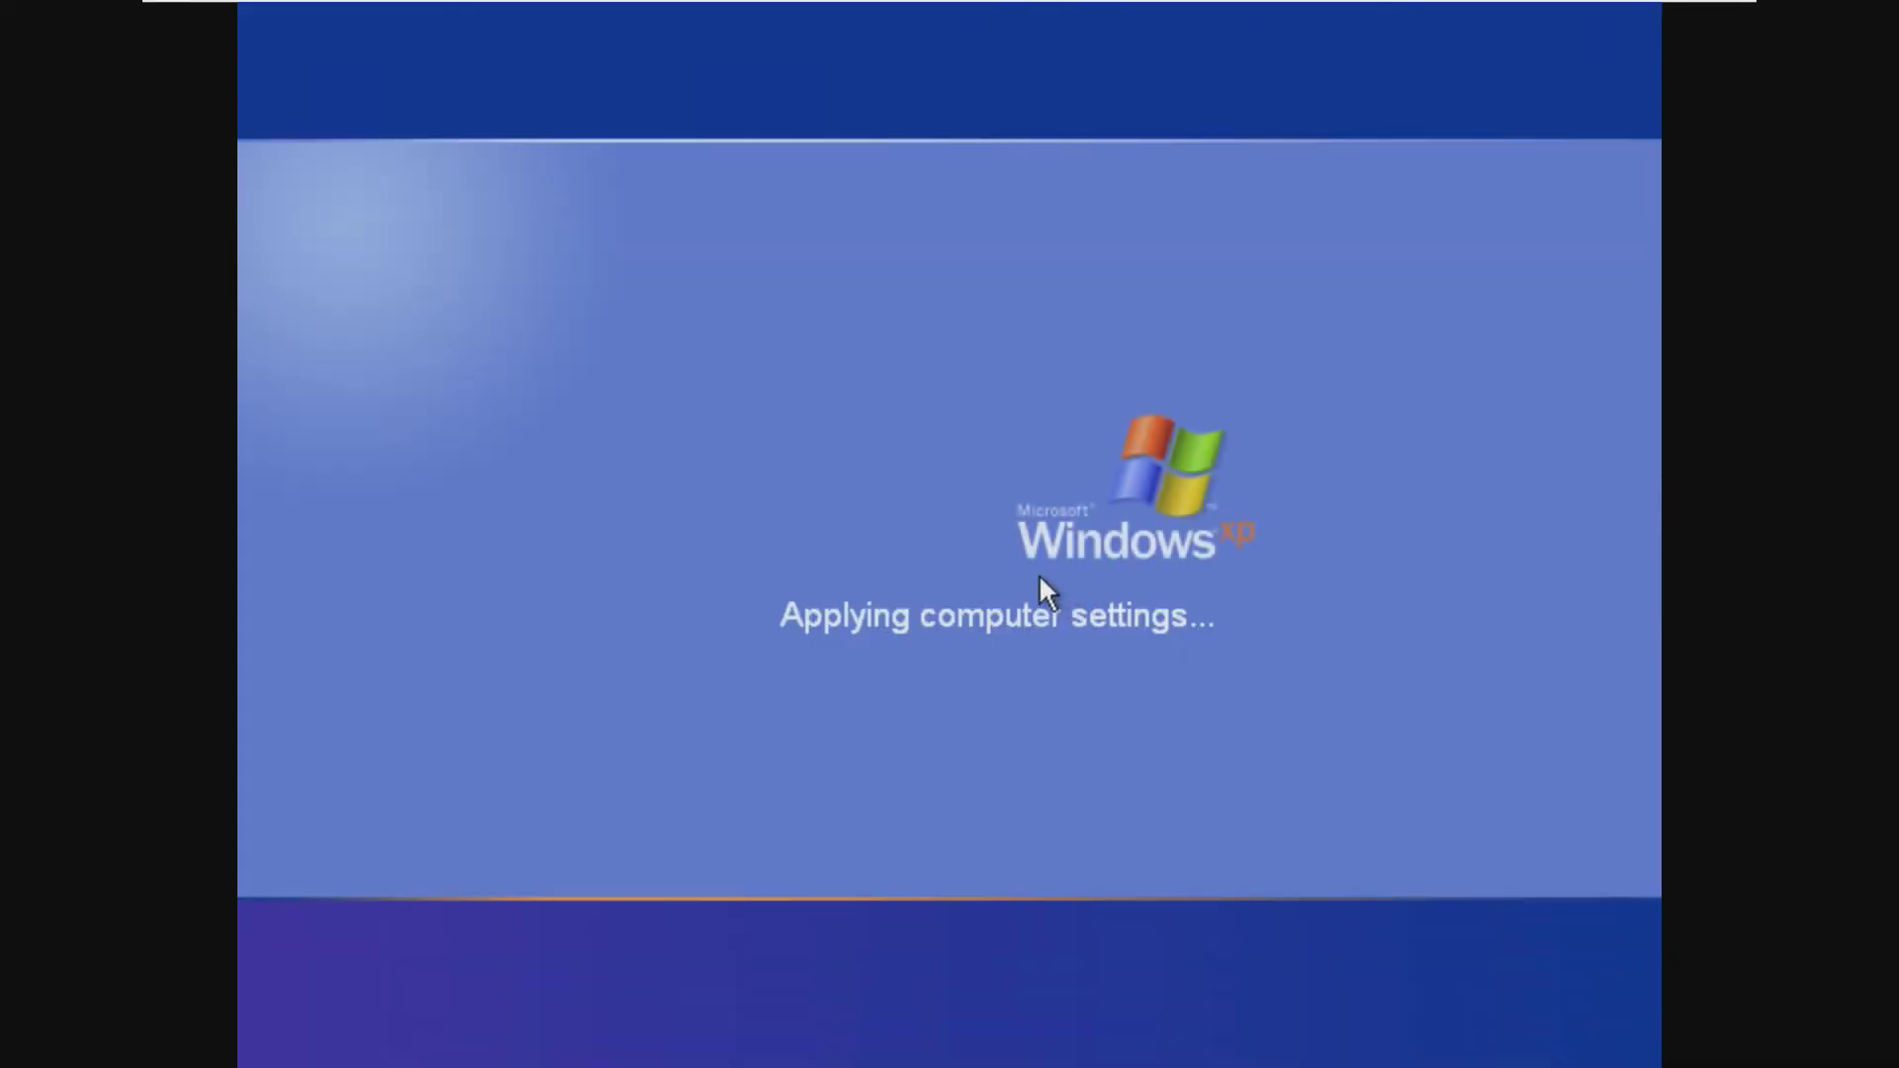
Step: Start the VMware Tools installation and open its disc from My Computer
mouse_move(614, 16)
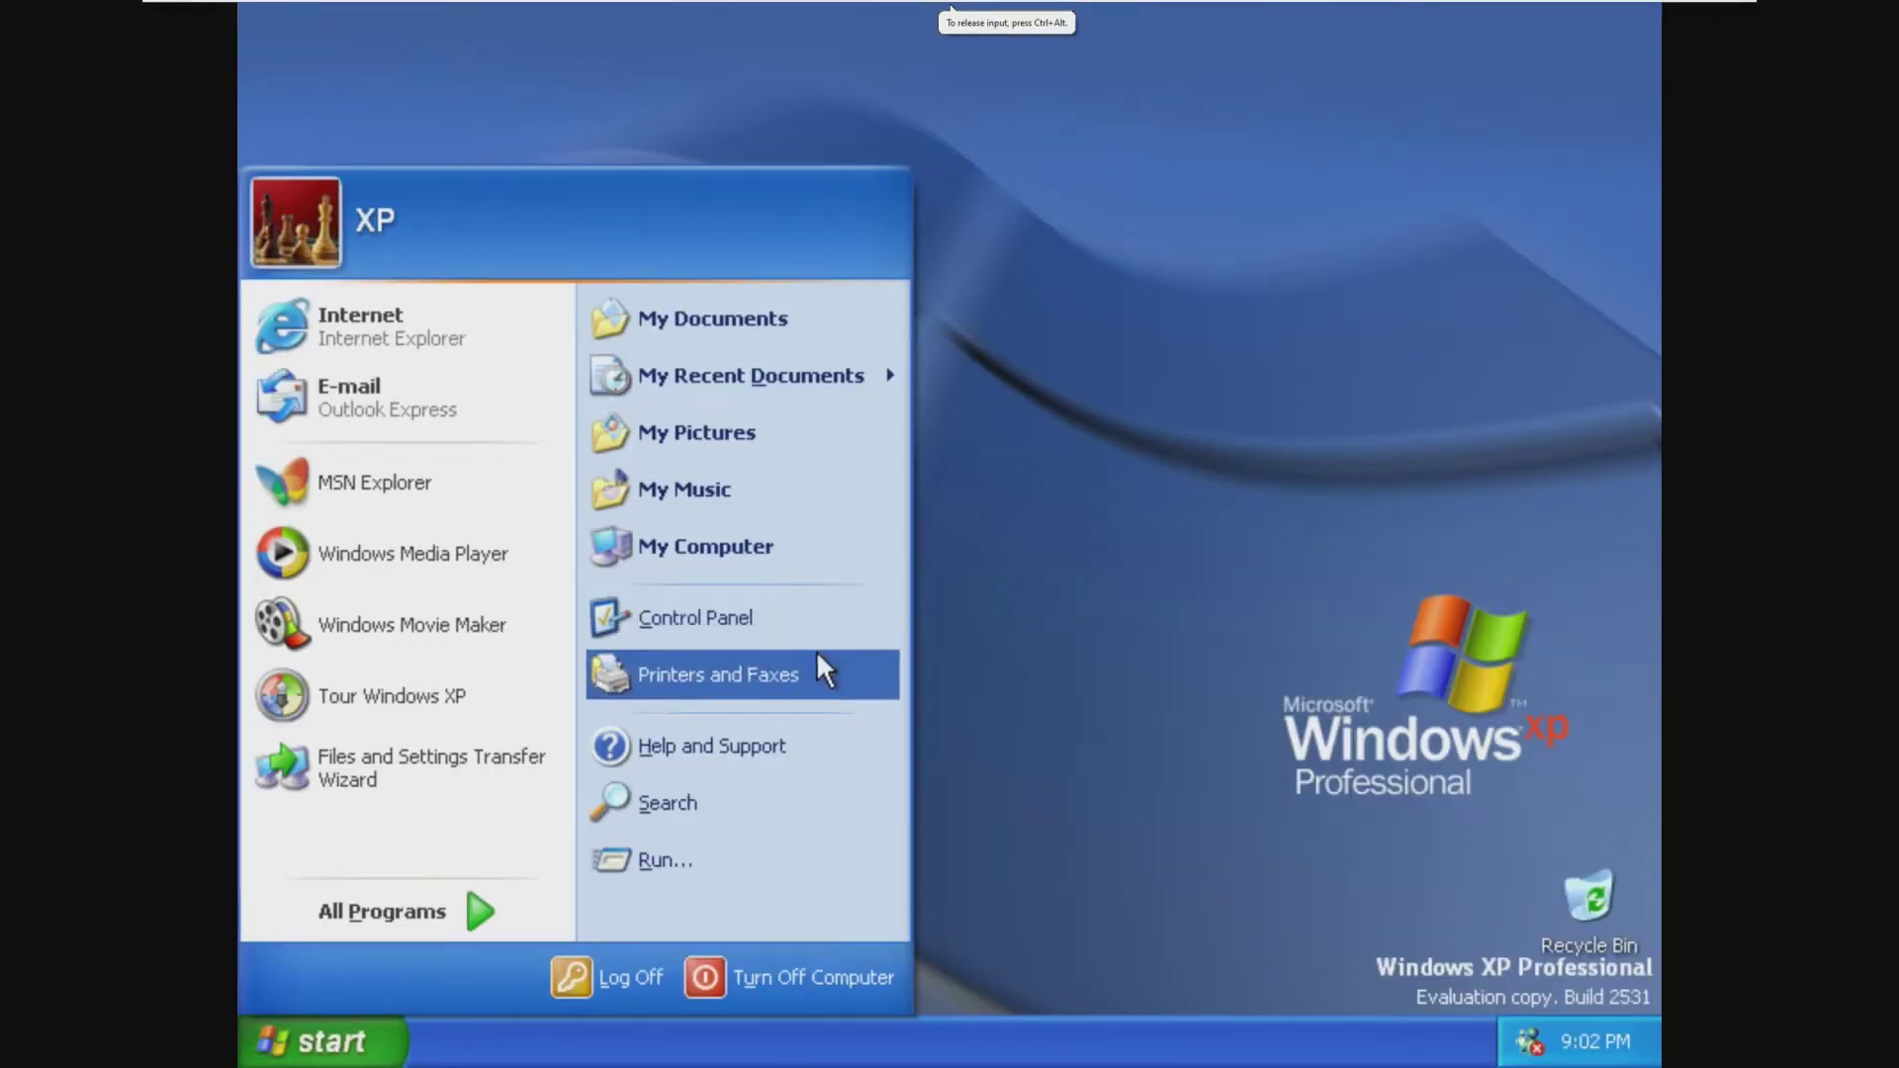
click(277, 5)
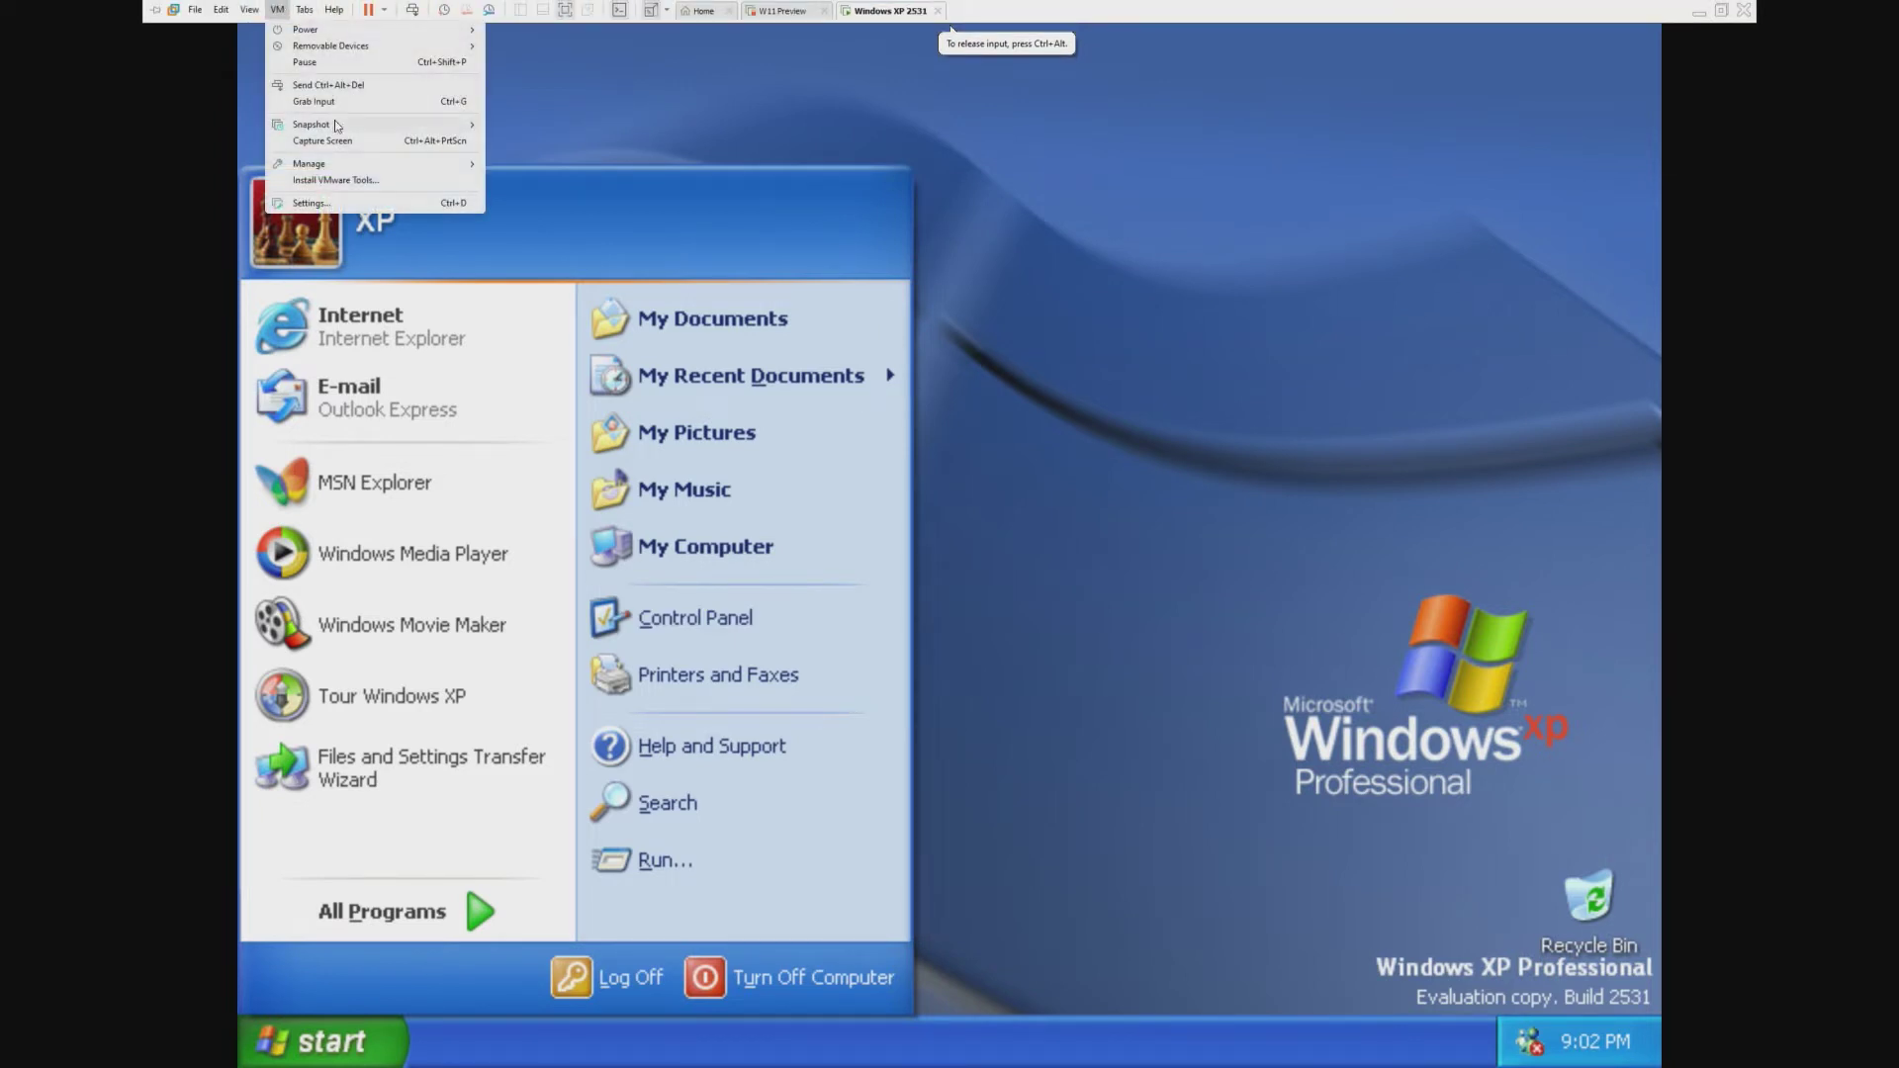
click(335, 194)
click(972, 586)
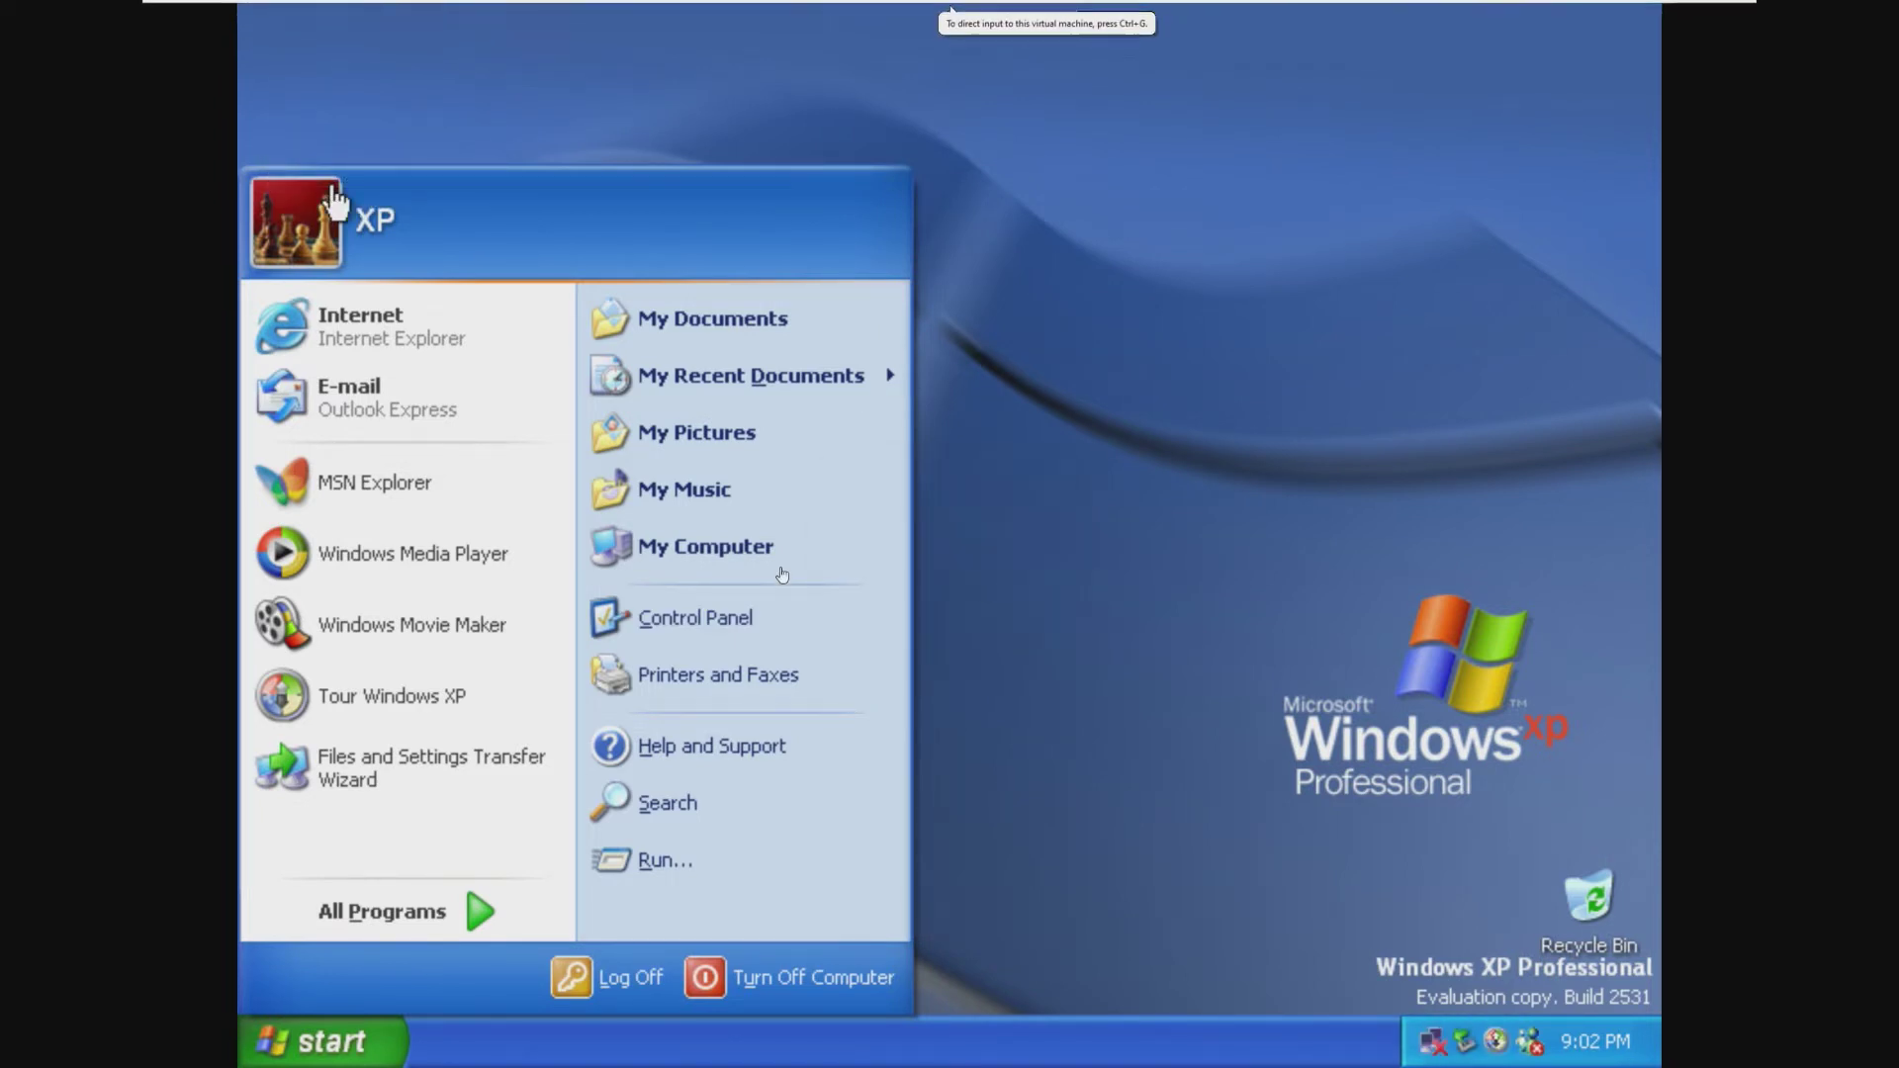
click(789, 550)
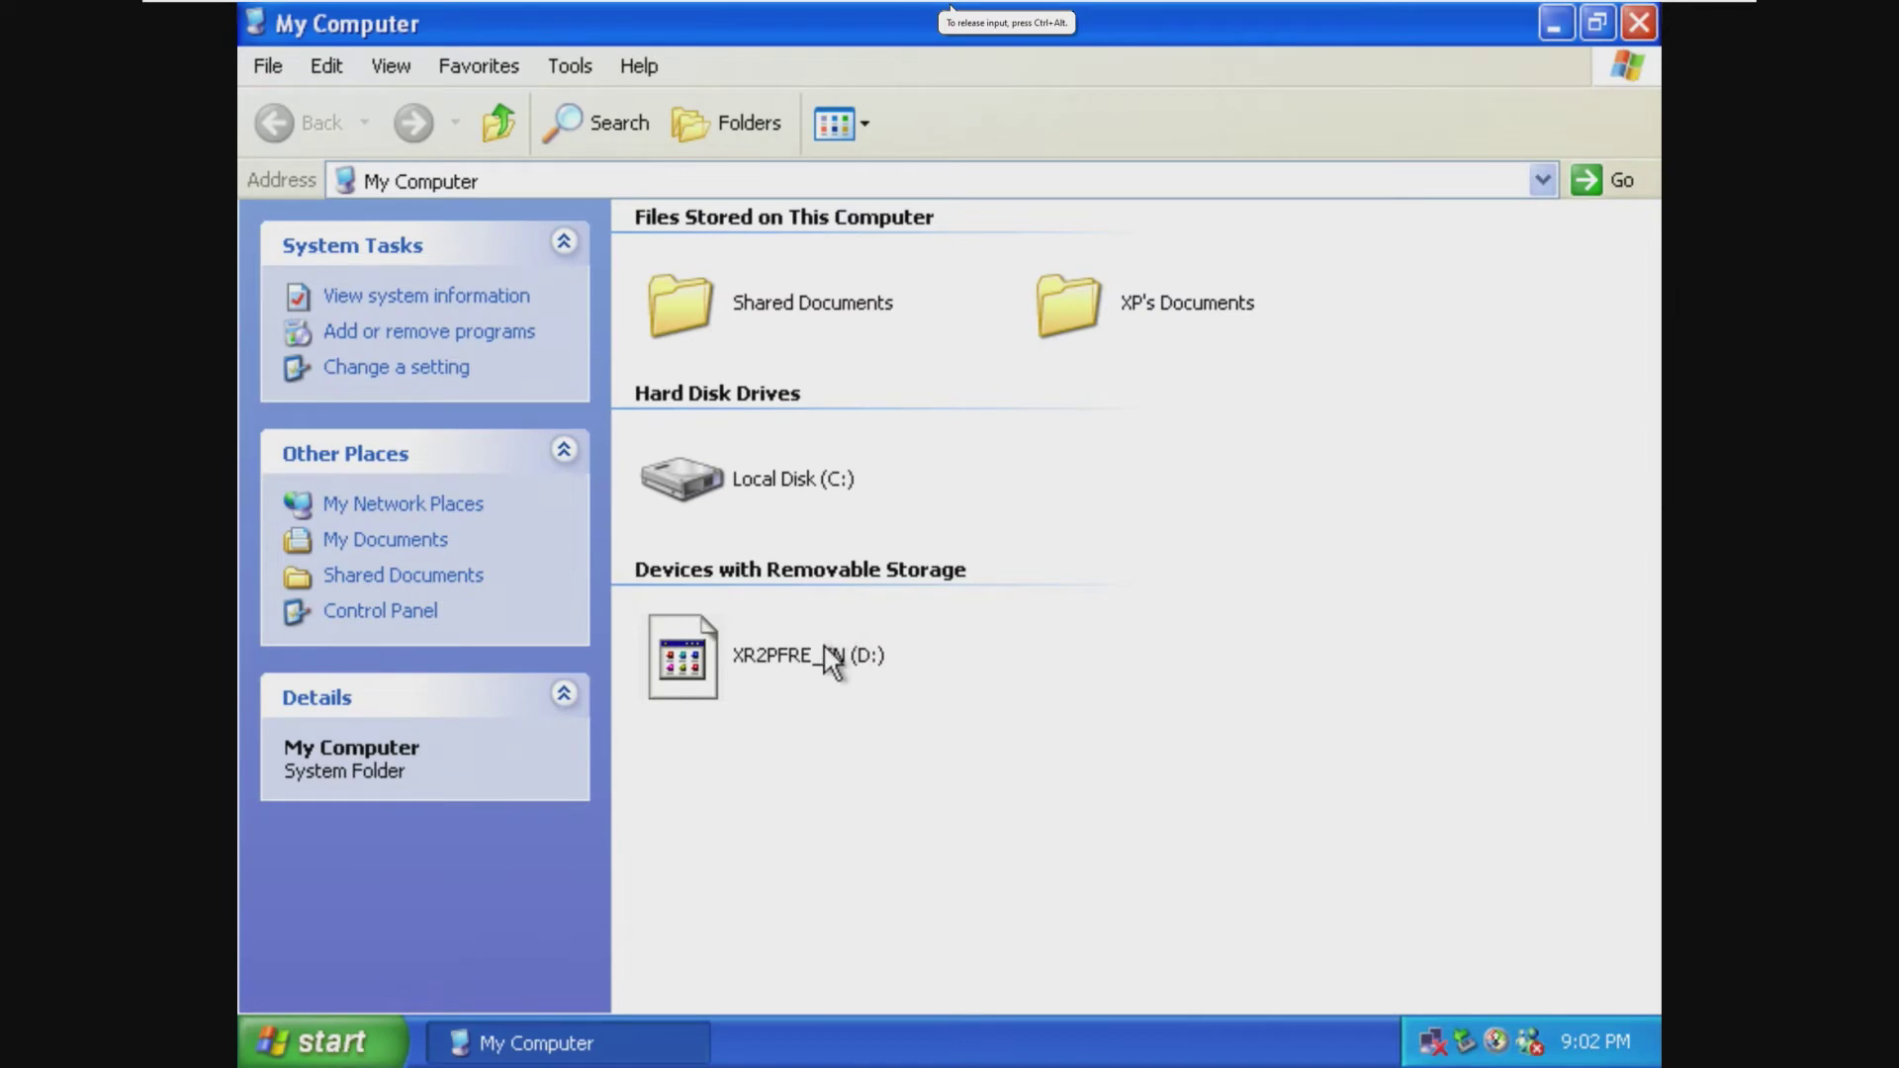
right_click(269, 1057)
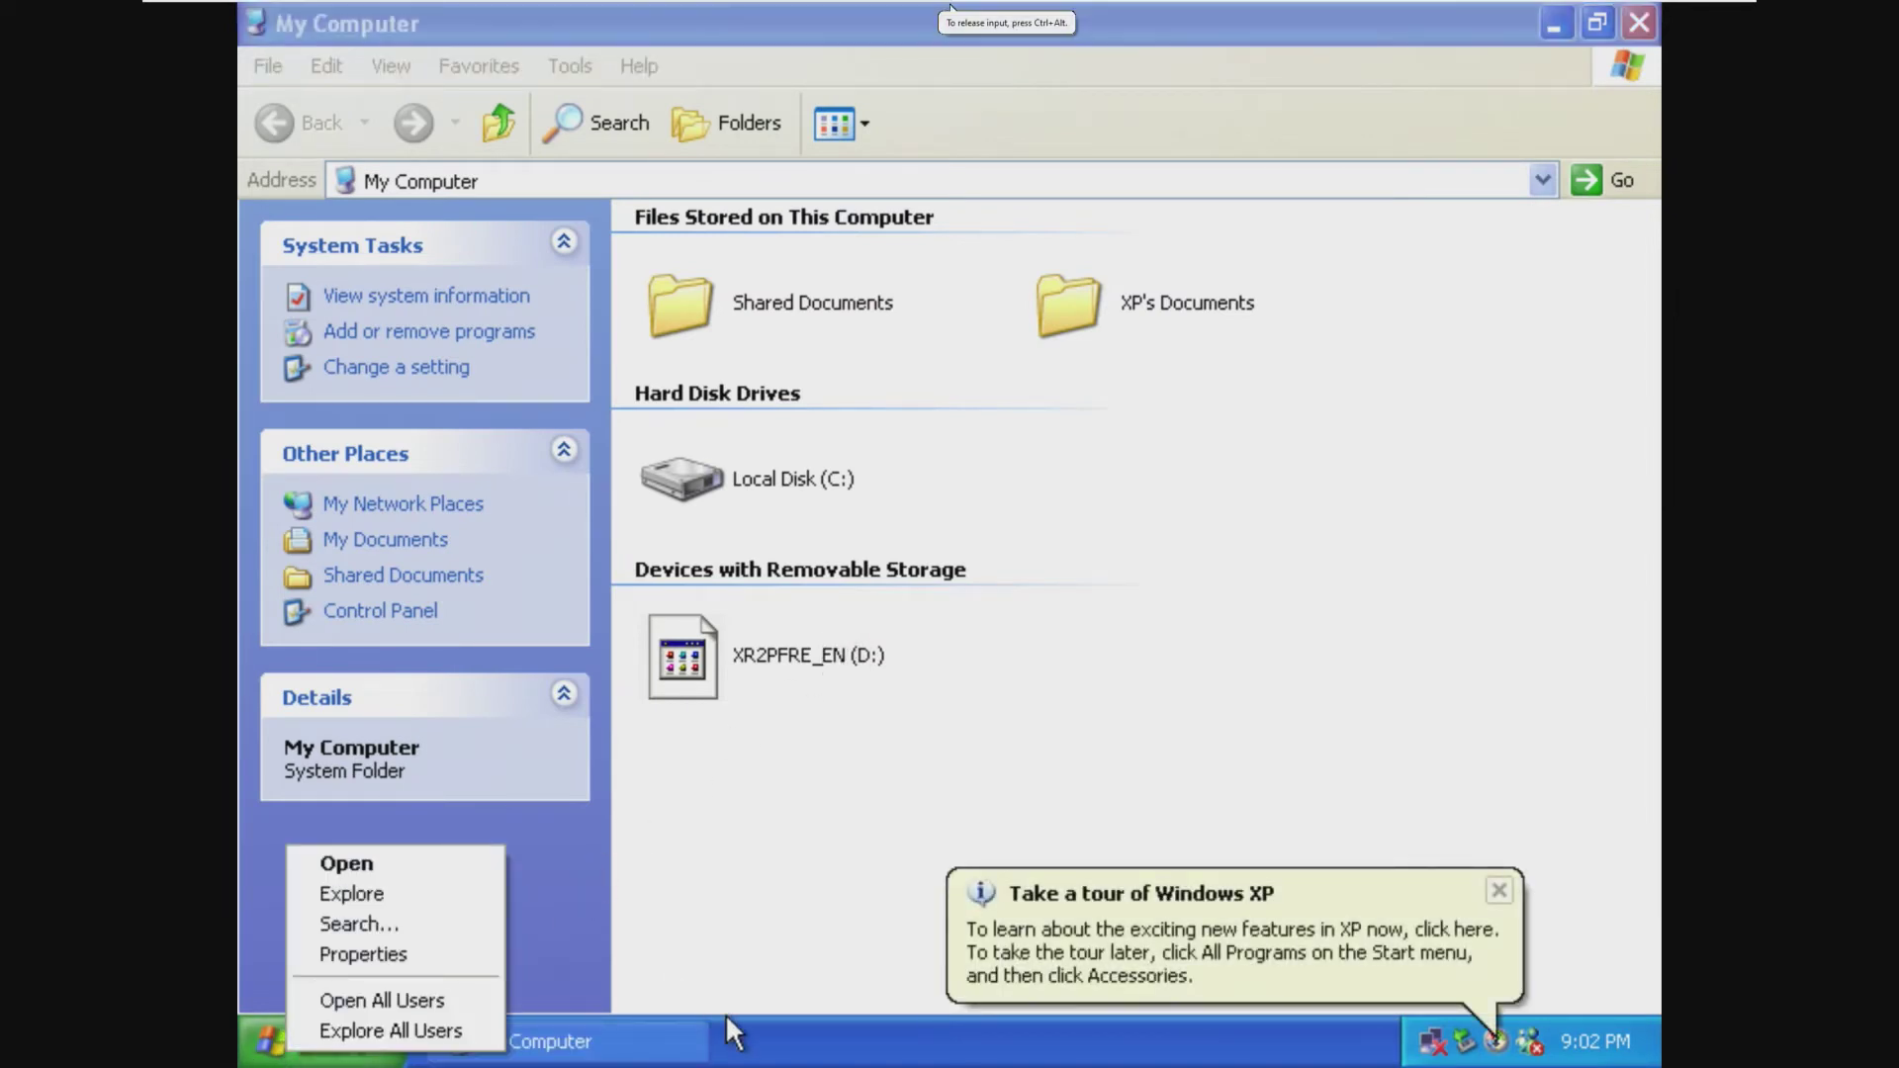
double_click(809, 688)
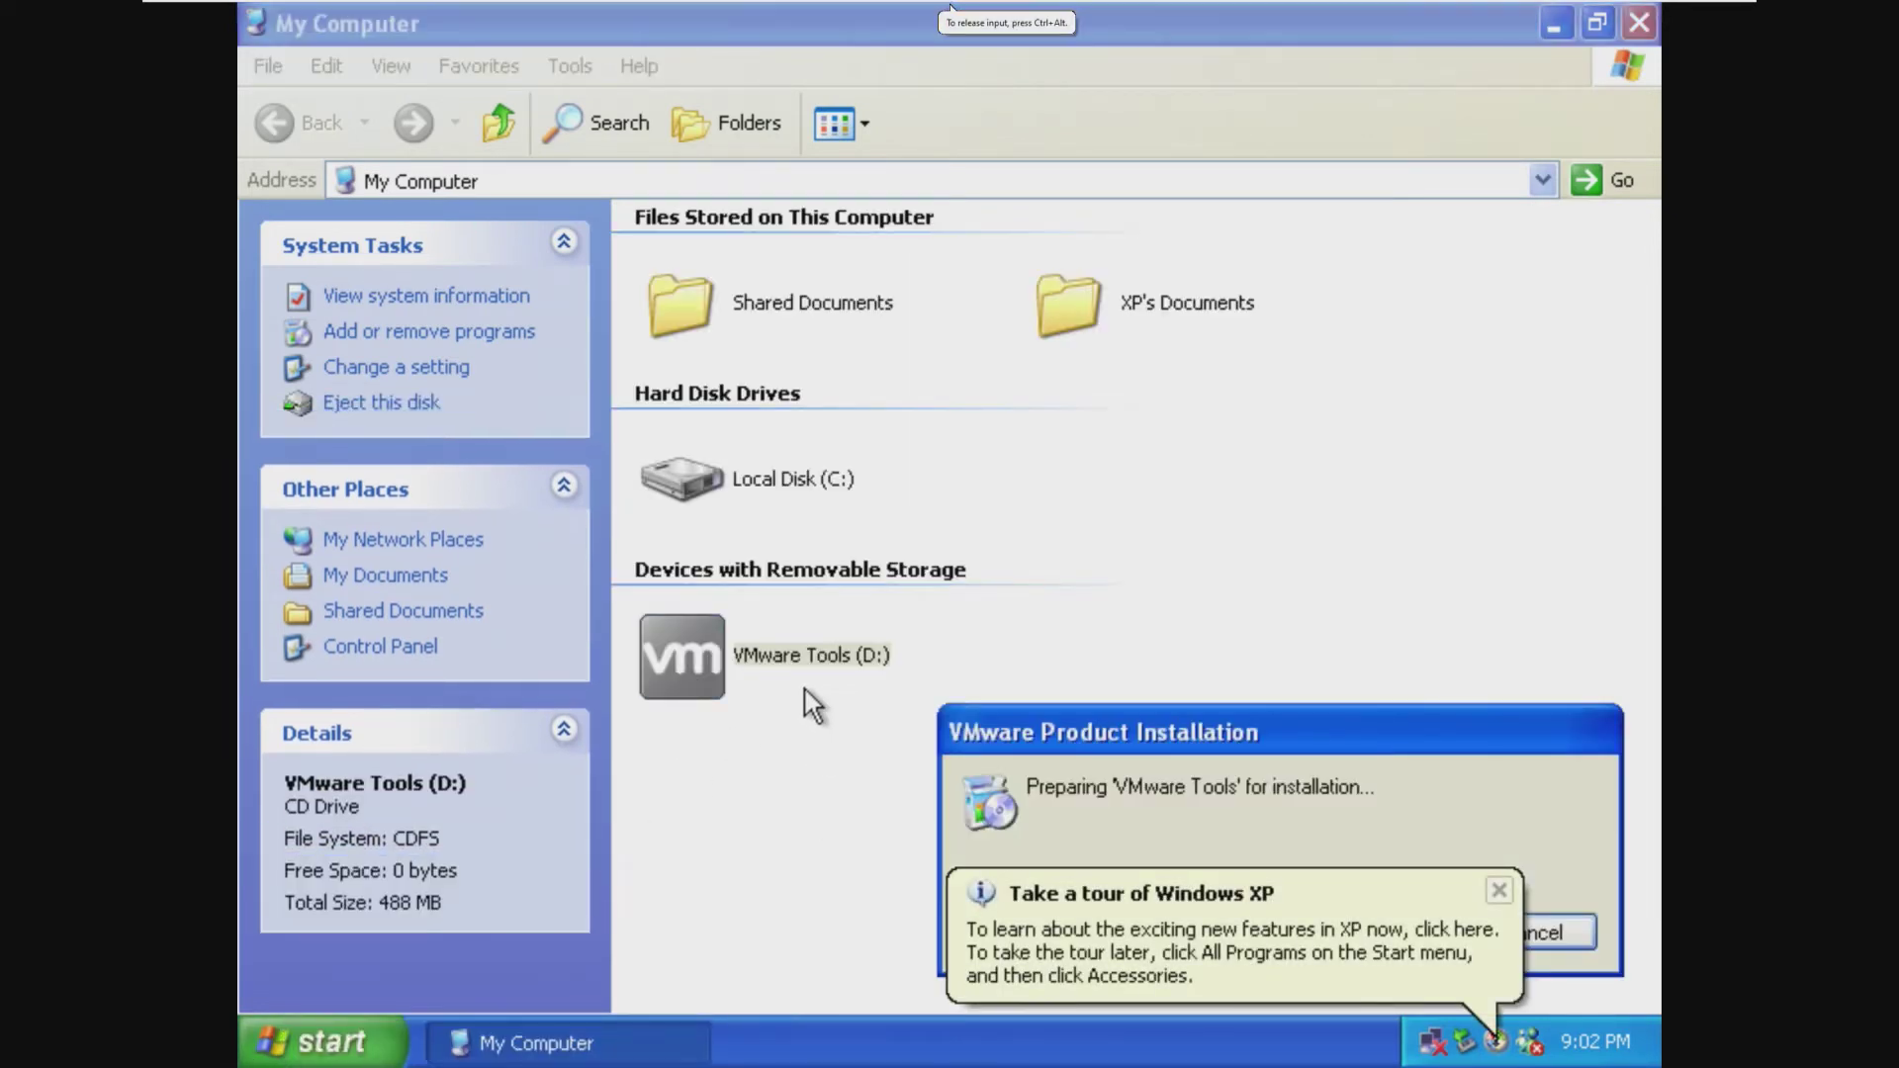
Step: Dismiss the tour notification and error dialog, and close My Computer
click(1499, 890)
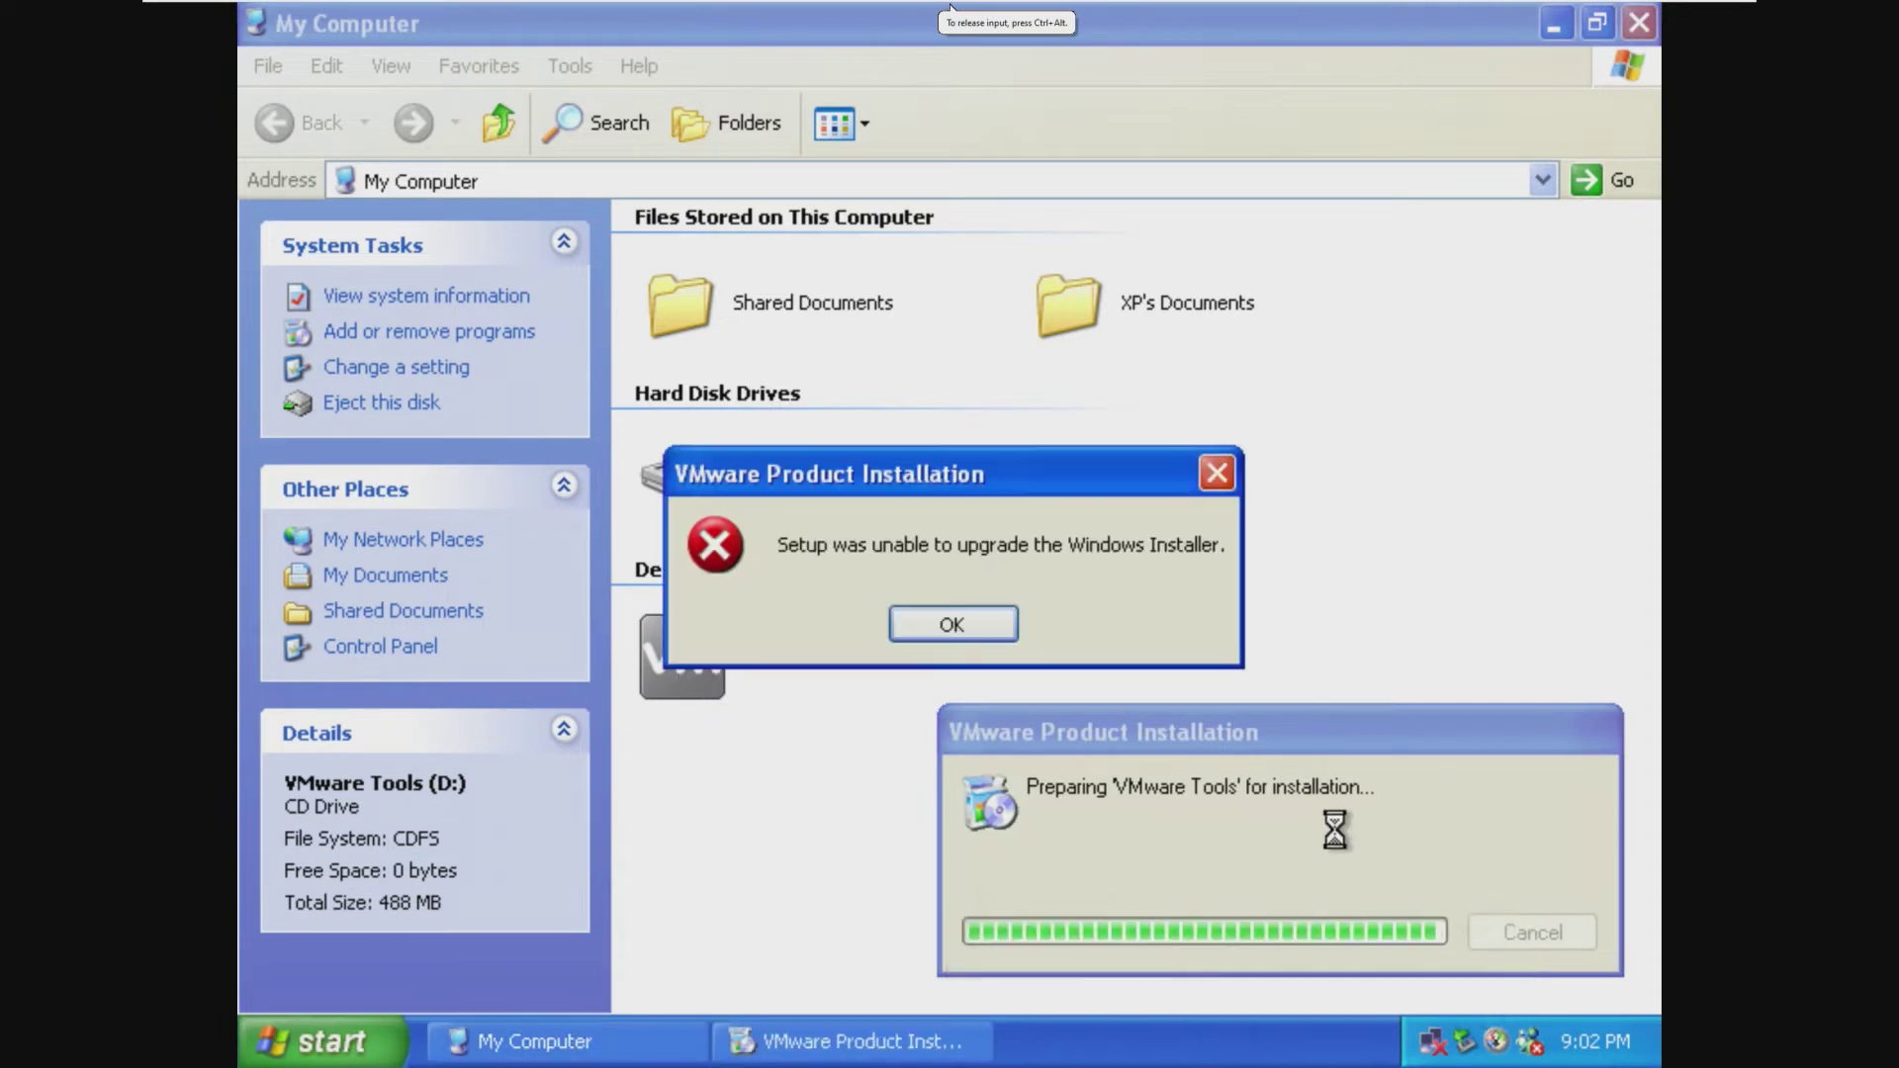
click(1004, 629)
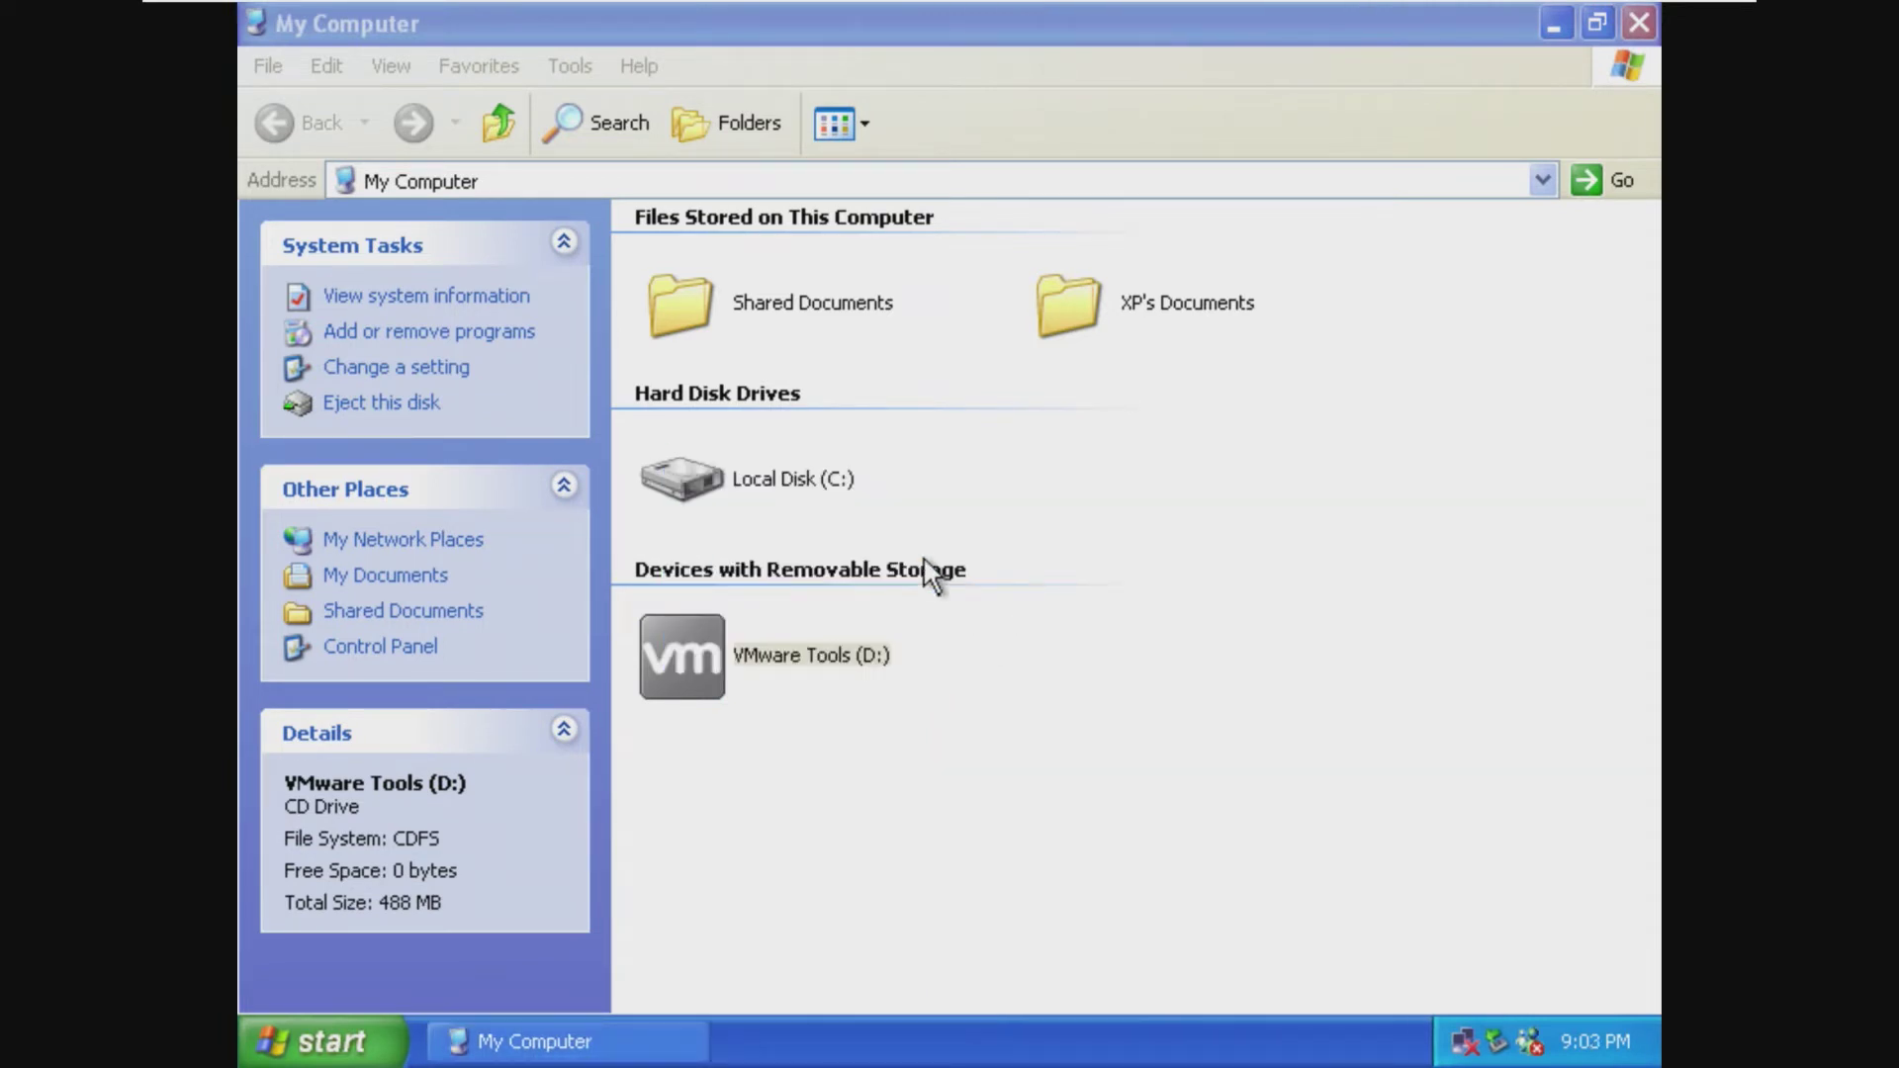
click(1639, 22)
Step: Open Control Panel and exit the Windows XP setup welcome screen
click(327, 1040)
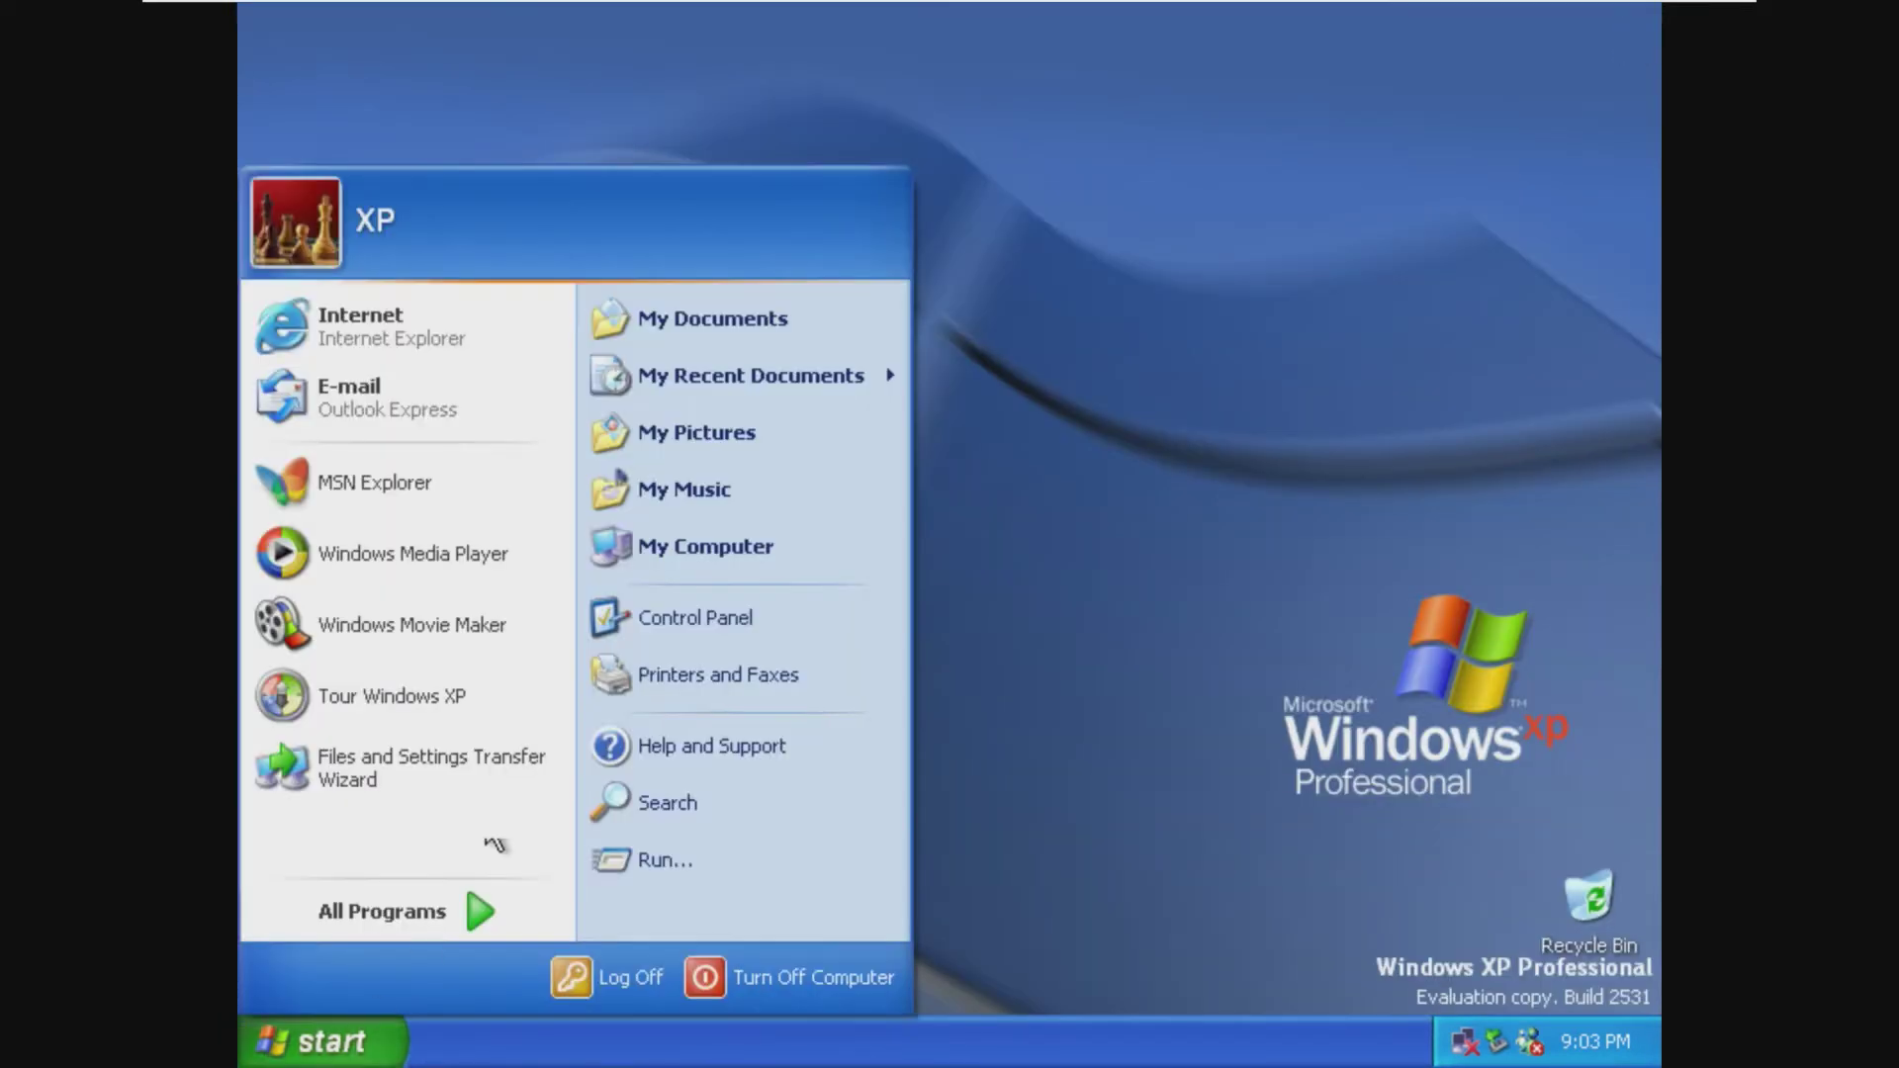
click(680, 609)
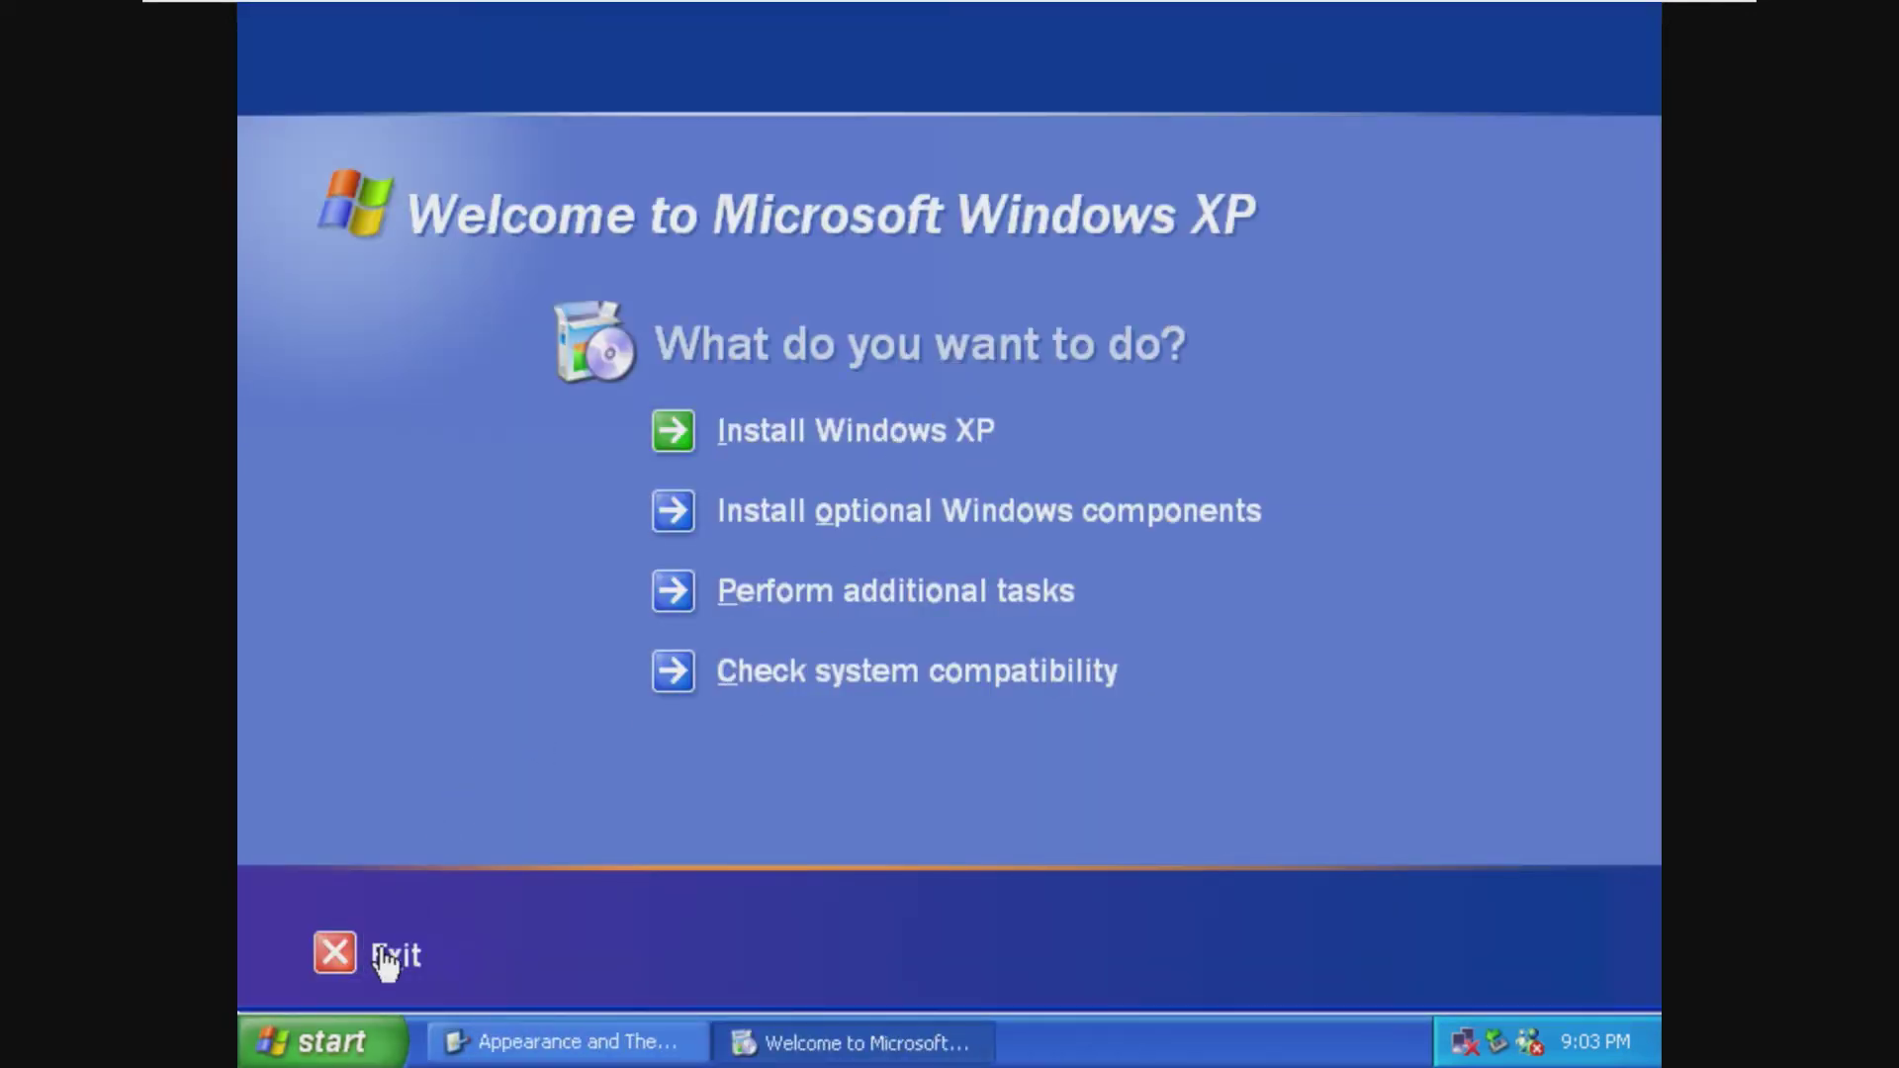
click(333, 955)
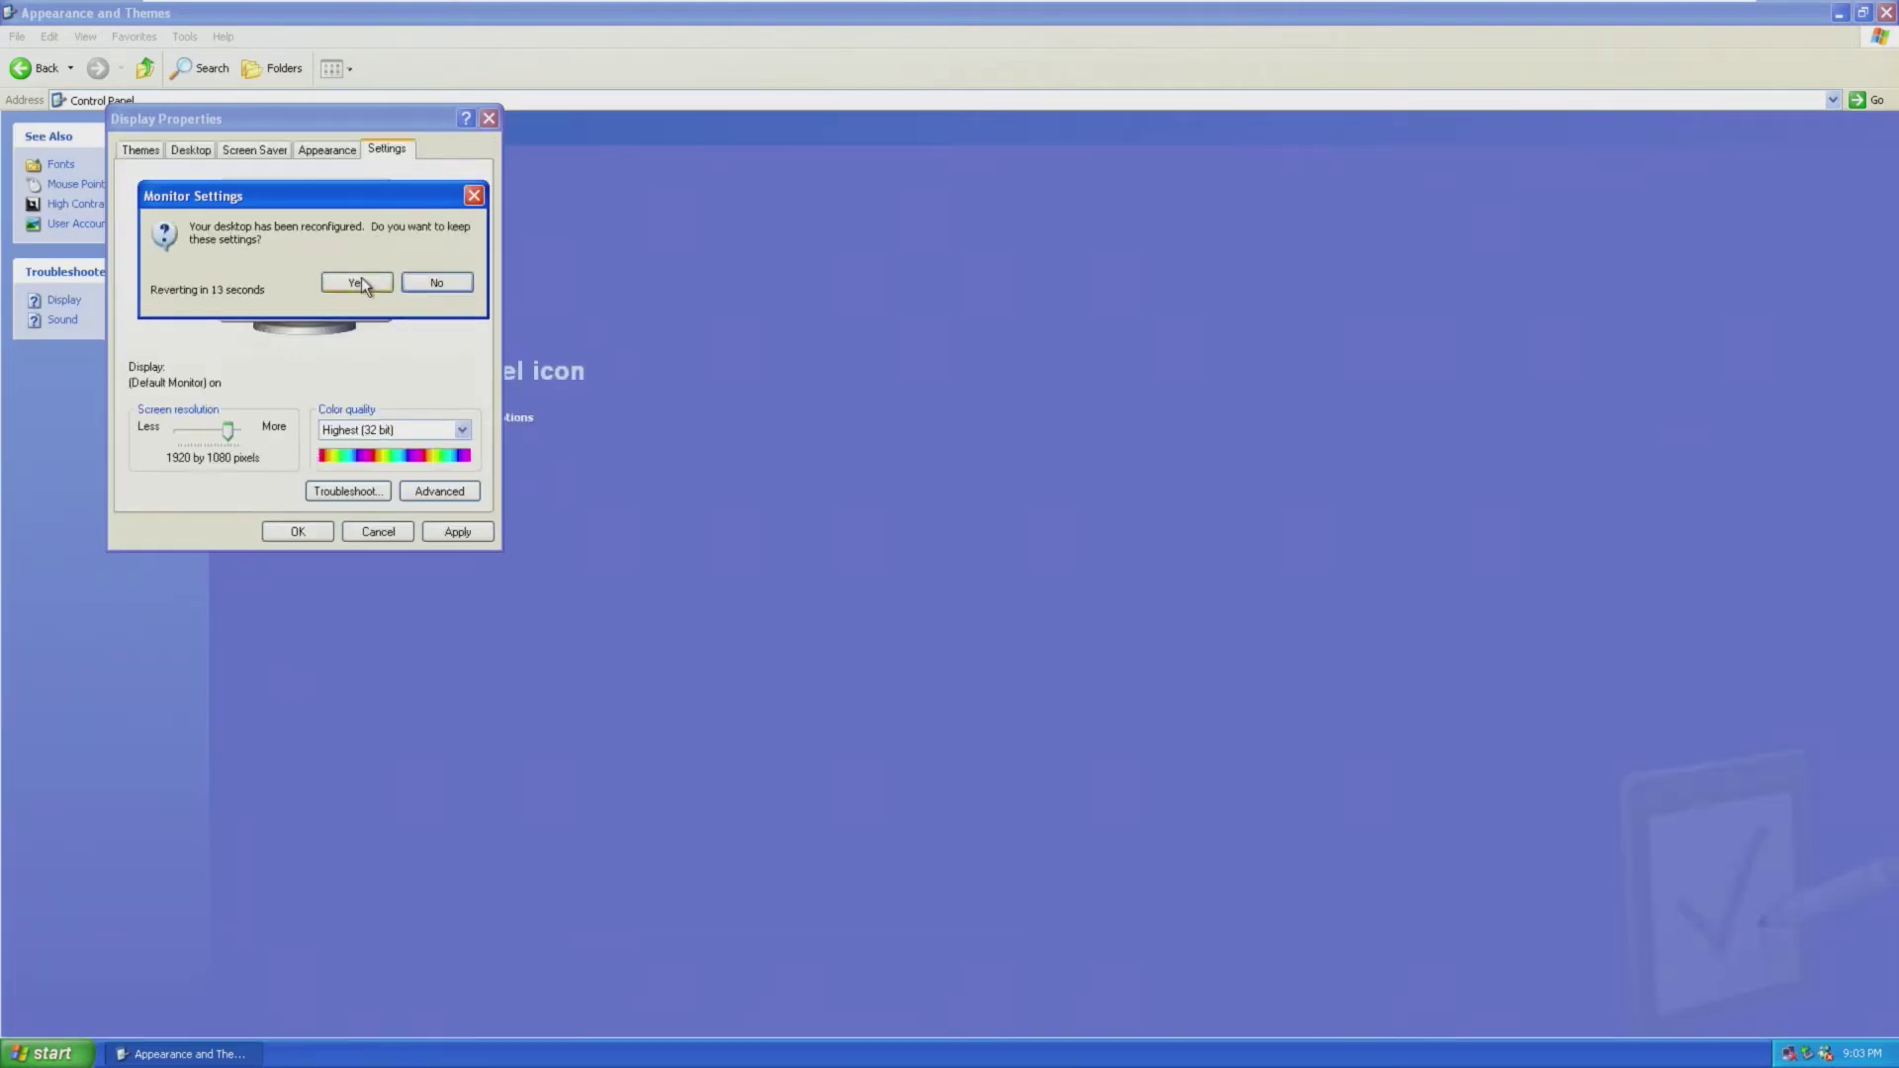
Step: Change the screen resolution to 1280 by 800, close Control Panel, and move the Recycle Bin bottom-right
click(360, 282)
drag(228, 433, 196, 425)
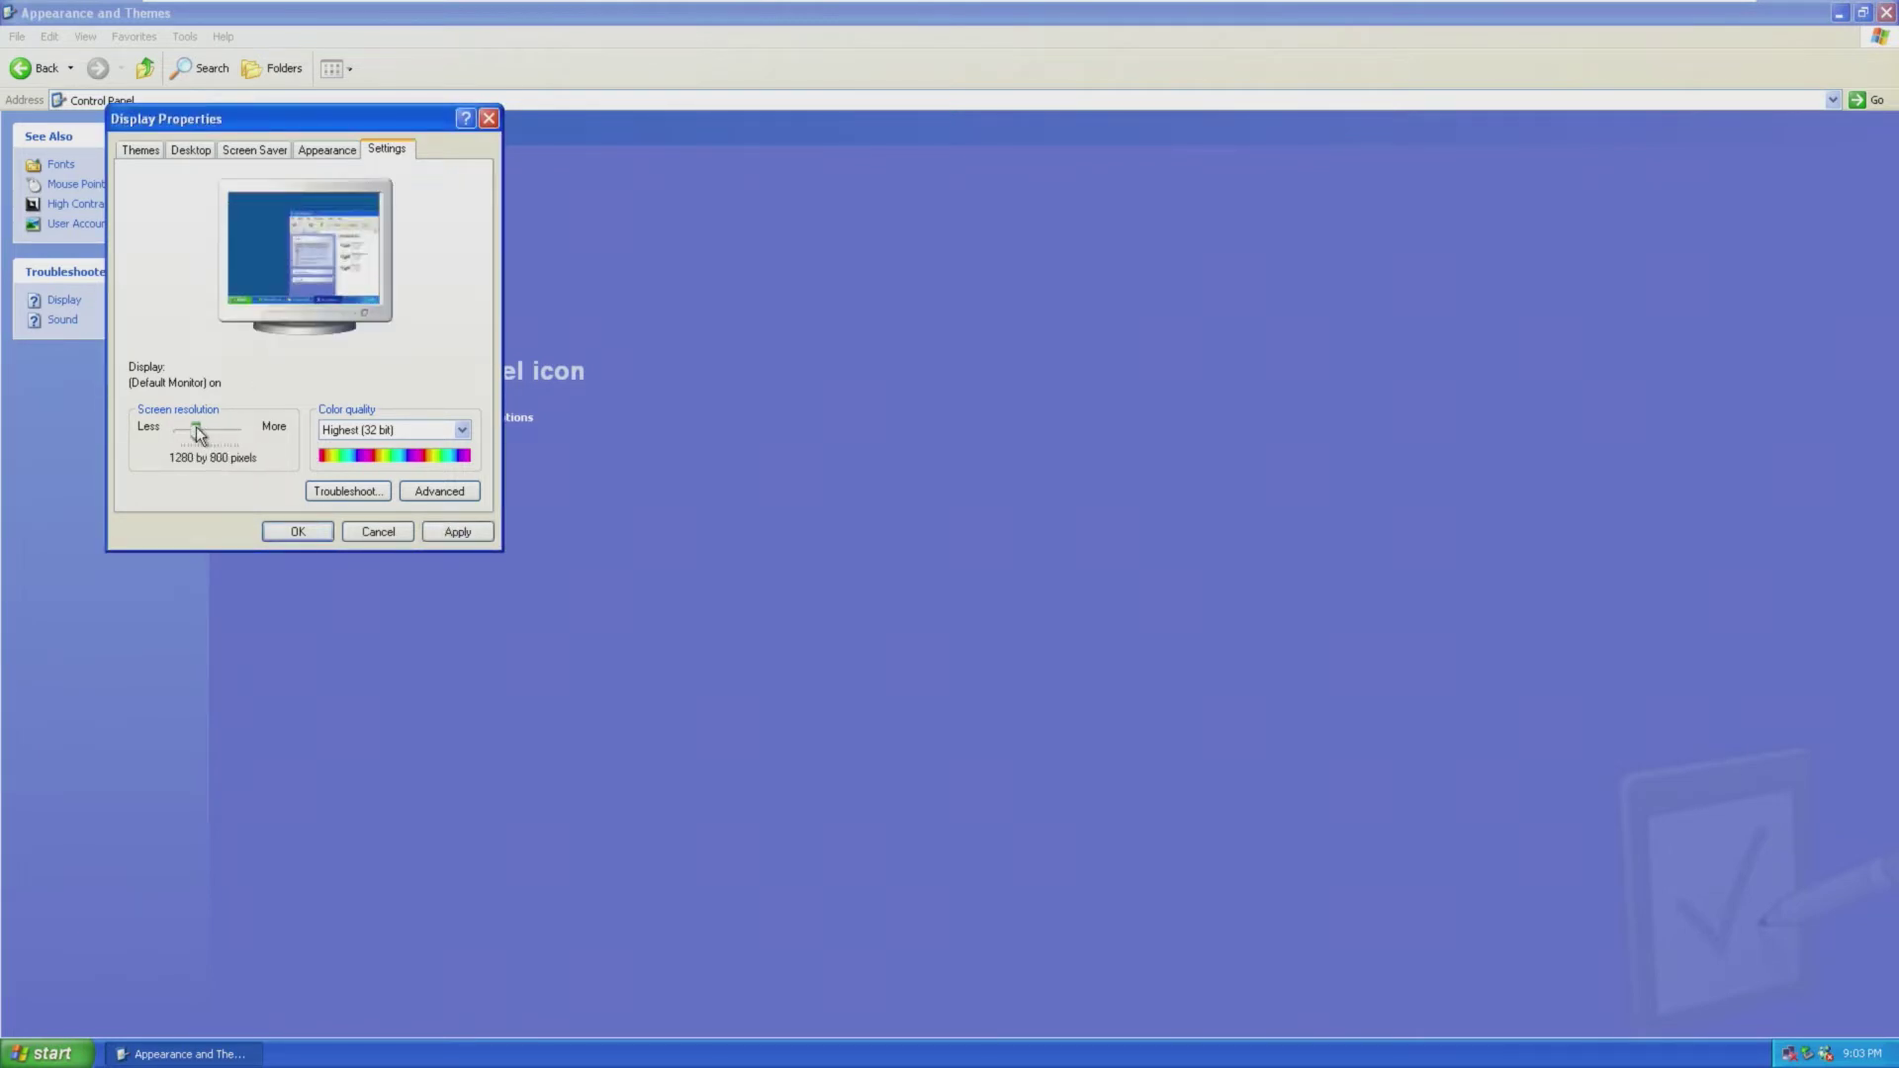
click(457, 532)
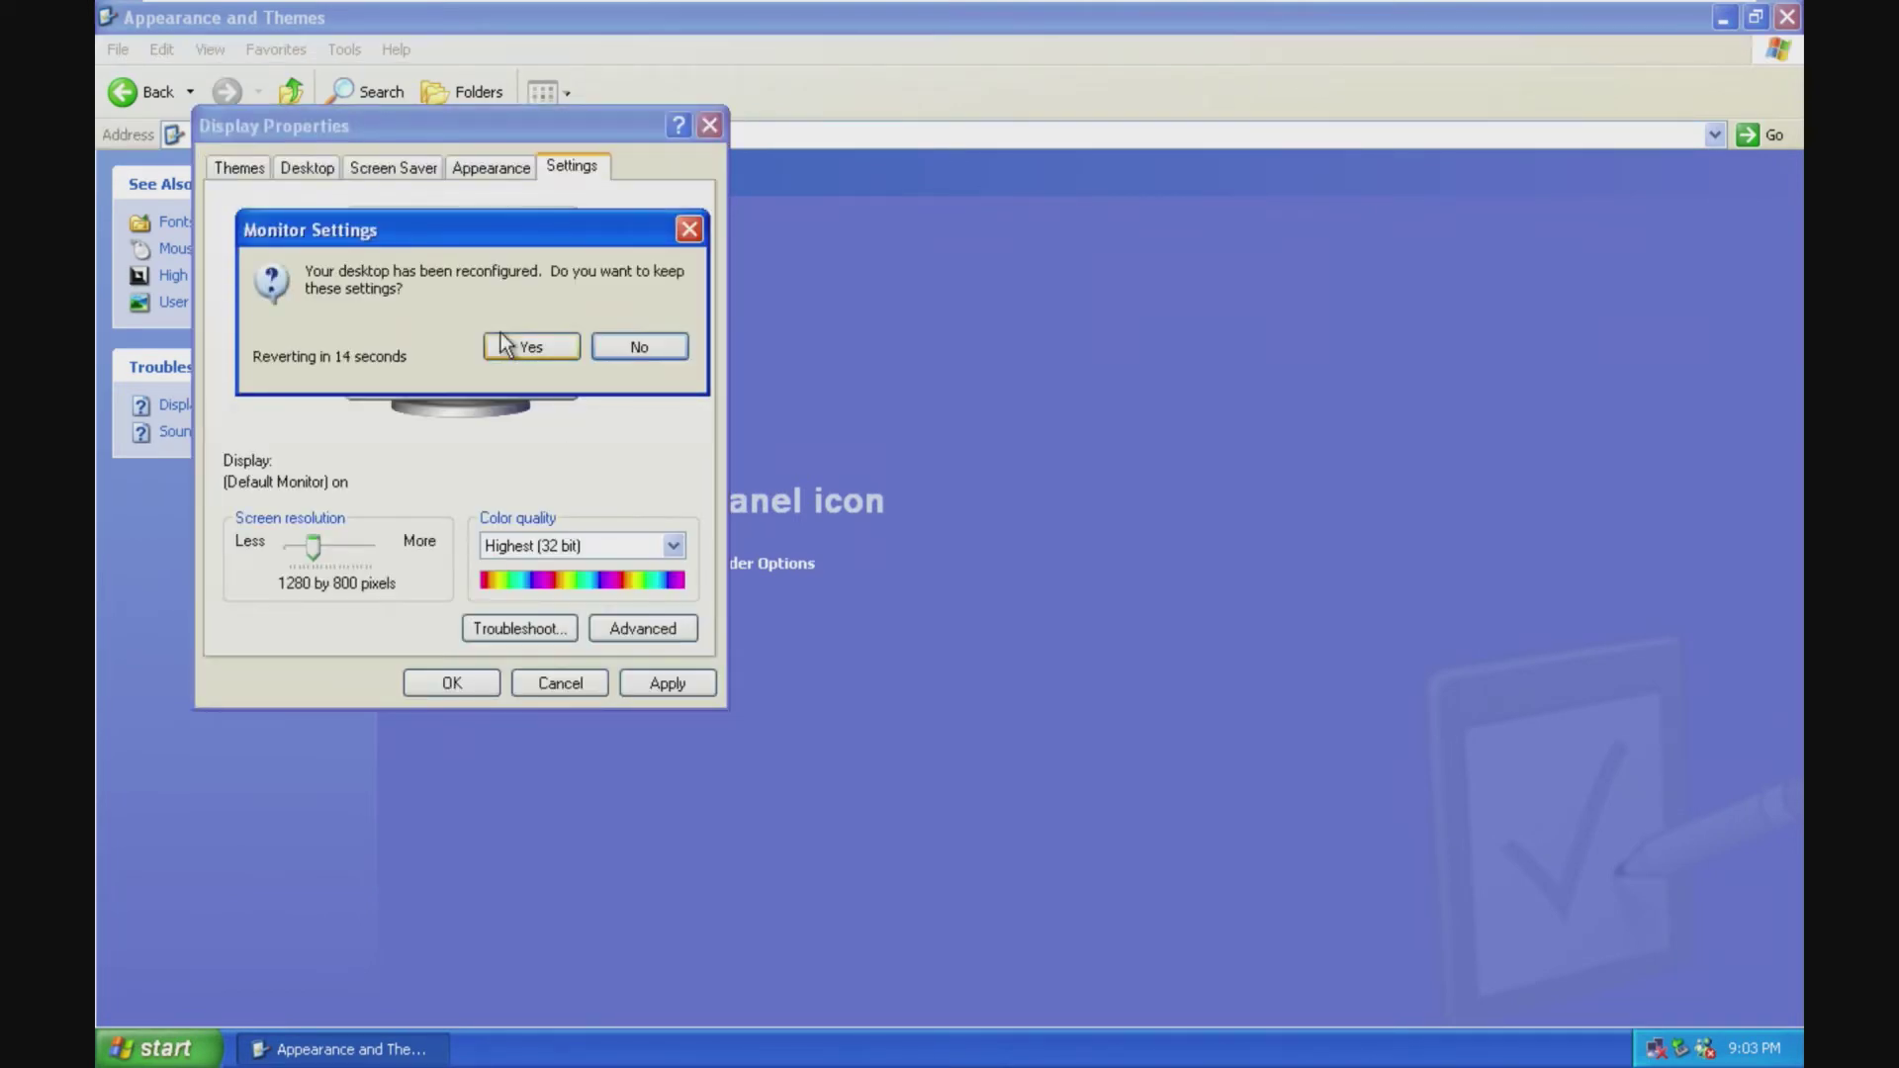
click(507, 346)
click(432, 679)
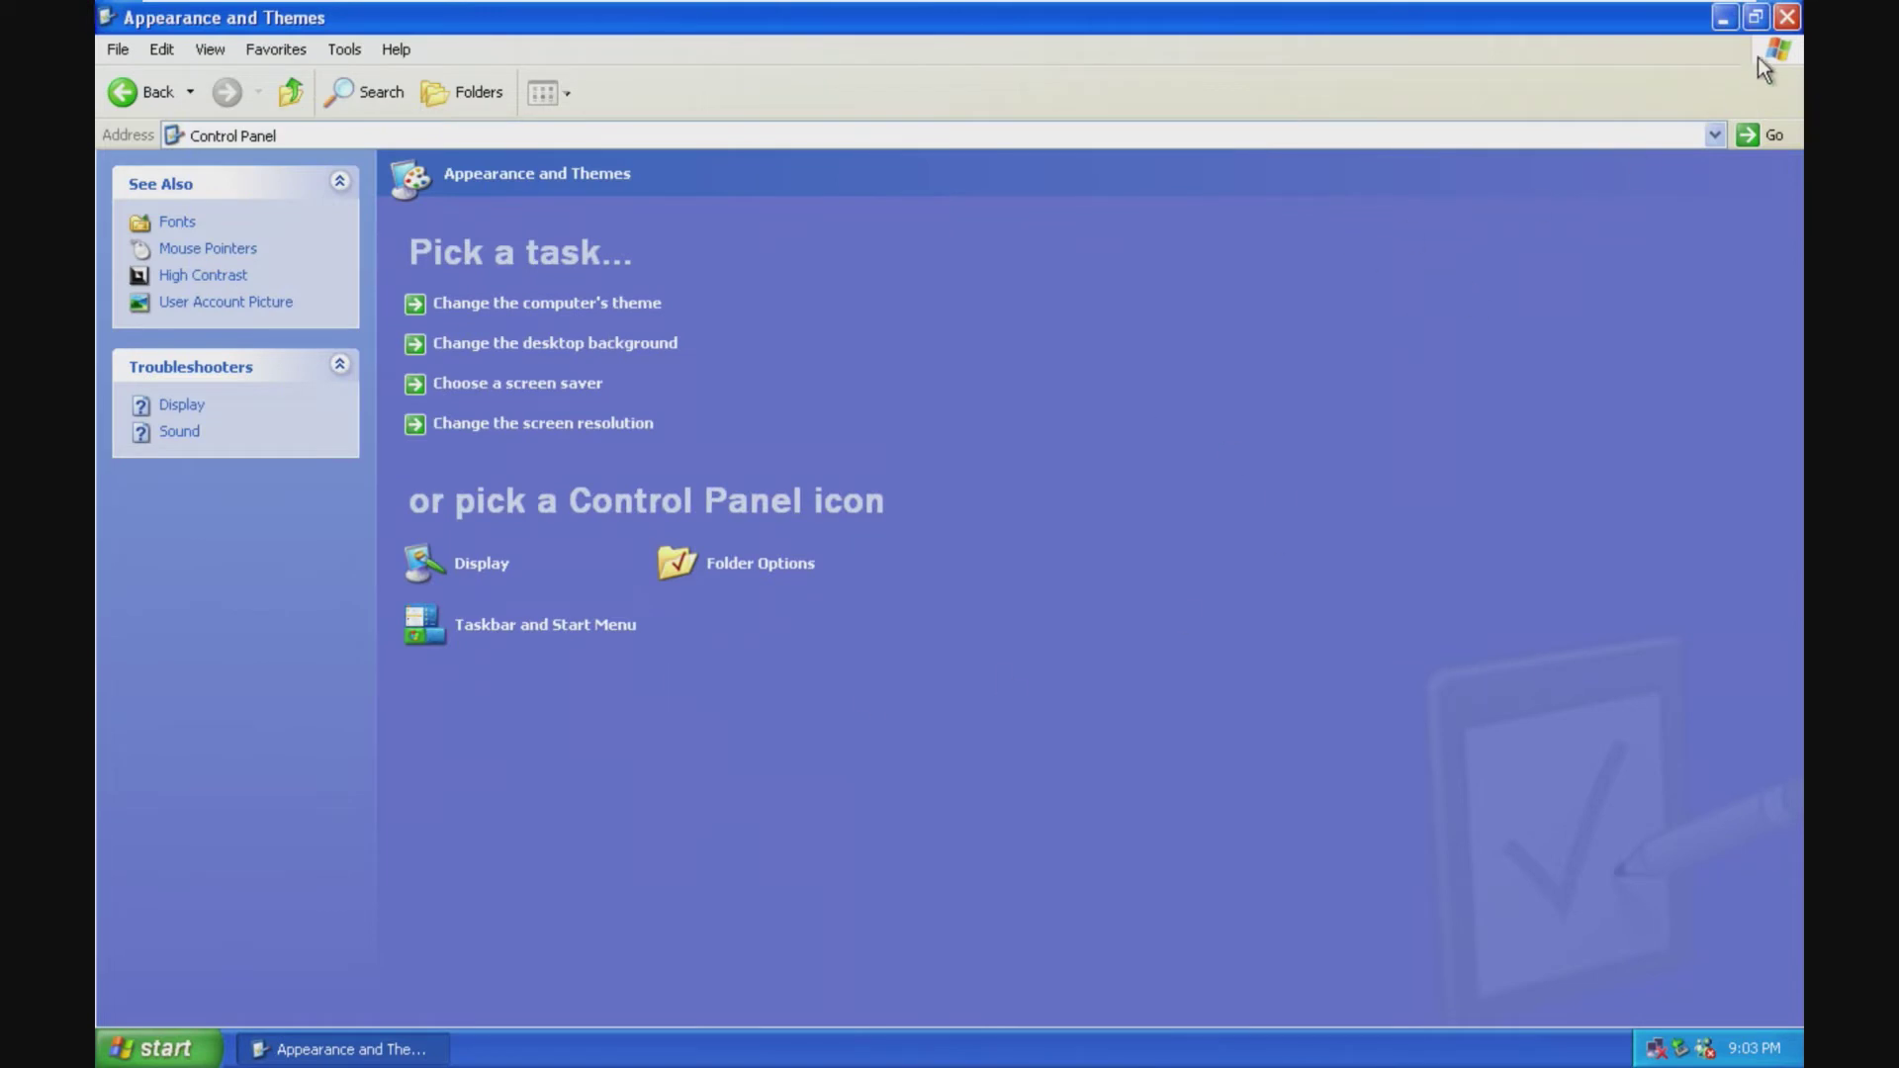
click(1786, 17)
drag(1144, 648, 1742, 965)
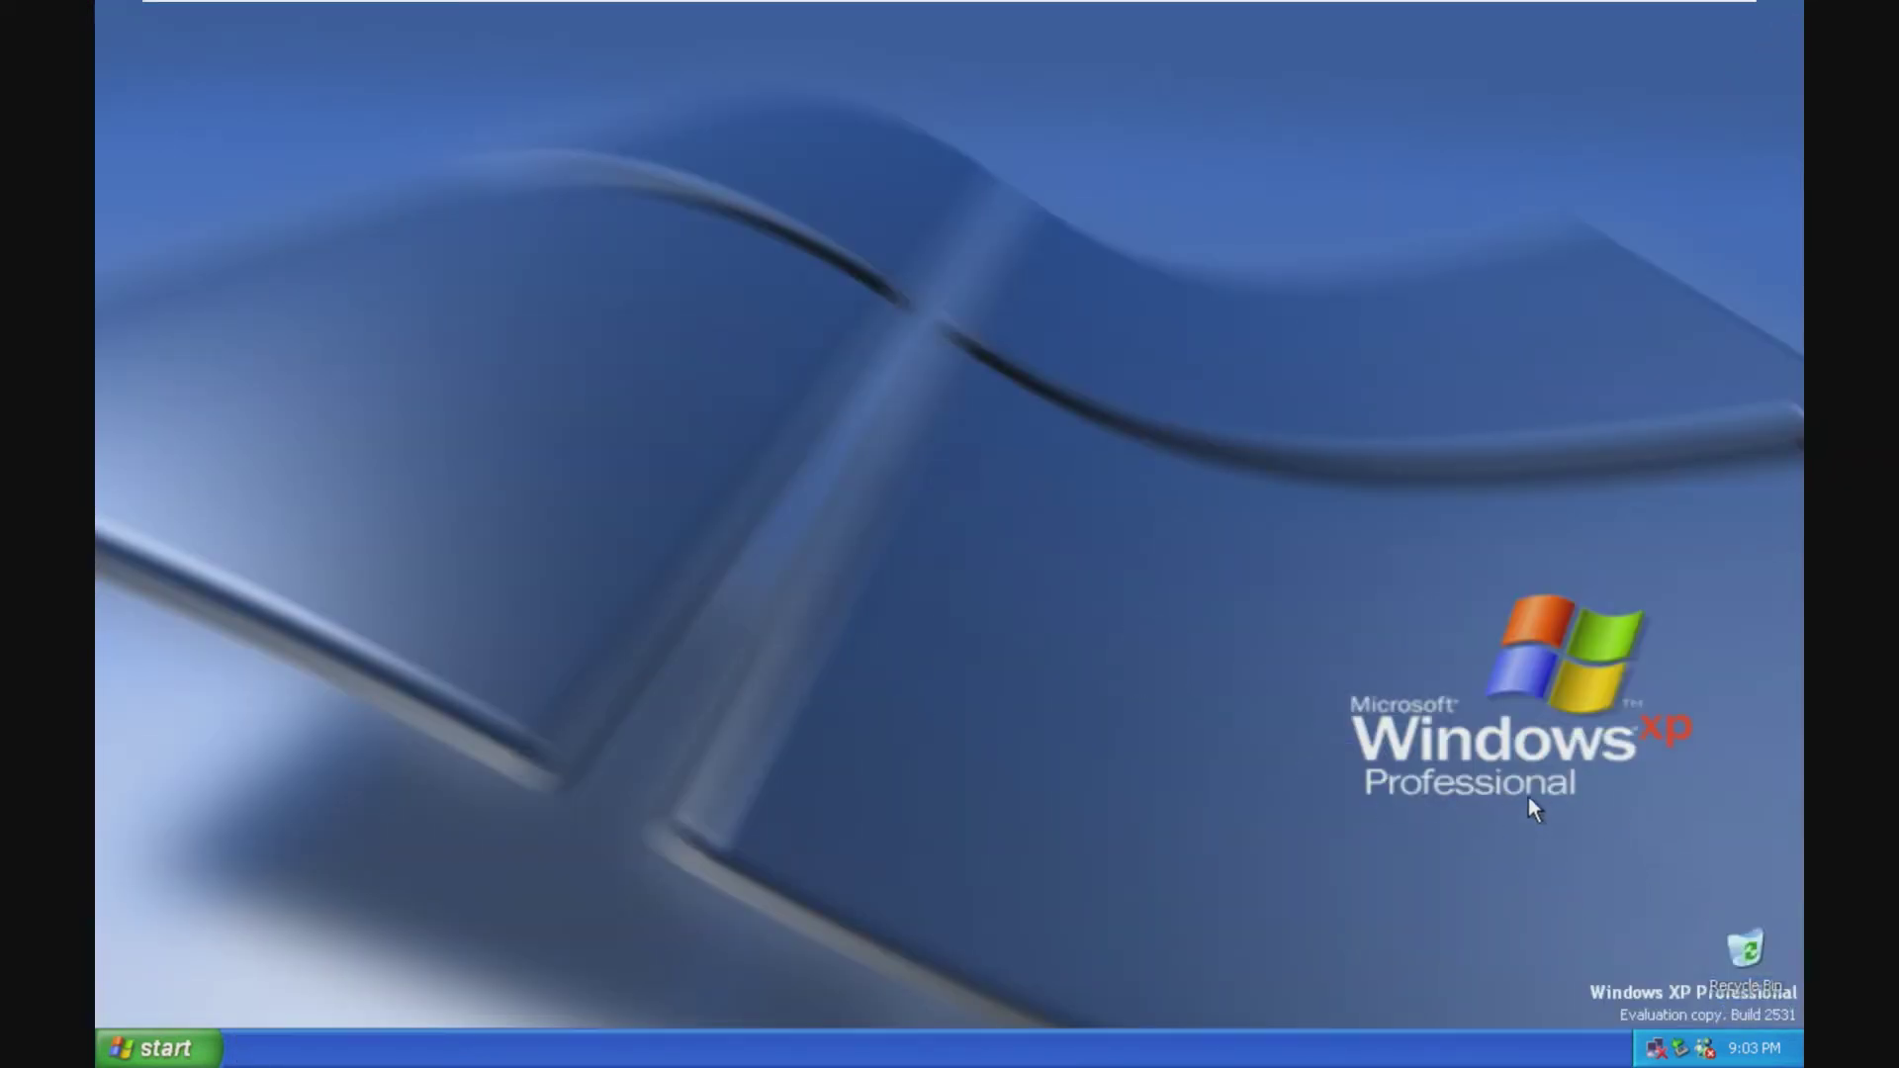
right_click(1458, 749)
click(1506, 904)
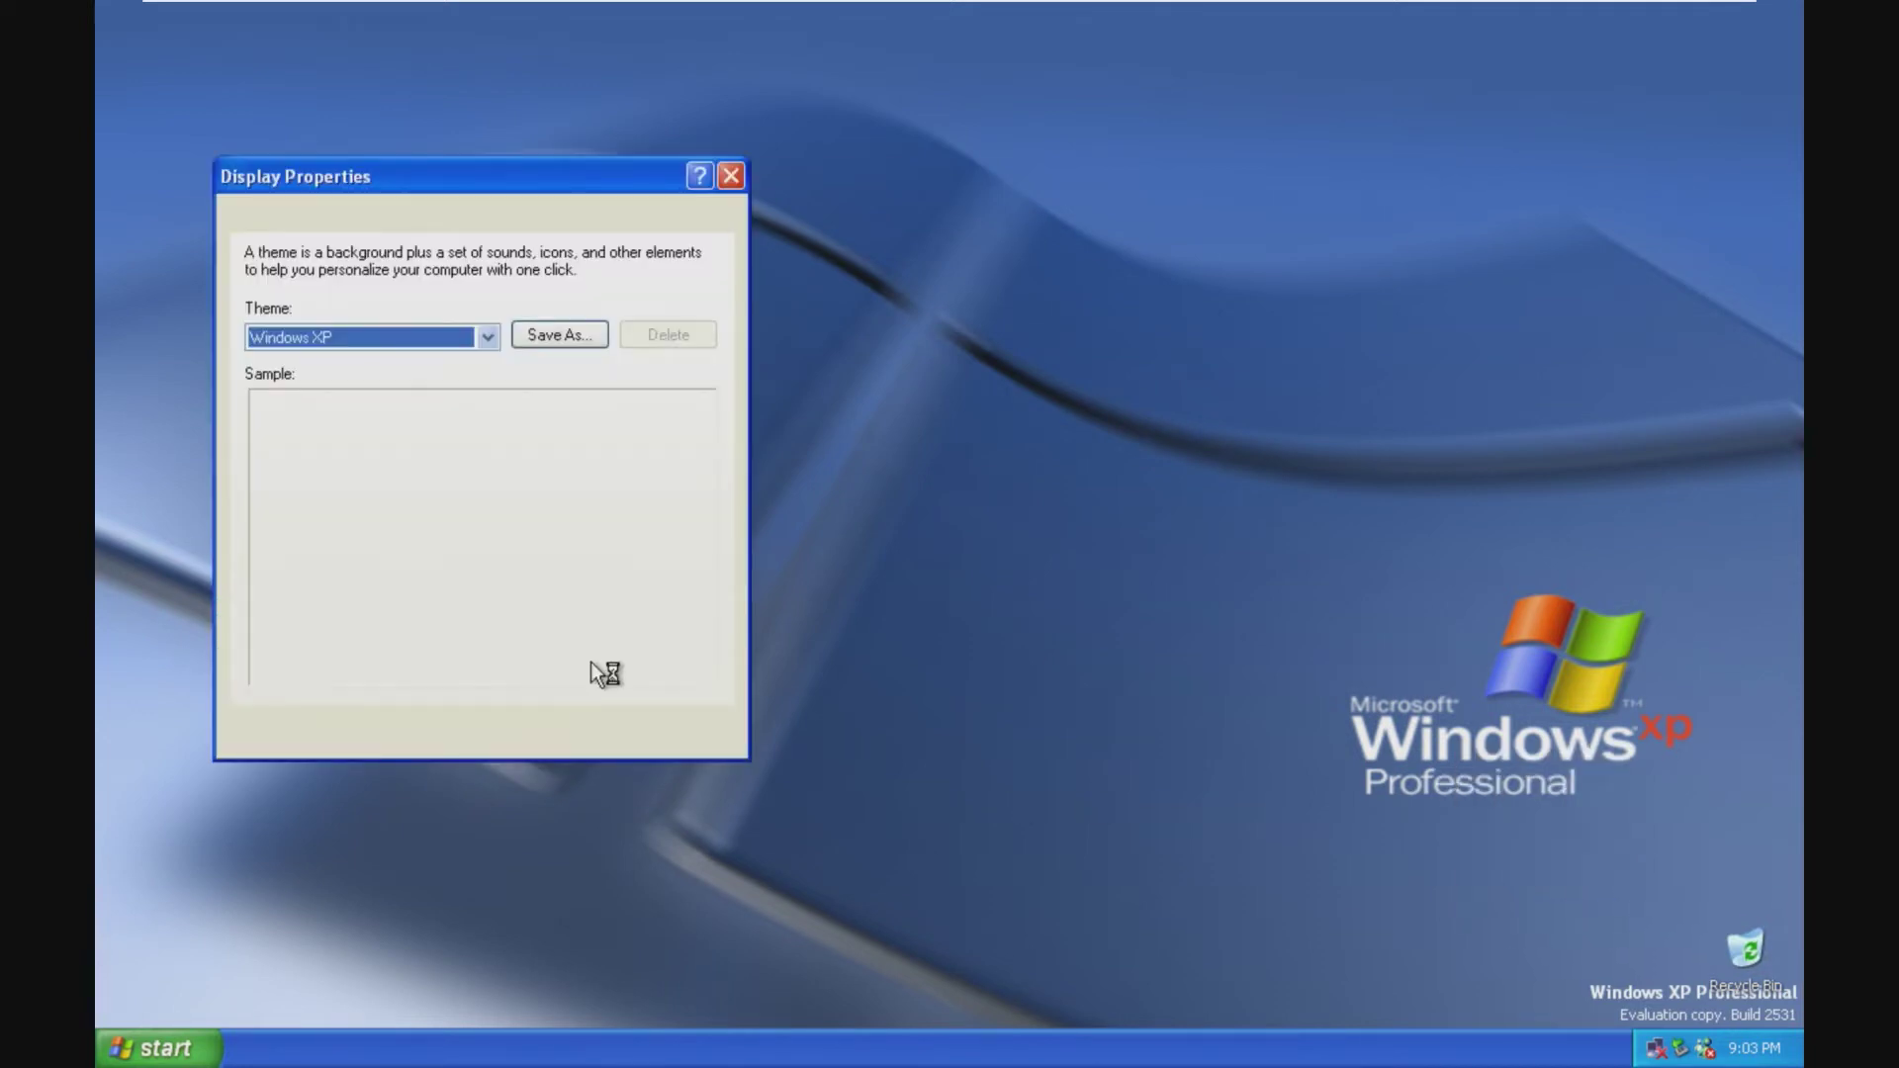
click(325, 218)
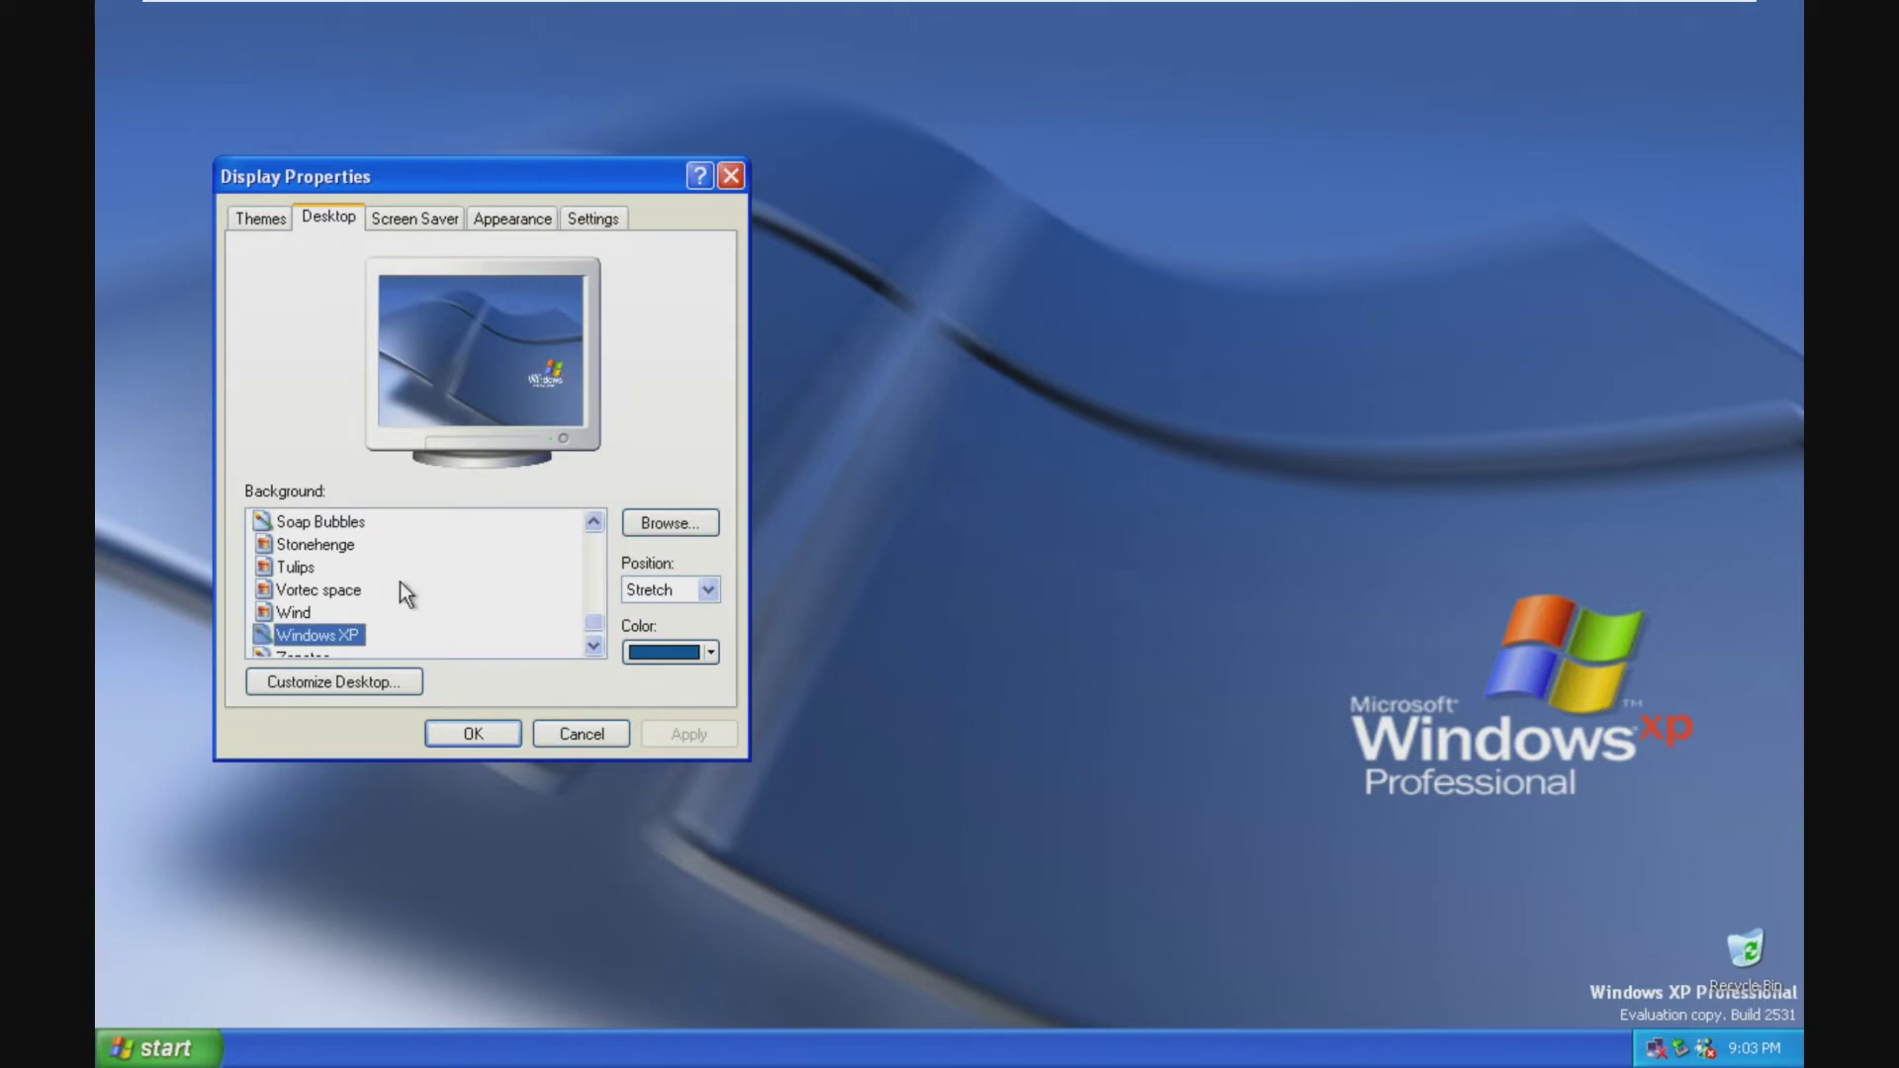
scroll(400, 589, down, 1)
scroll(376, 594, up, 3)
scroll(348, 599, up, 5)
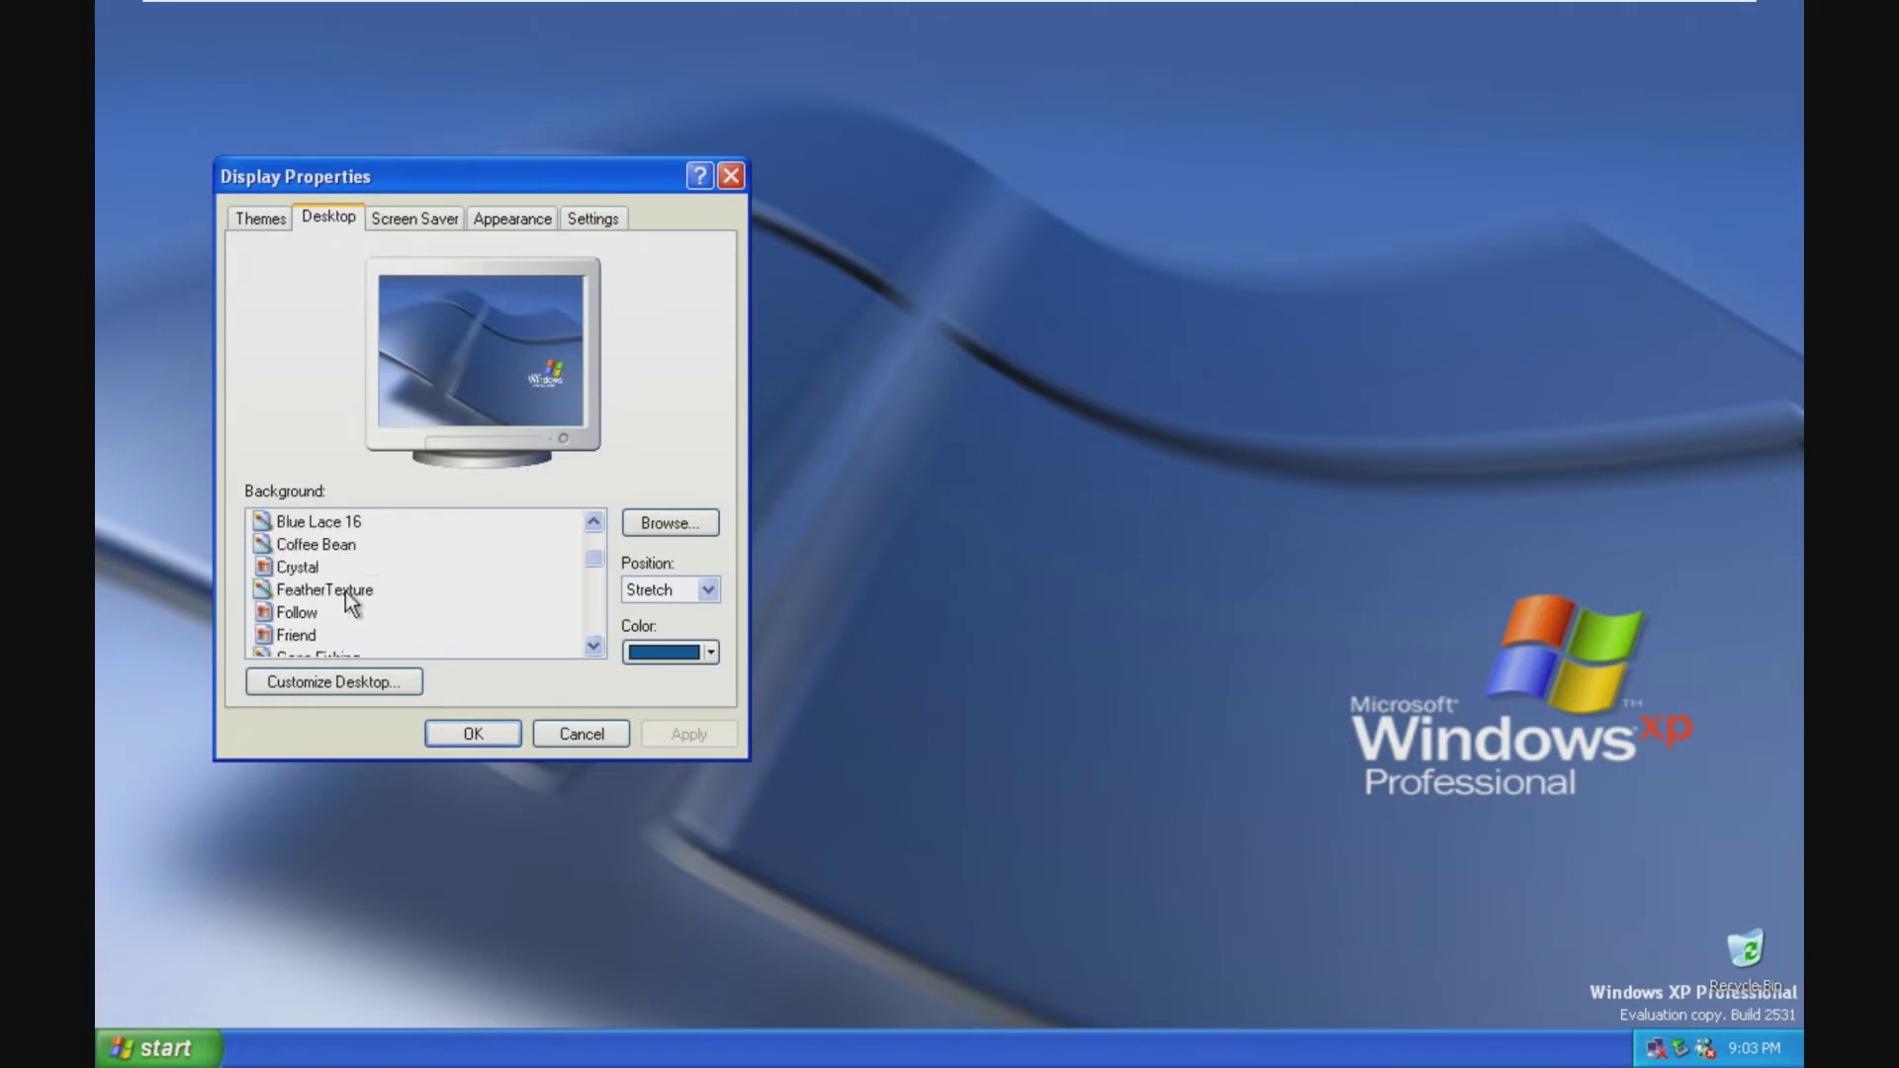
click(291, 612)
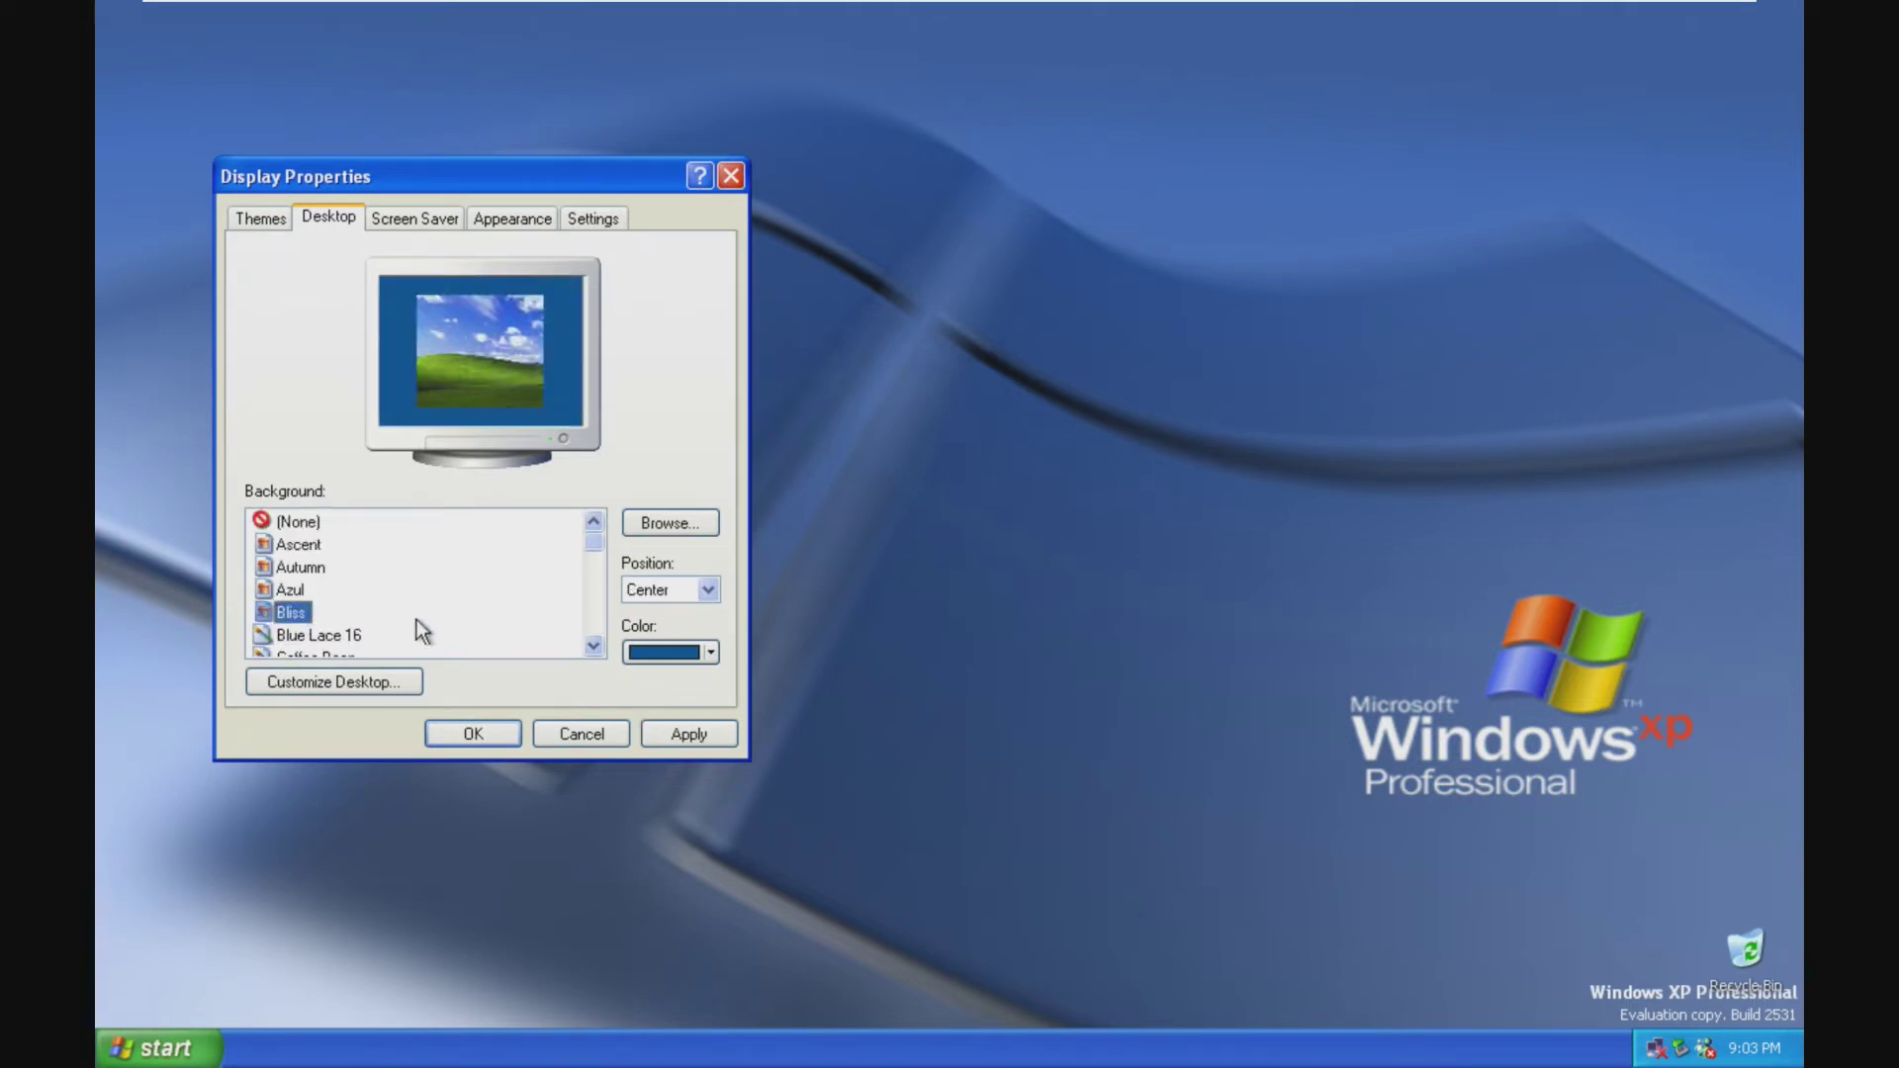
click(554, 733)
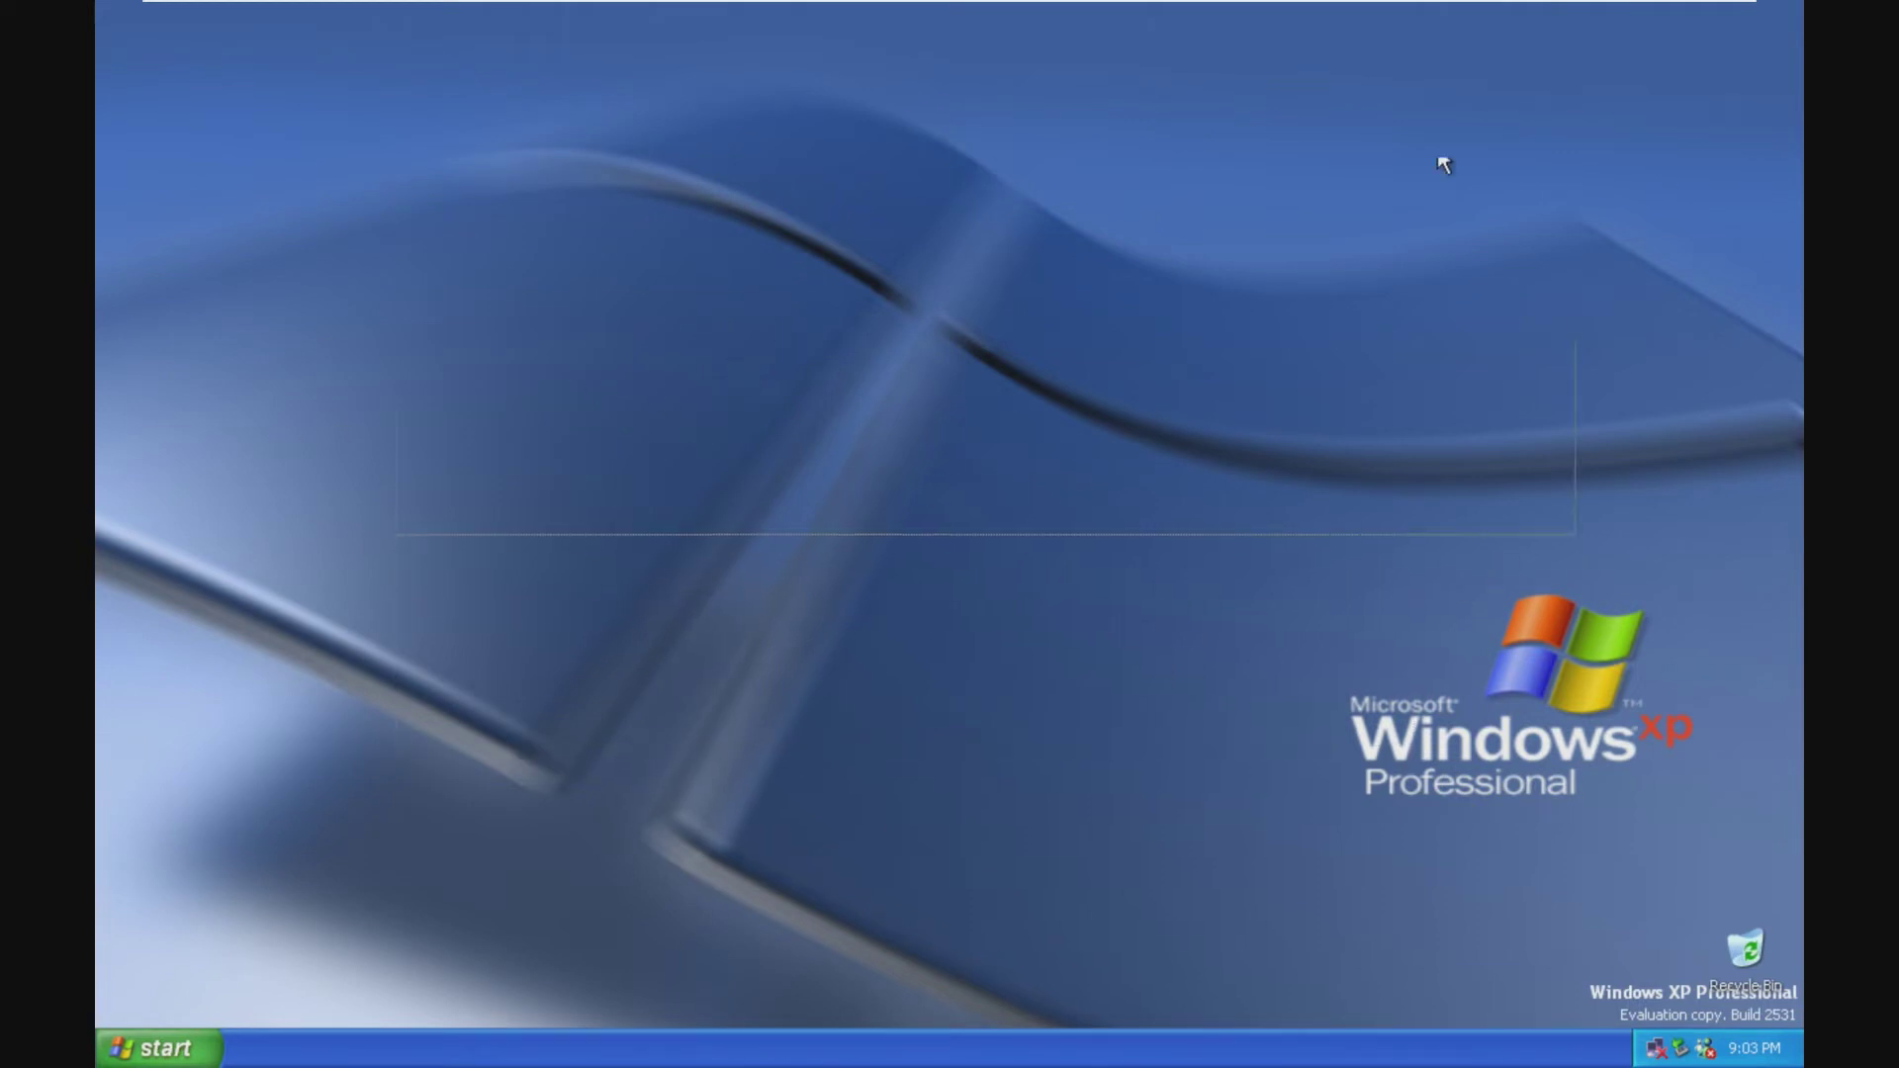
Step: Drag selection boxes on the desktop, select and deselect the Recycle Bin, then open Start
drag(1097, 312, 509, 606)
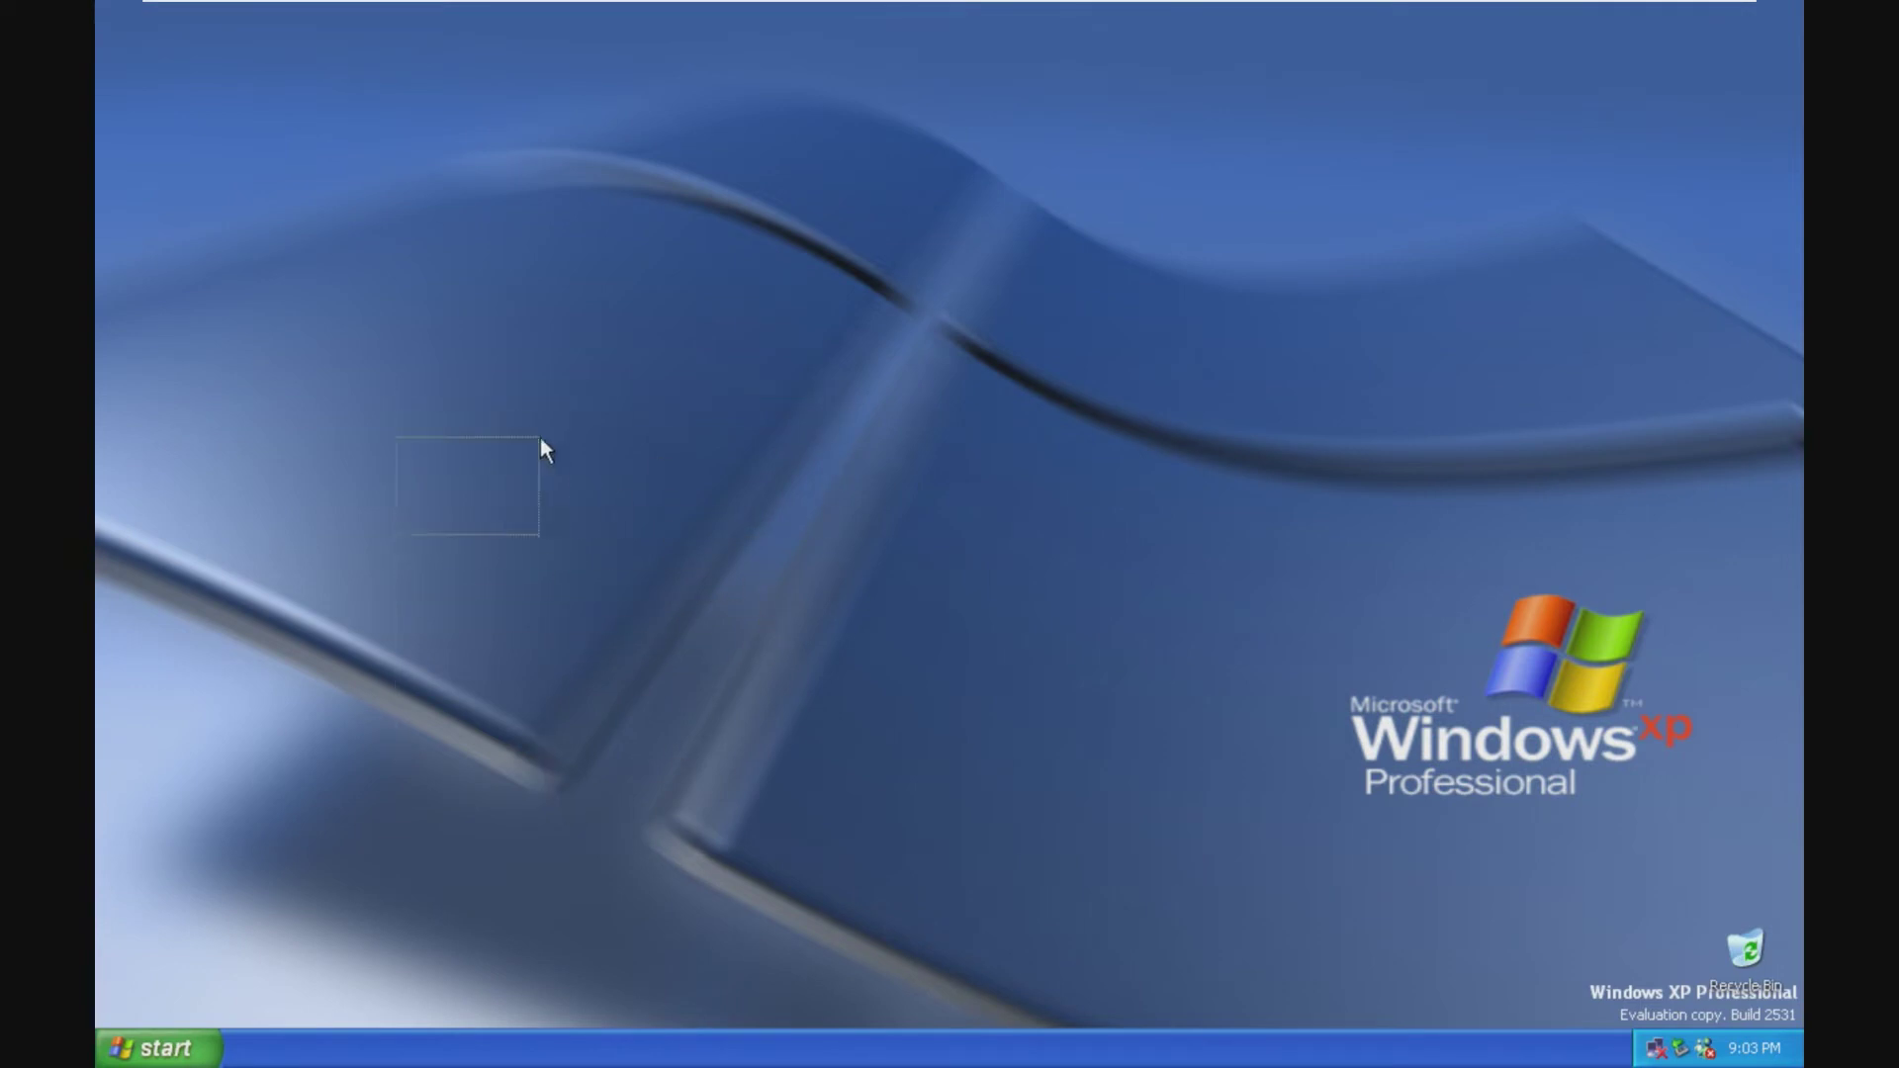
drag(540, 437, 542, 407)
drag(581, 271, 1101, 473)
drag(1569, 969, 1800, 1028)
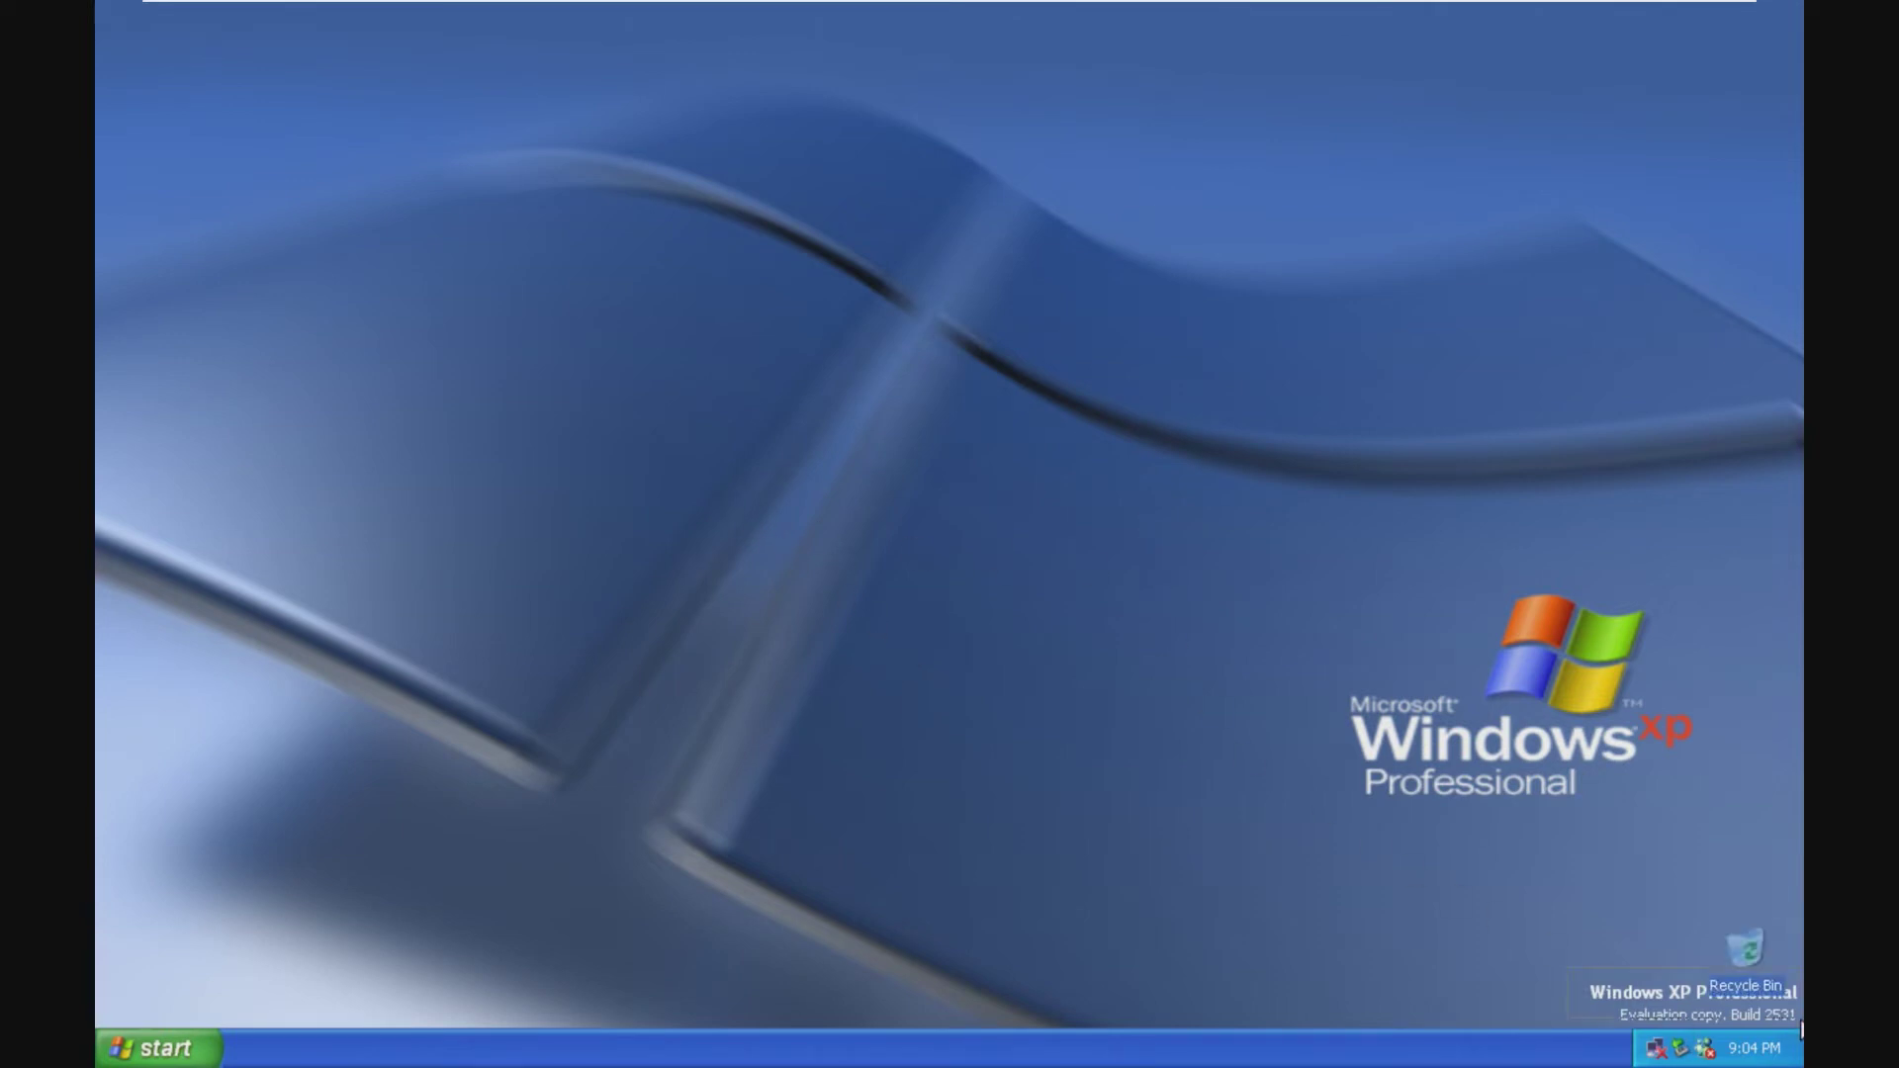
click(1269, 884)
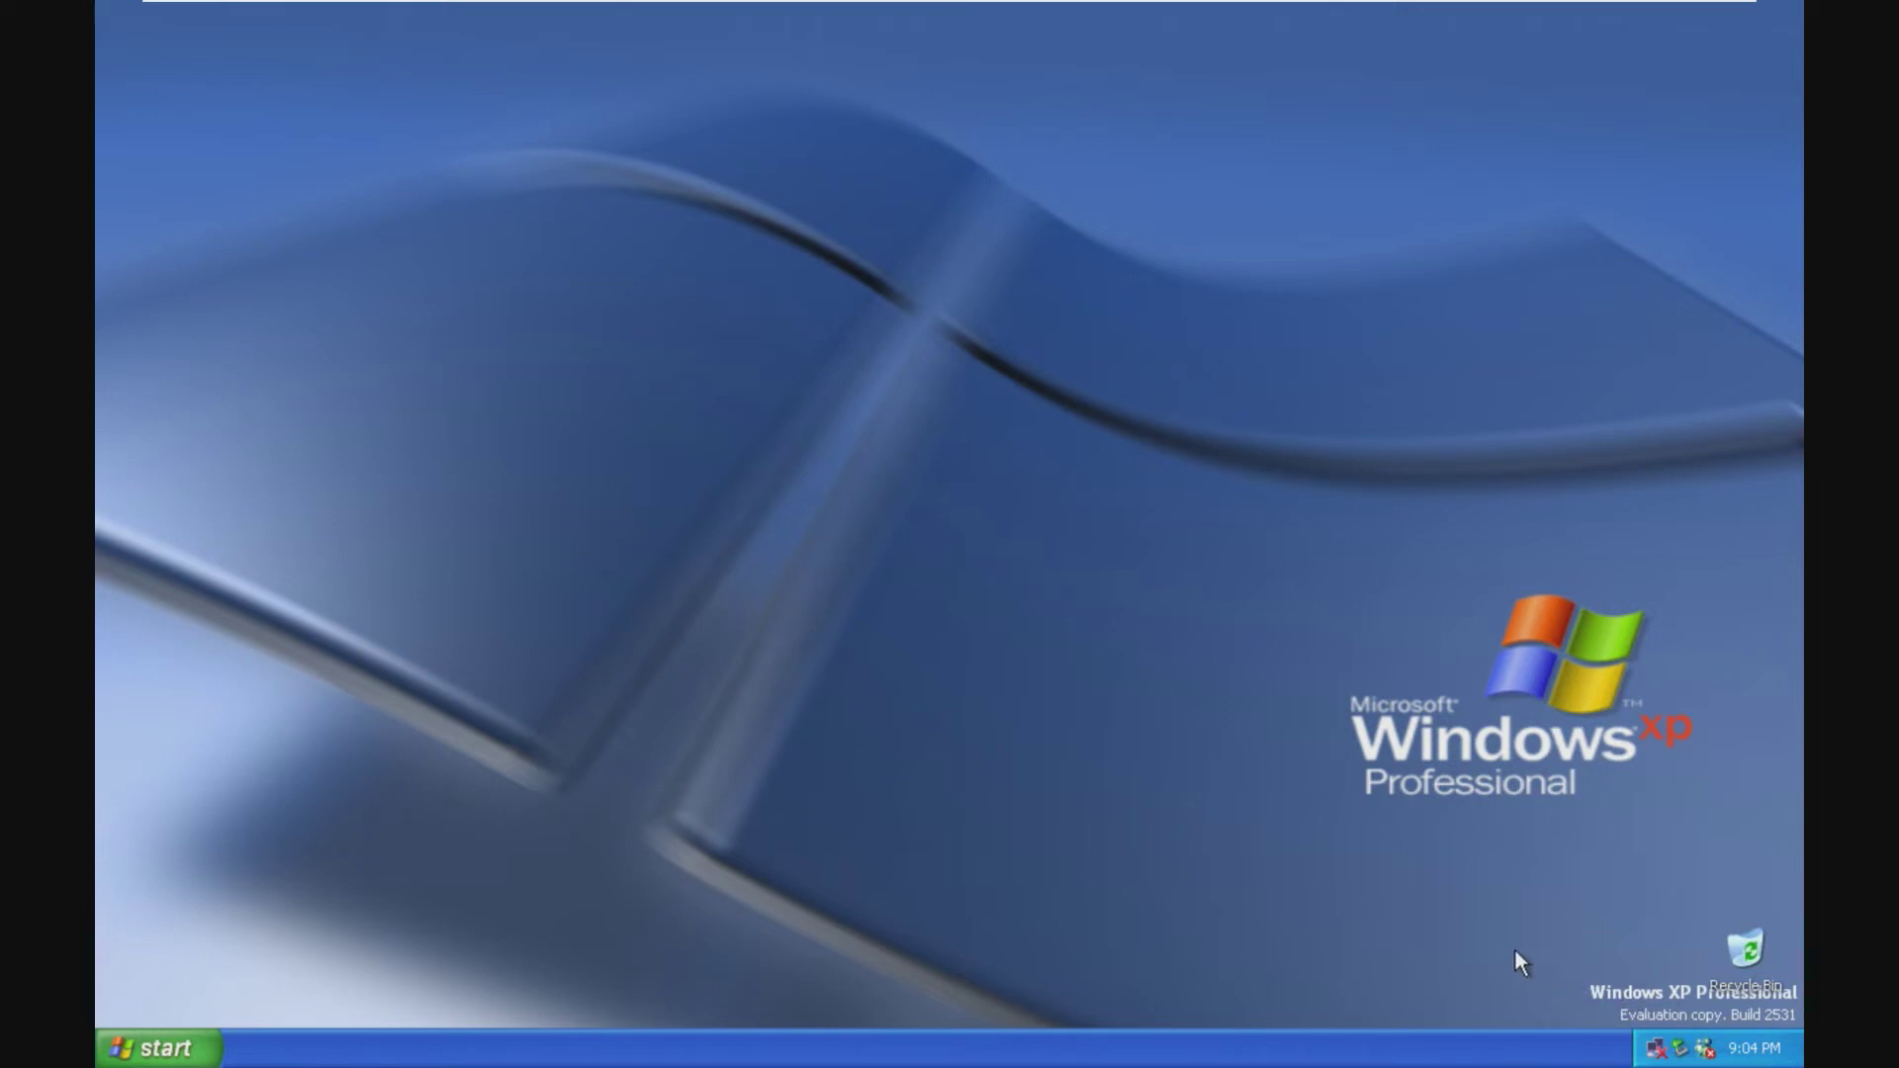
click(135, 1055)
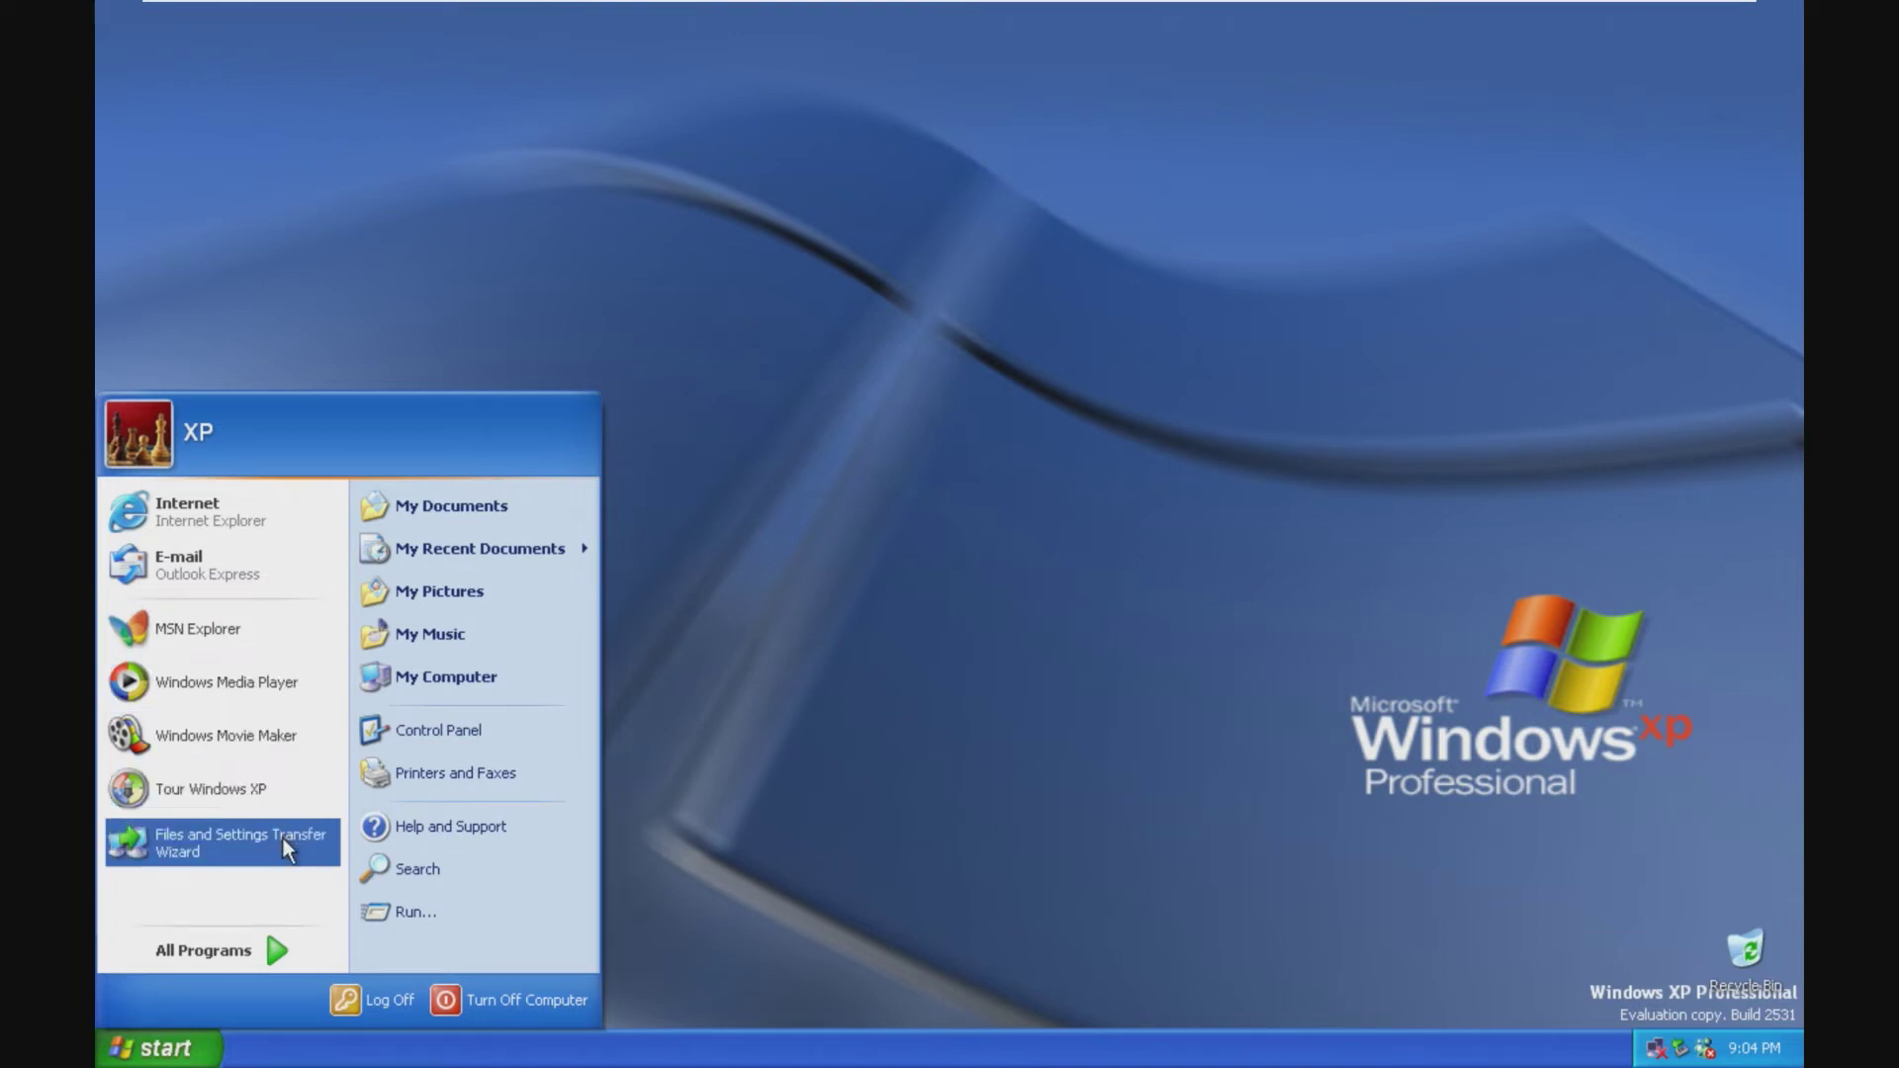
Step: Browse All Programs through Accessories, Games and Startup, then launch Windows Messenger
click(271, 953)
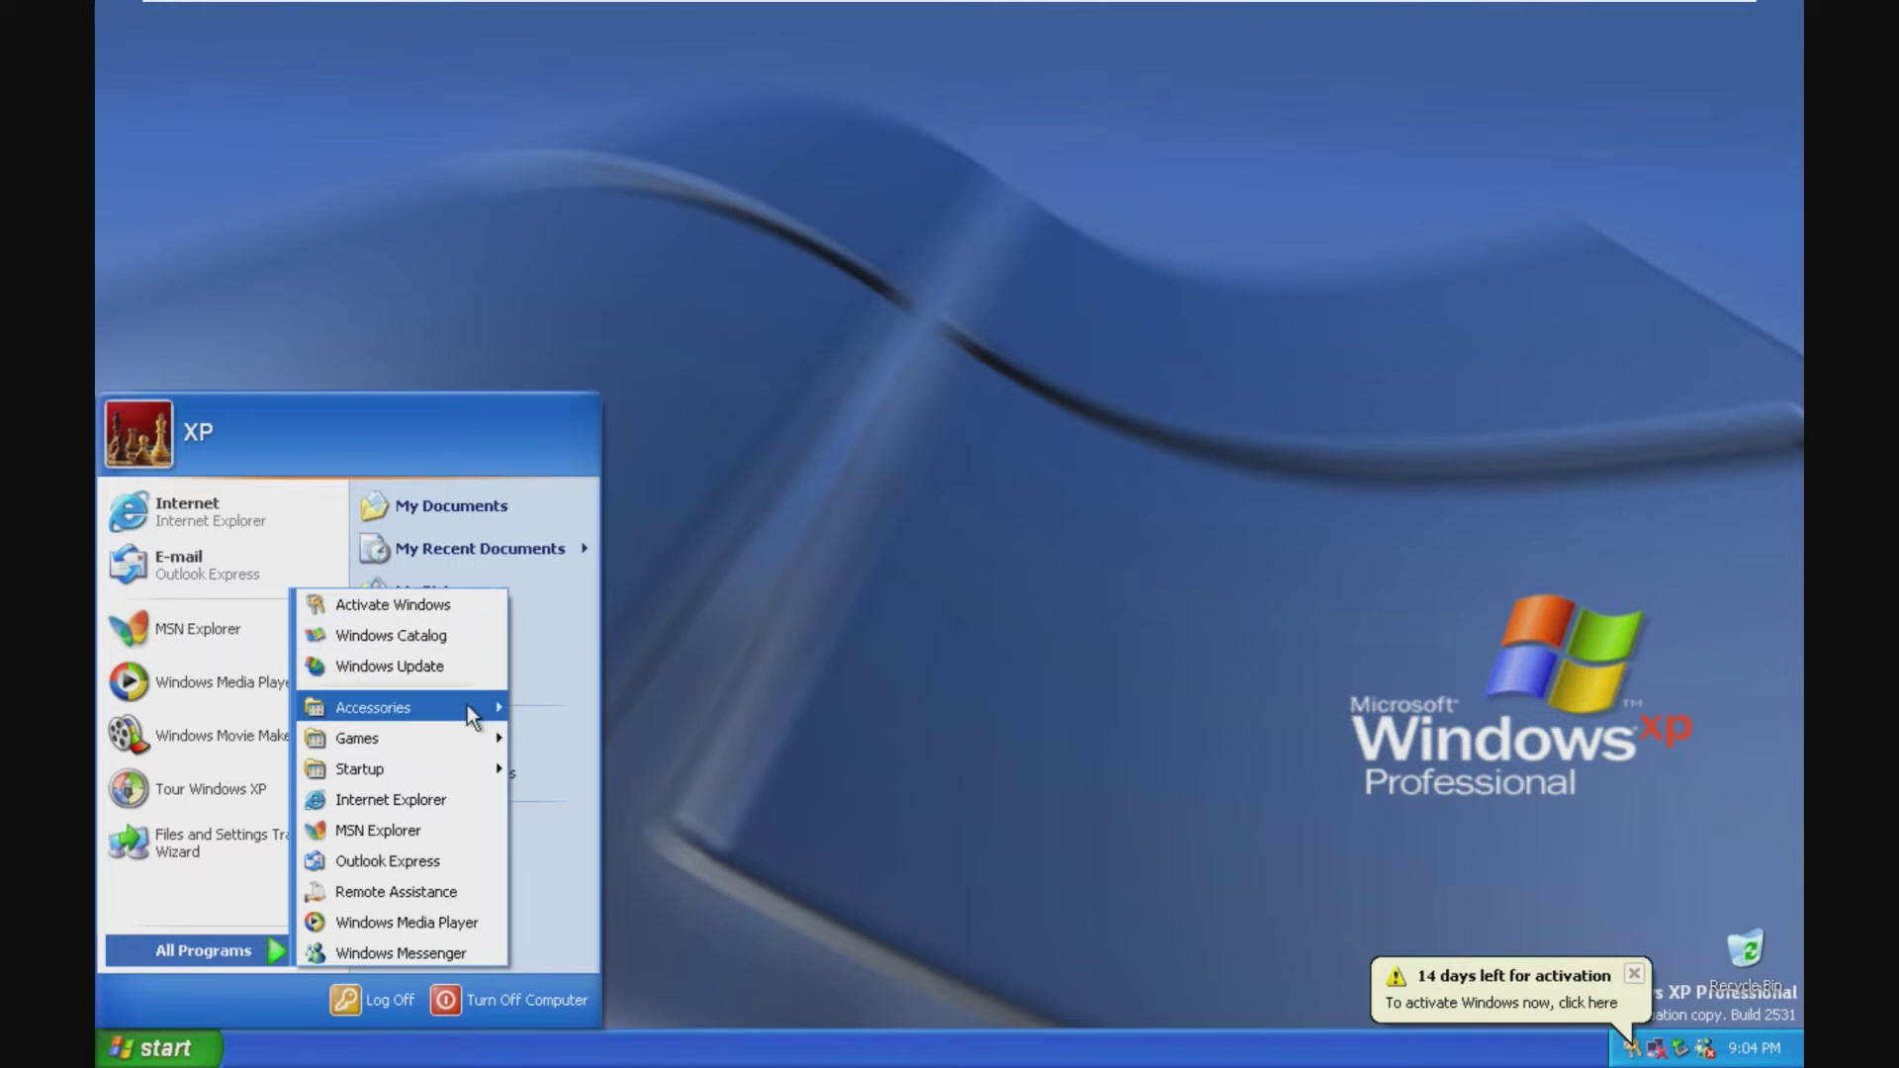
mouse_move(474, 708)
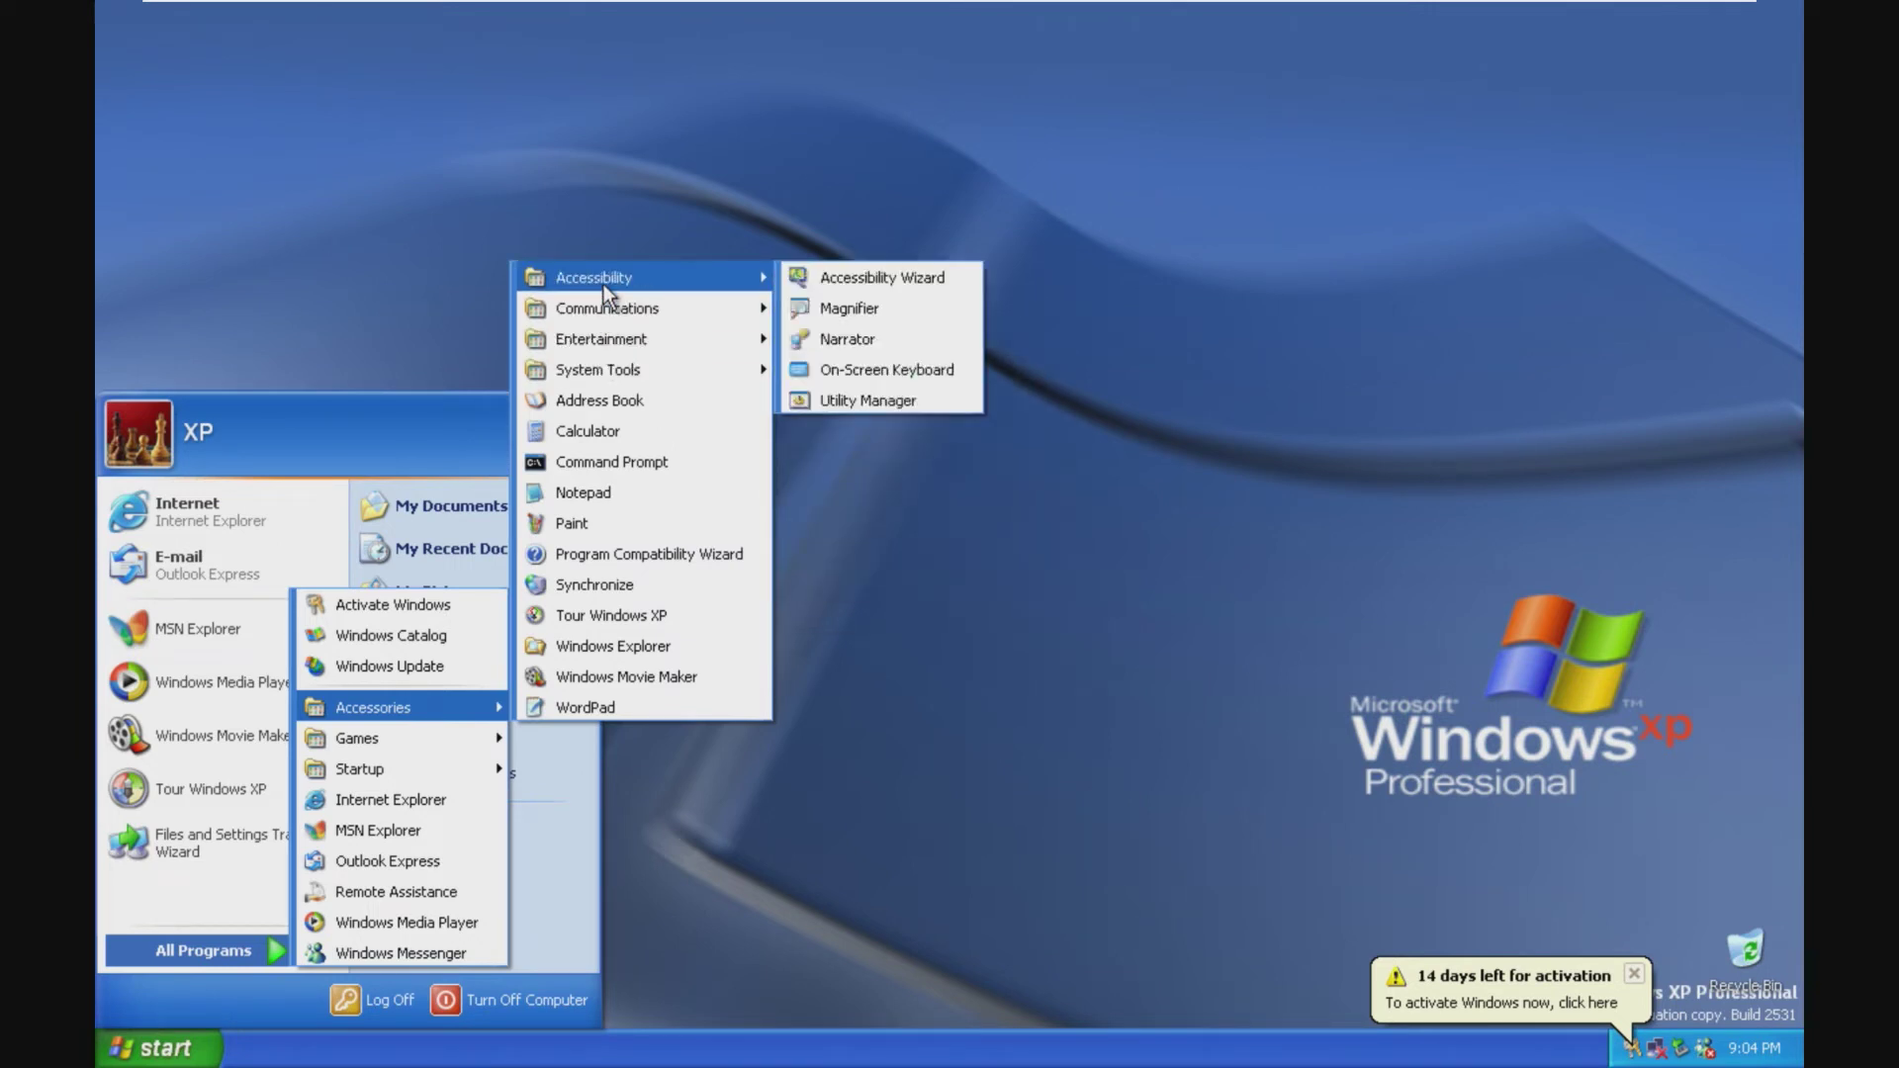
mouse_move(460, 745)
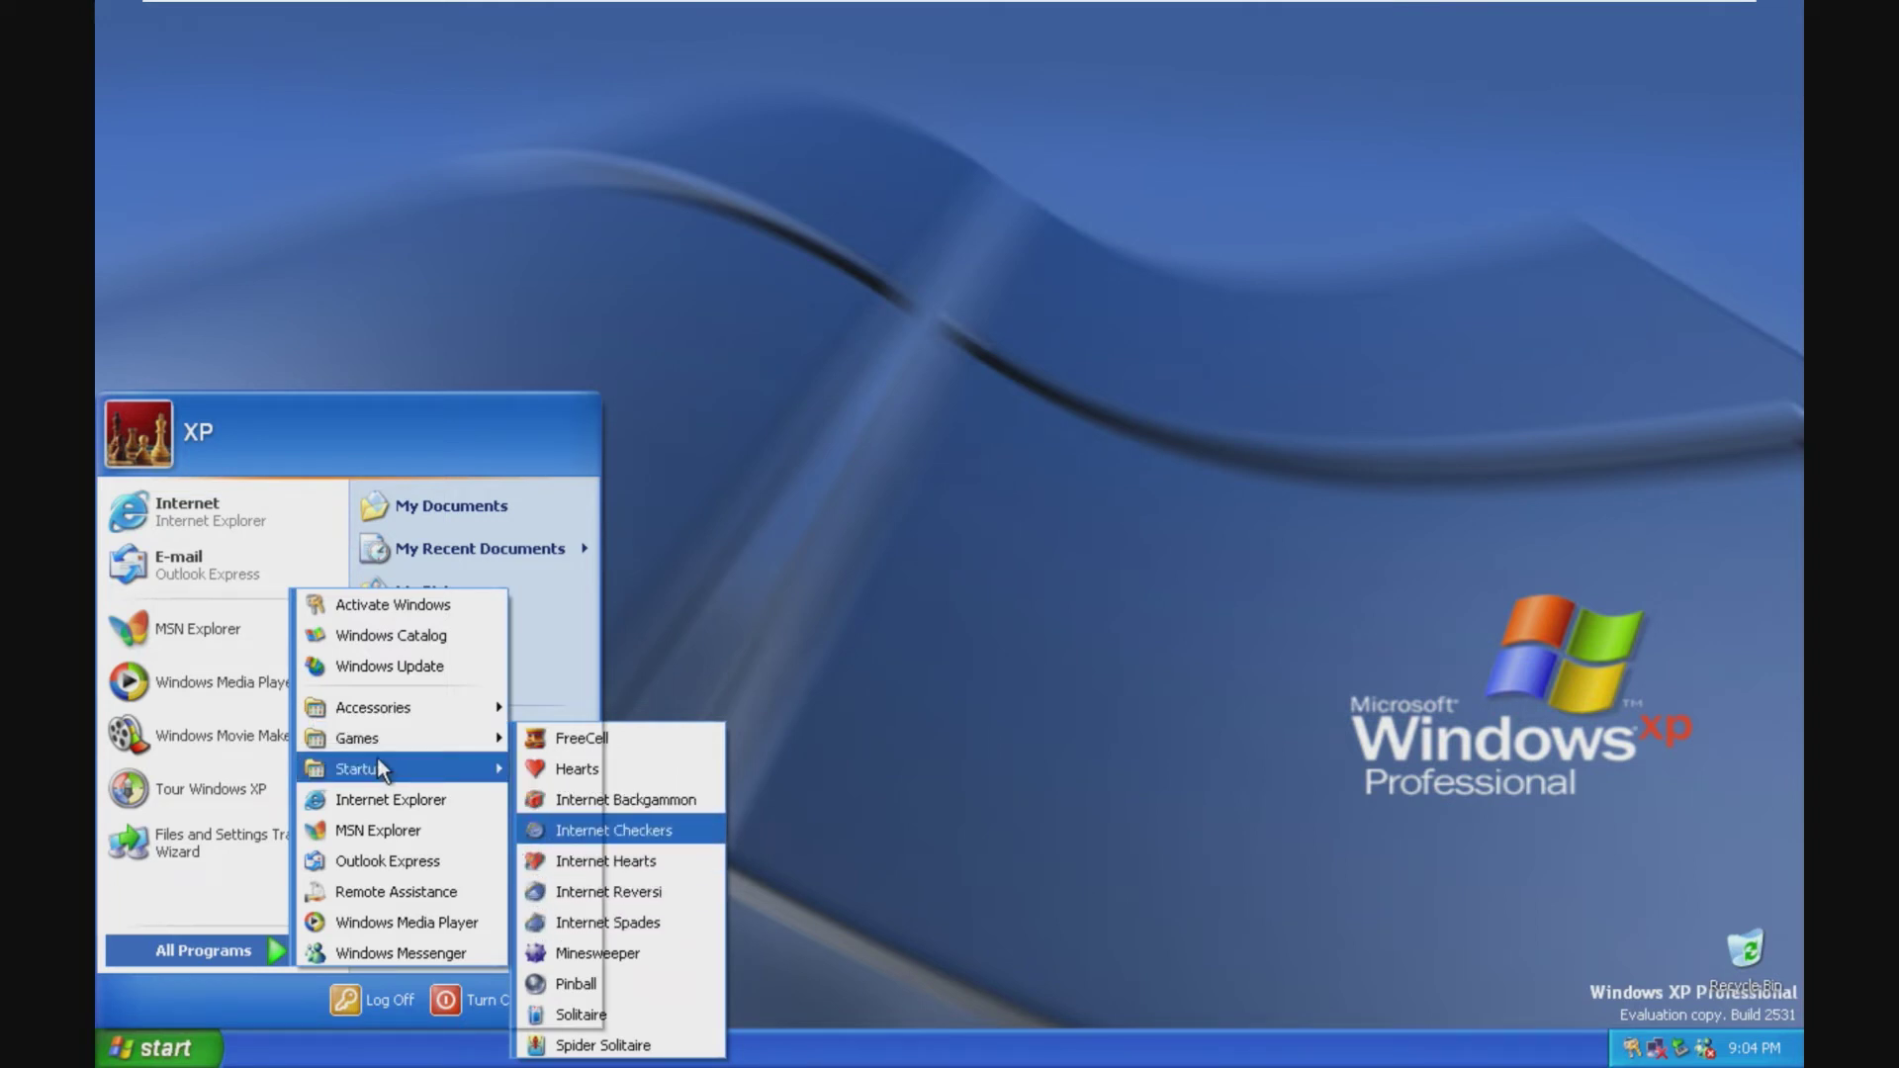
mouse_move(377, 762)
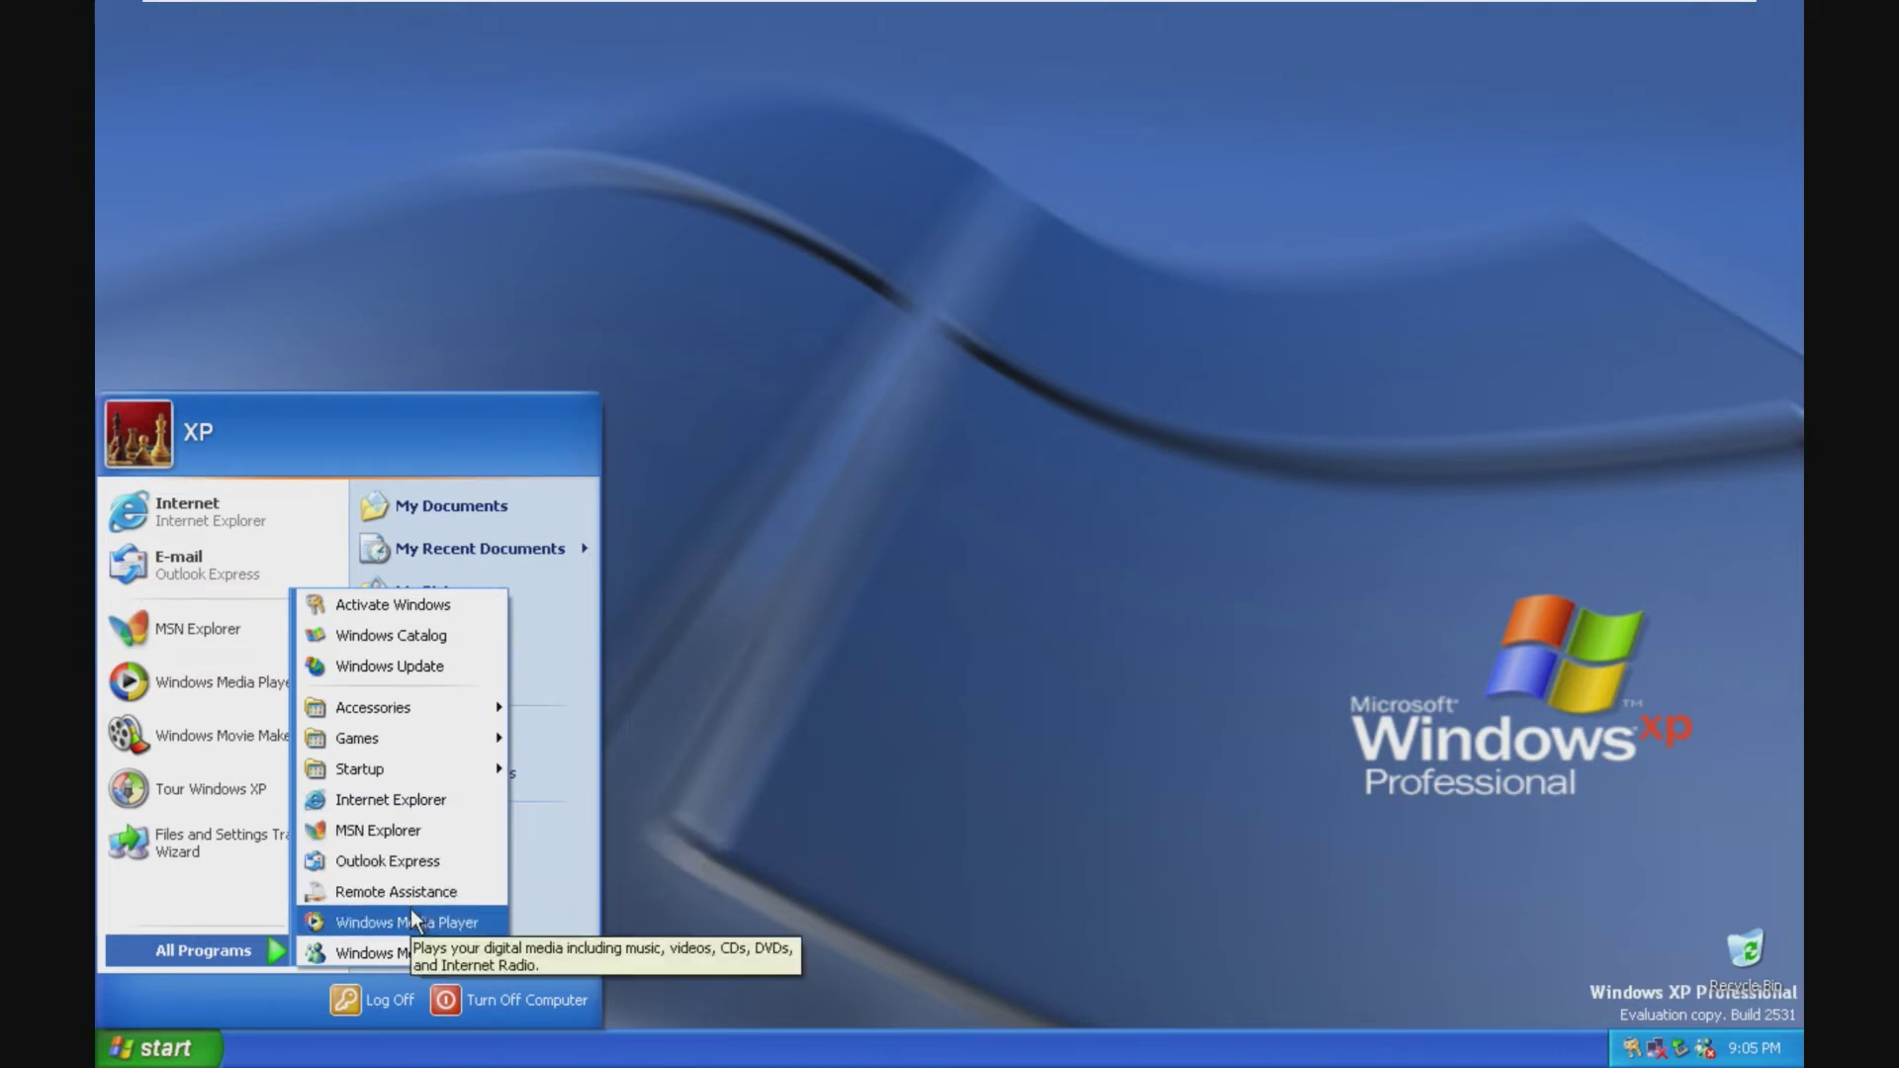
click(395, 955)
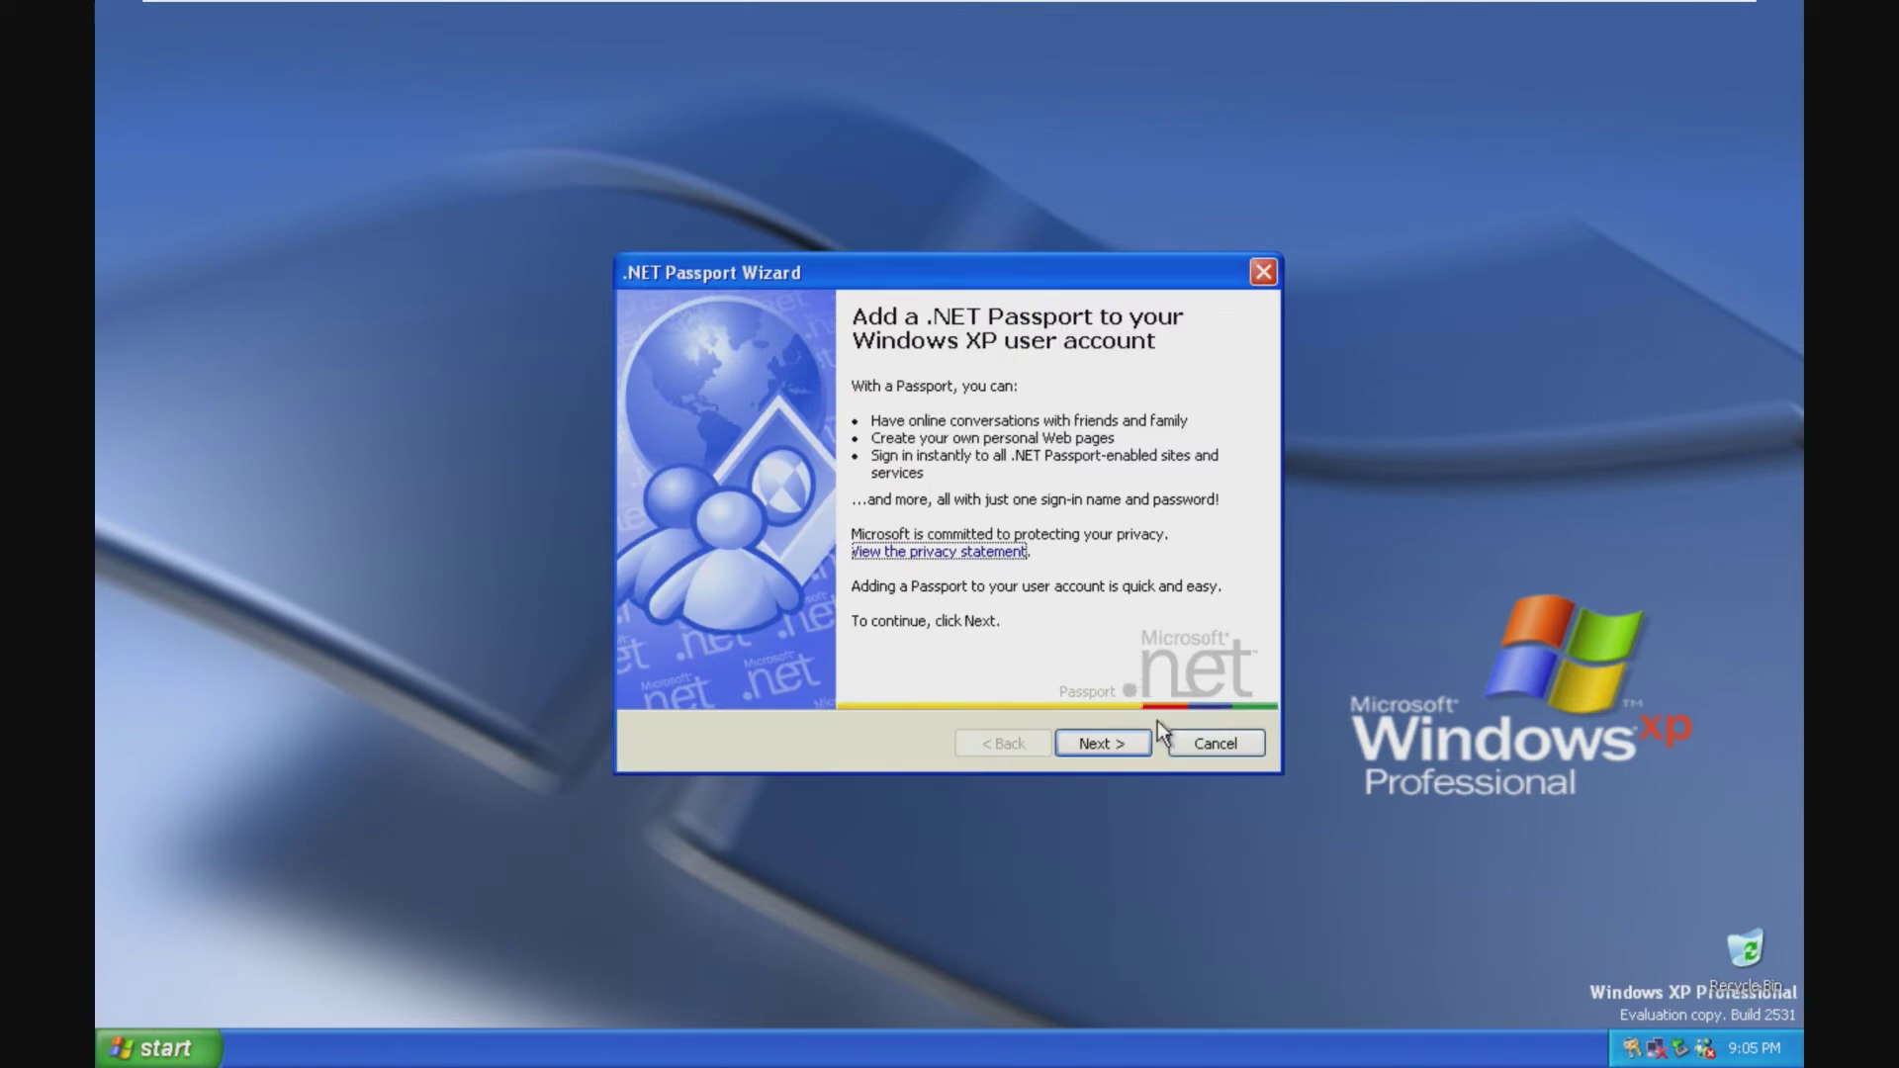
Step: Cancel the Internet Connection Wizard and close the .NET Passport Wizard
click(1131, 743)
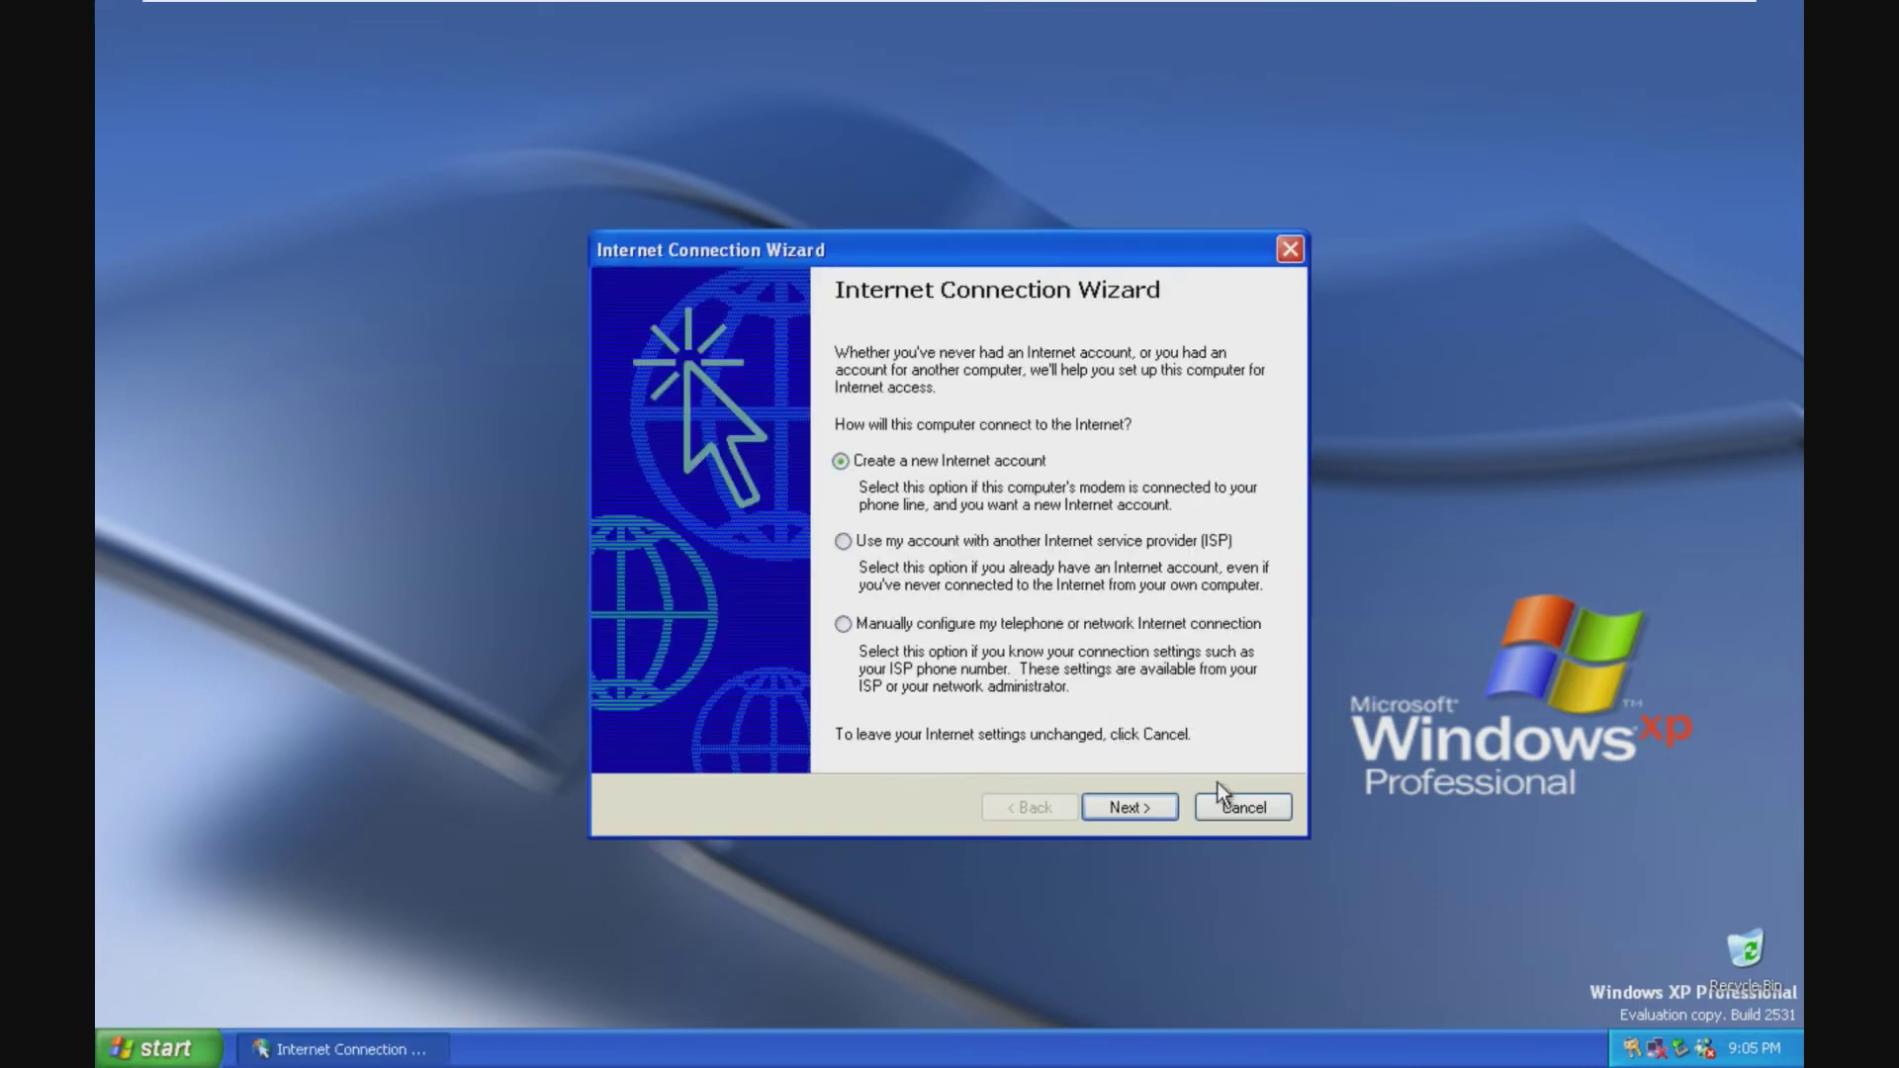
click(1231, 804)
key(Return)
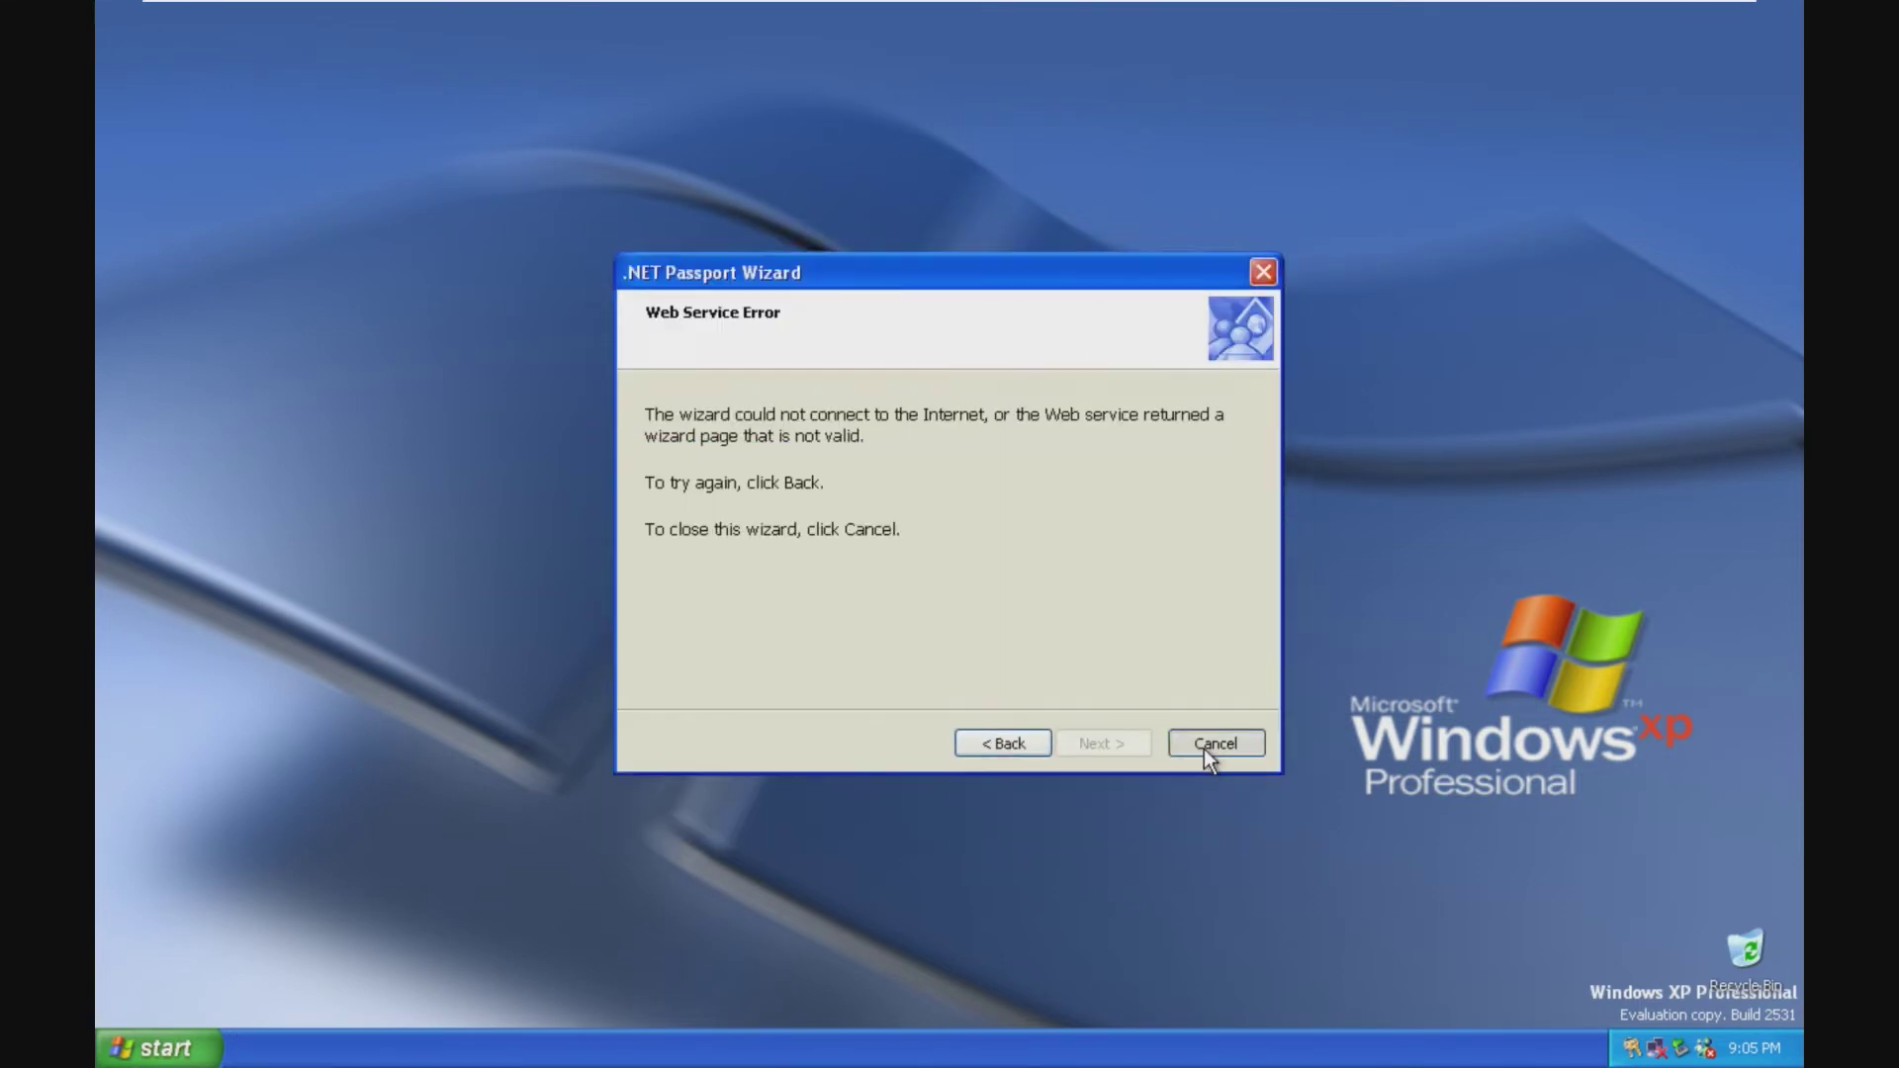
click(1205, 748)
Step: Run winver to confirm Windows version Build 2531, then close the About Windows box
key(super)
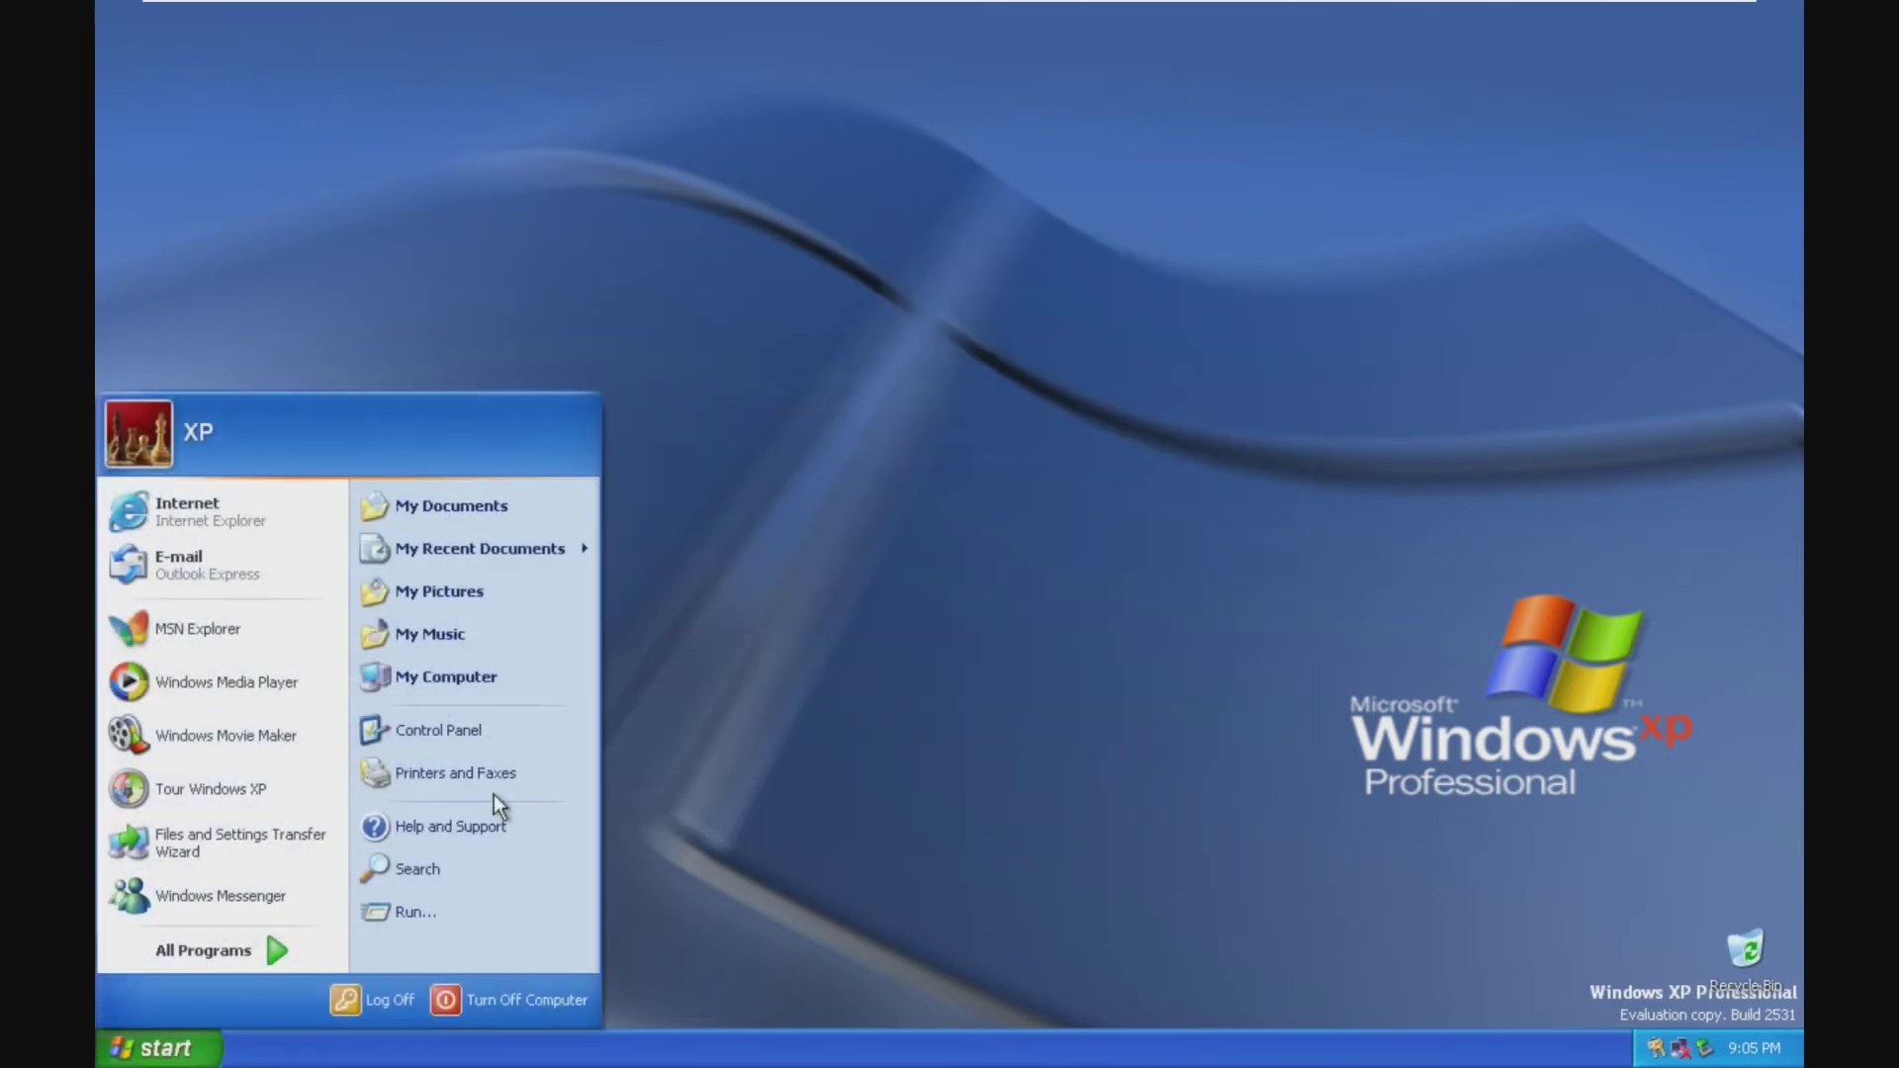
click(496, 910)
text(w)
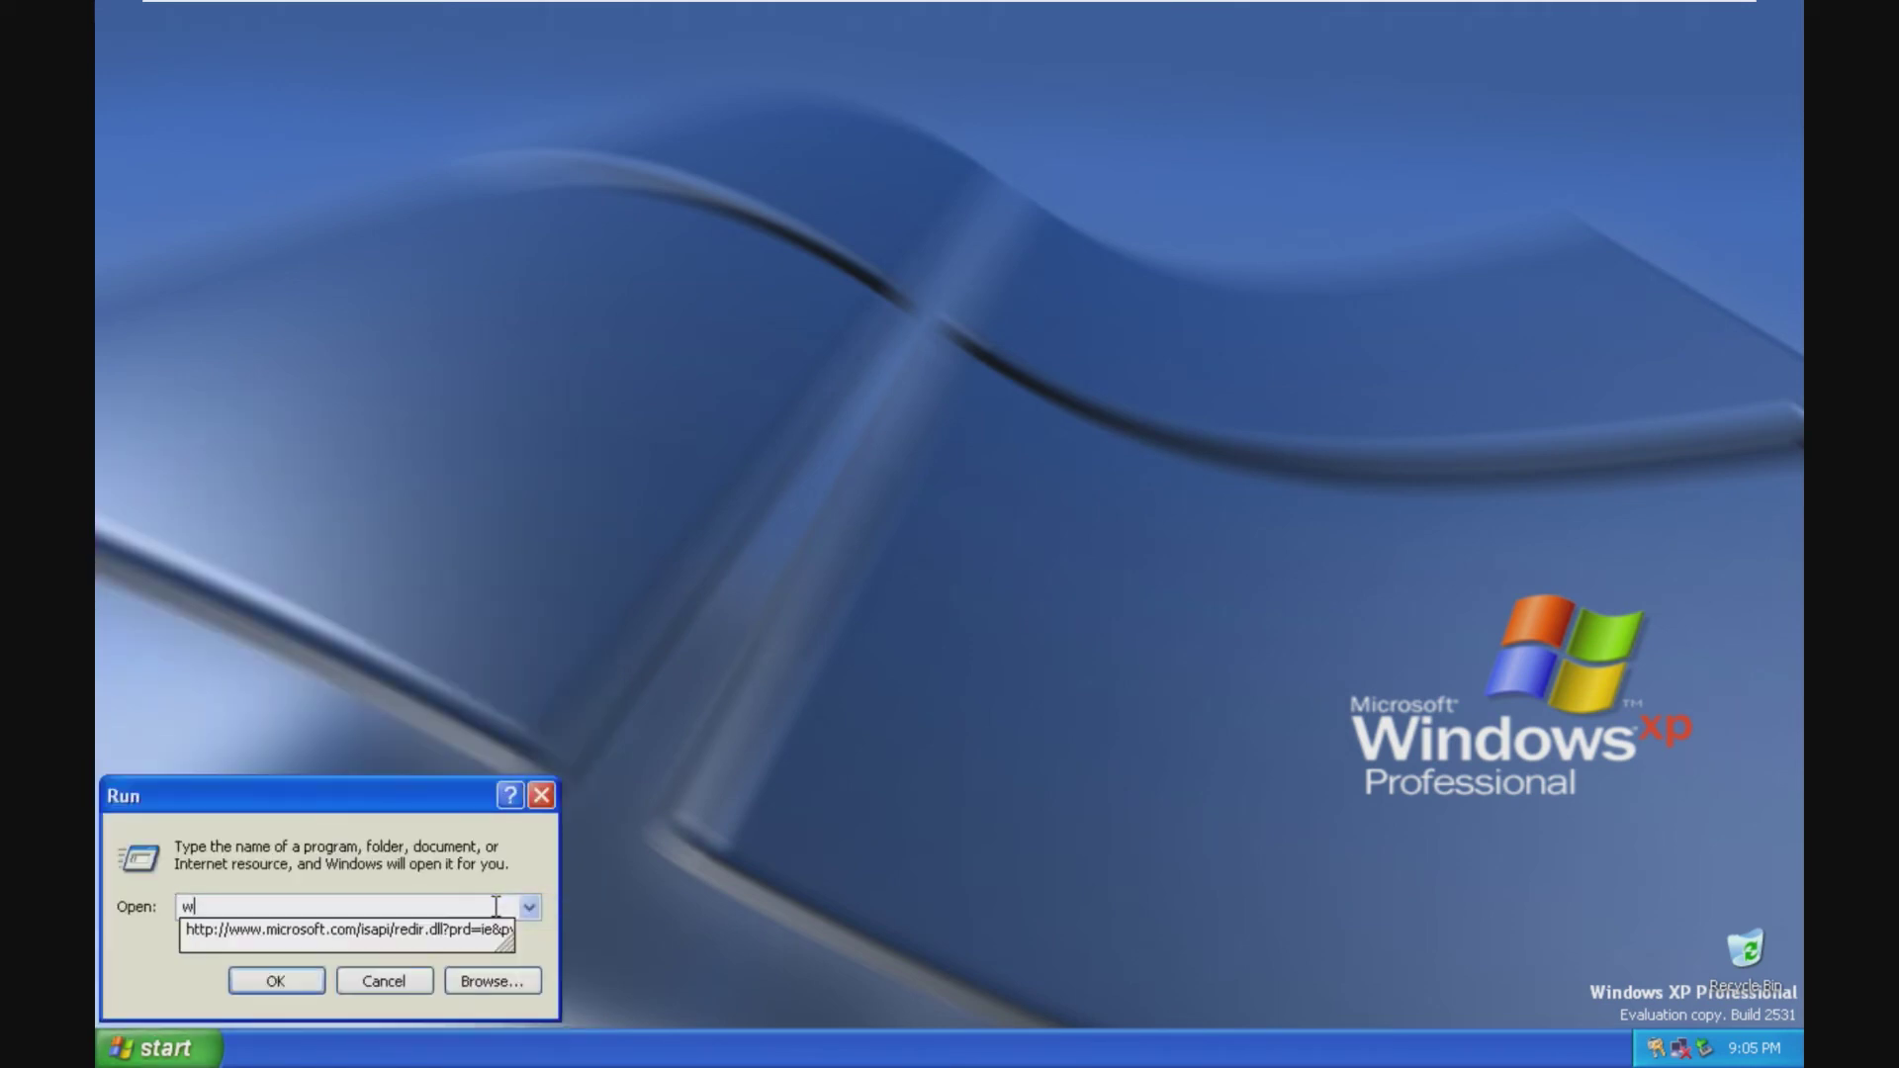
text(inver)
key(Return)
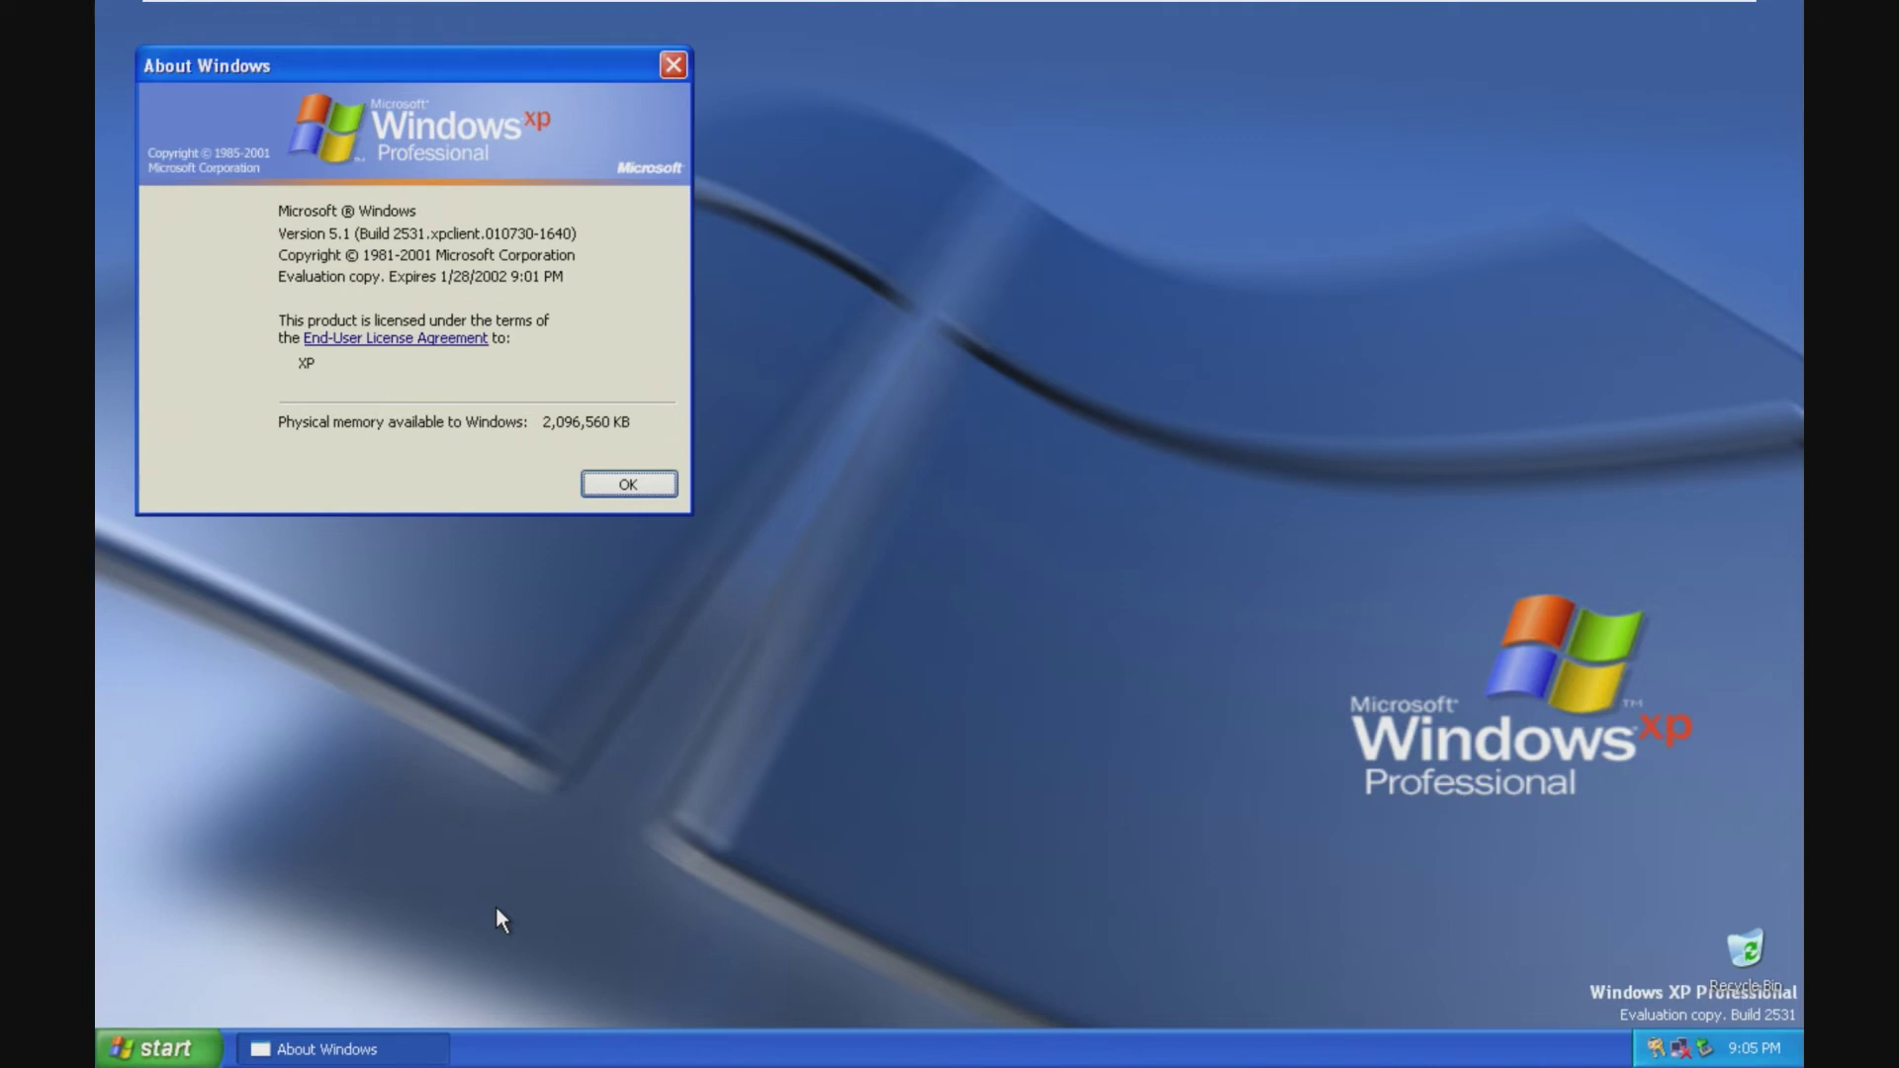
mouse_move(950, 10)
click(673, 65)
click(158, 1047)
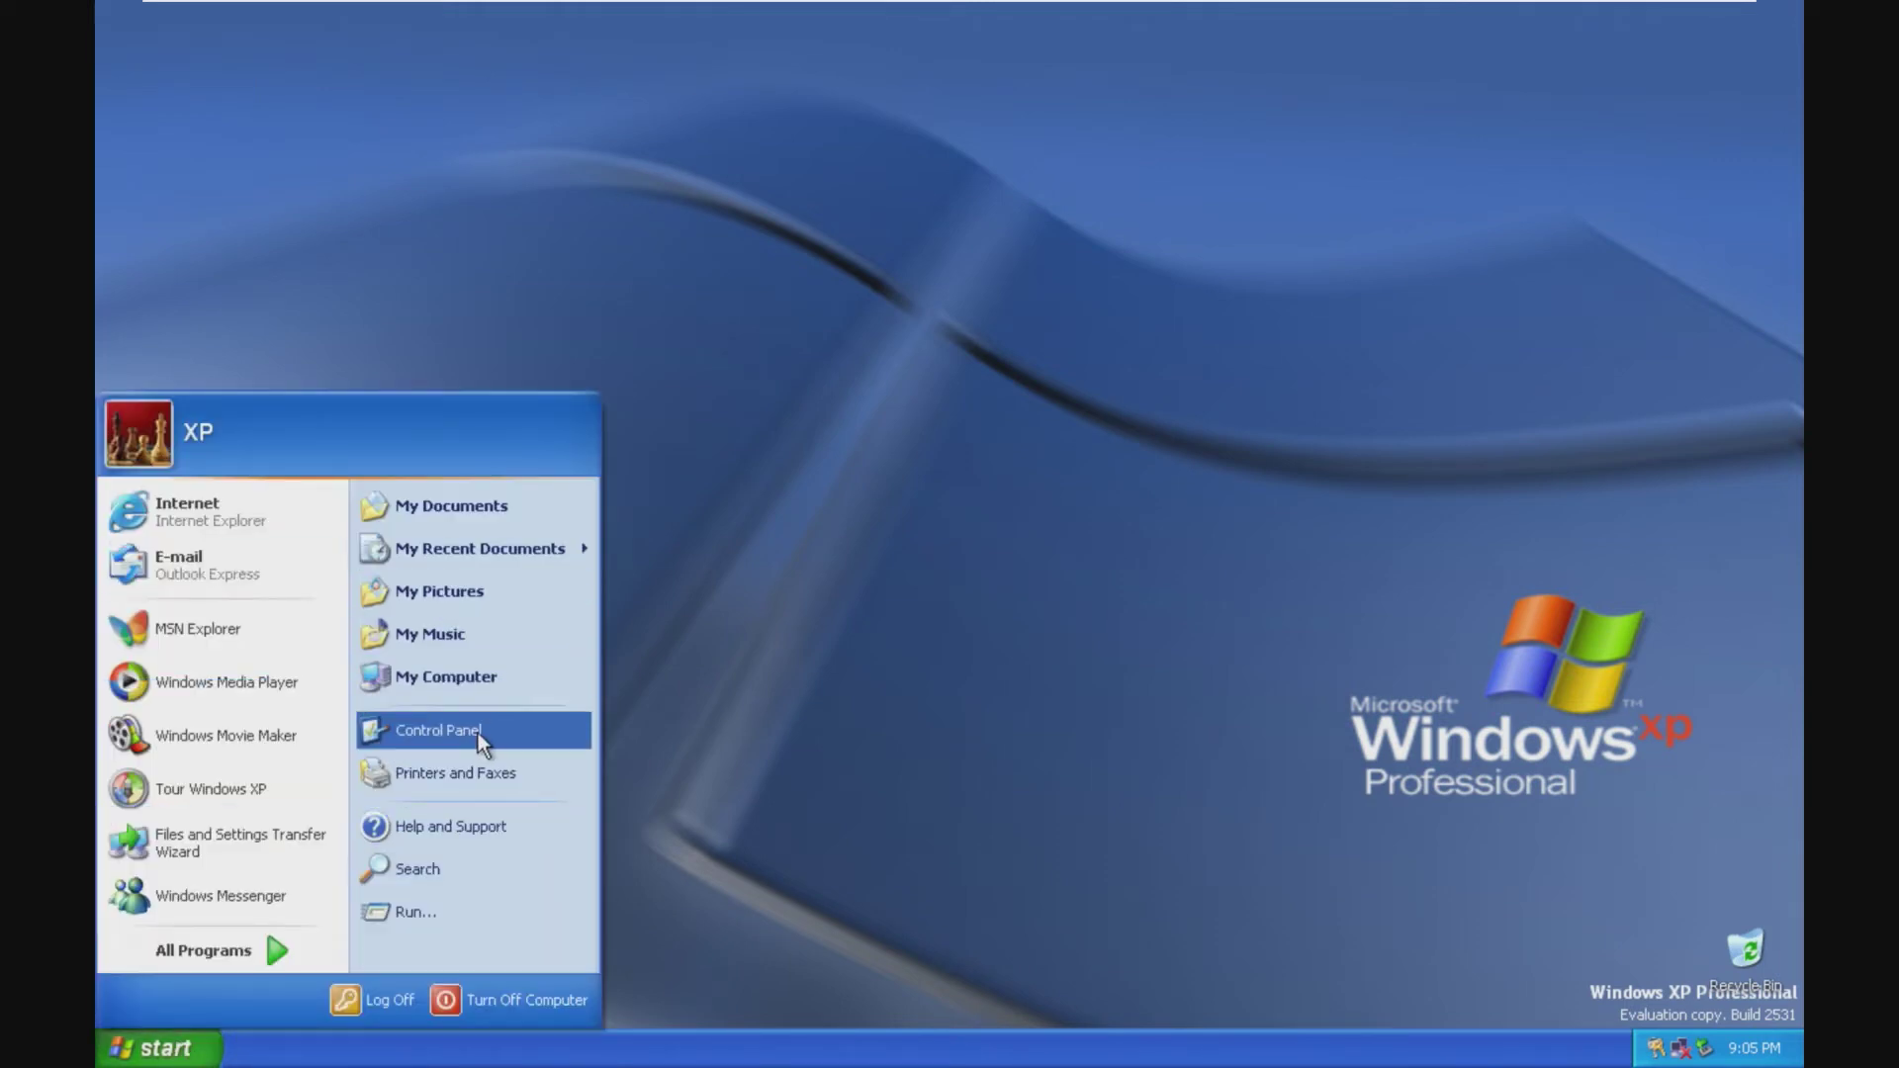
Step: Dismiss the Control Panel shortcut menu and start Tour Windows XP from Accessories
right_click(479, 732)
click(324, 966)
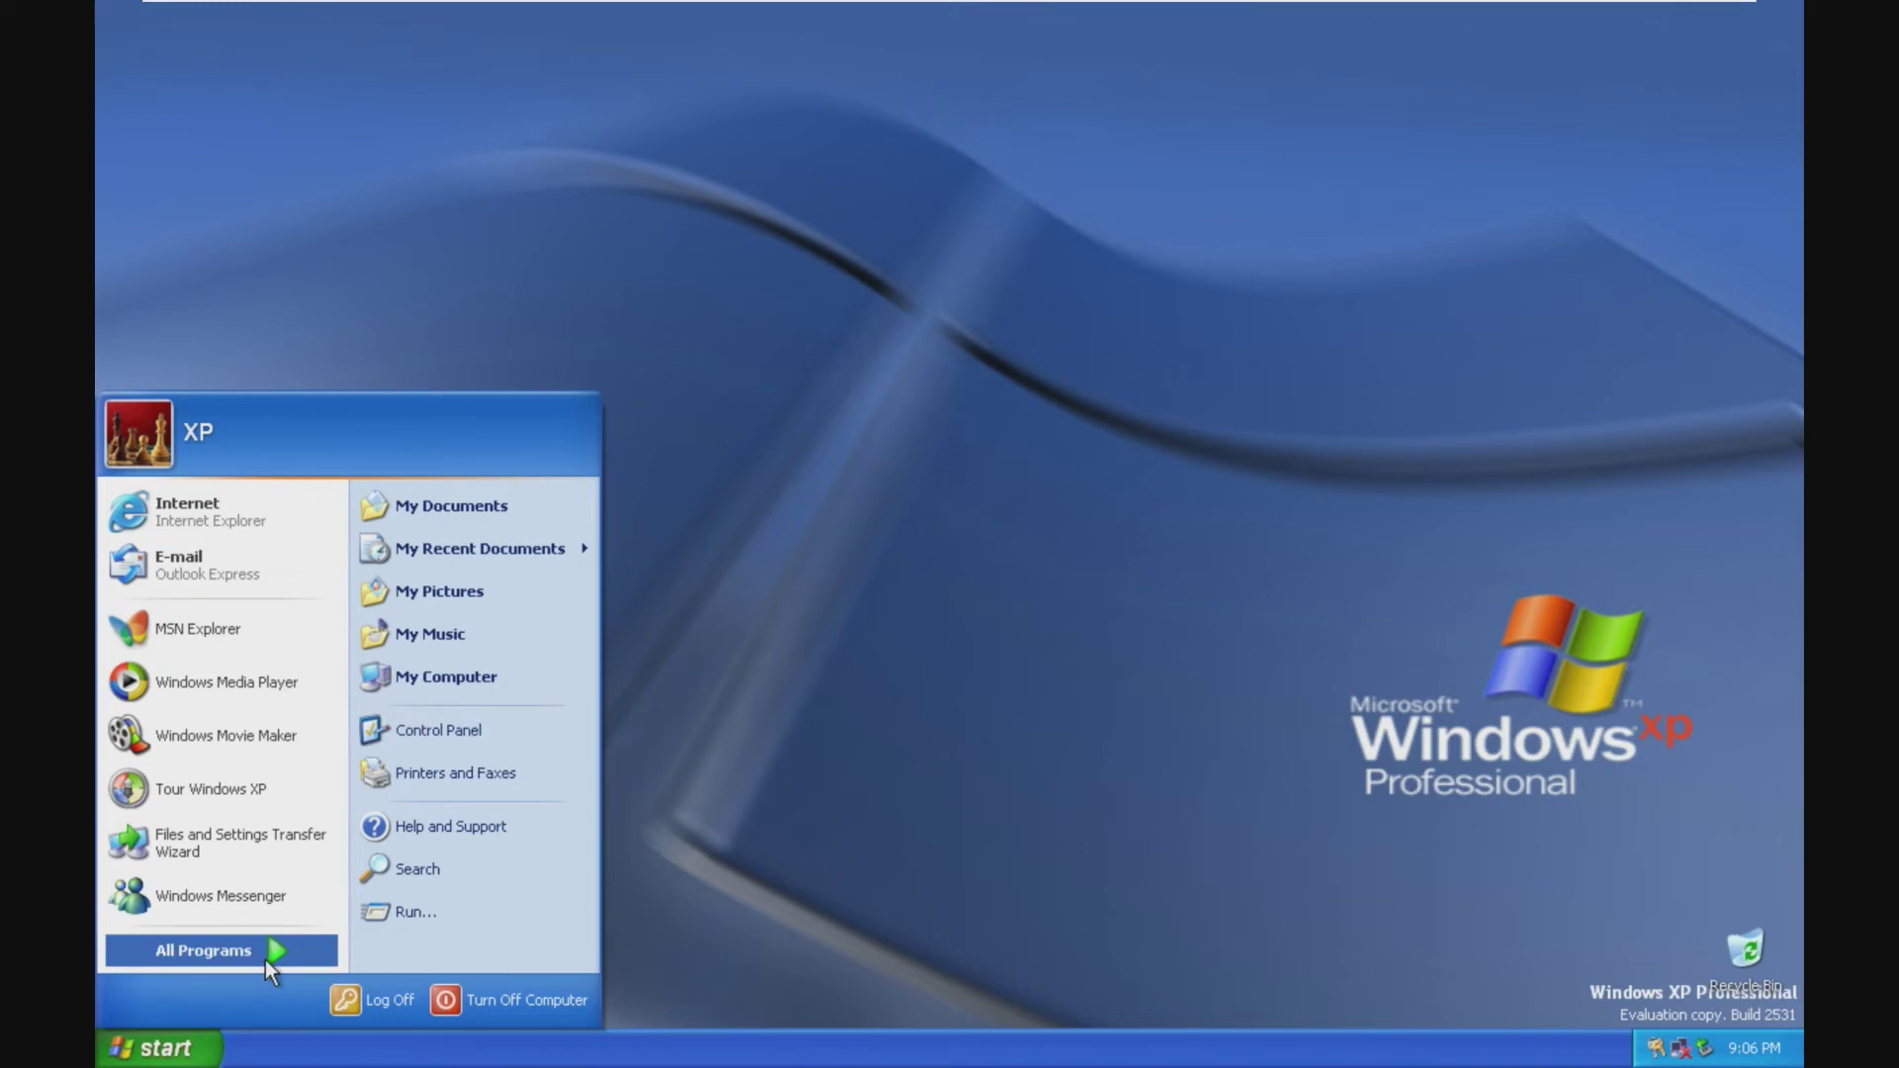
mouse_move(265, 959)
mouse_move(361, 717)
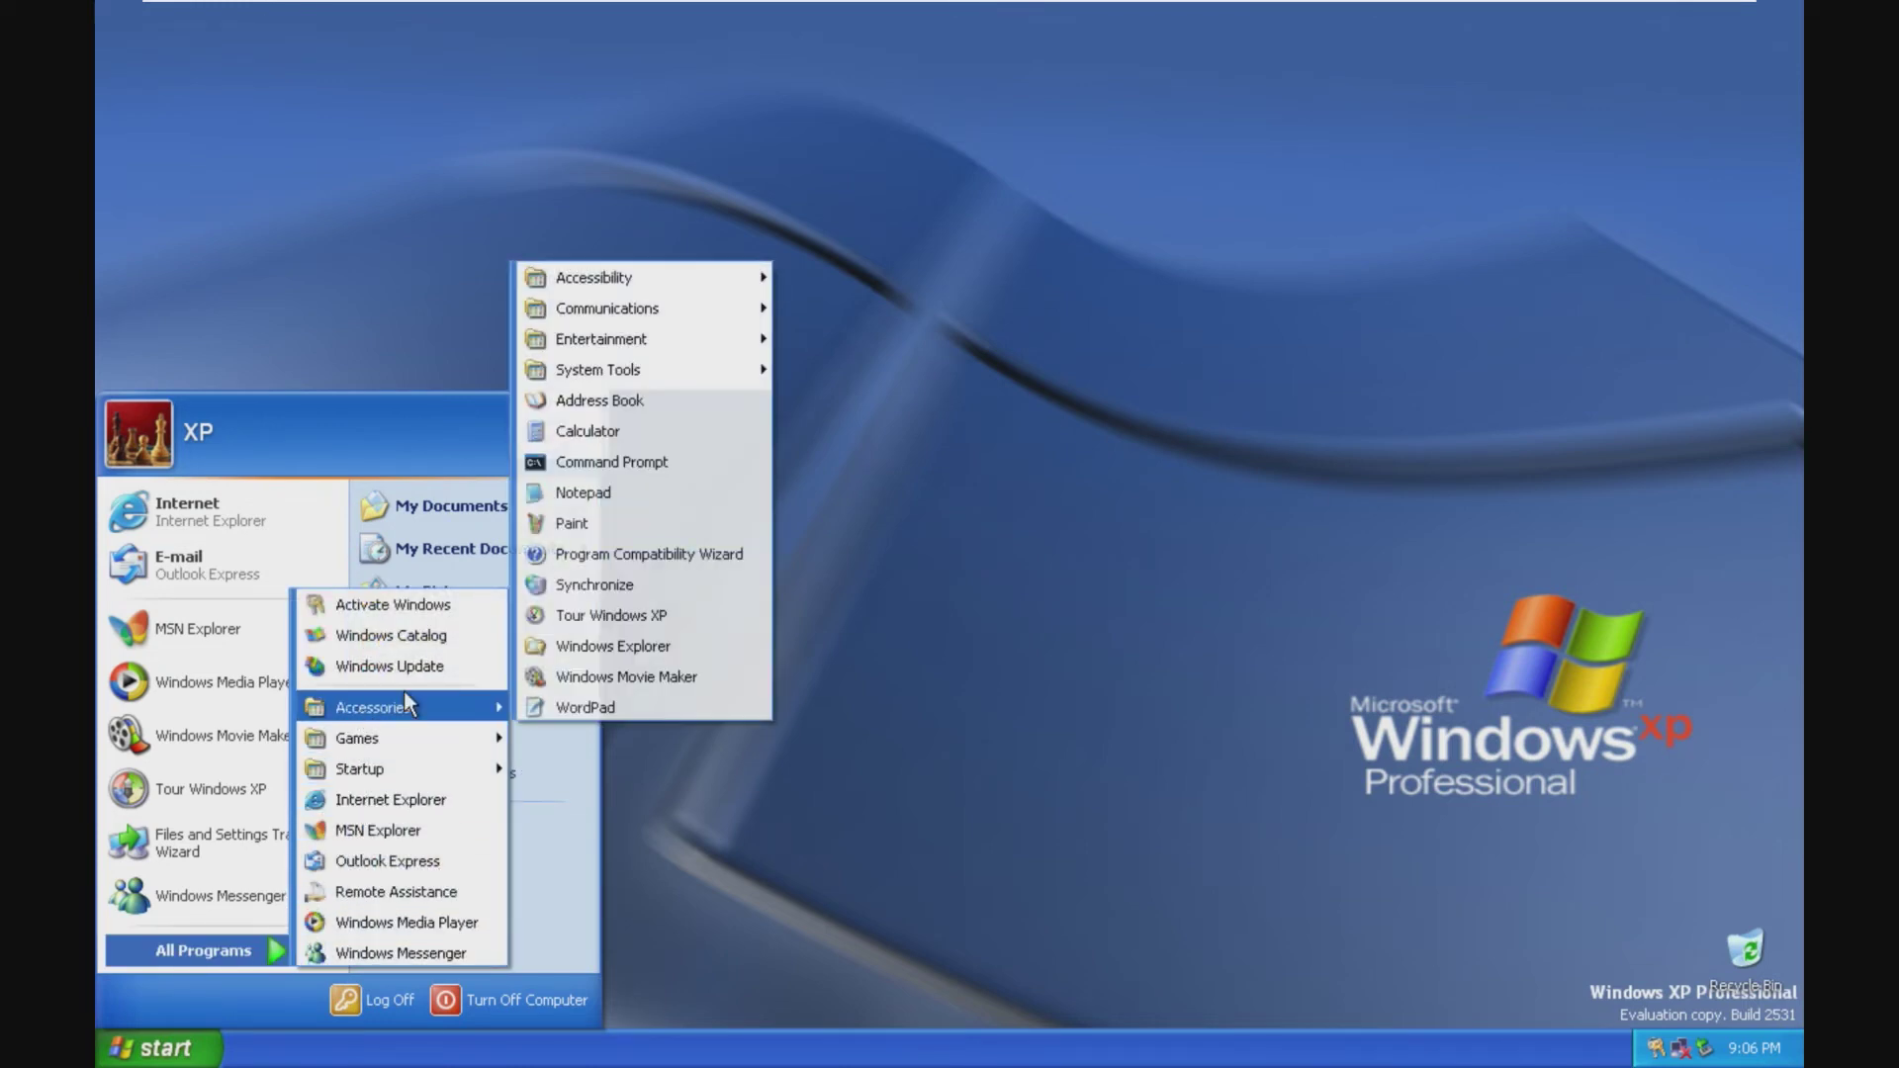
click(631, 618)
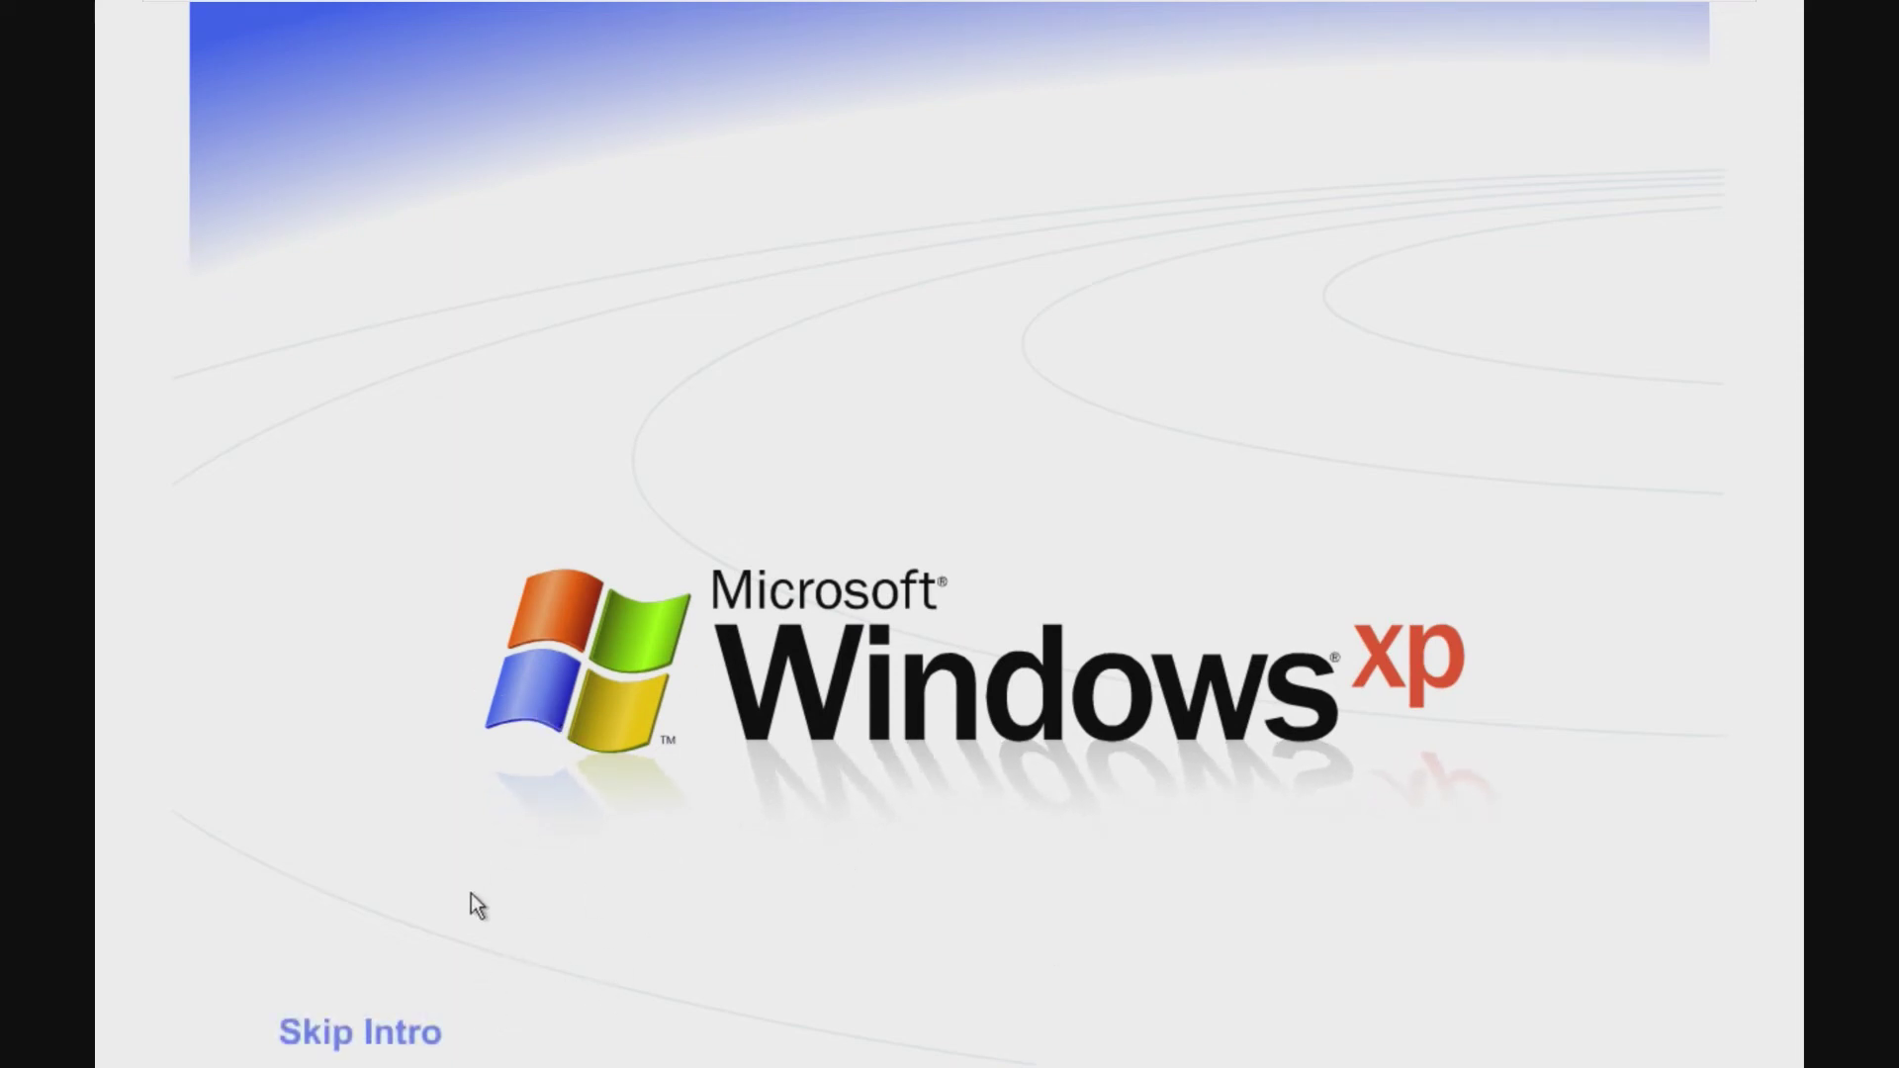
Step: Skip the tour's intro animation and drag My Computer toward the desktop centre
click(398, 1041)
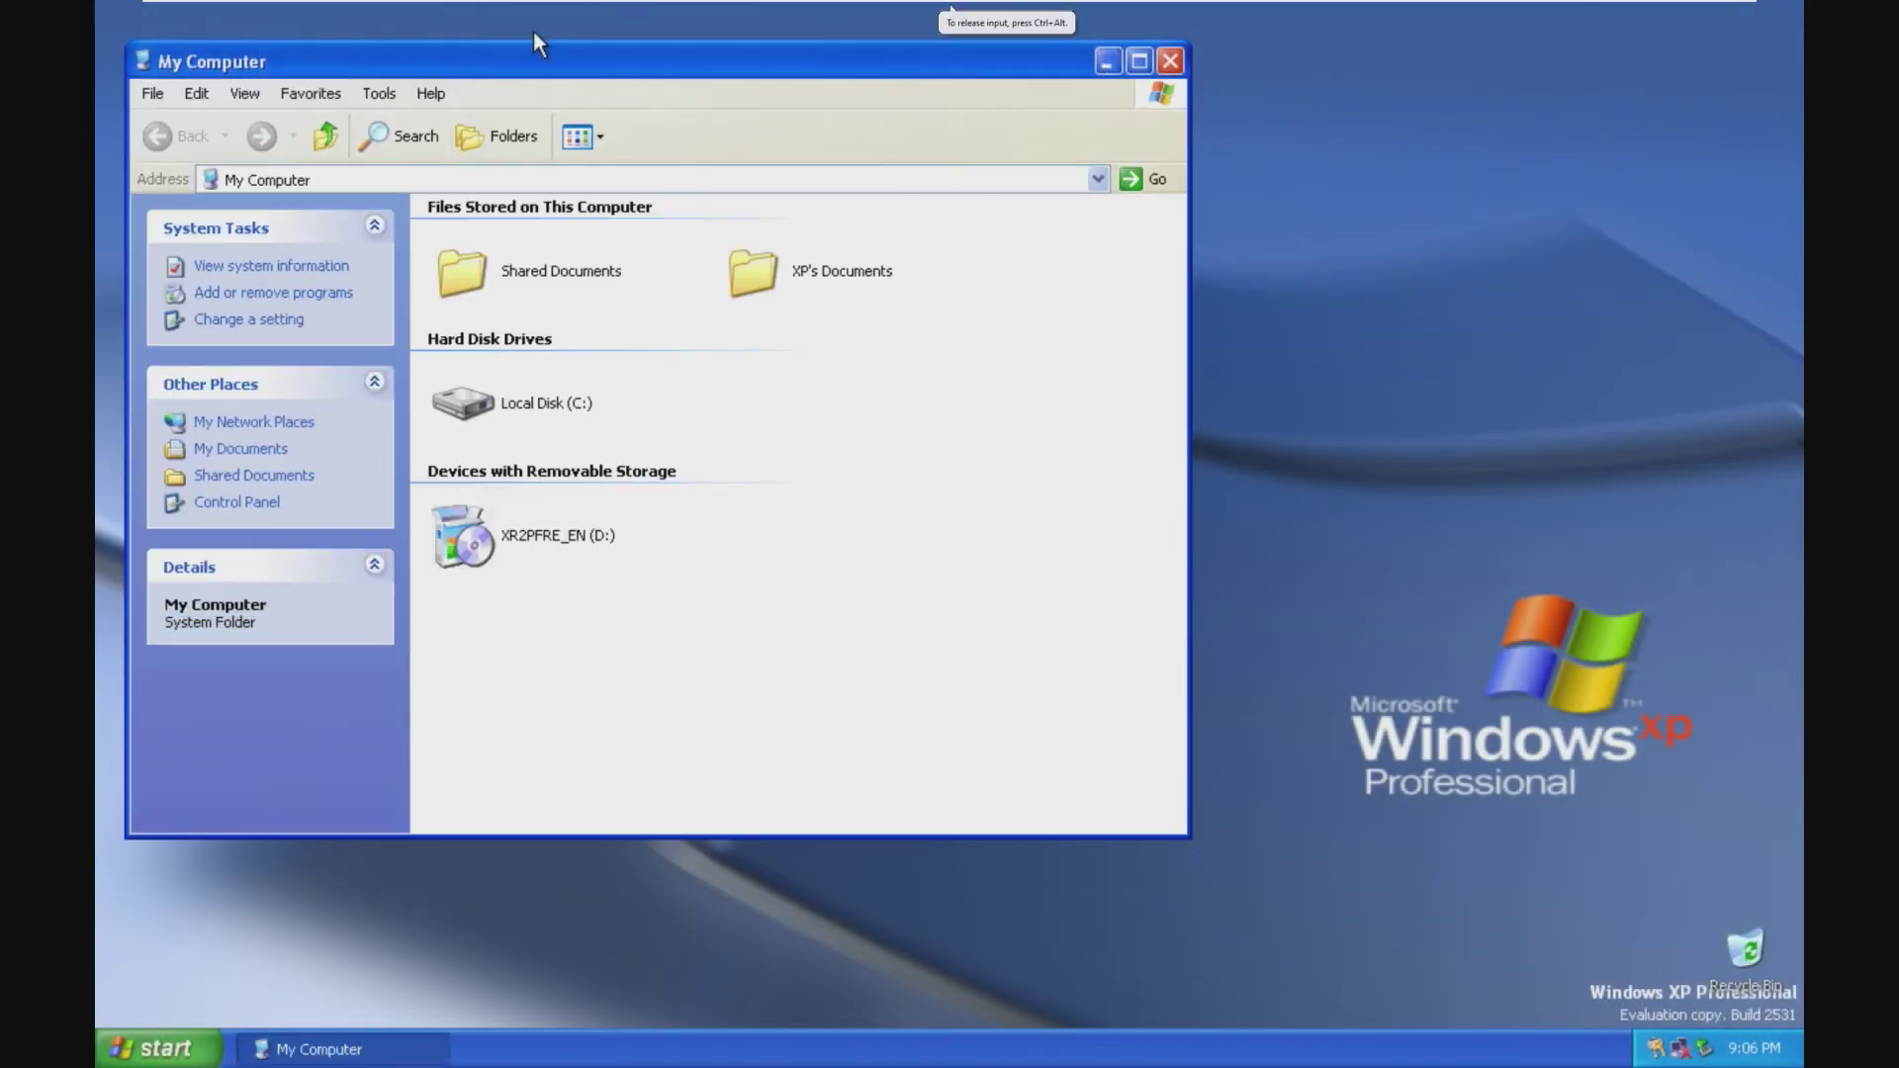
drag(551, 70, 691, 95)
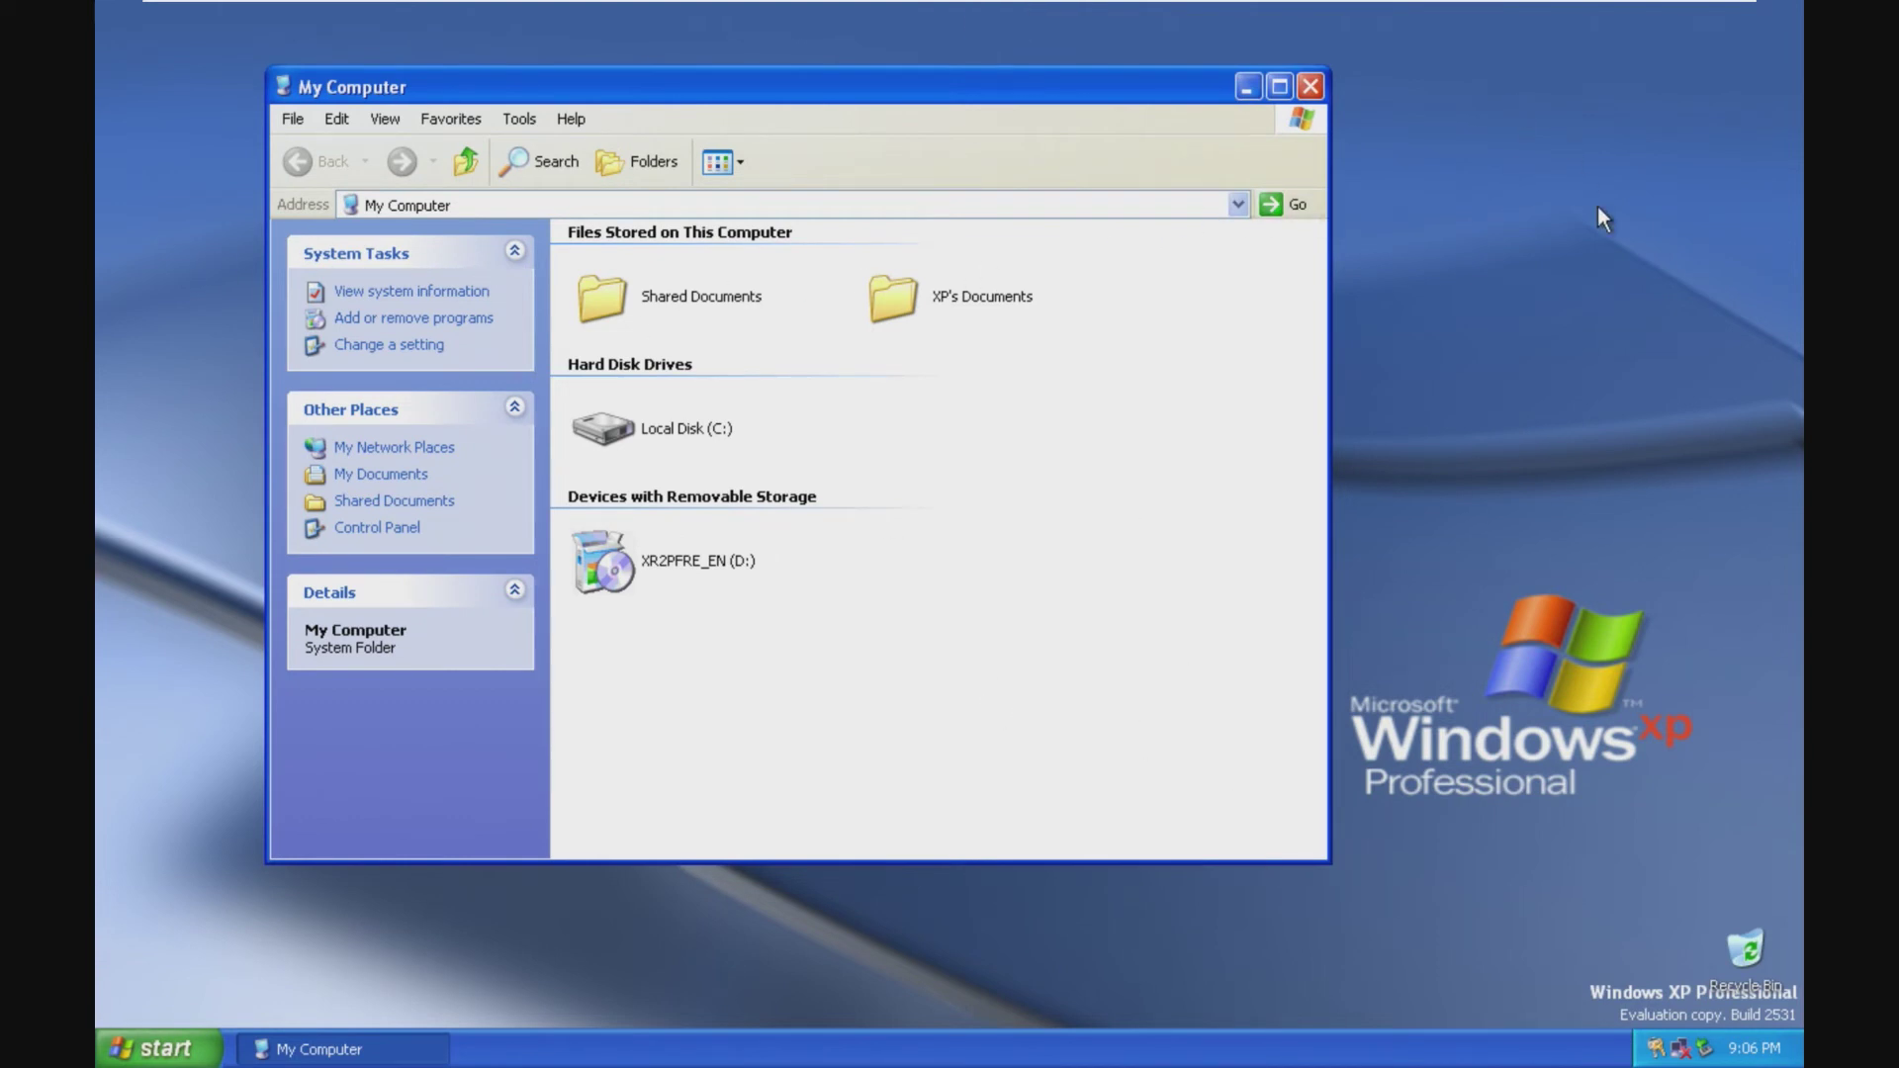
mouse_move(1508, 3)
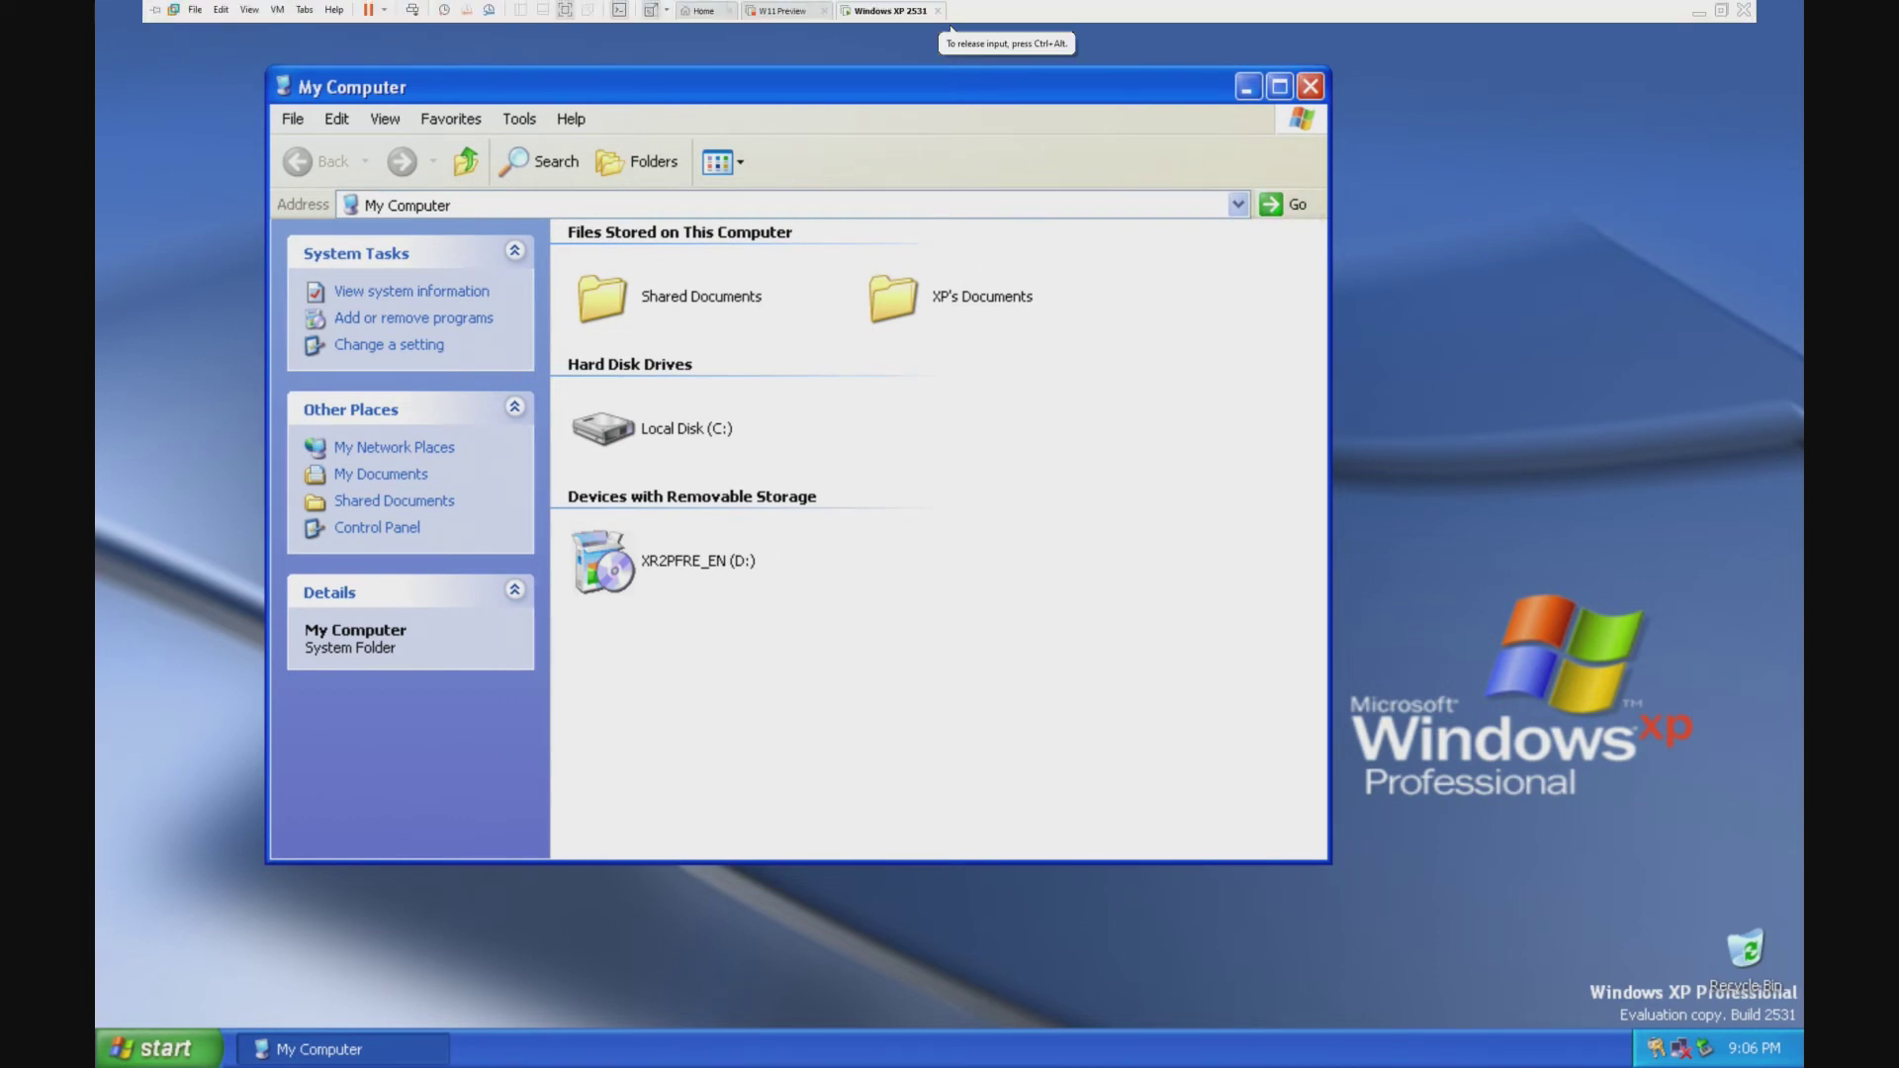
Step: Release keyboard and mouse from the VM with Ctrl+Alt and open Local Disk (C:)
key(super)
key(ctrl+alt)
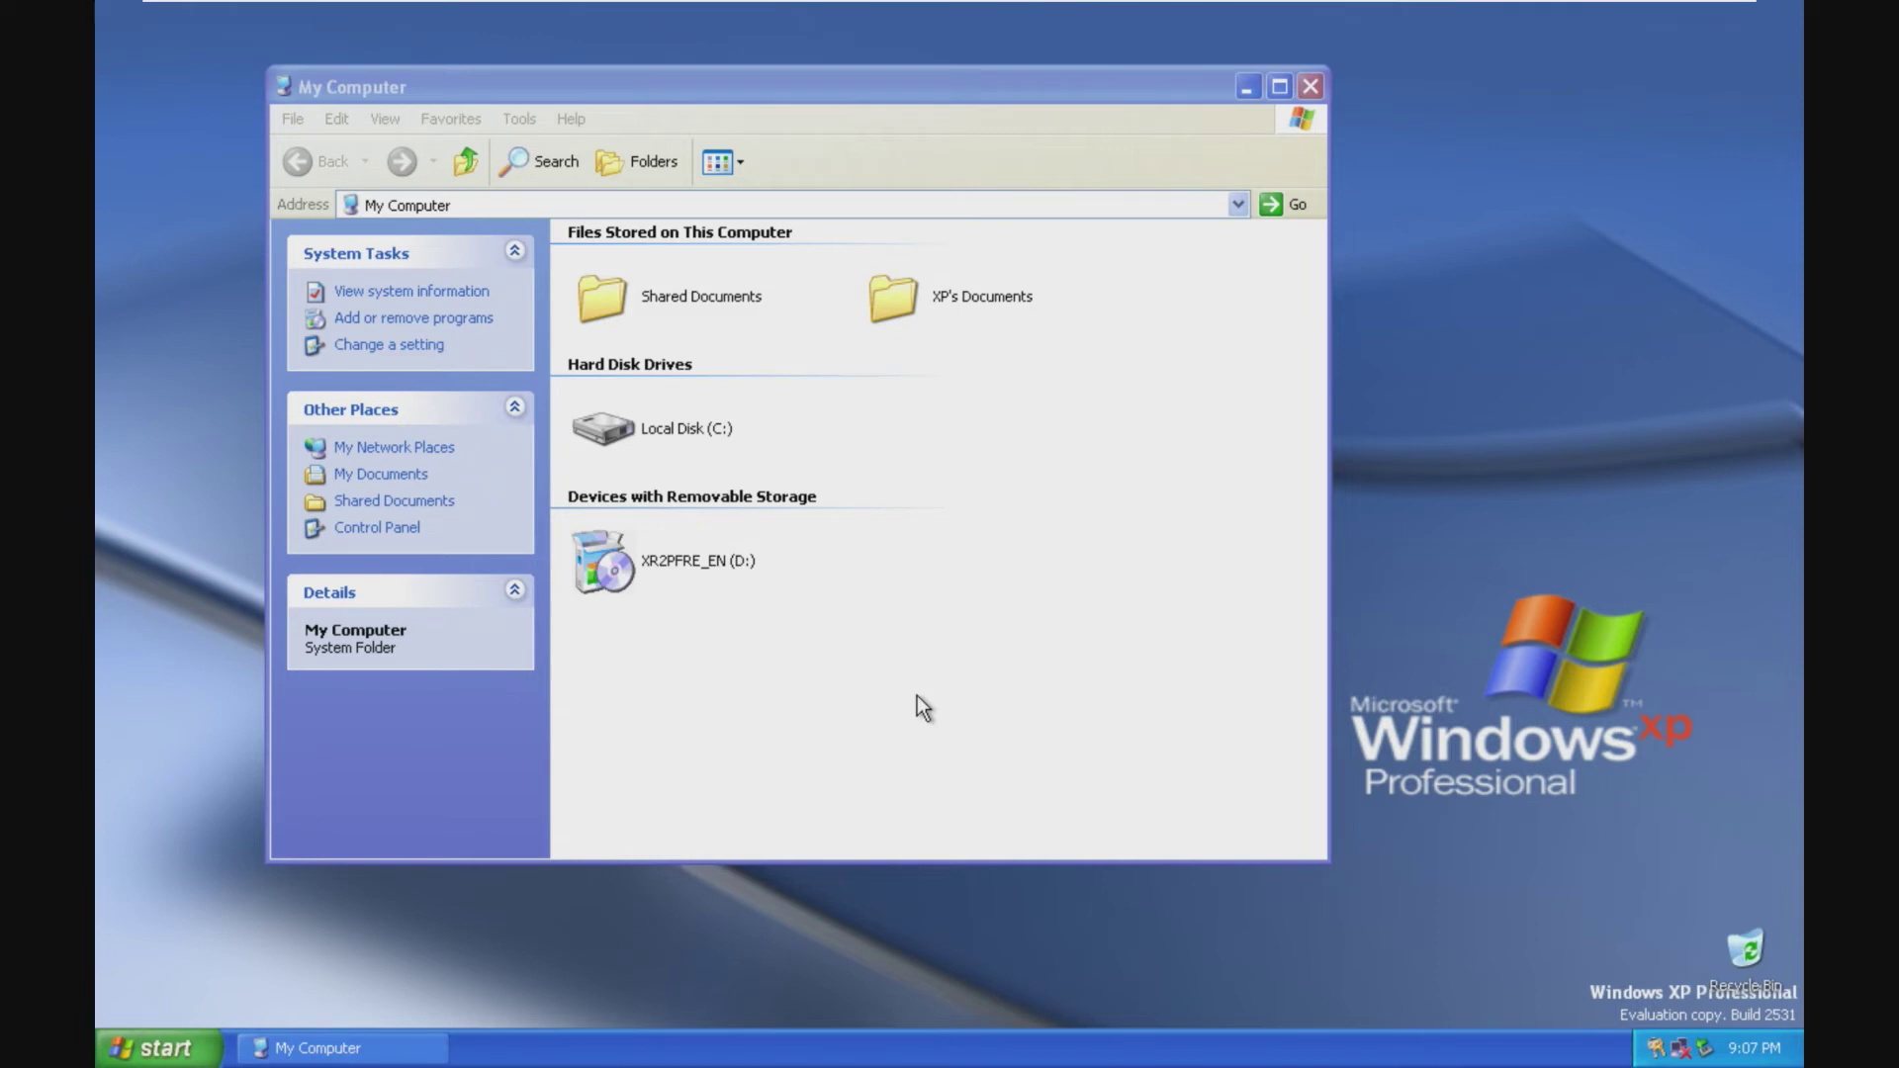
double_click(691, 425)
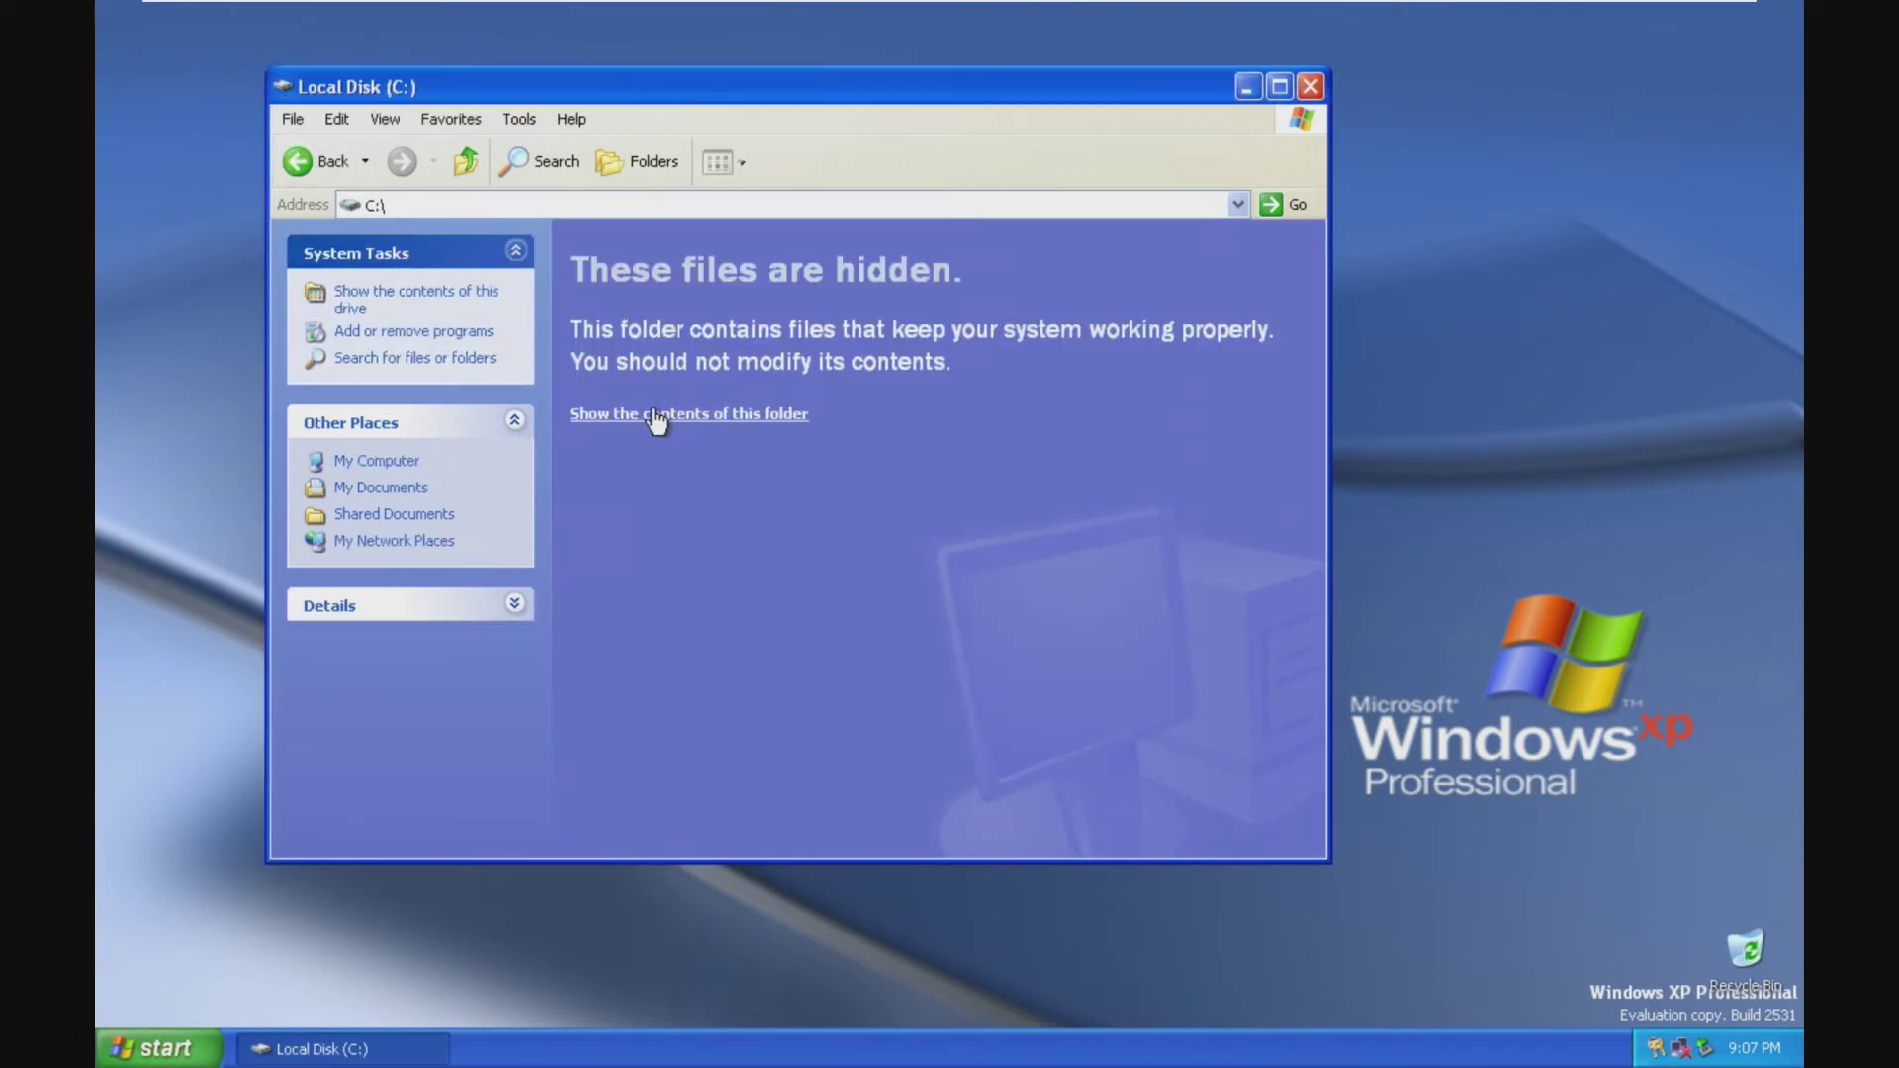
Step: Show the hidden contents of C: and C:\WINDOWS, then select the TASKMAN file
click(696, 411)
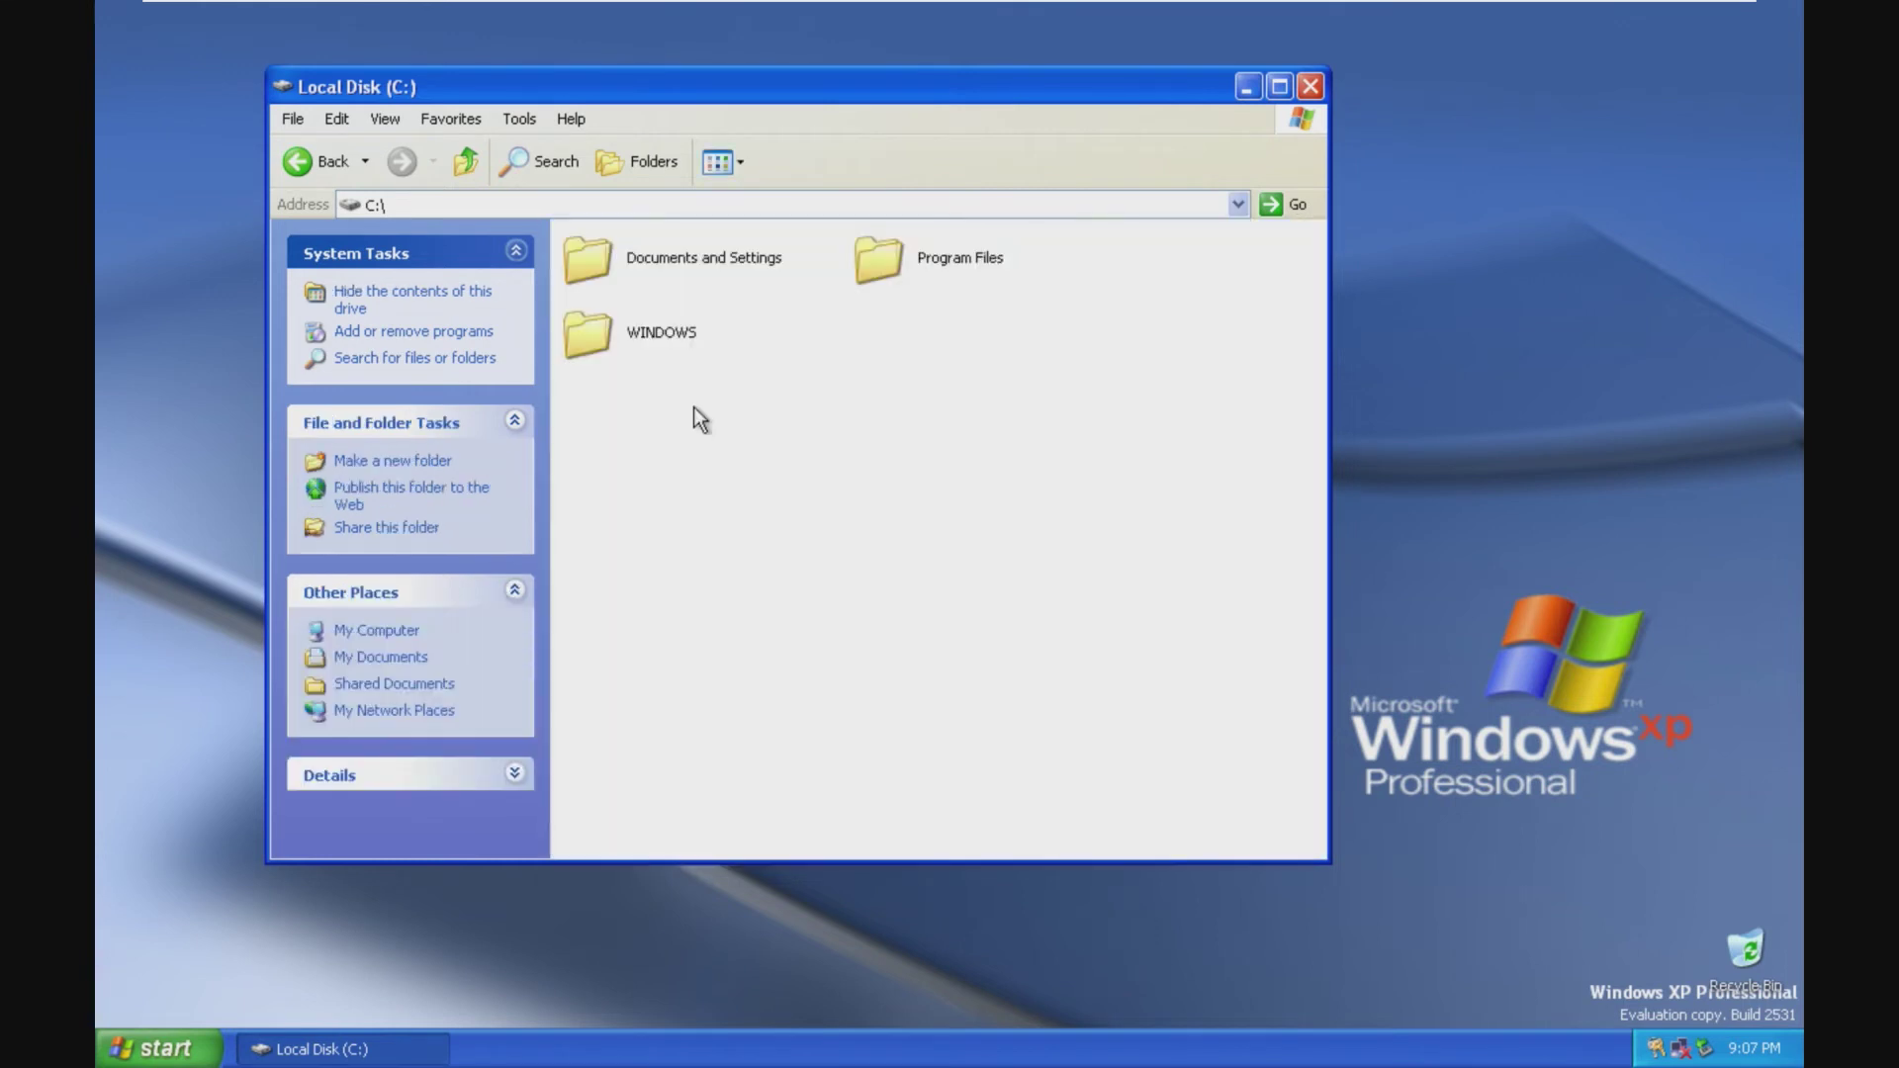
double_click(682, 338)
click(709, 416)
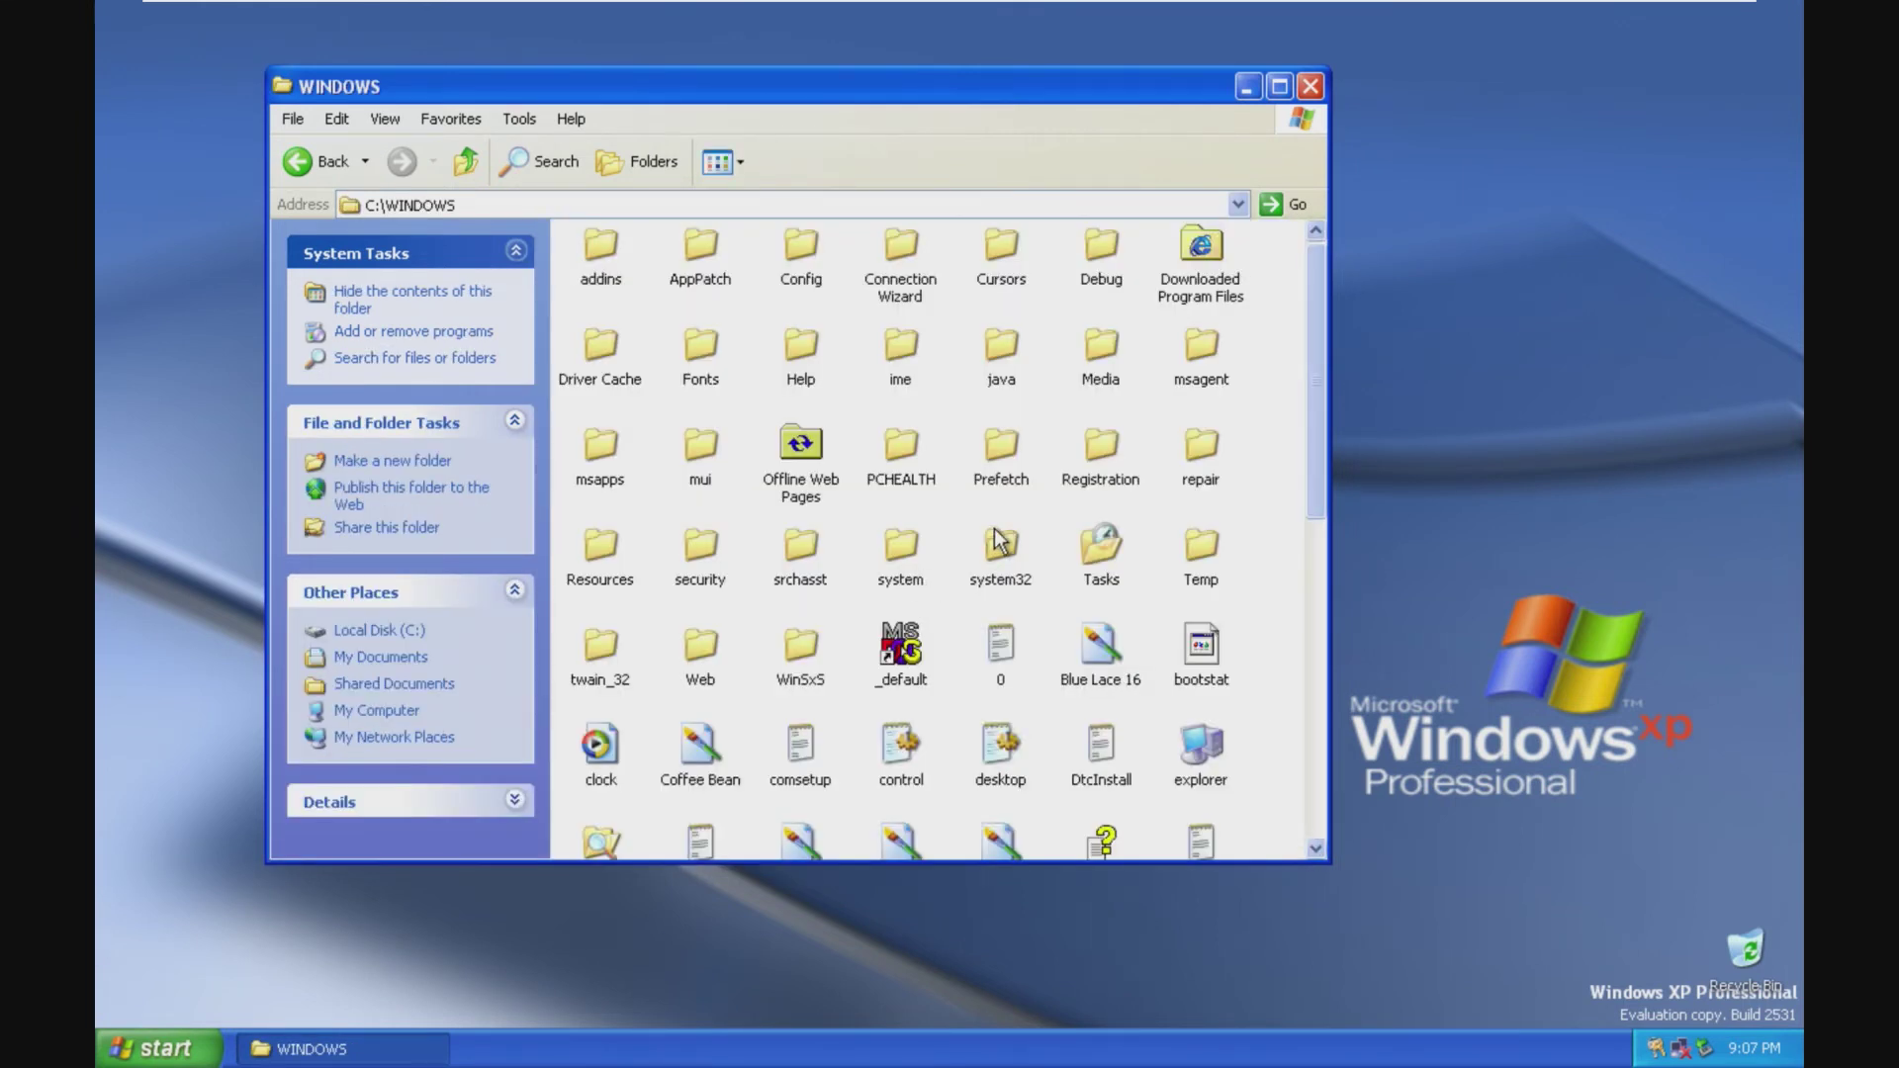
drag(1320, 374, 1329, 714)
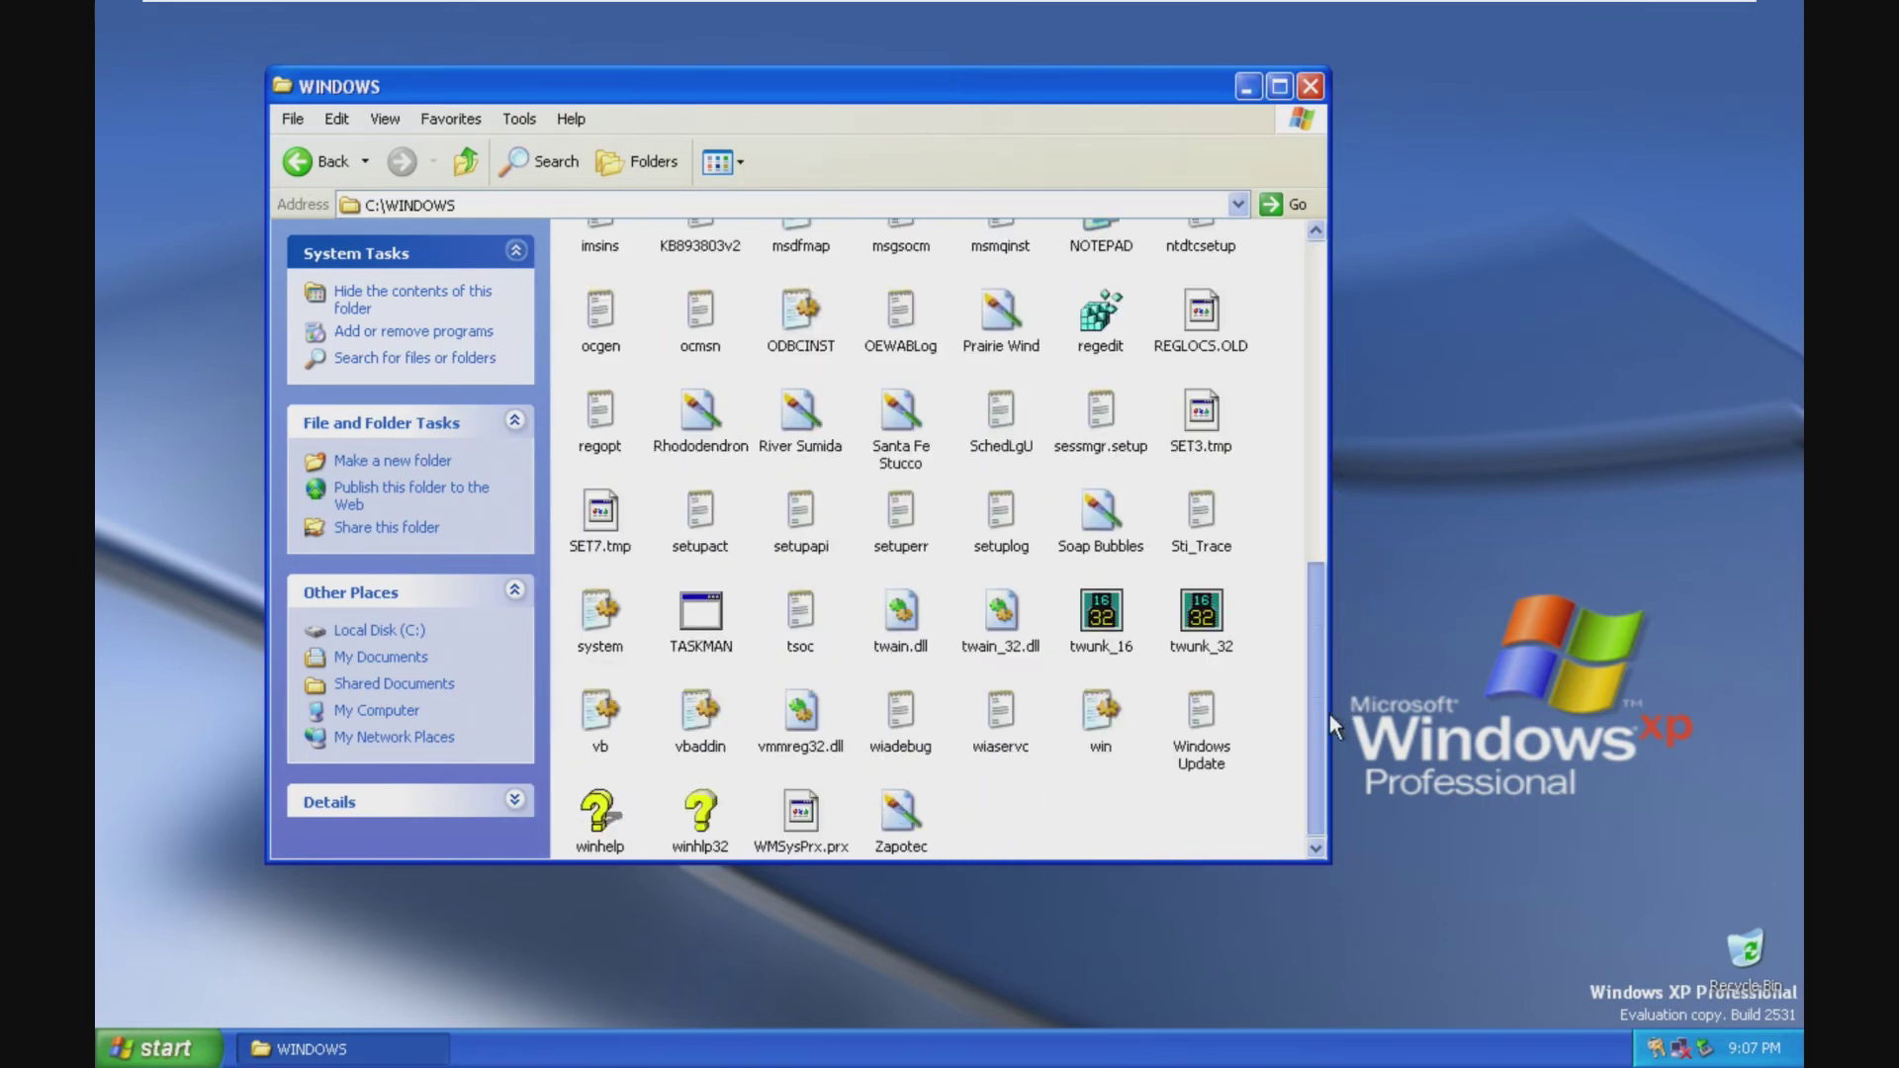
click(704, 613)
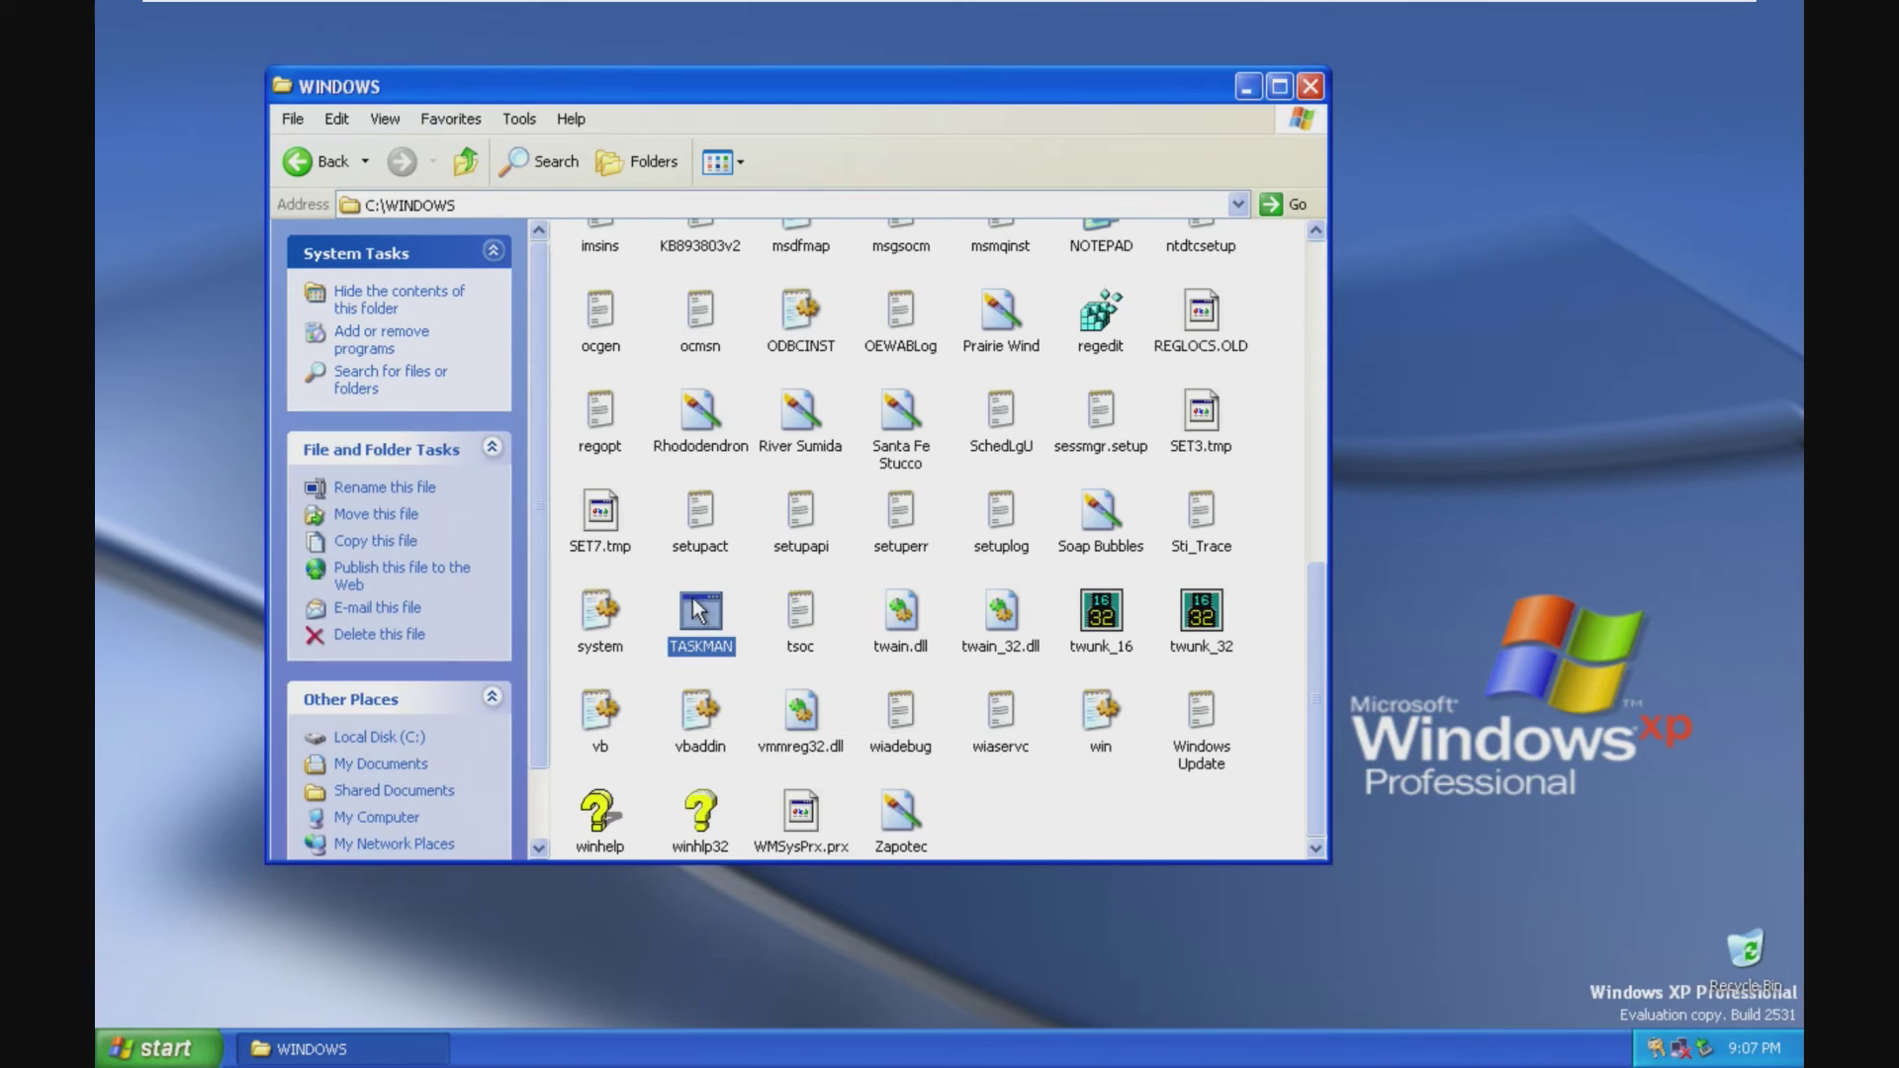
scroll(738, 532, up, 10)
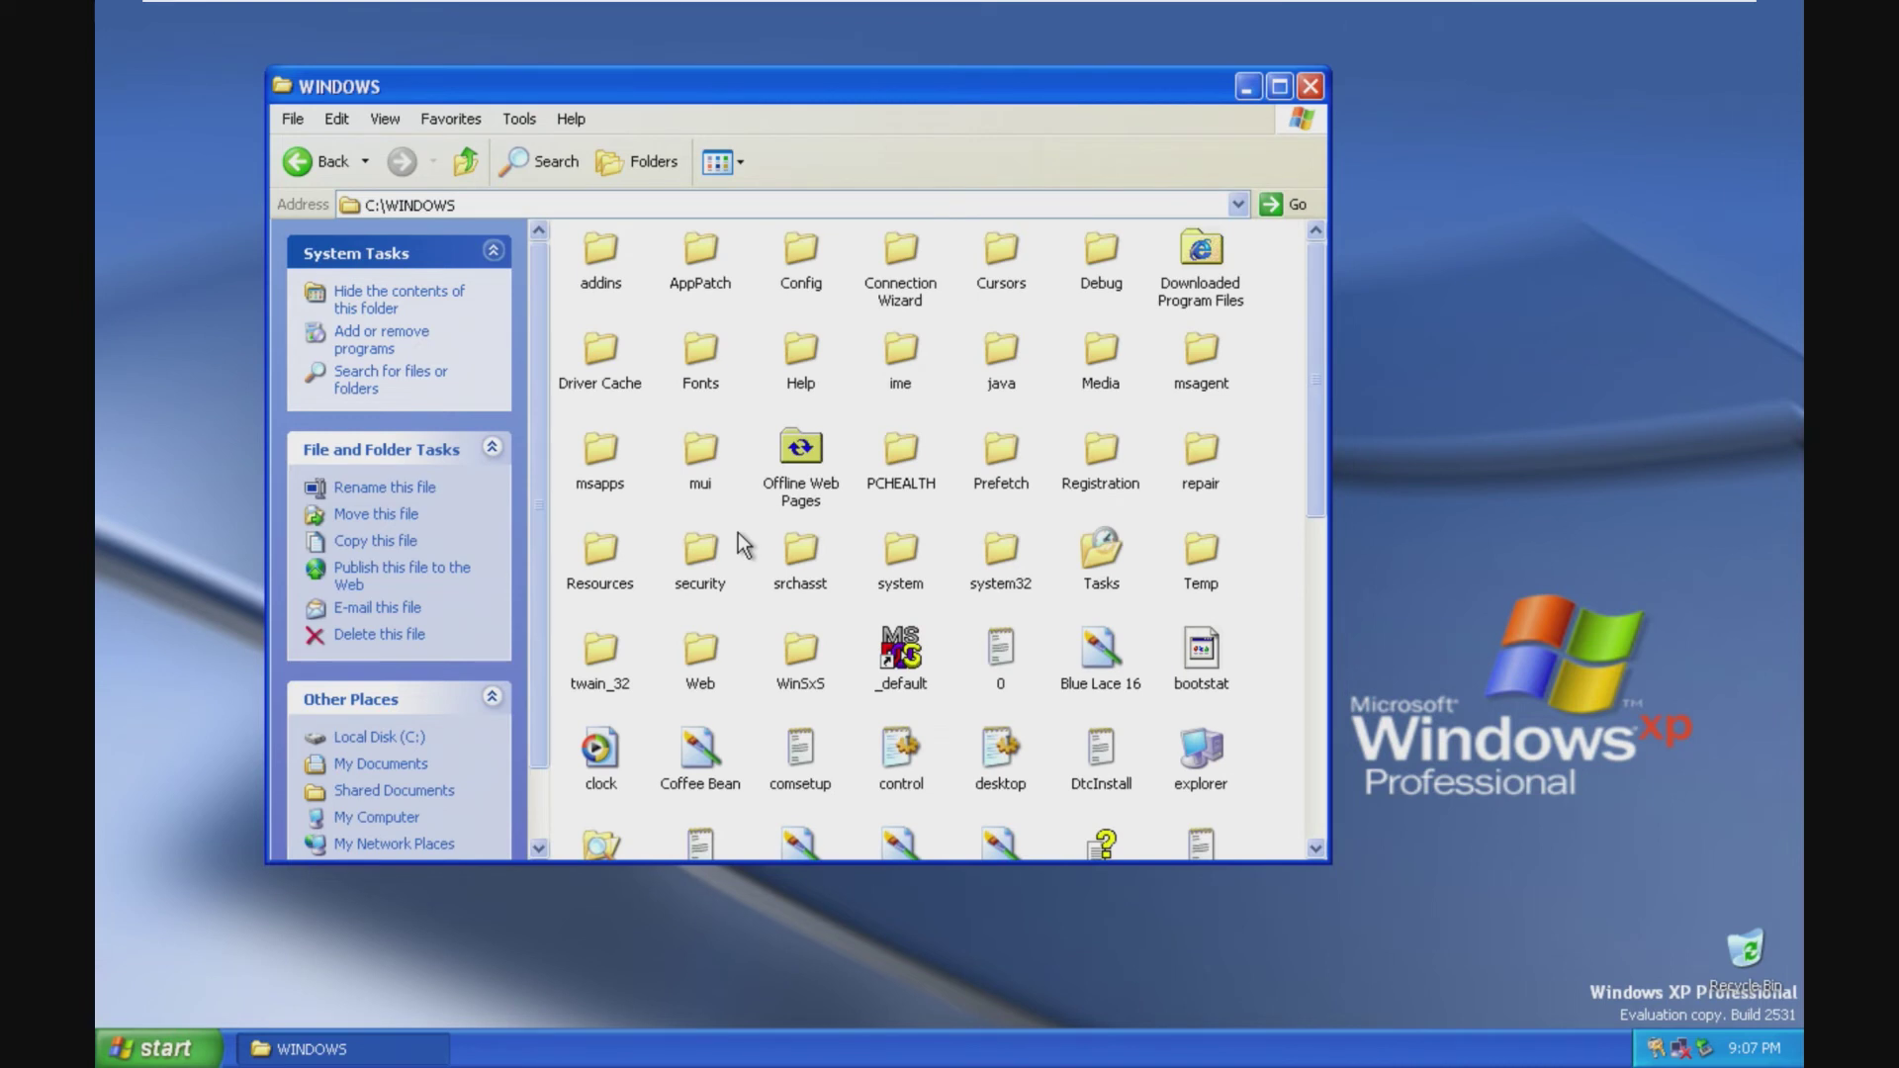
right_click(893, 653)
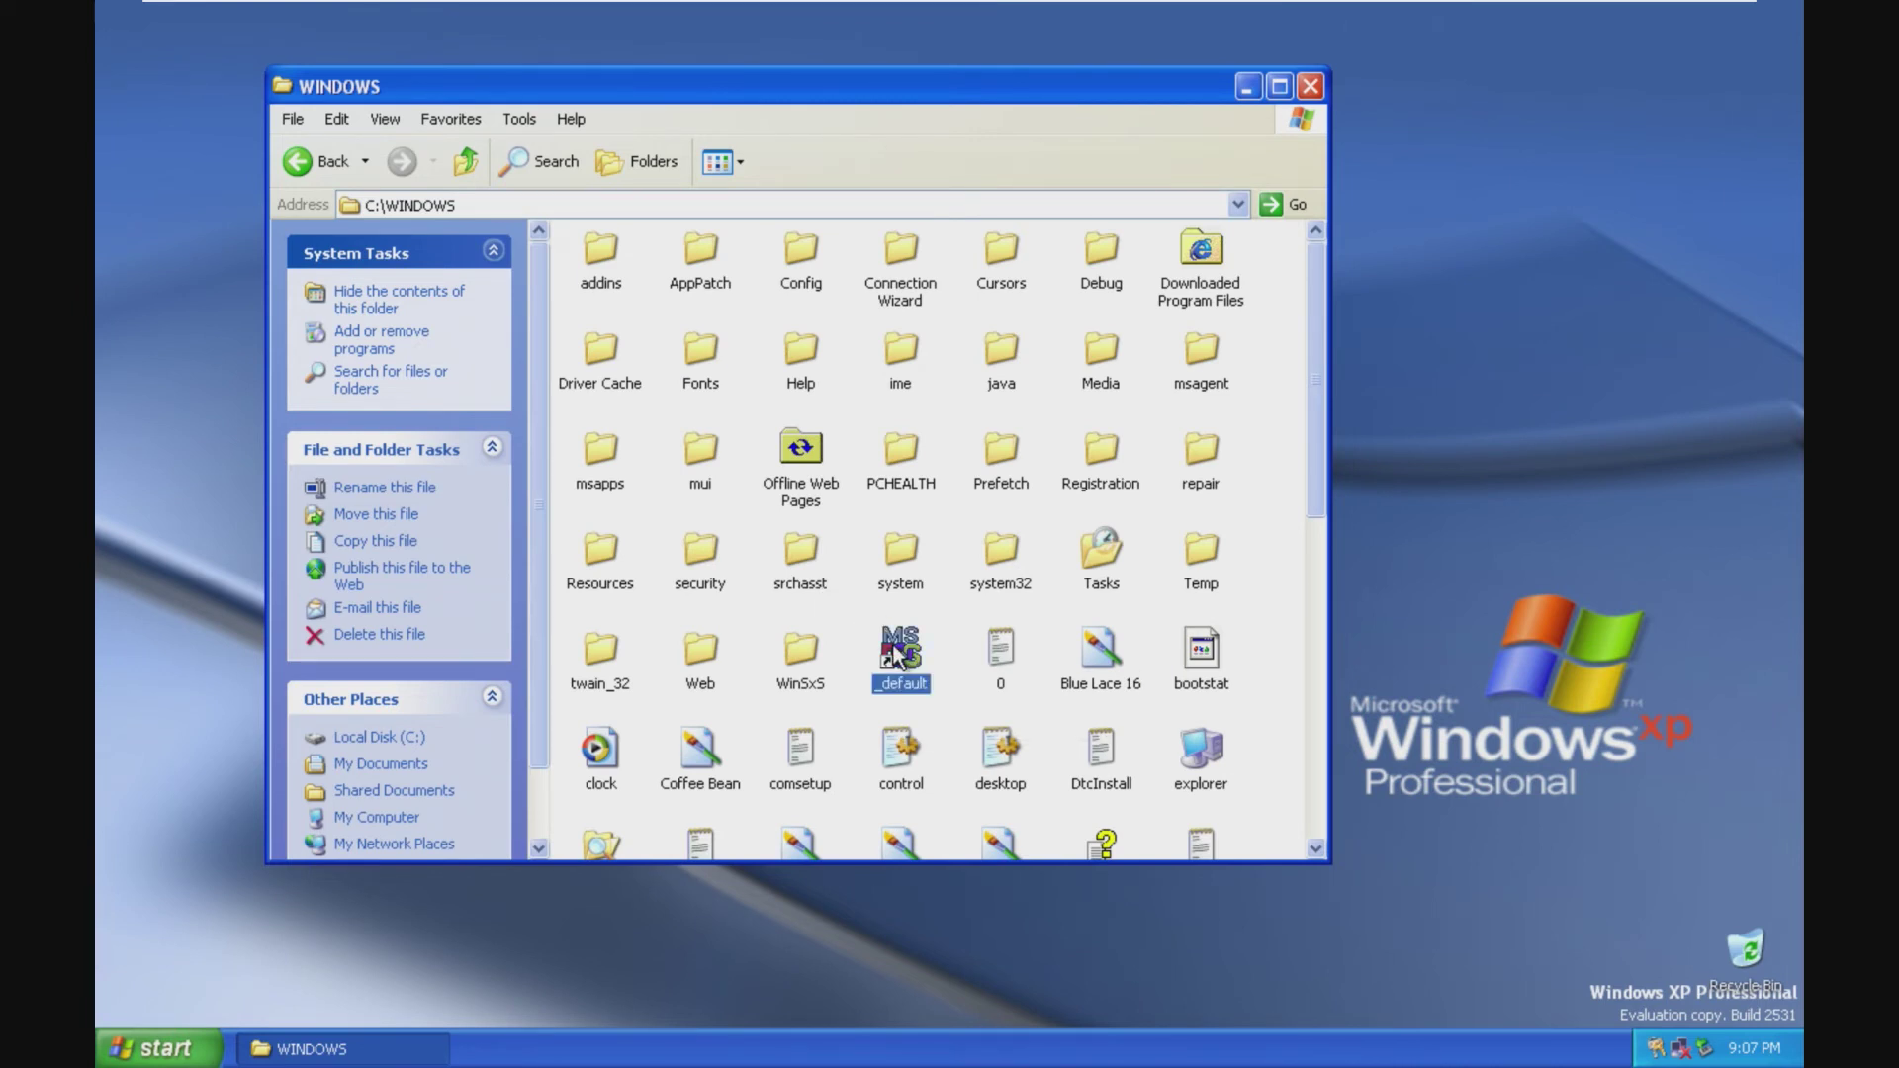
click(1017, 858)
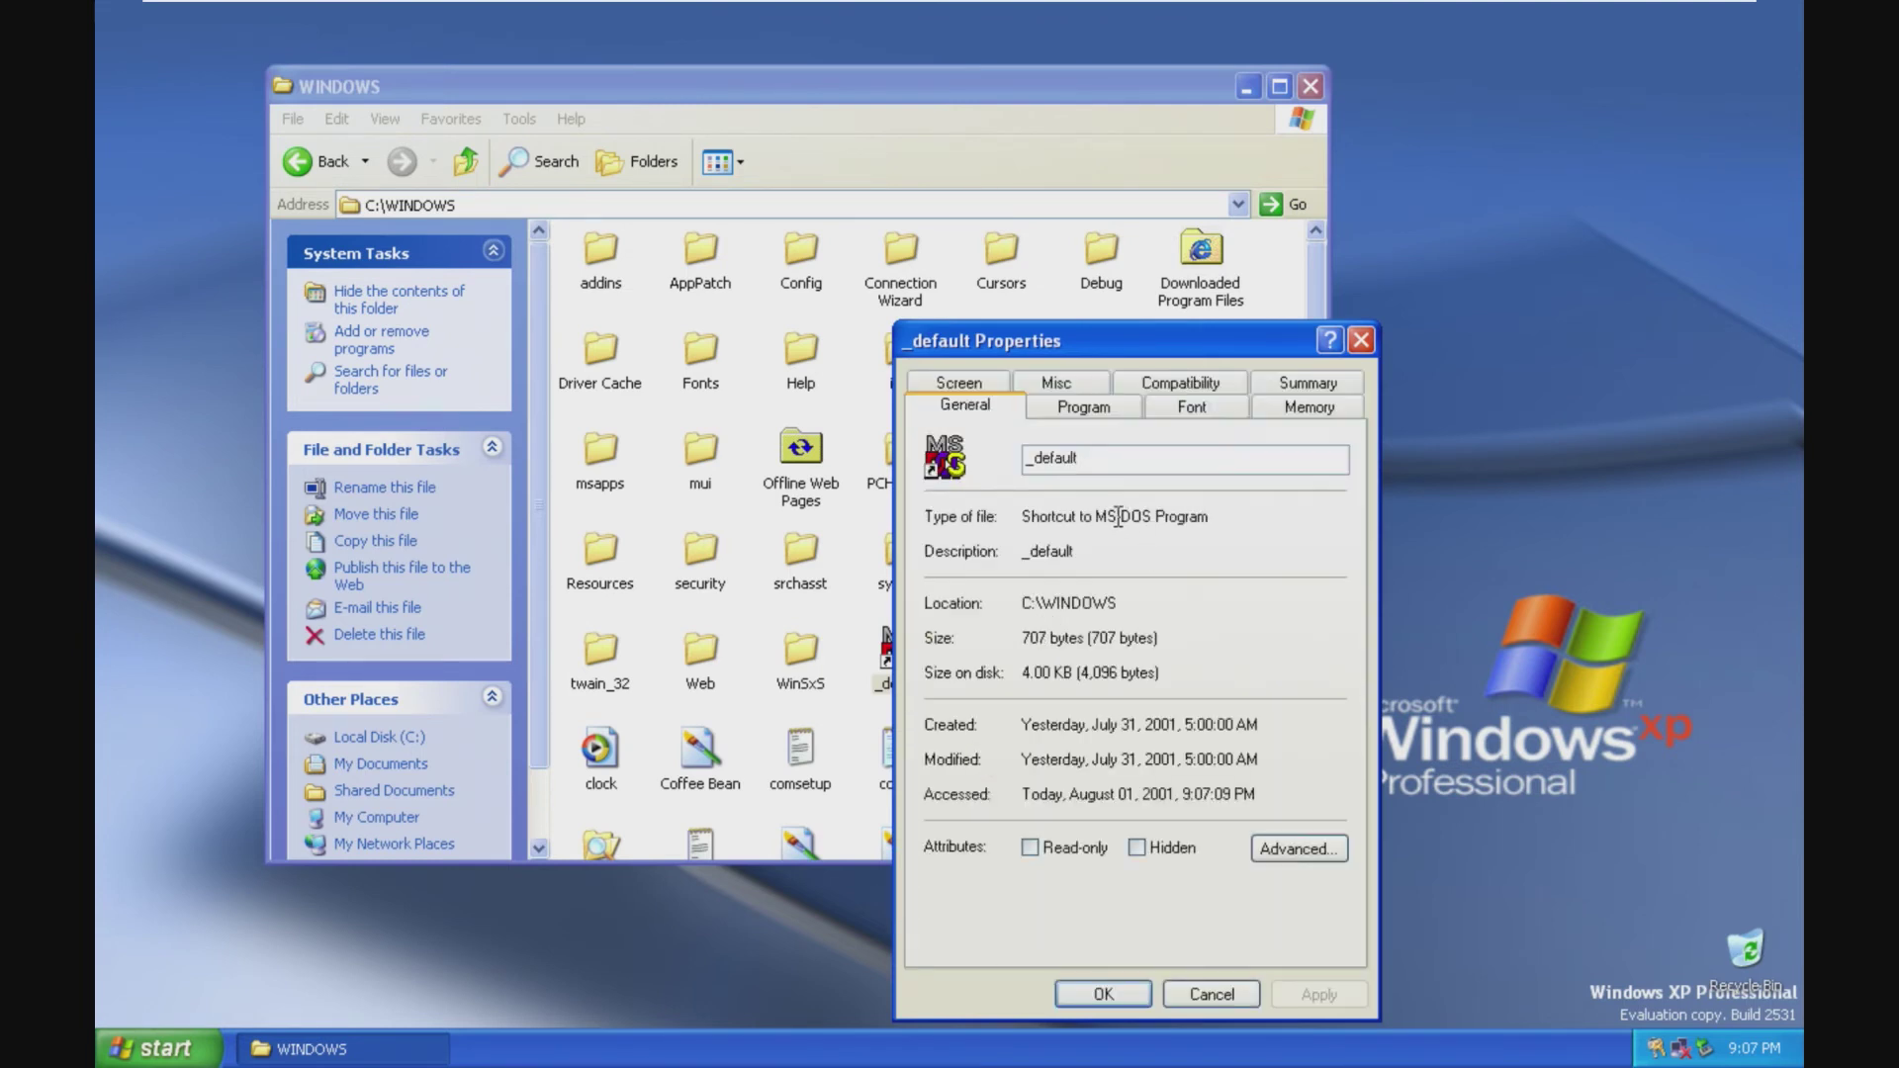
click(1361, 341)
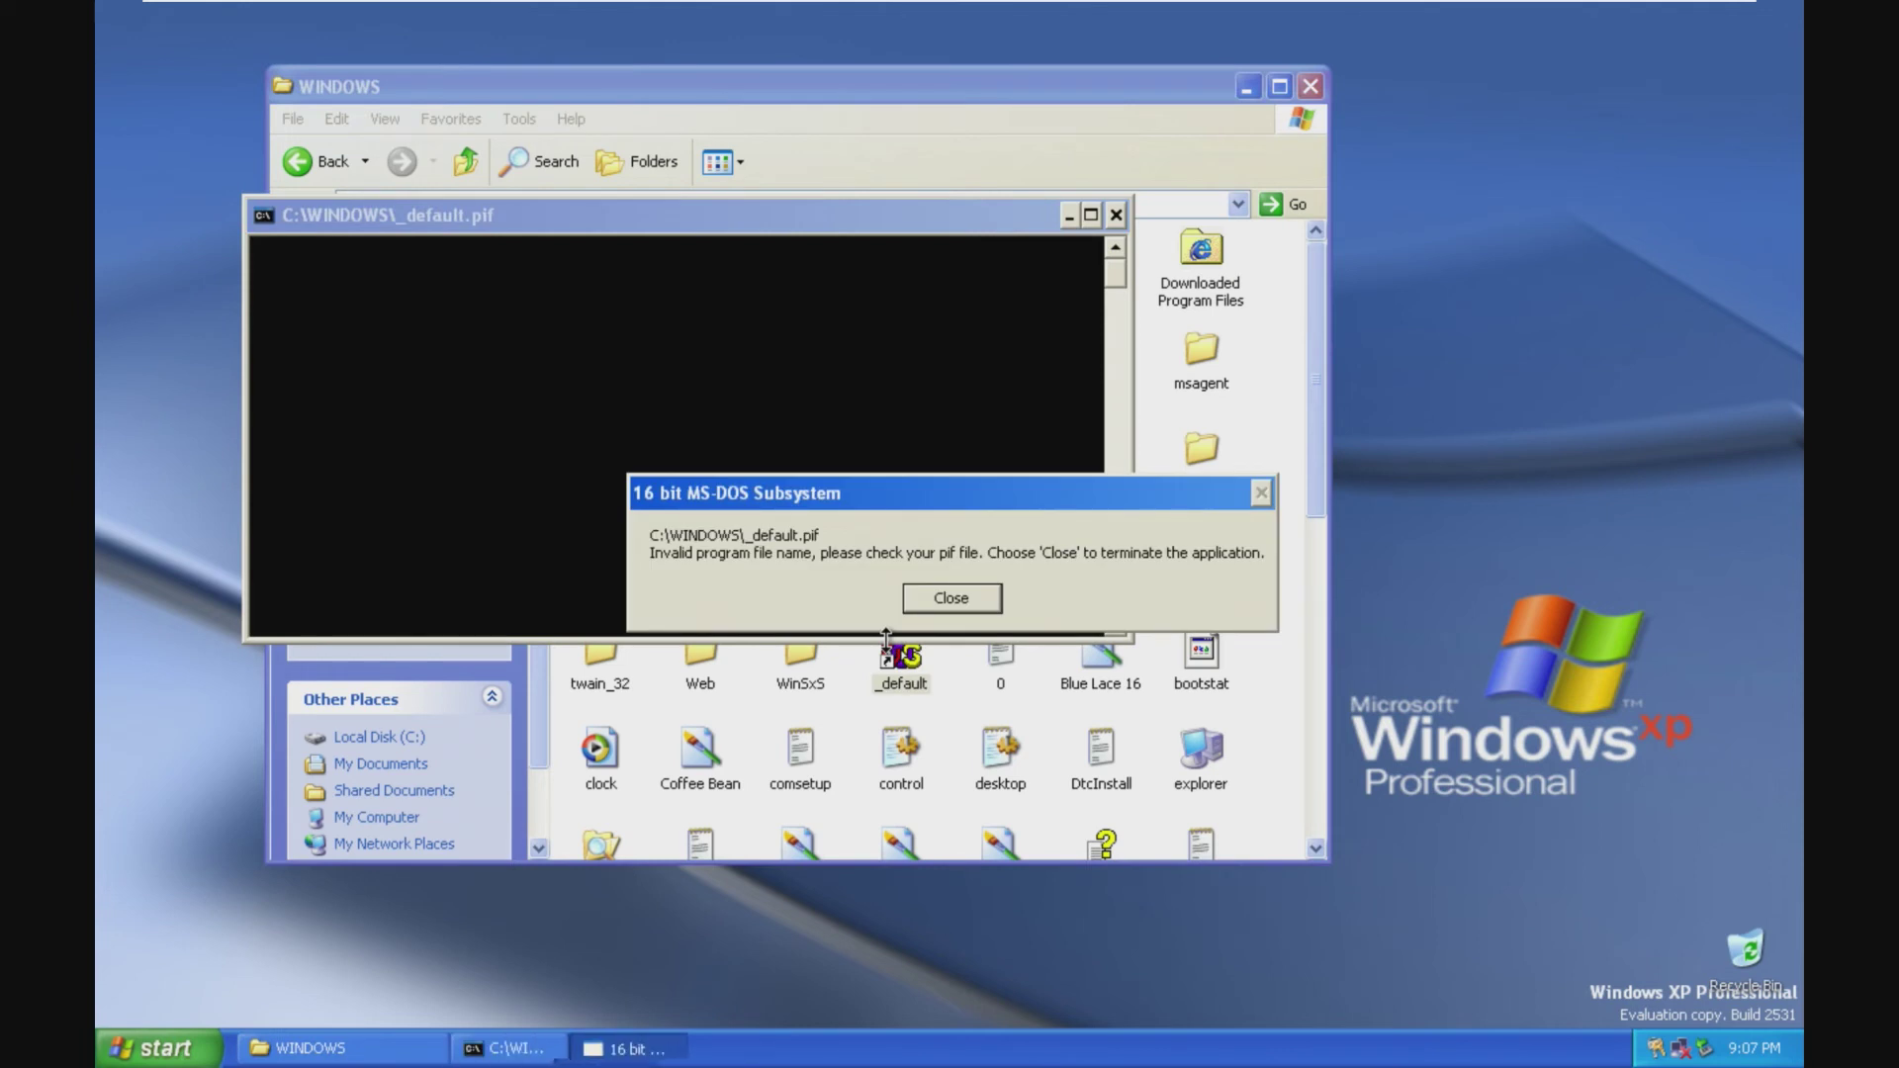
click(950, 599)
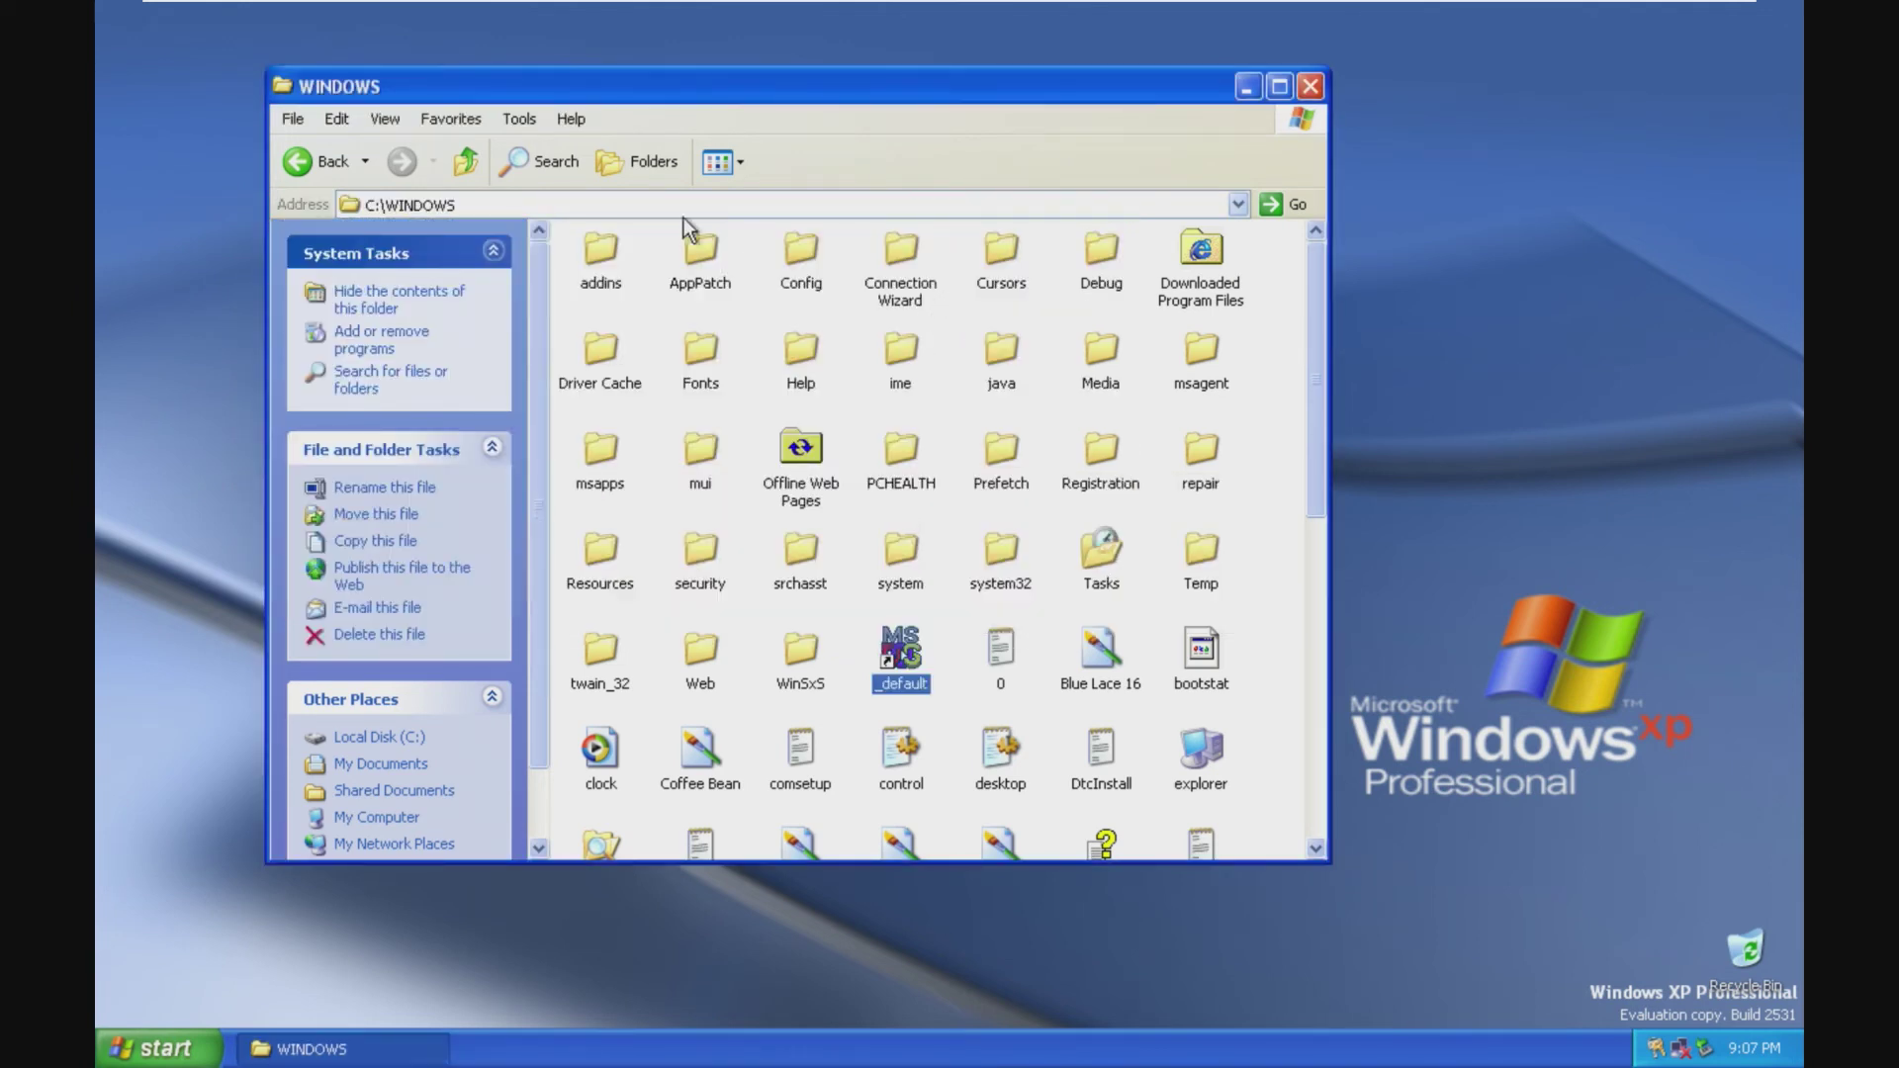
double_click(1201, 752)
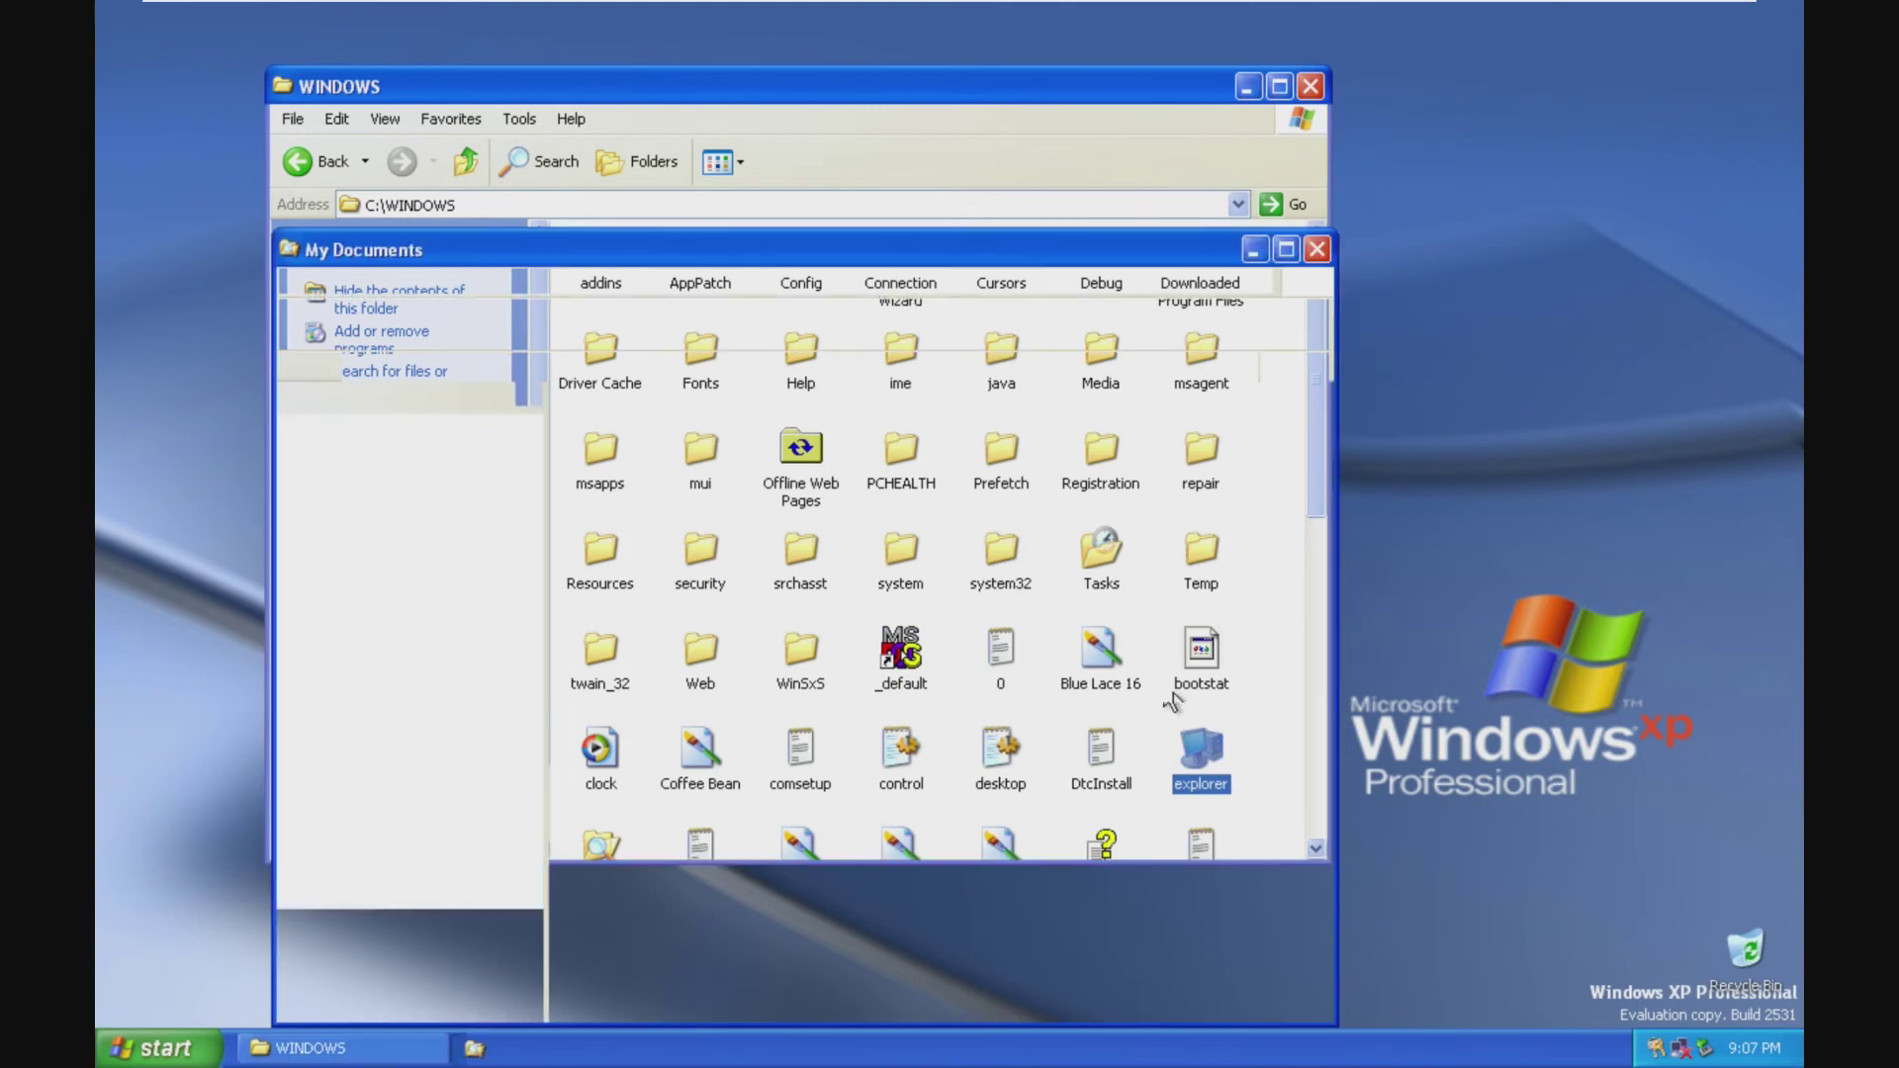
click(1317, 249)
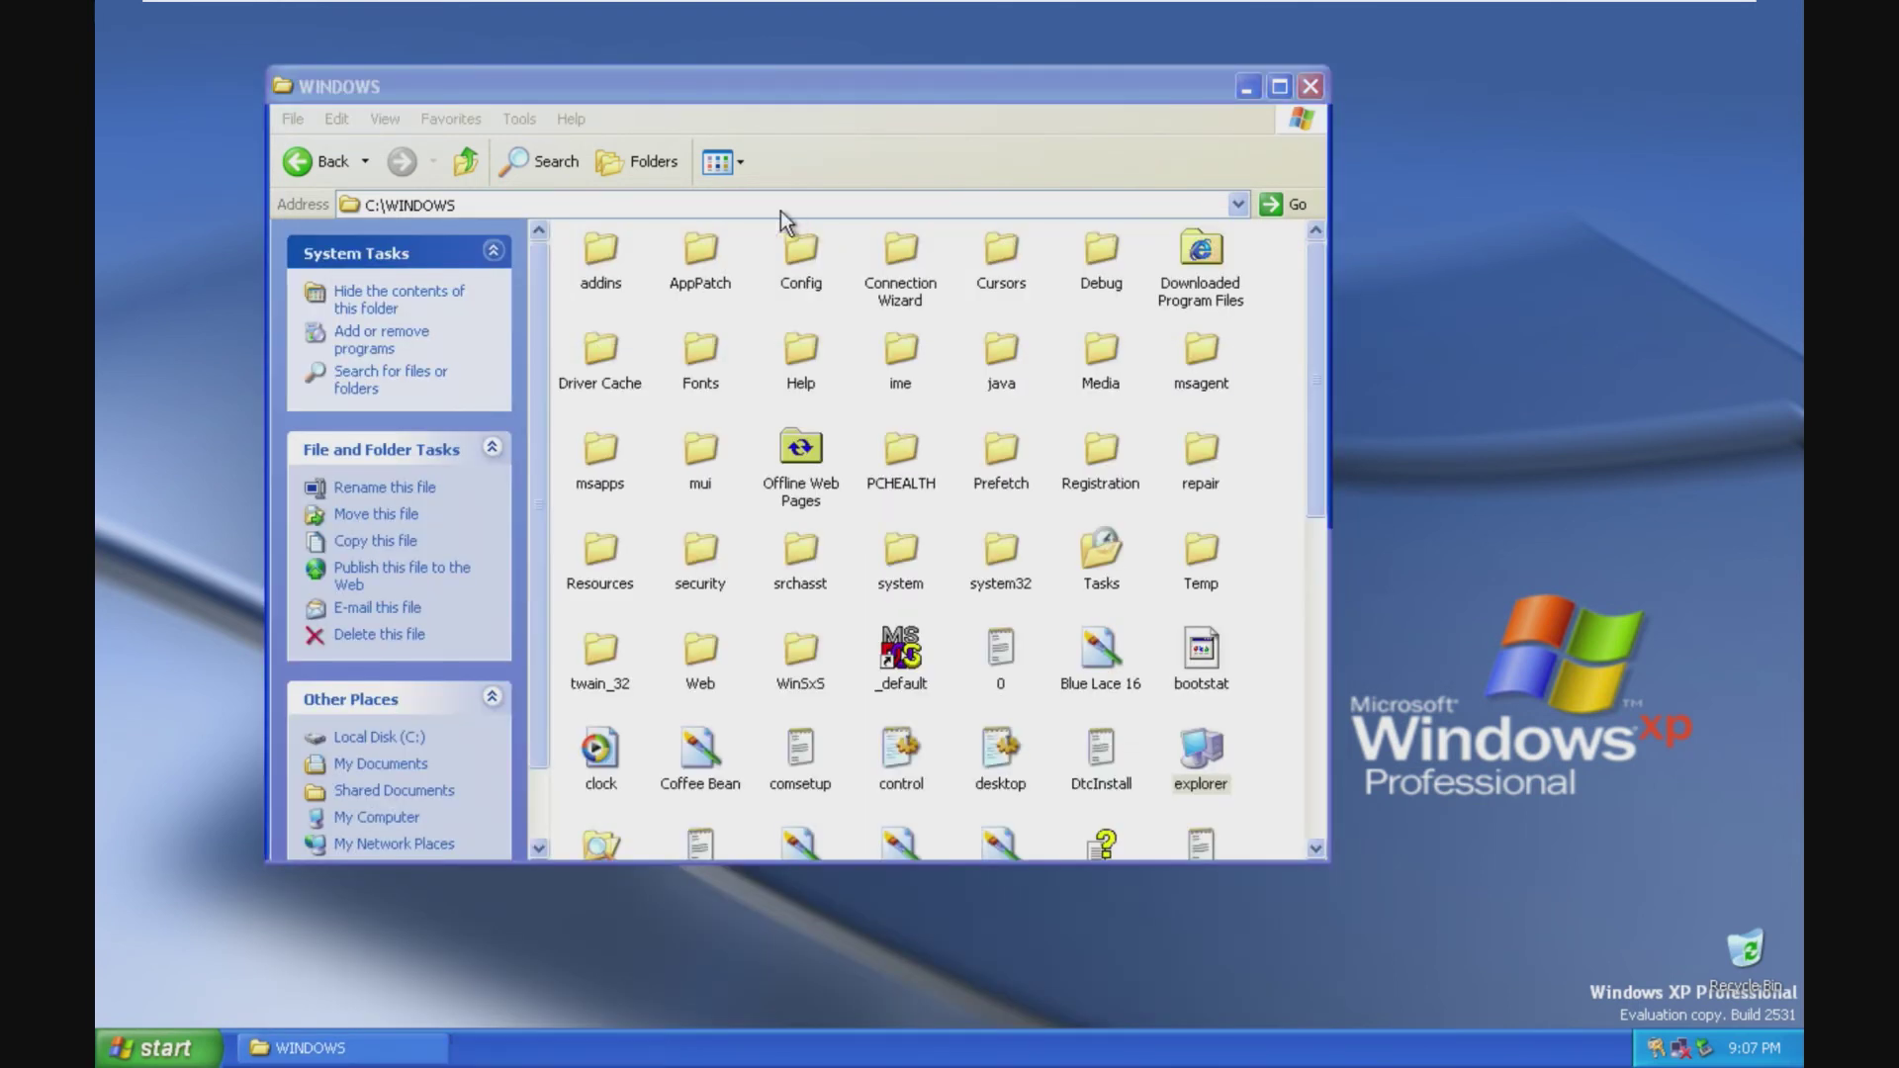
Step: Go back from Local Disk (C:) to My Computer and close the window
click(328, 163)
click(327, 173)
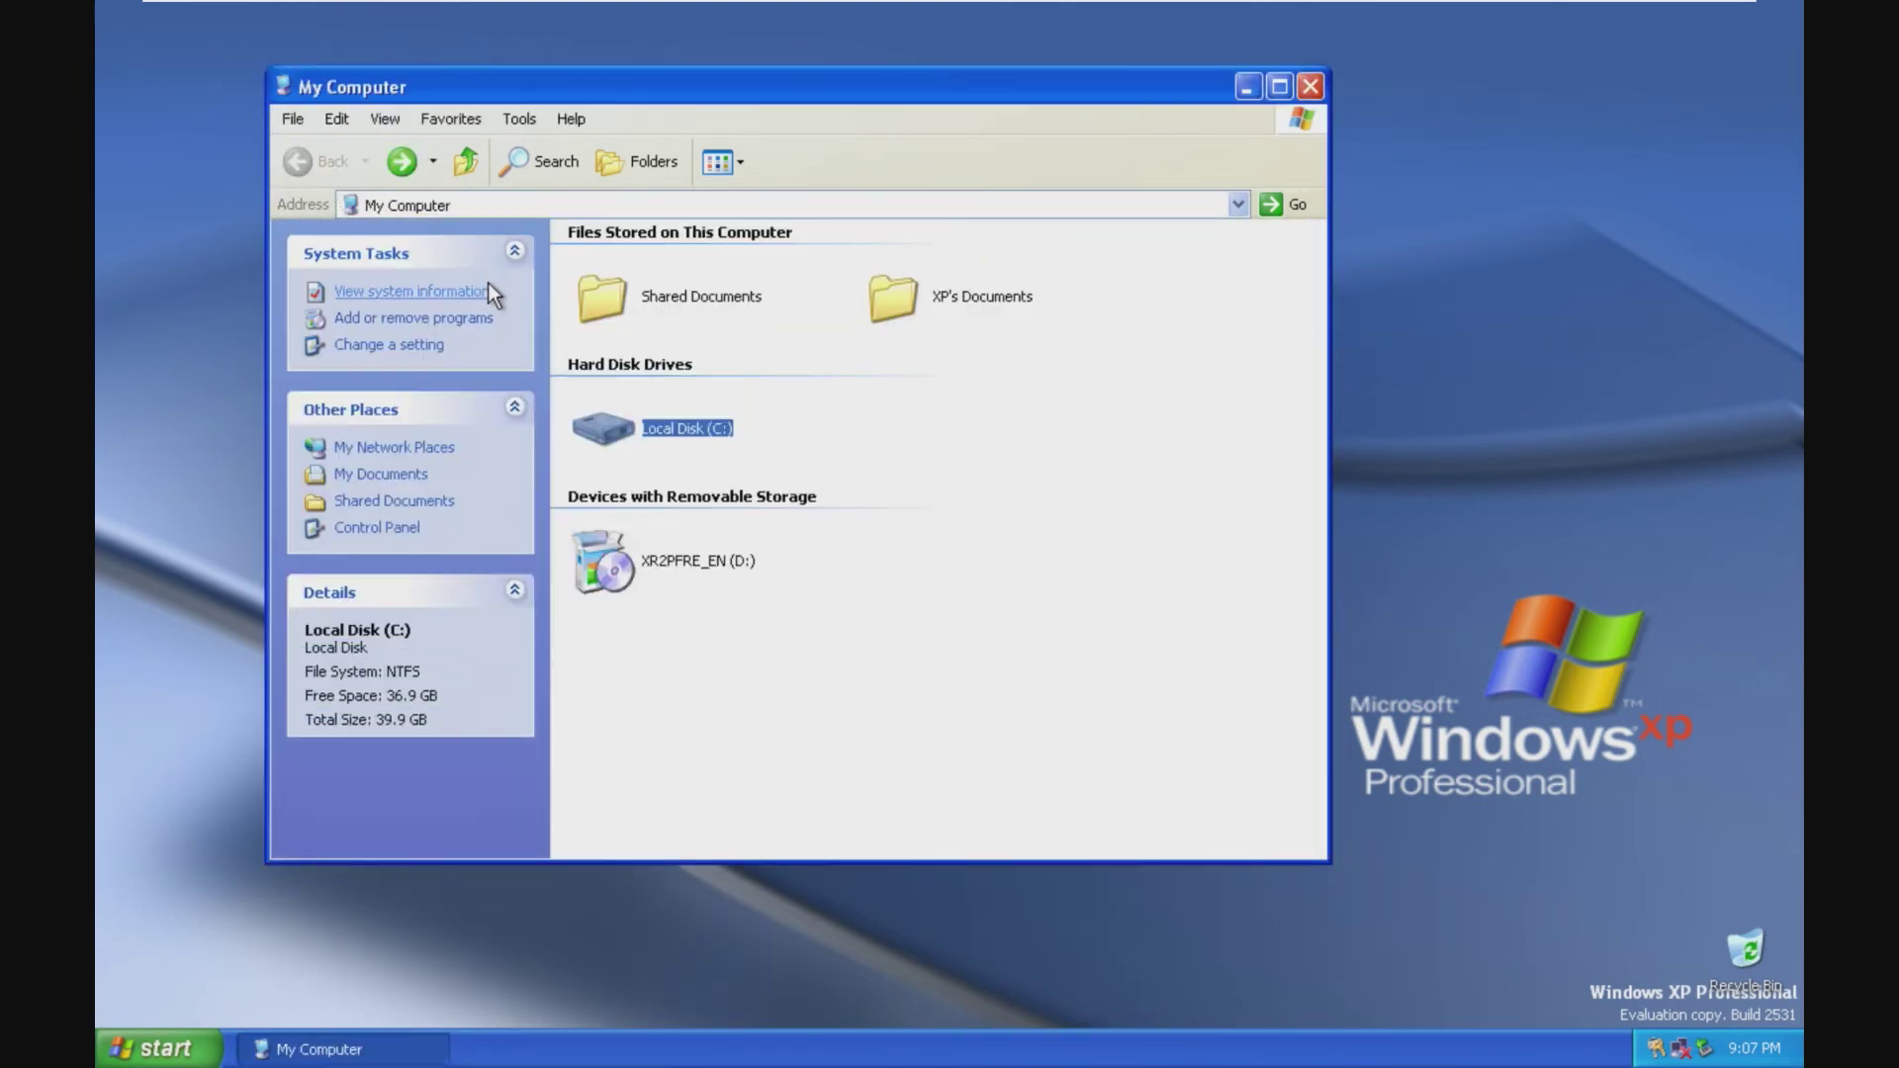
click(1310, 87)
Step: Launch MSN Explorer from the Start menu and agree to use it
click(158, 1048)
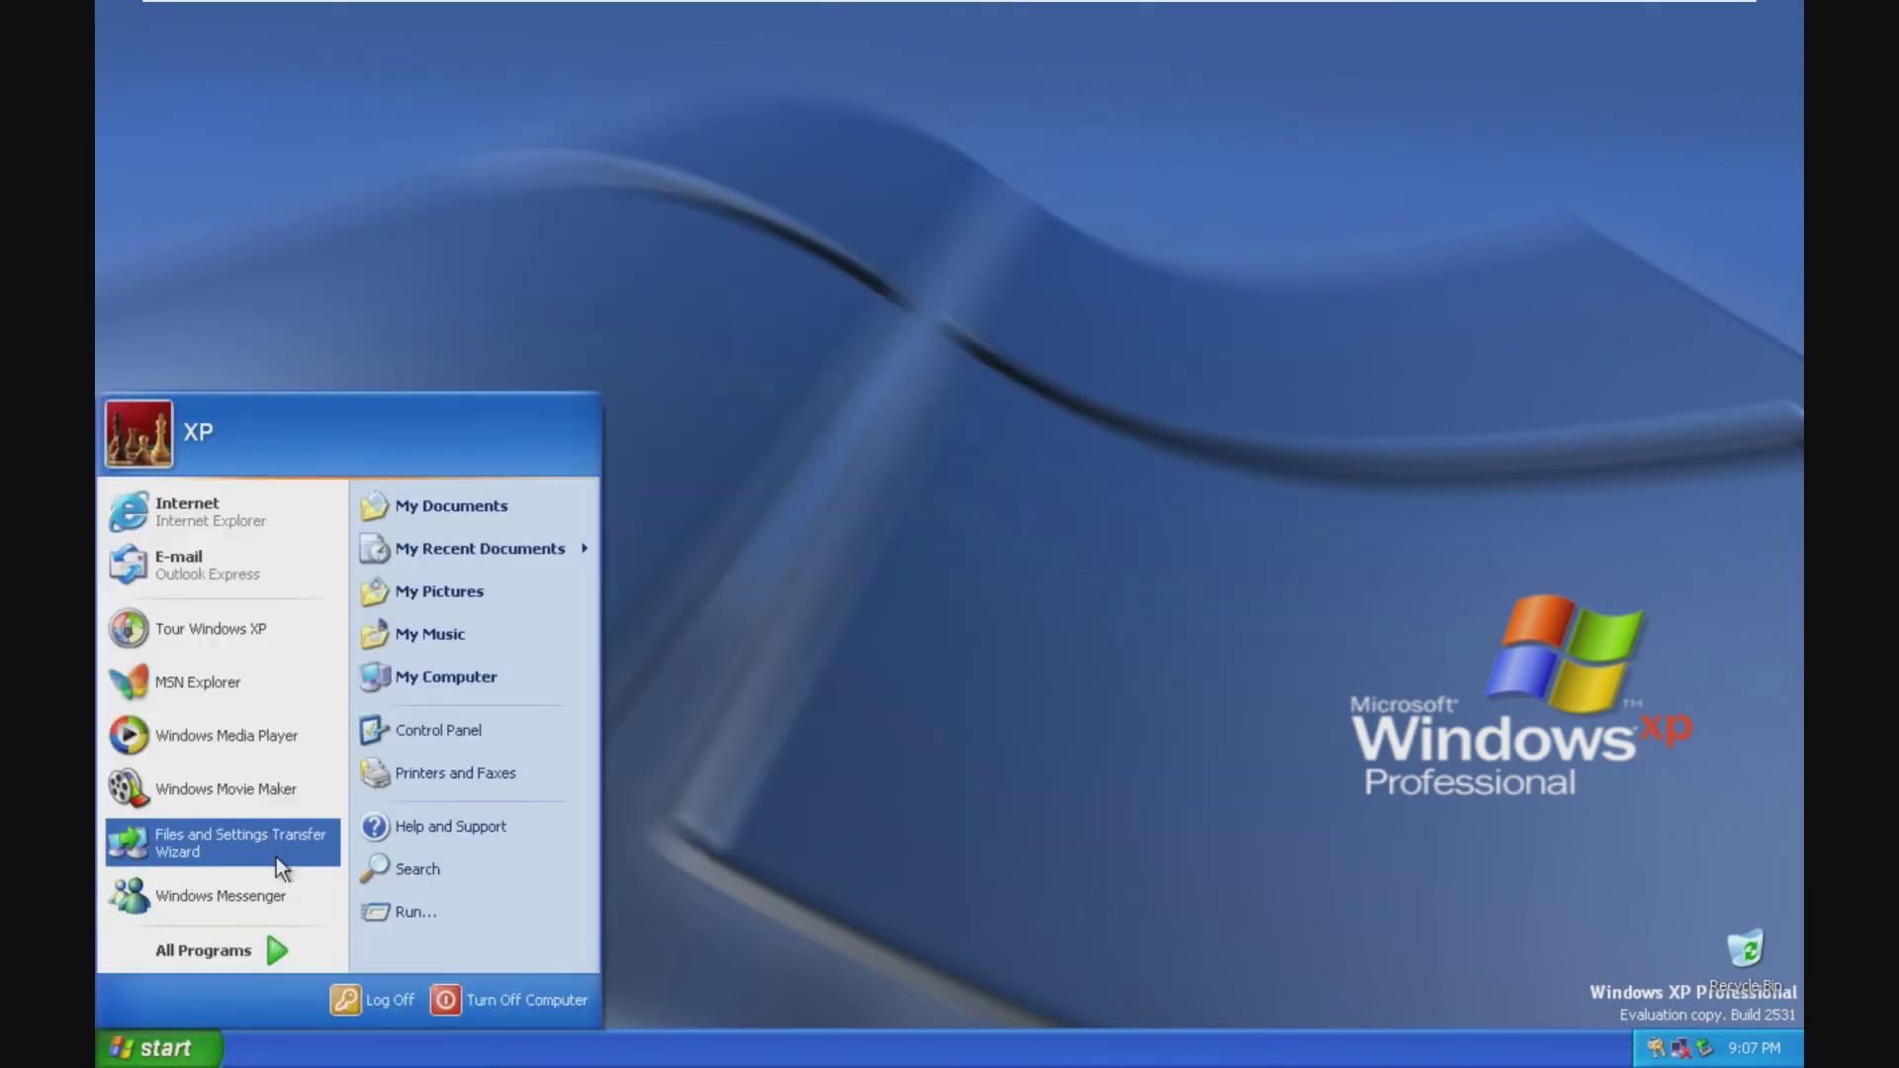
click(255, 685)
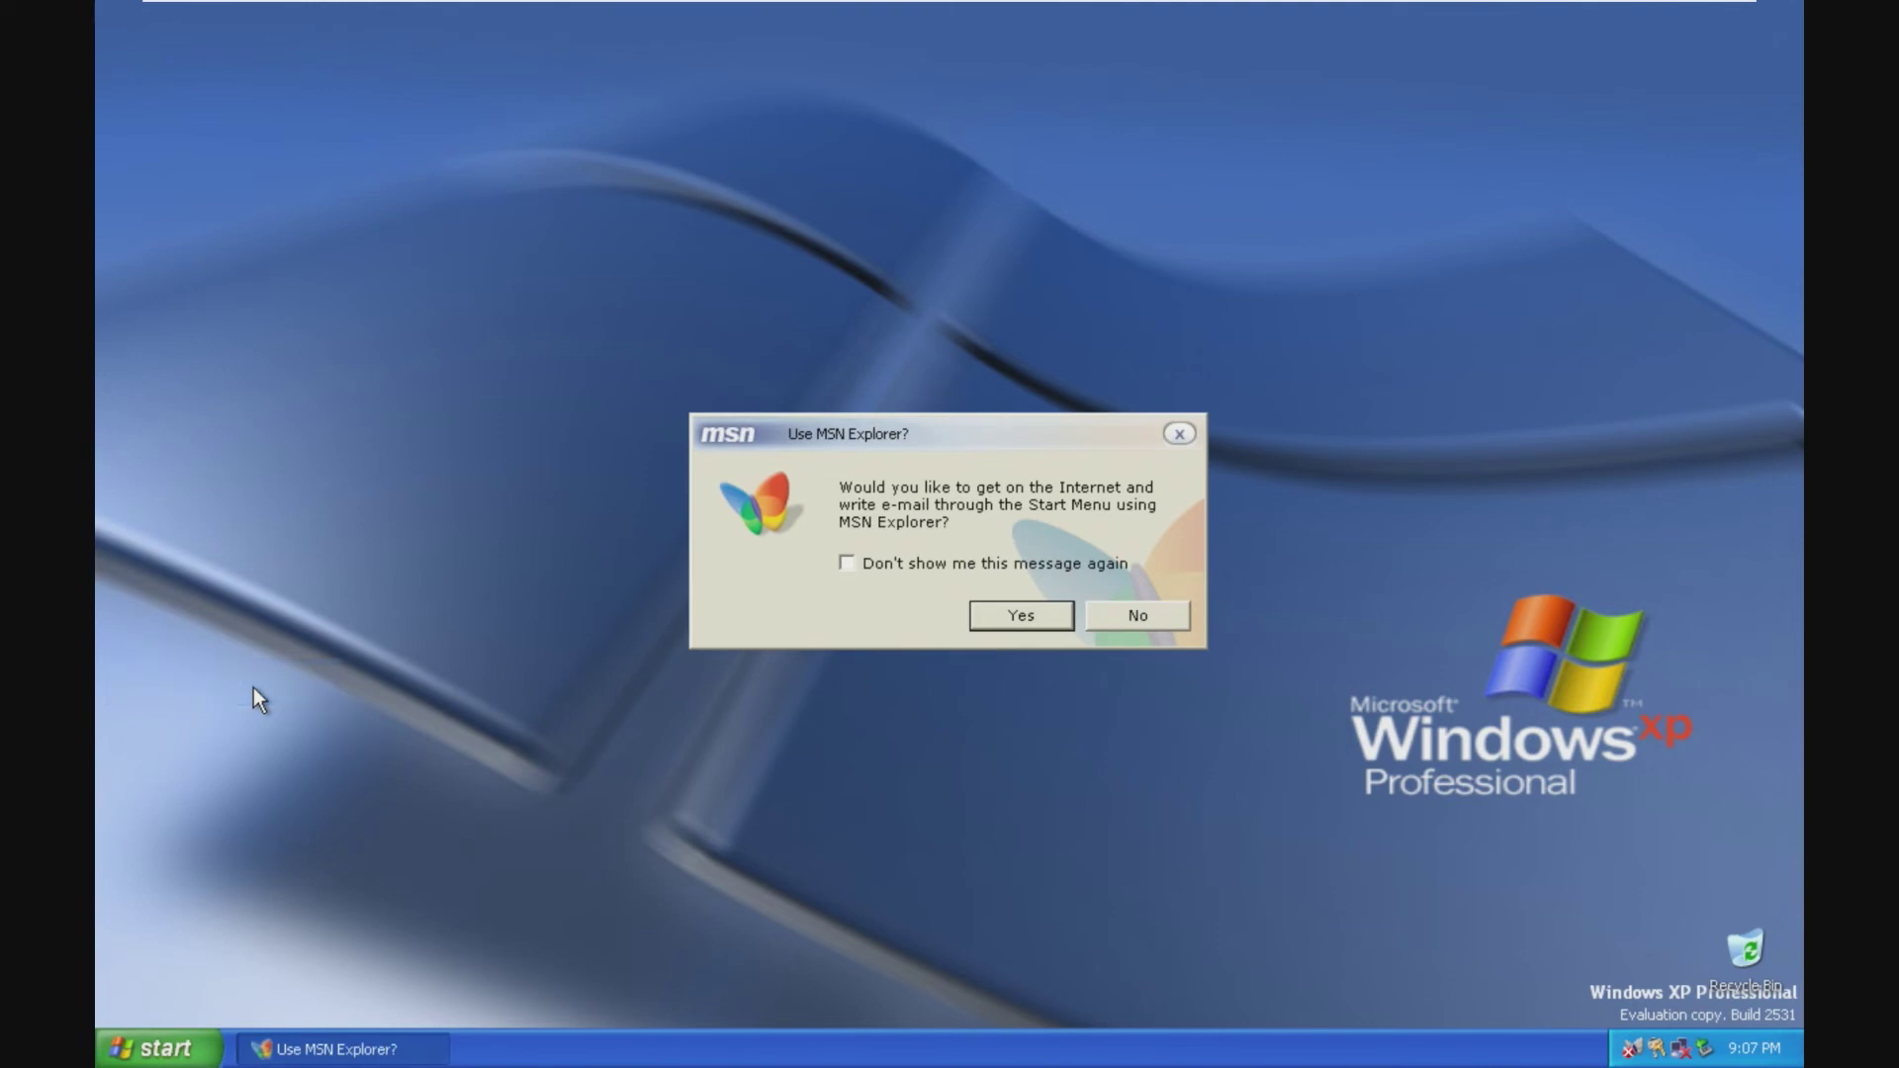
click(1001, 613)
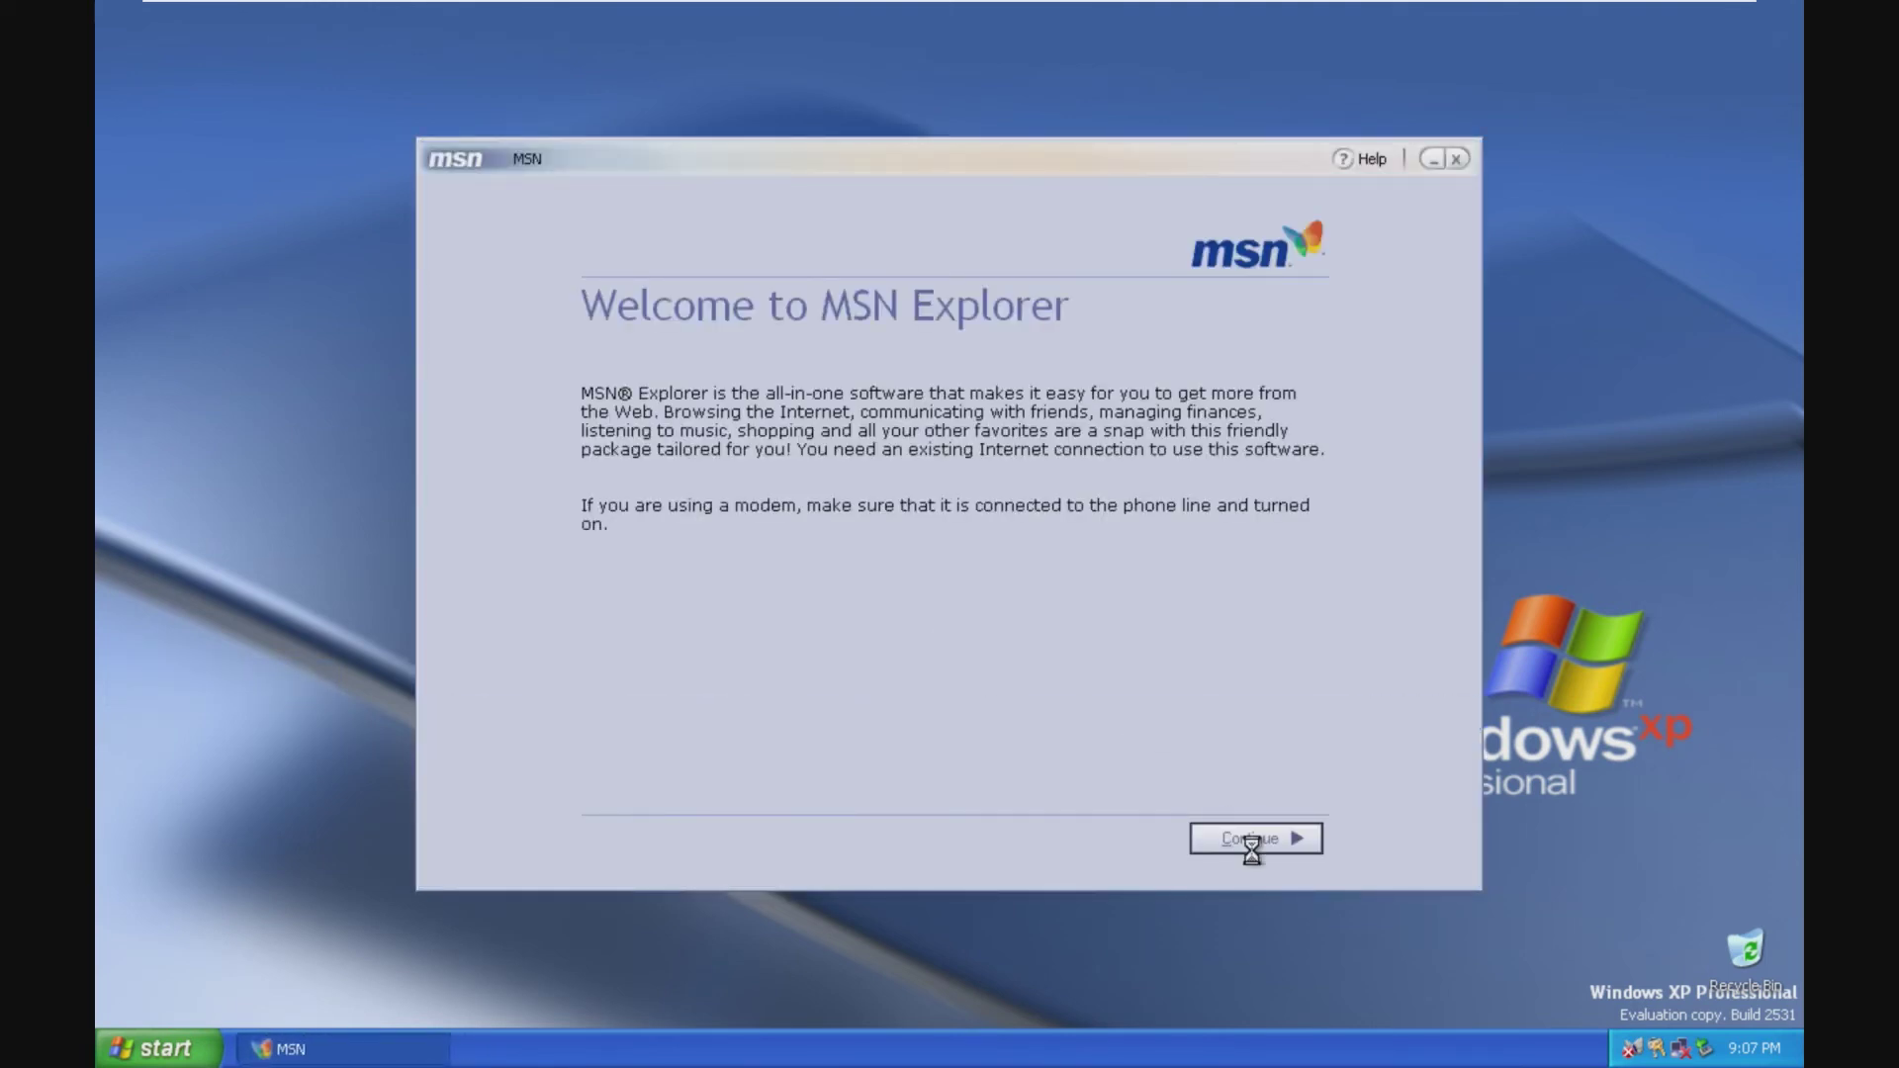
click(1252, 841)
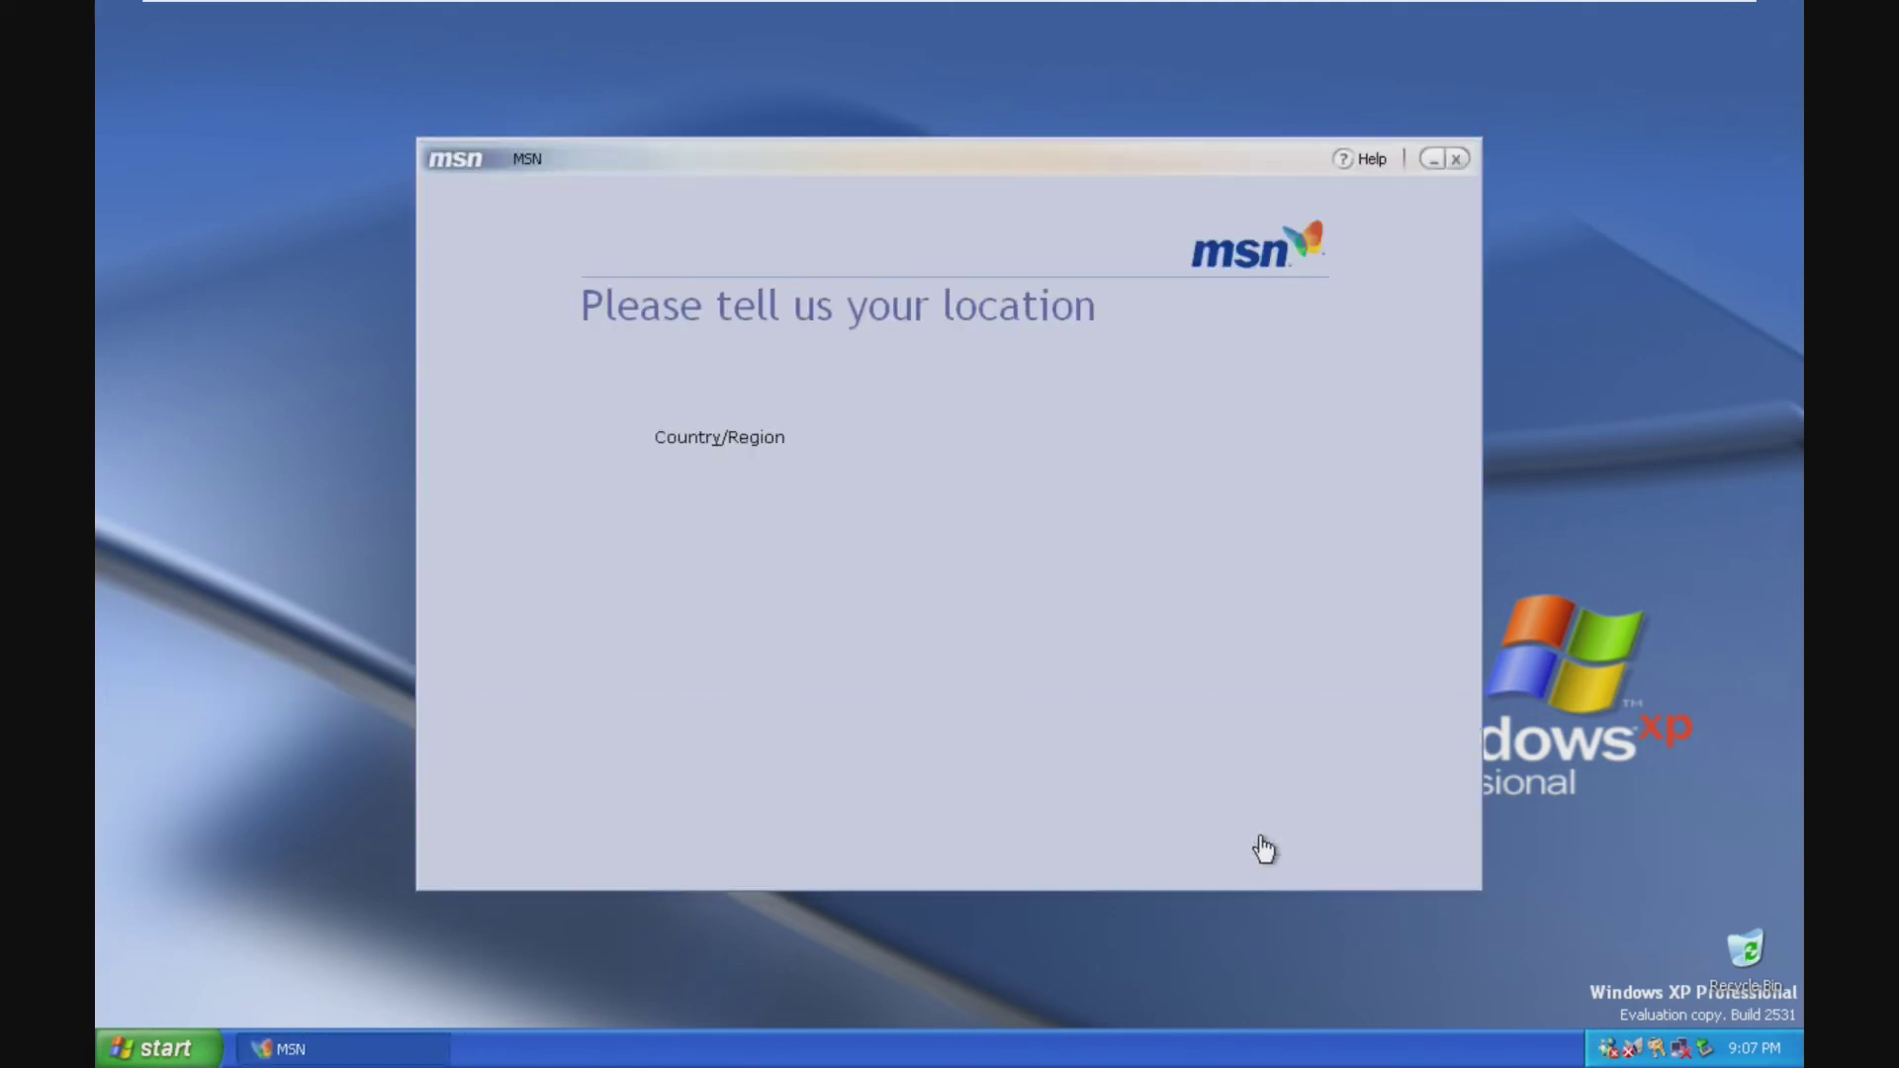
Step: Set the country to Cayman Islands and region to Singapore, then finish the Internet signup
click(994, 440)
click(989, 430)
click(989, 430)
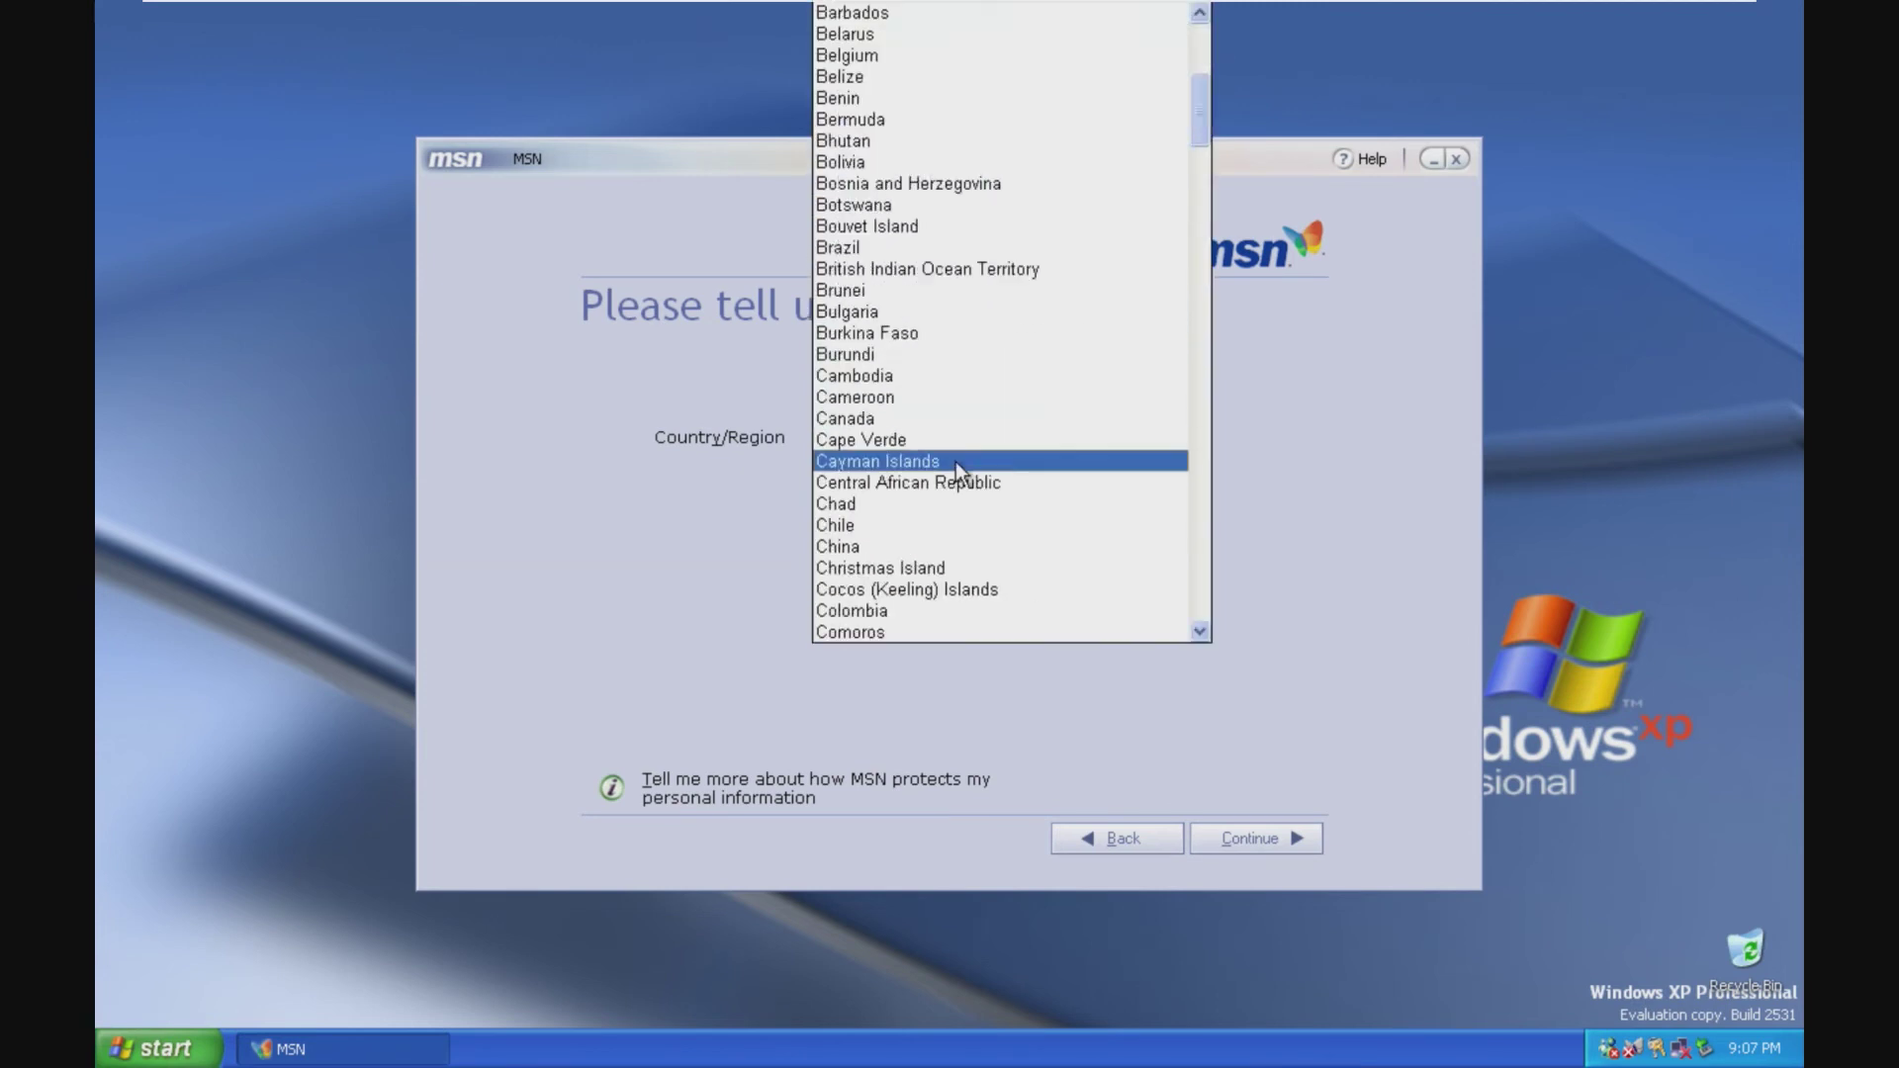
click(956, 465)
click(1241, 841)
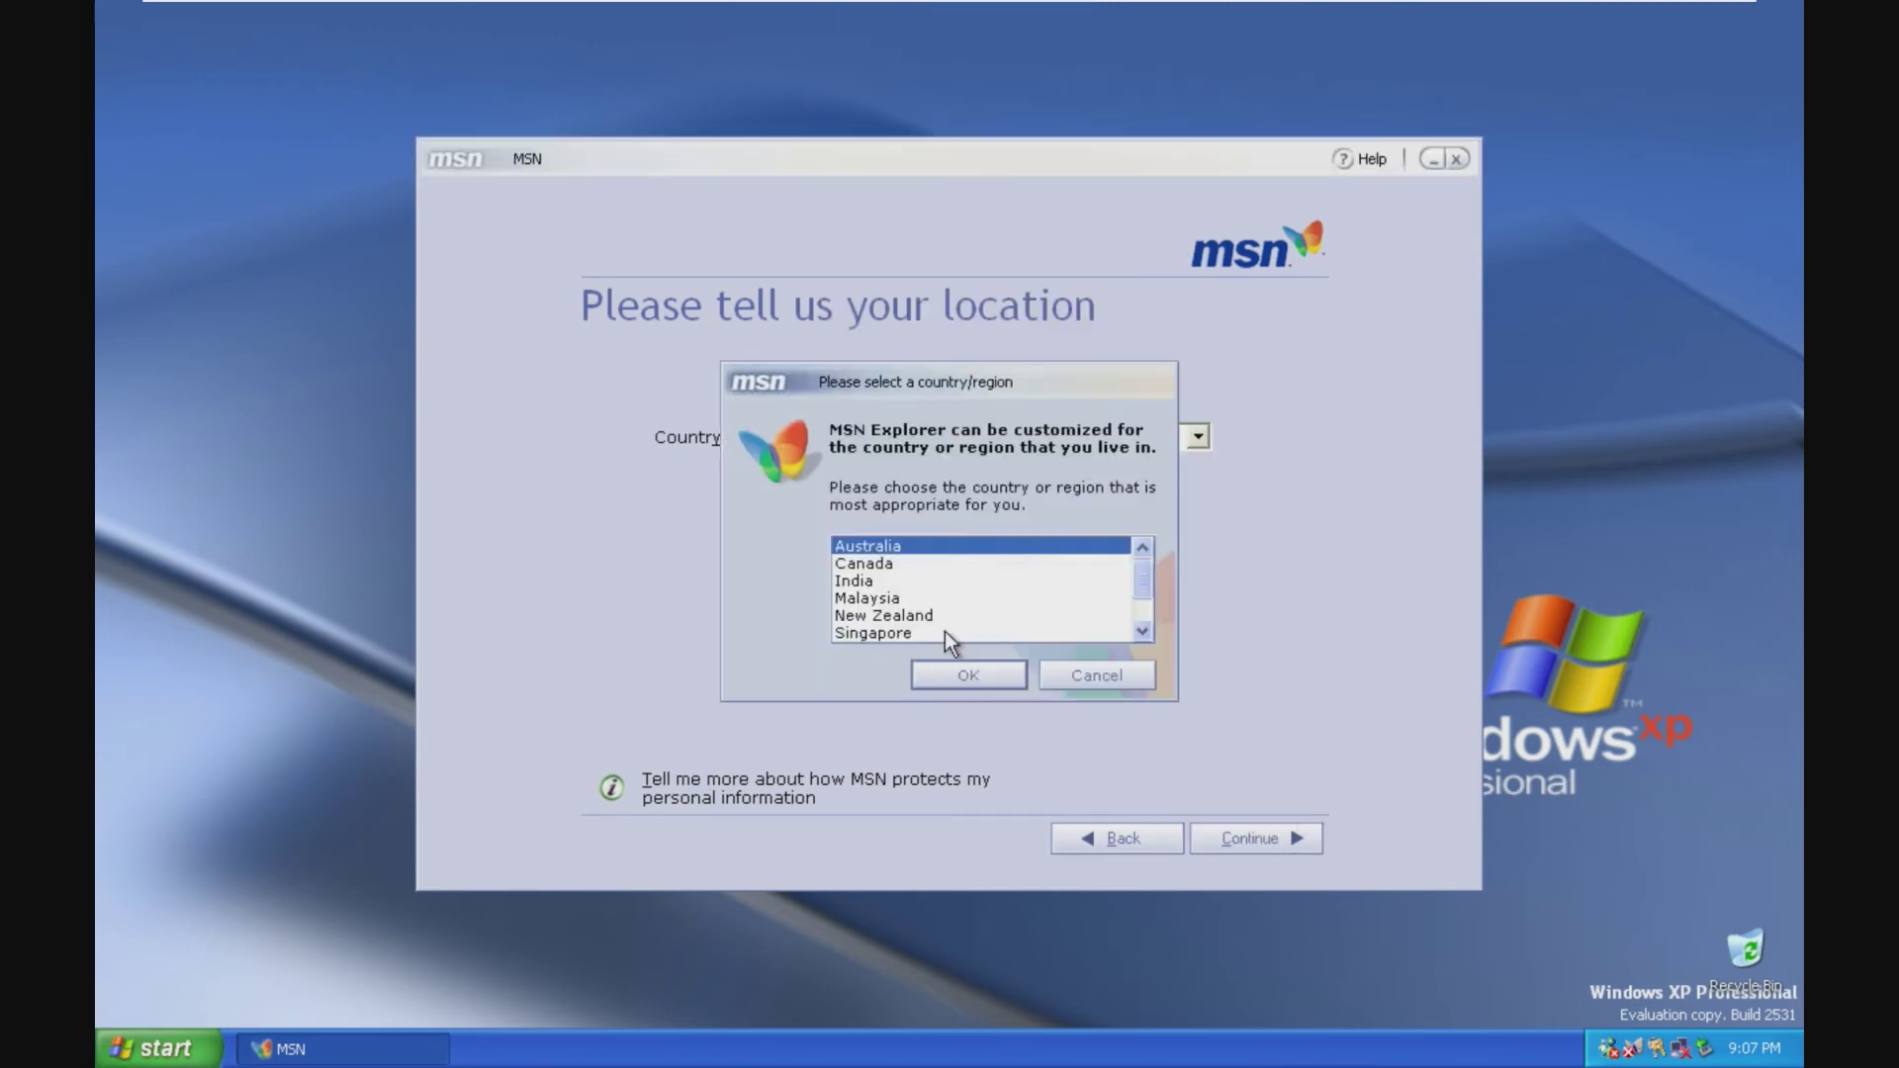
click(941, 633)
click(966, 669)
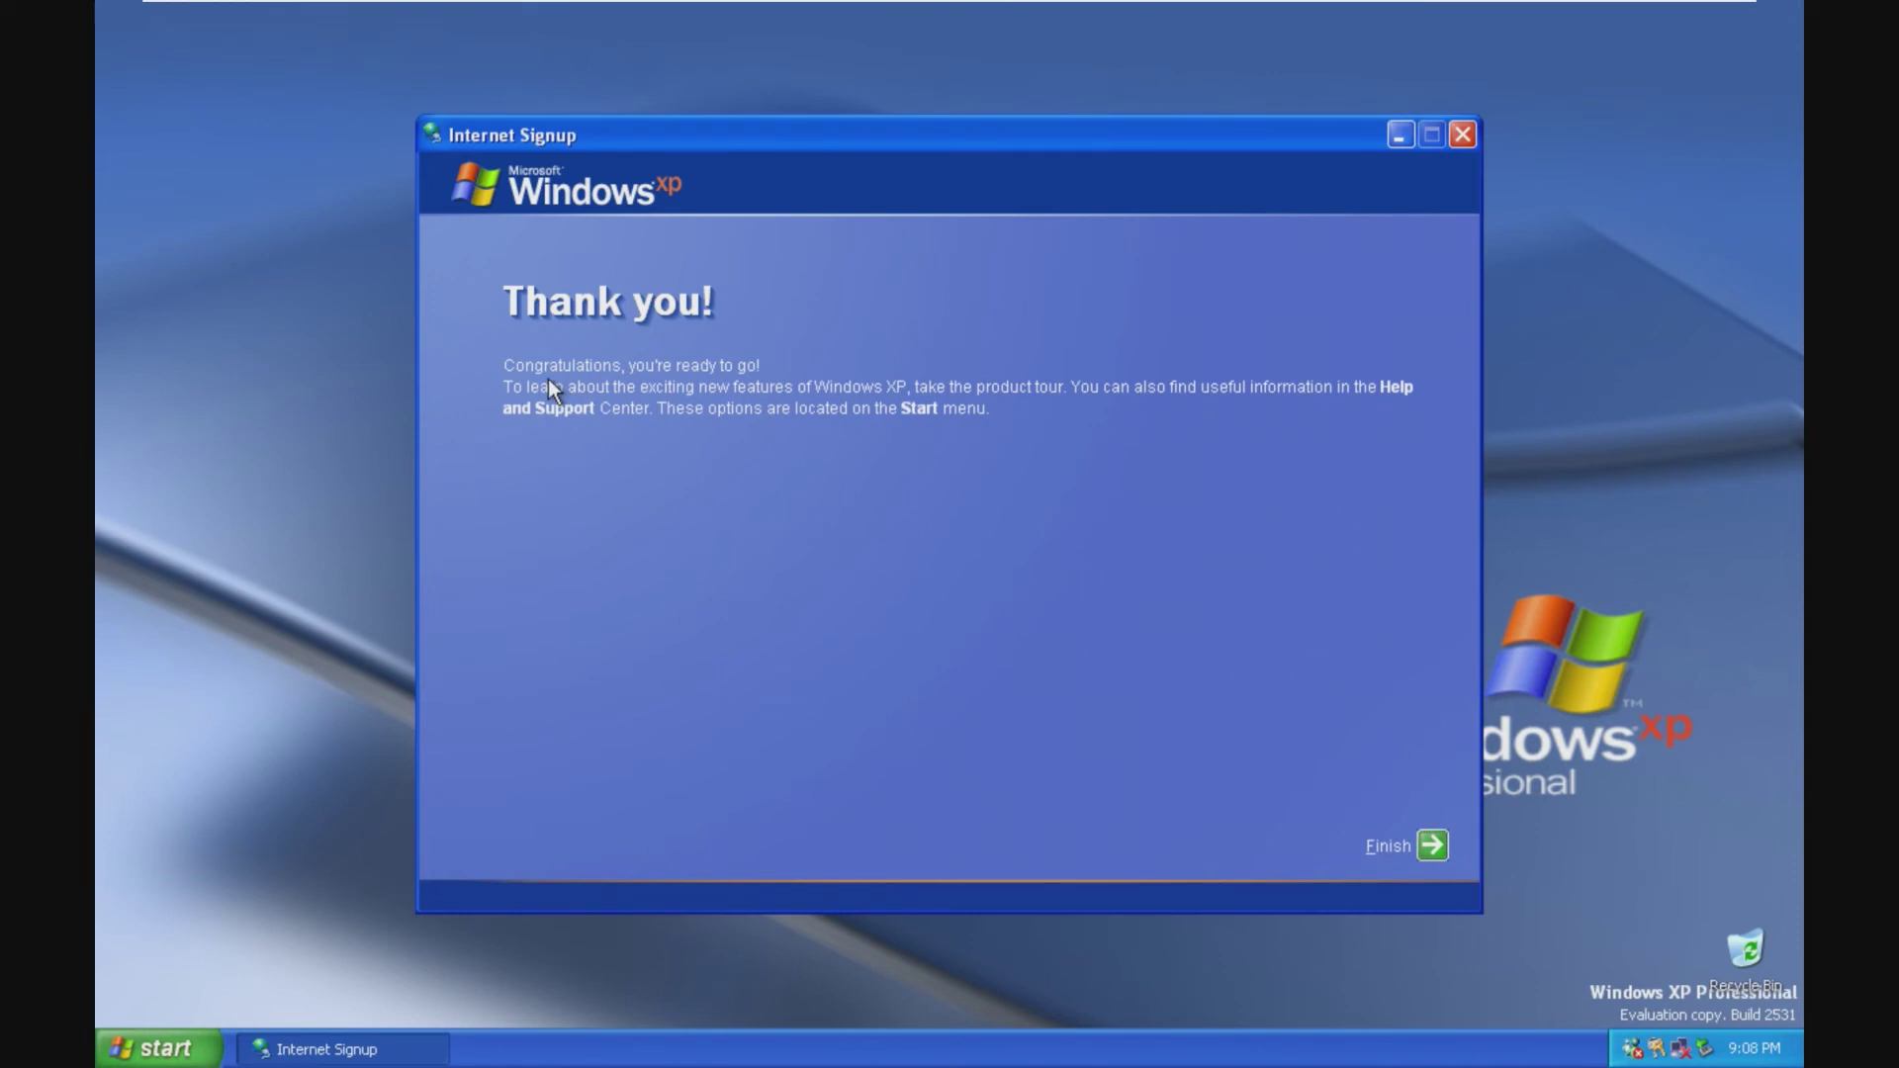
click(1431, 845)
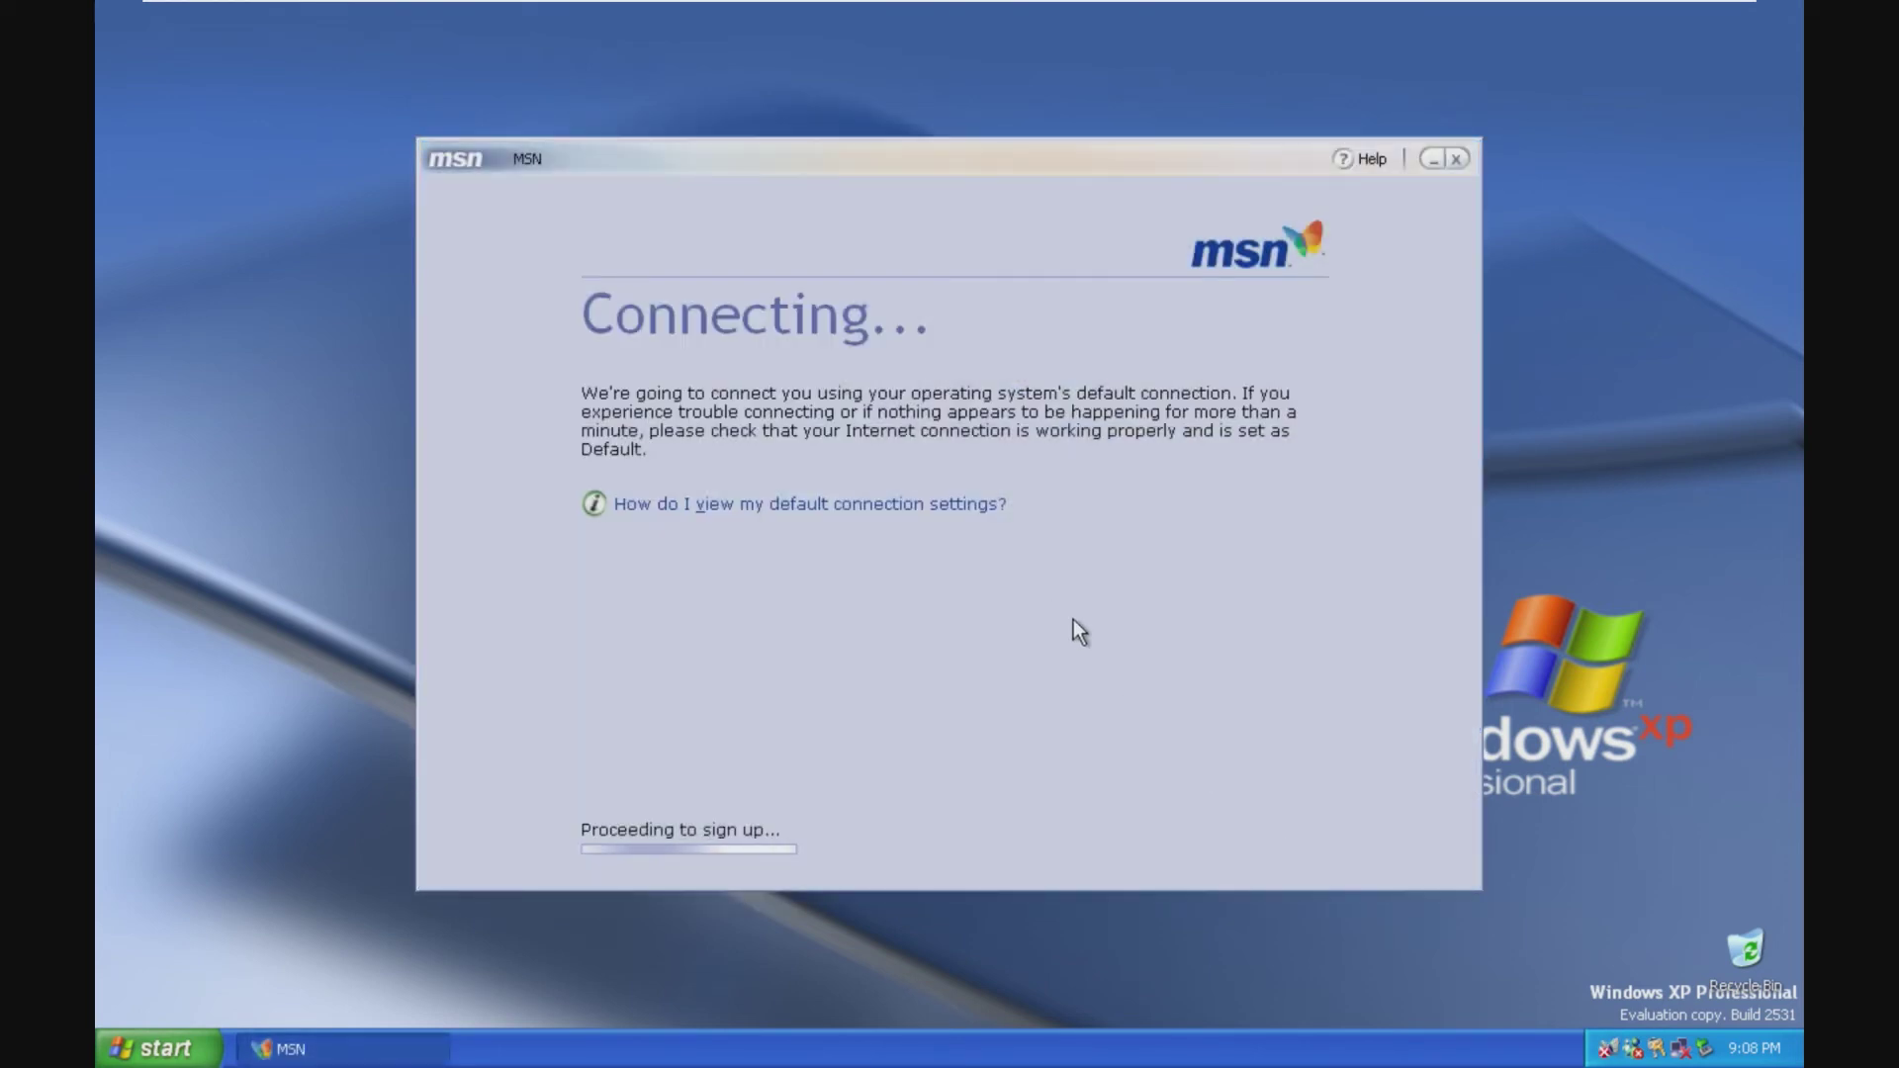
Step: Connect the VM's network adapter via VM > Removable Devices > Network Adapter
mouse_move(708, 2)
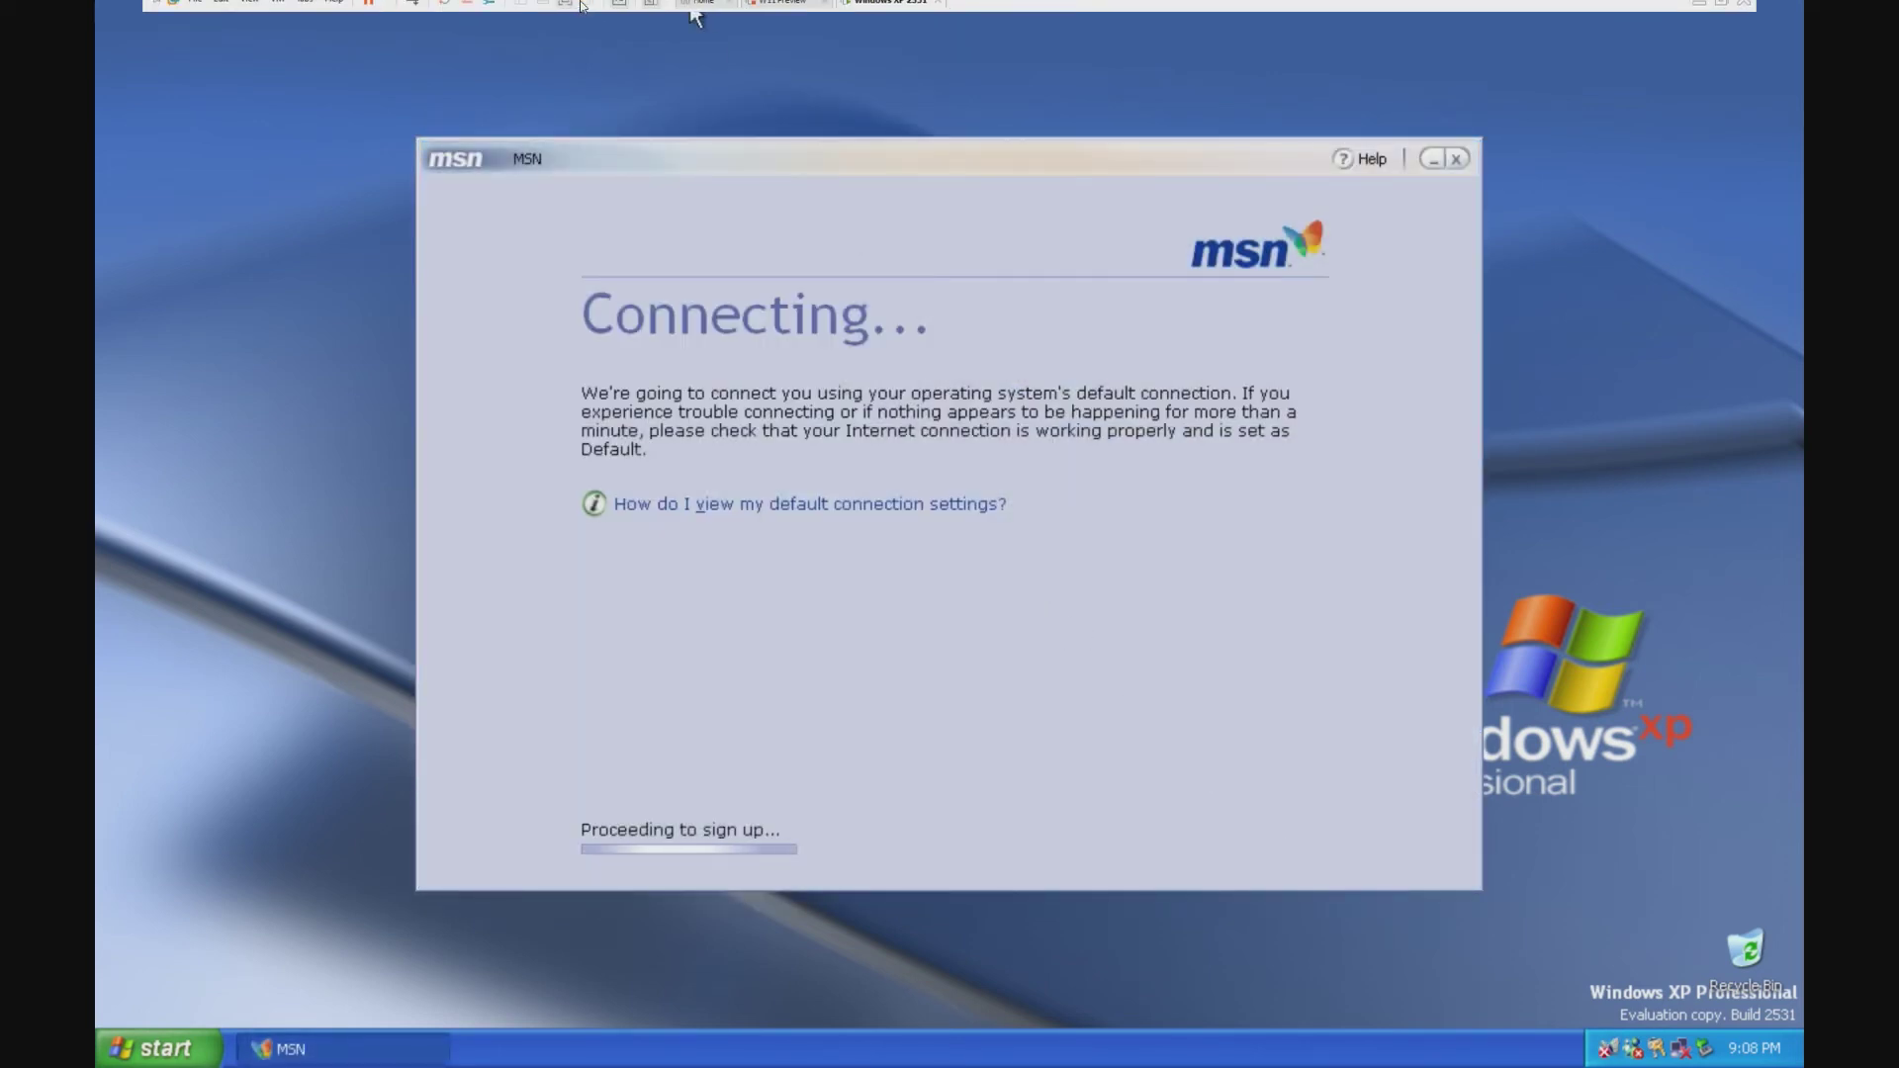
click(277, 10)
mouse_move(288, 49)
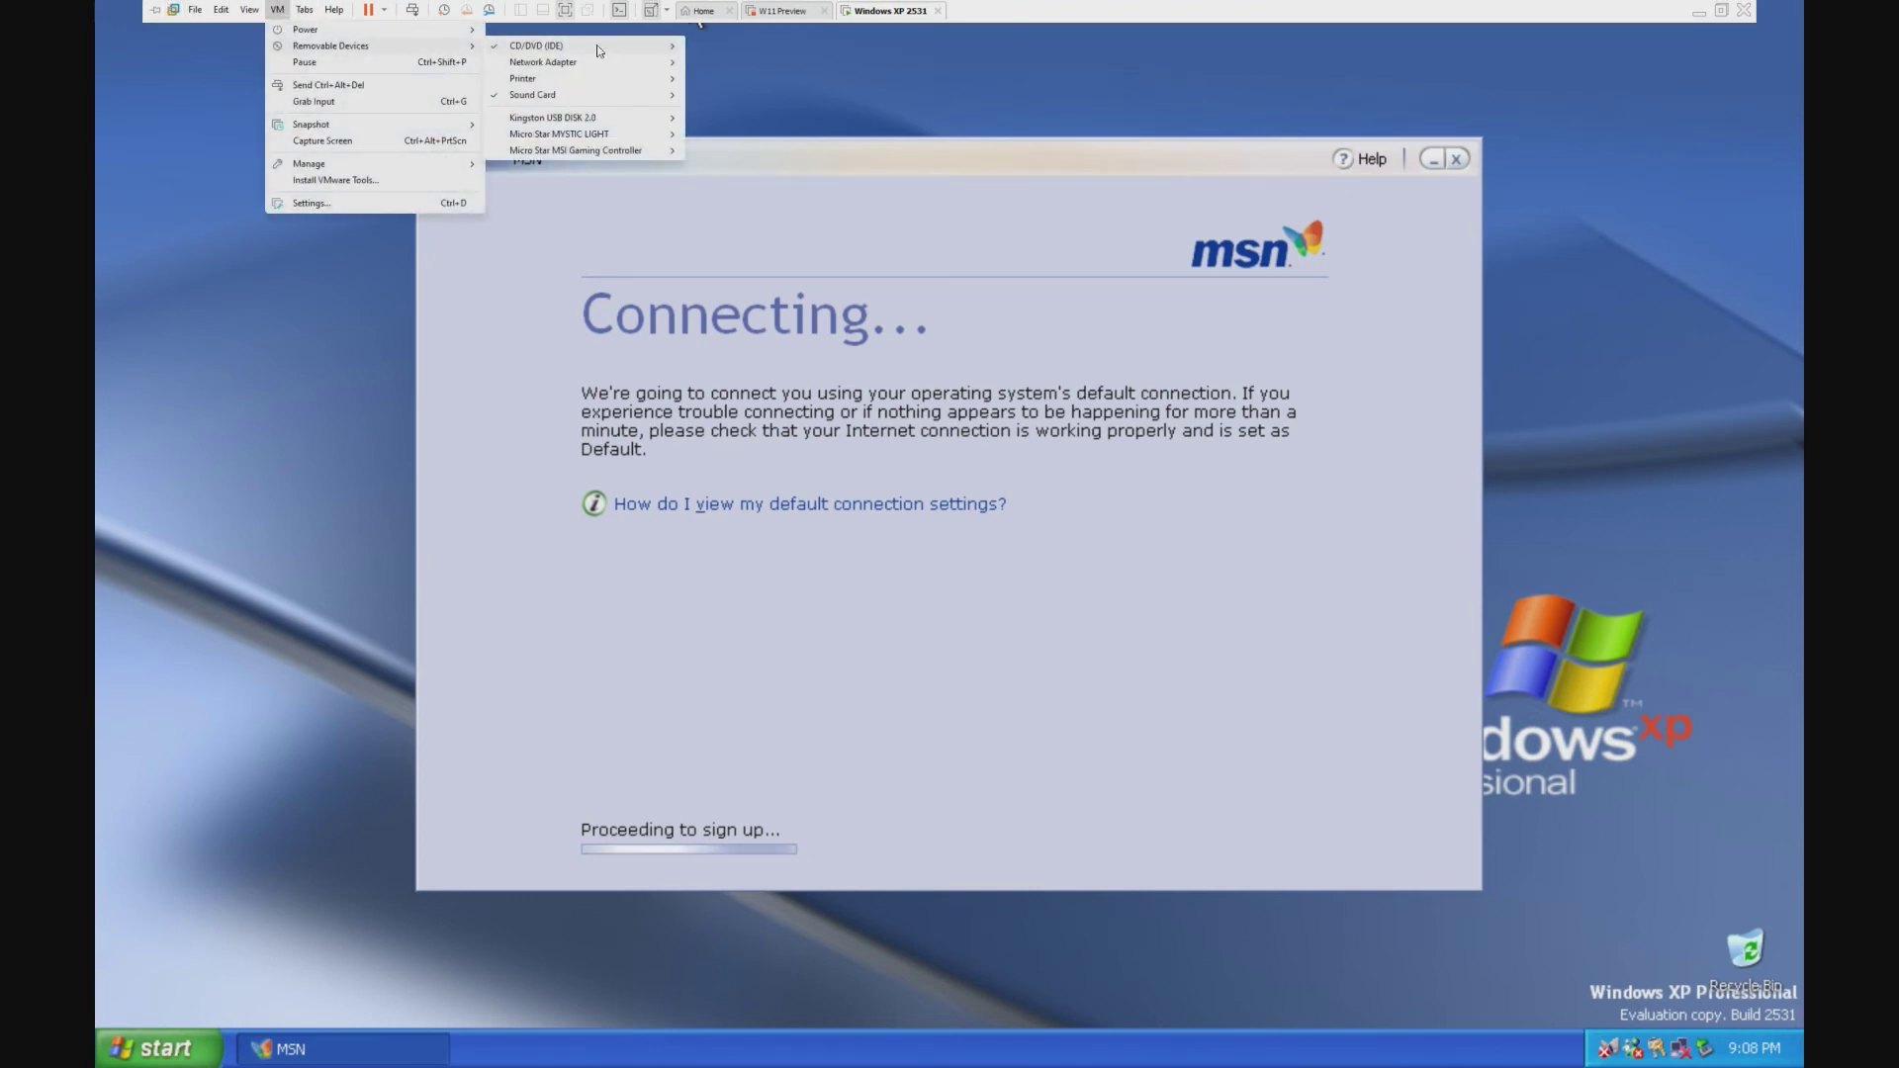
mouse_move(607, 65)
click(729, 63)
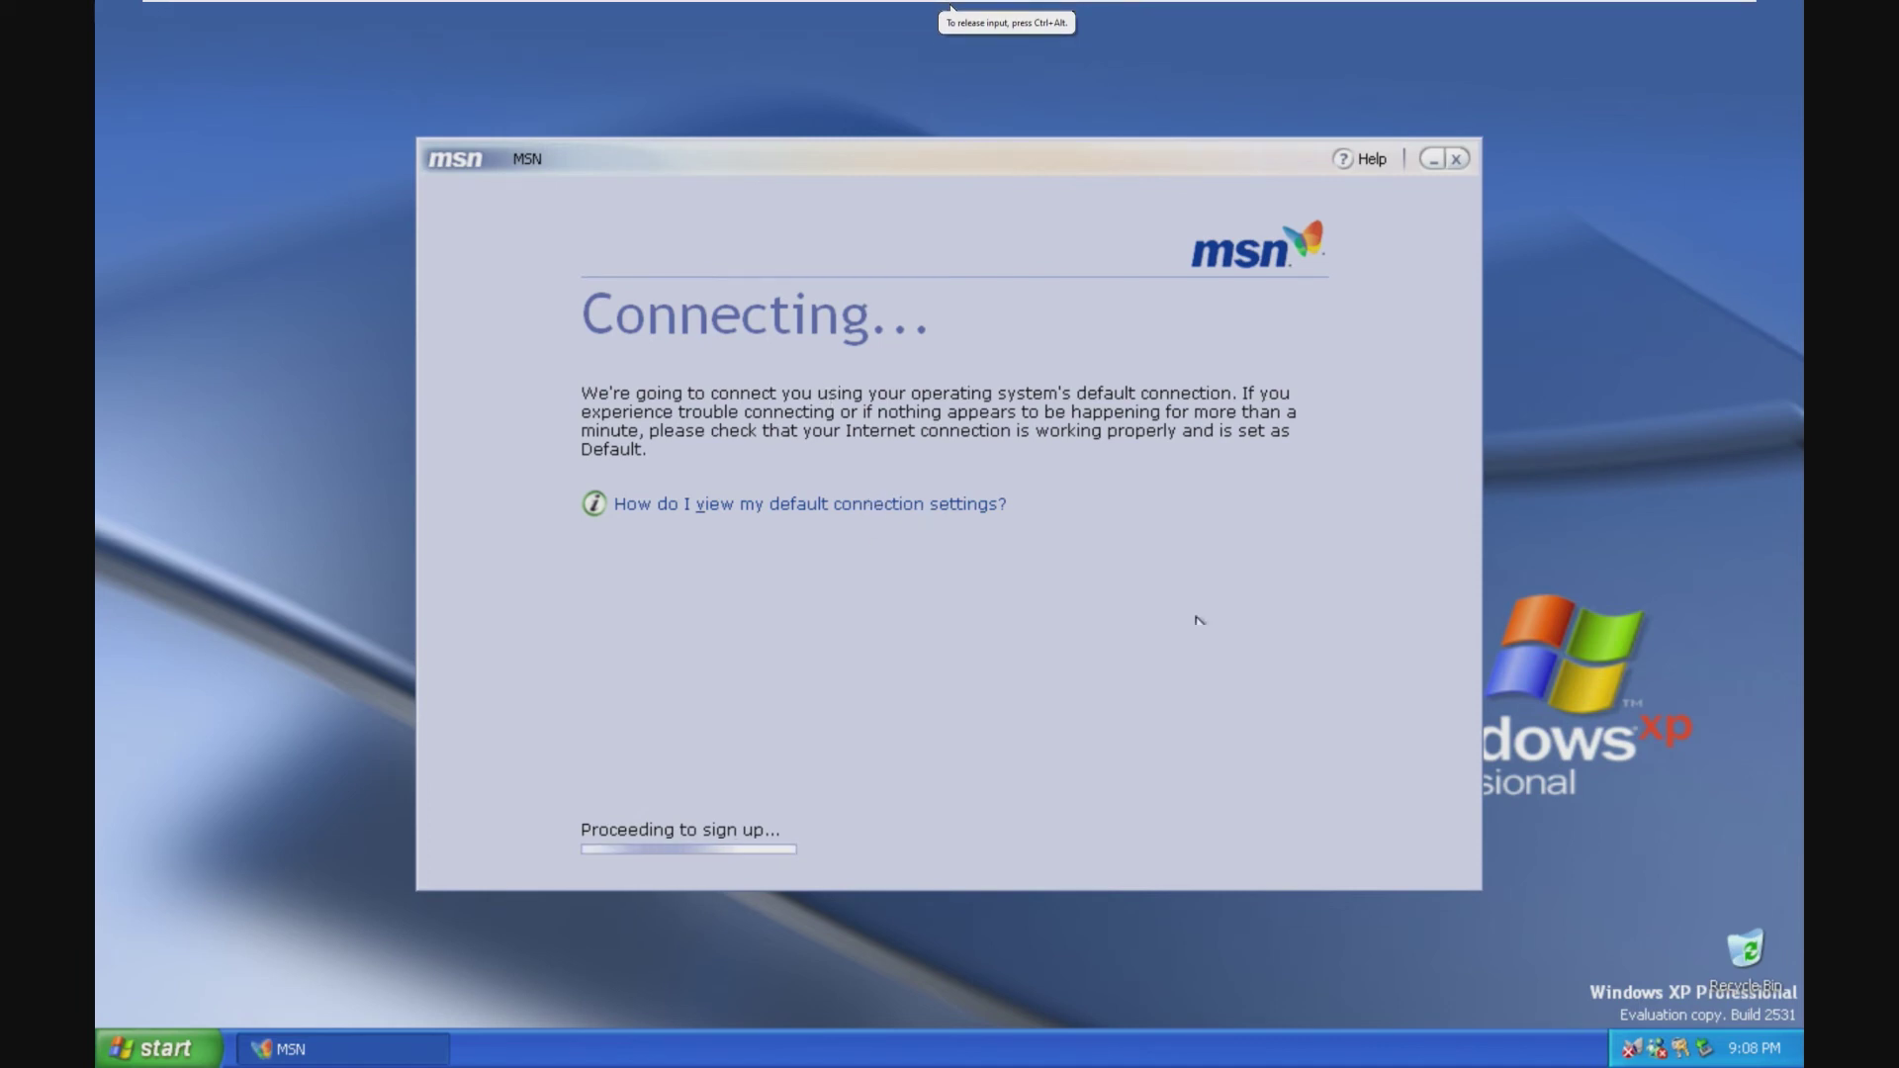
Step: Open the Network Adapter settings and close them without changes
click(277, 10)
mouse_move(310, 49)
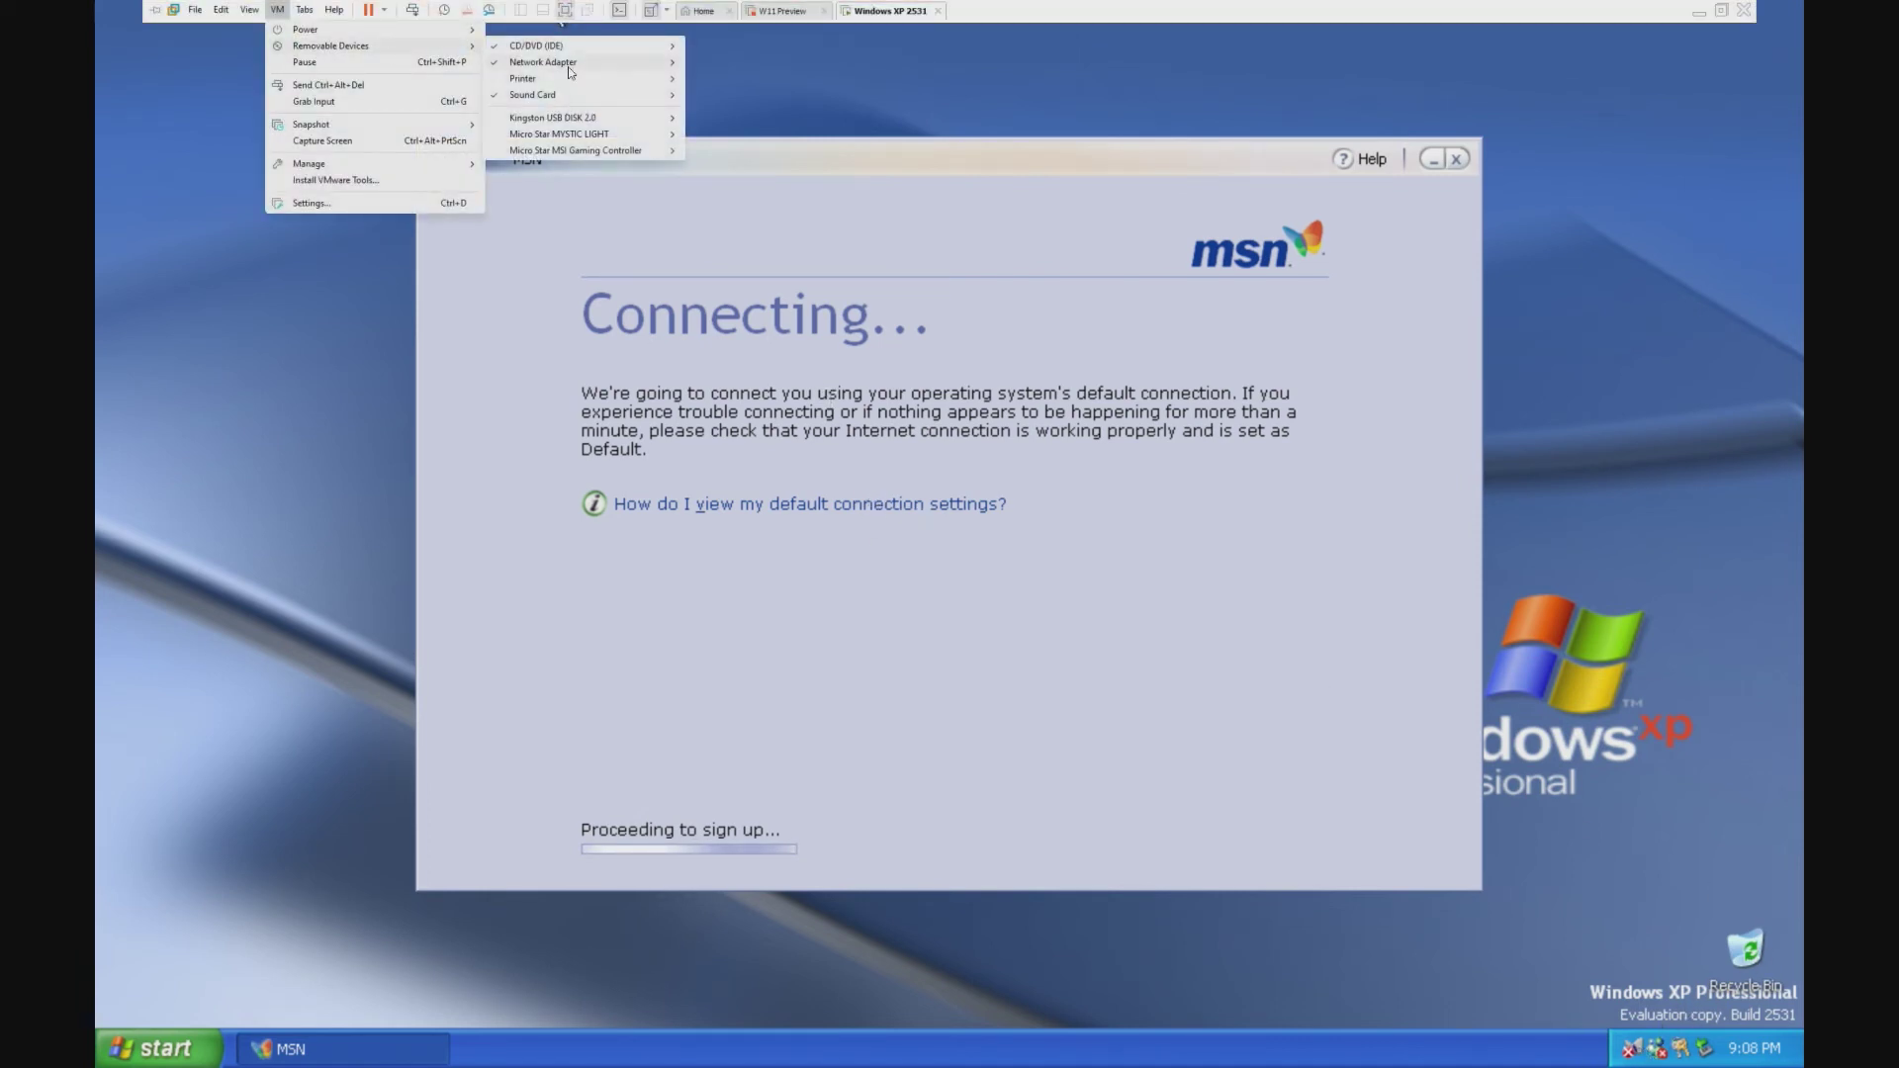
mouse_move(566, 65)
click(738, 79)
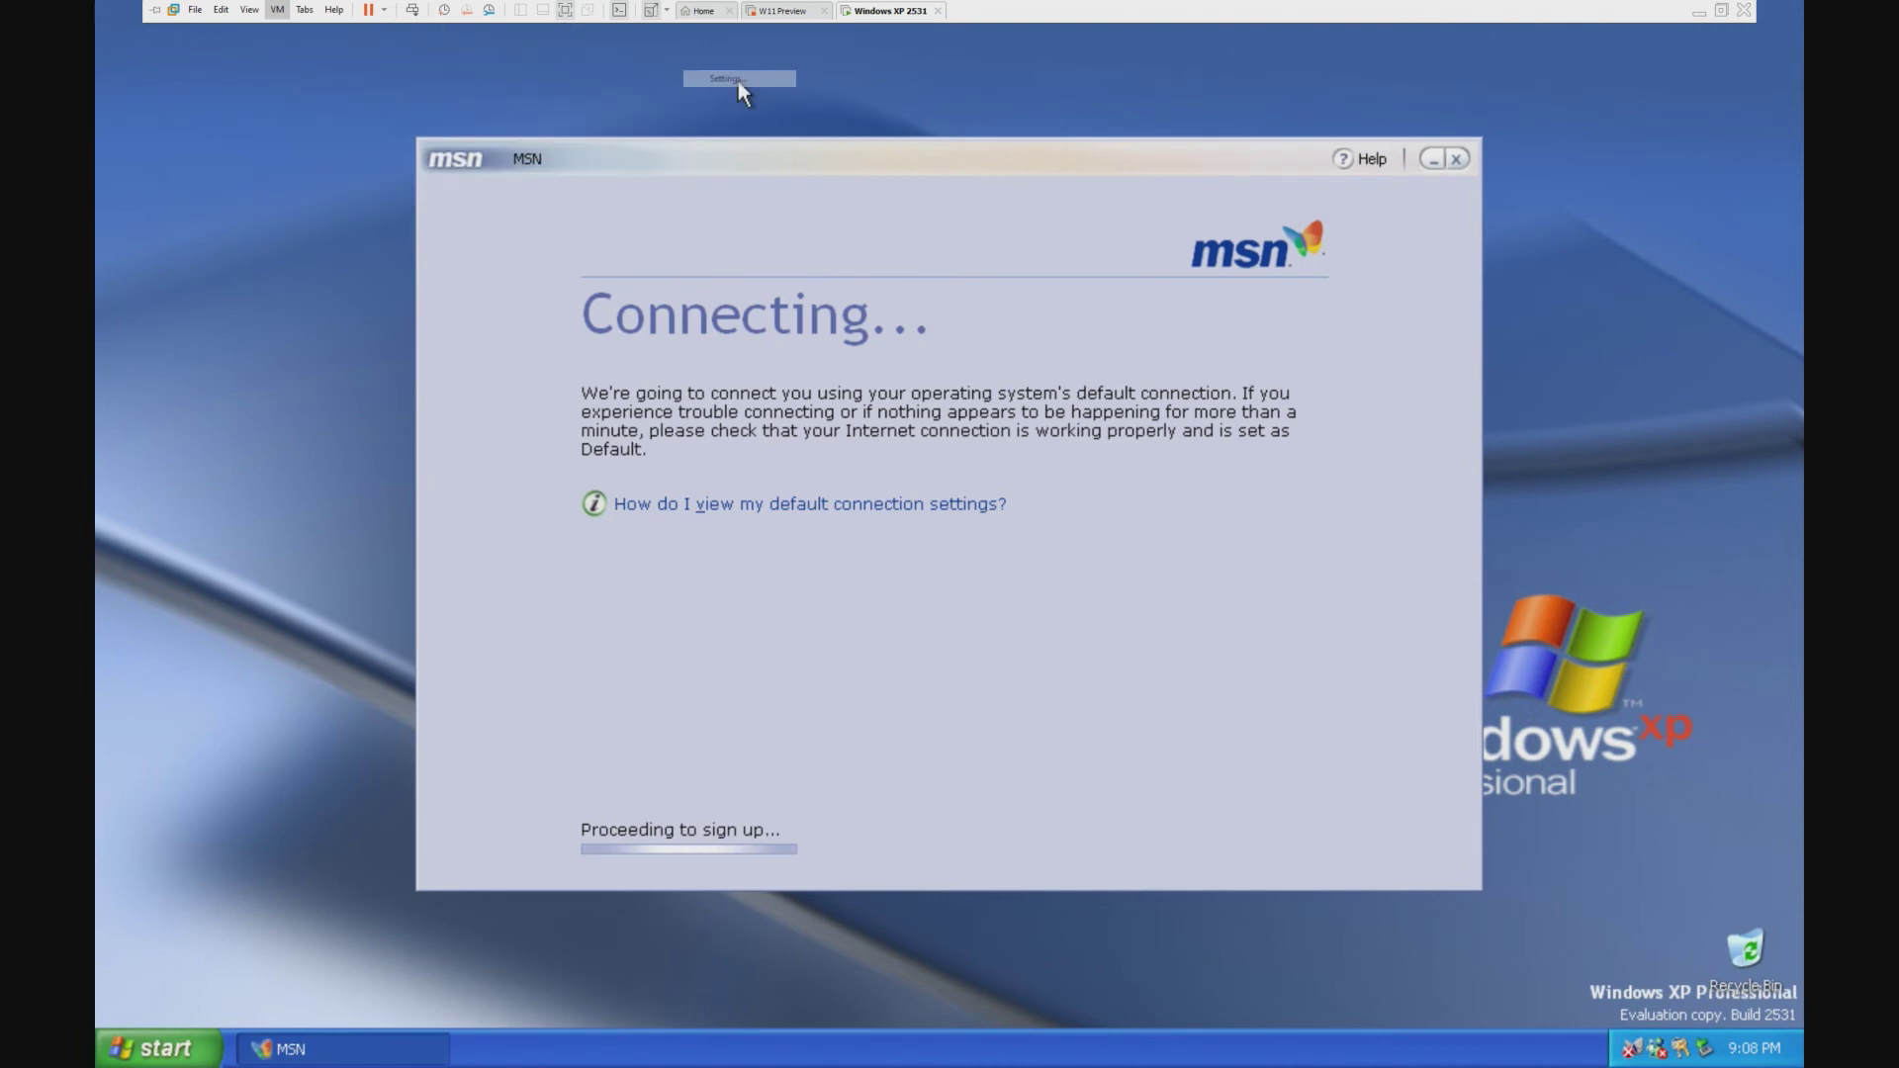
key(Escape)
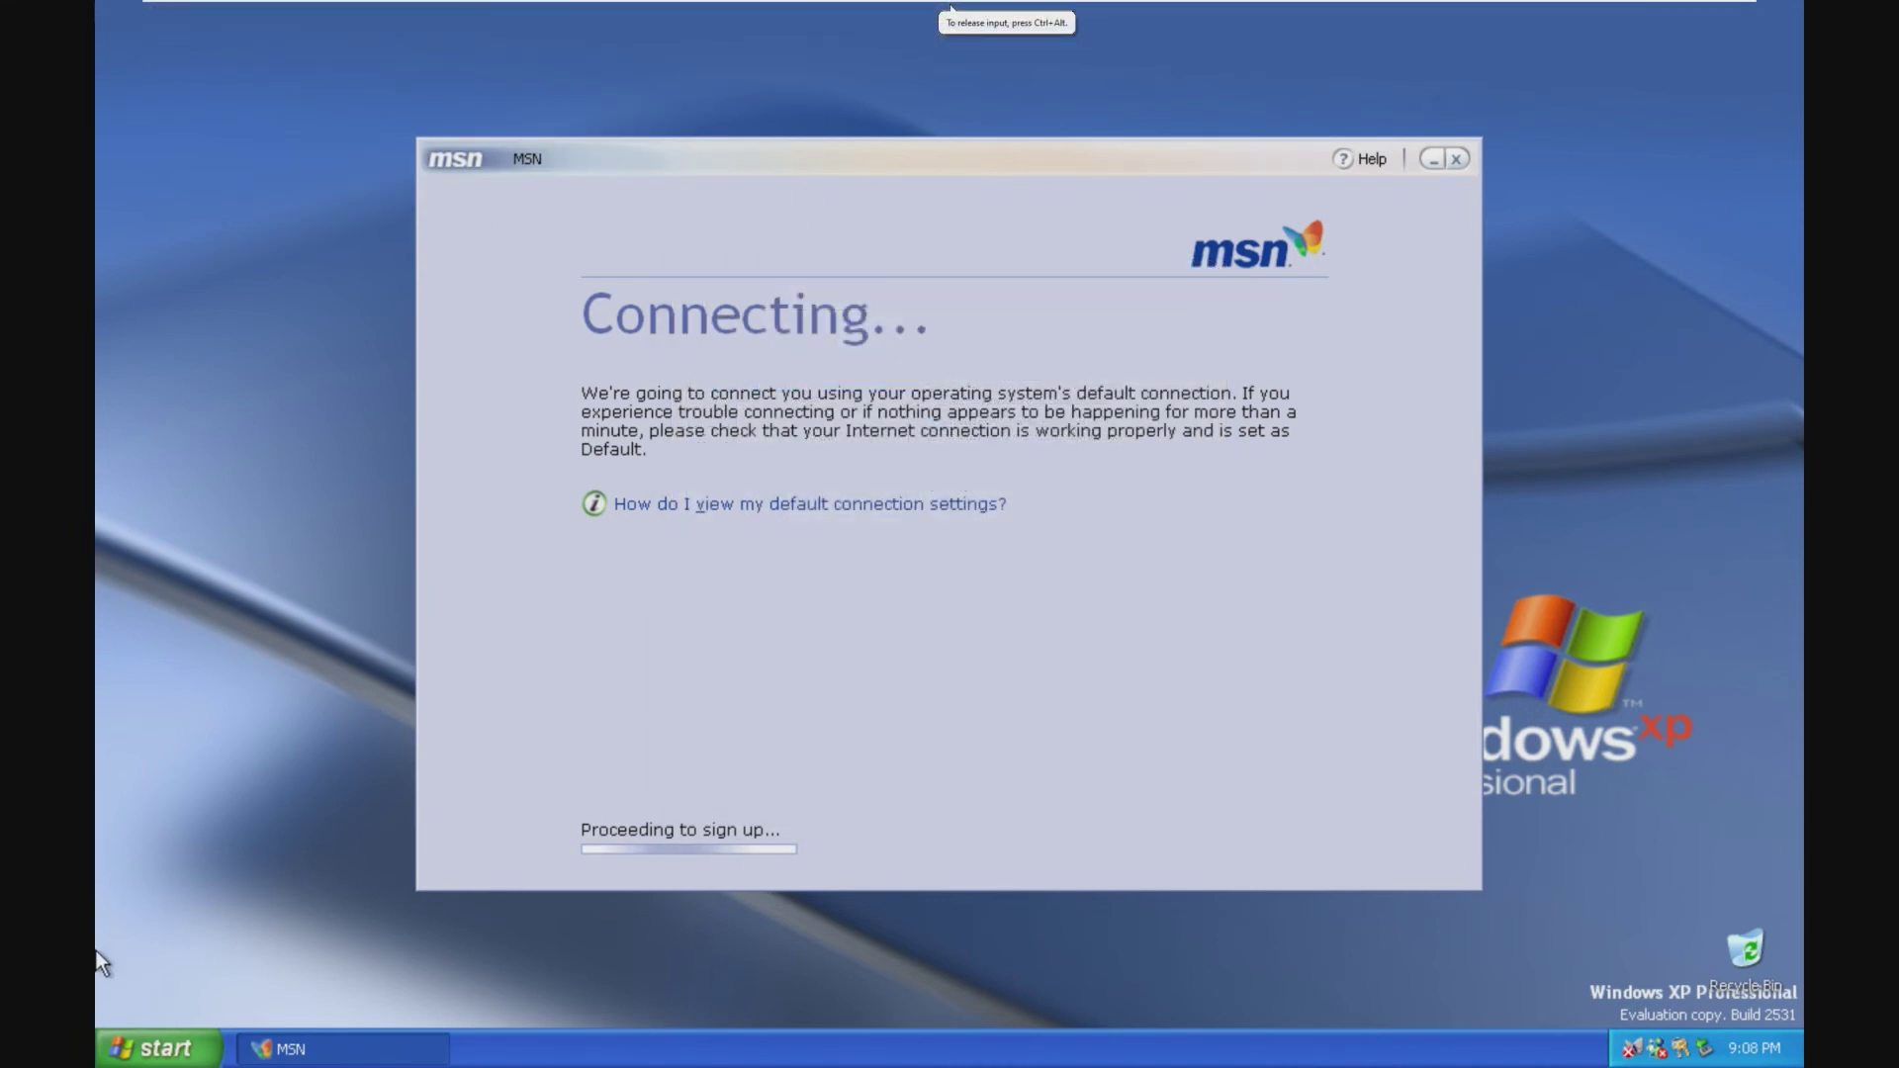
click(159, 1048)
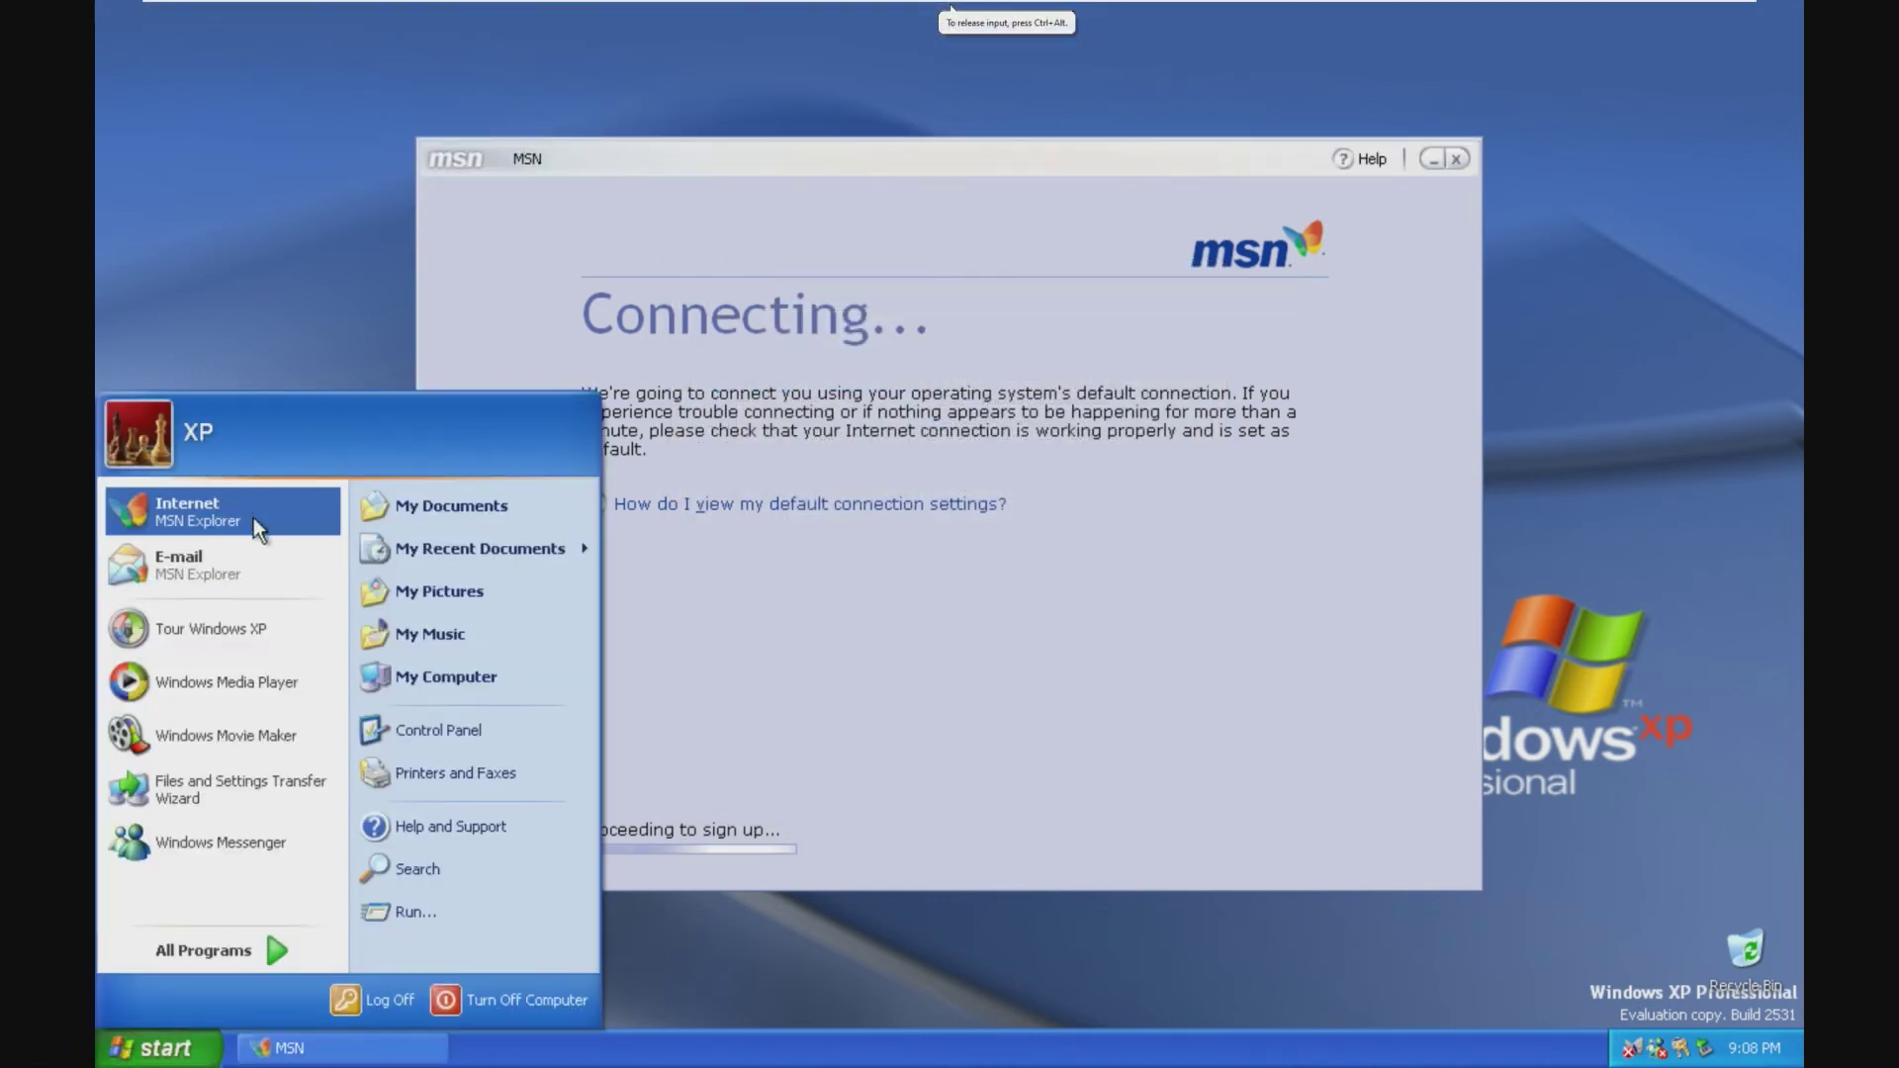
Step: Launch Internet Explorer and load google.com
mouse_move(253, 945)
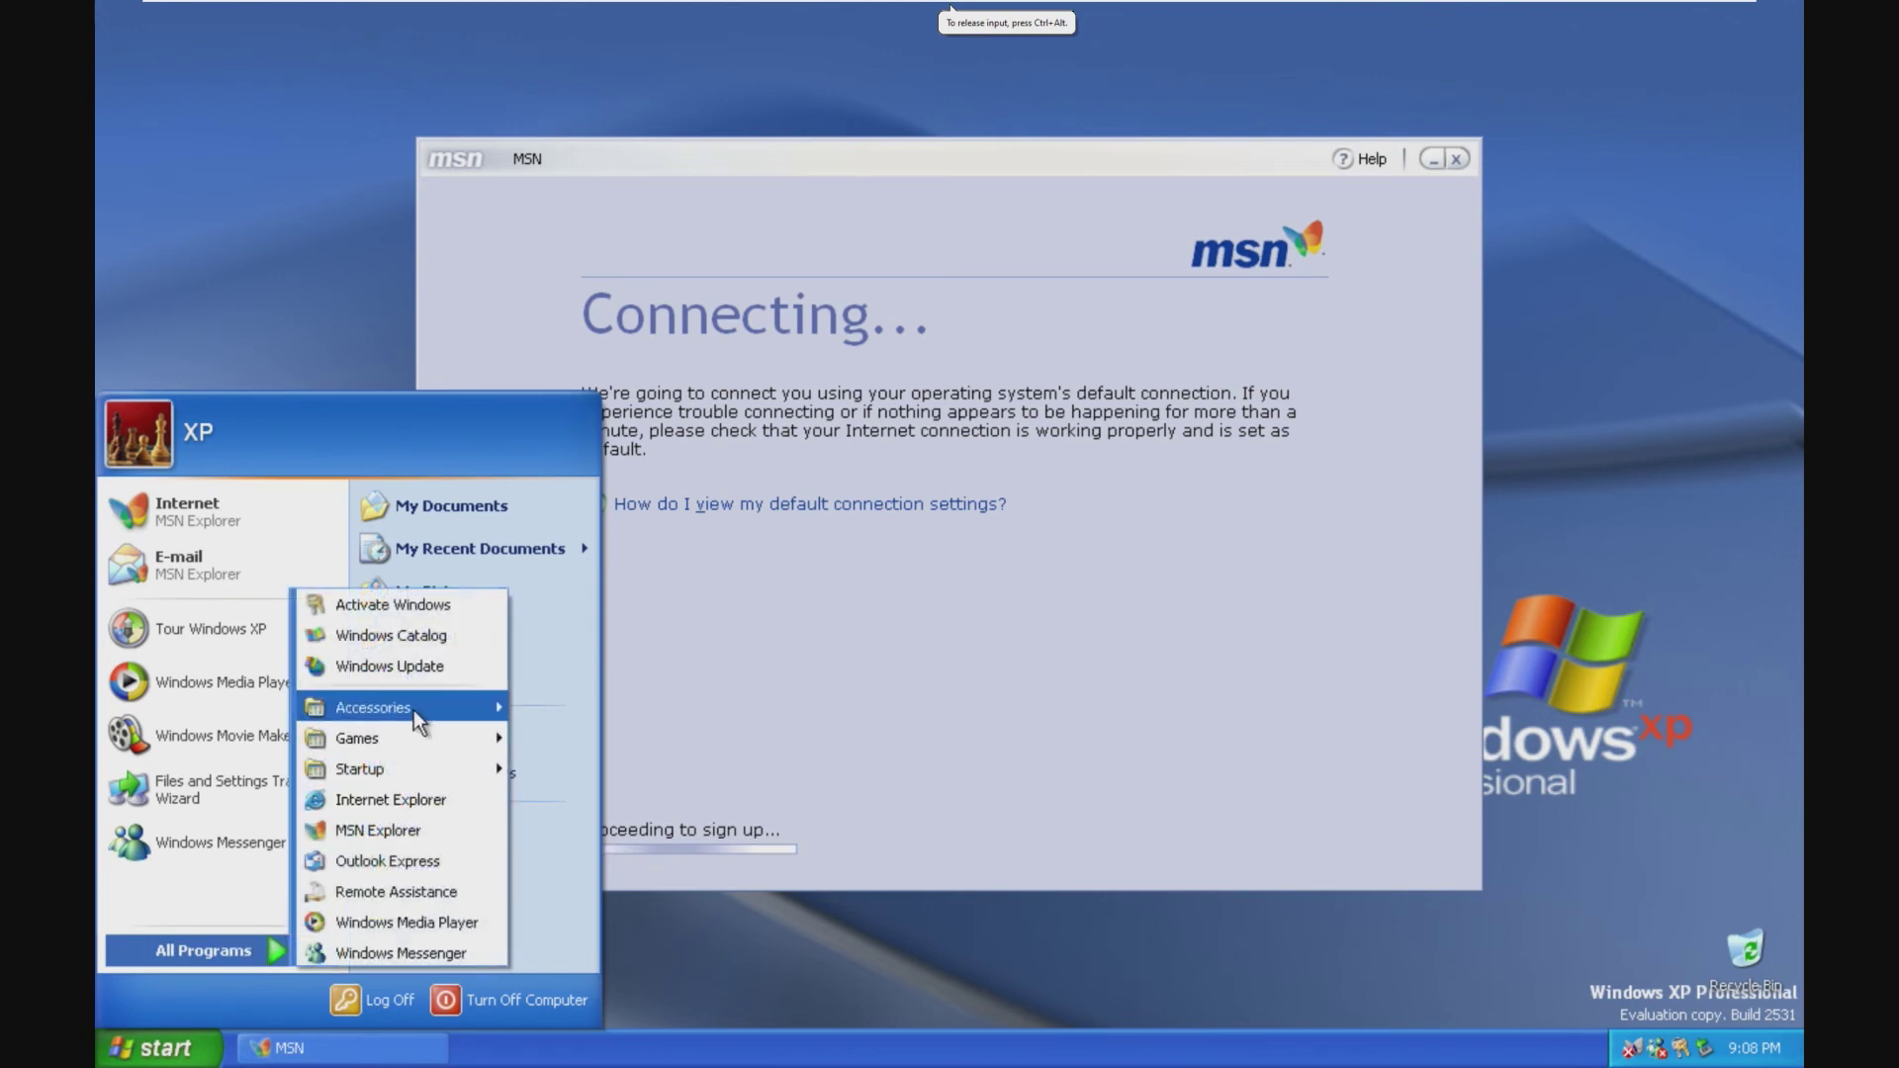
click(389, 796)
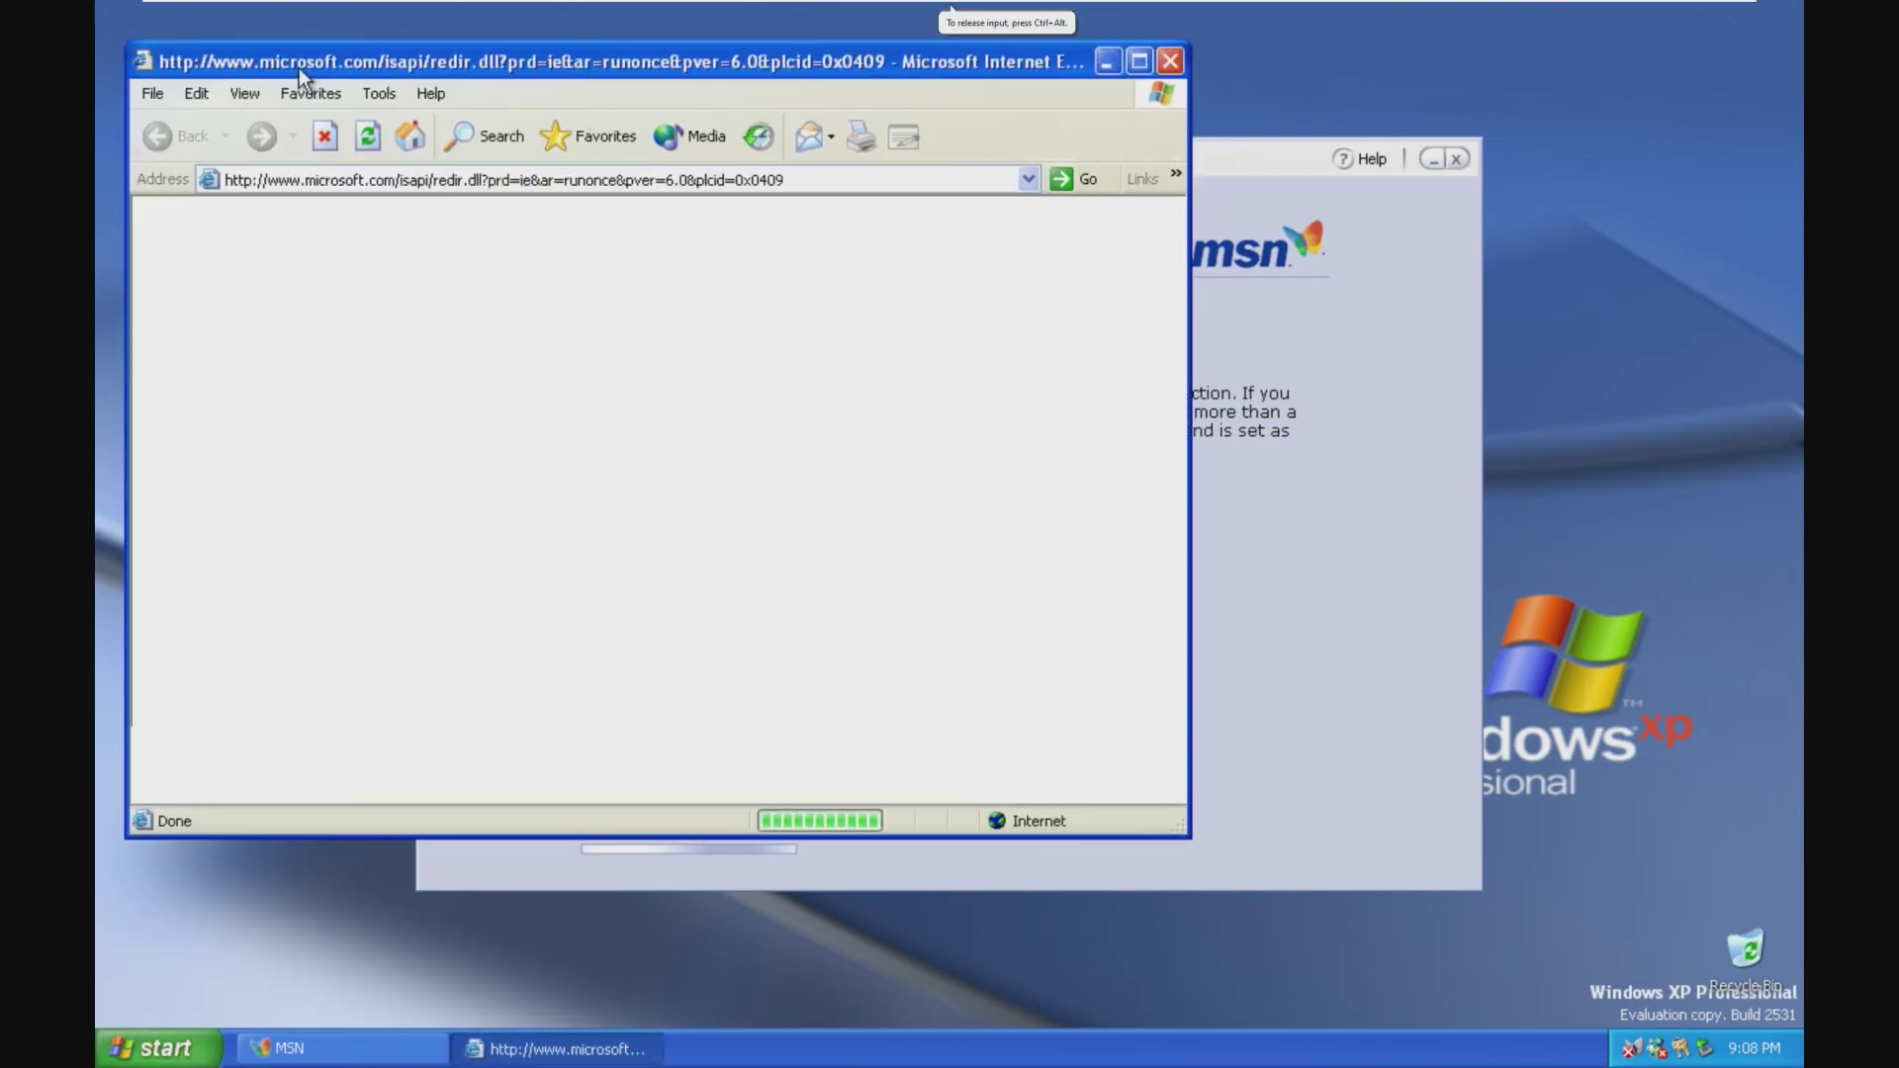
click(417, 181)
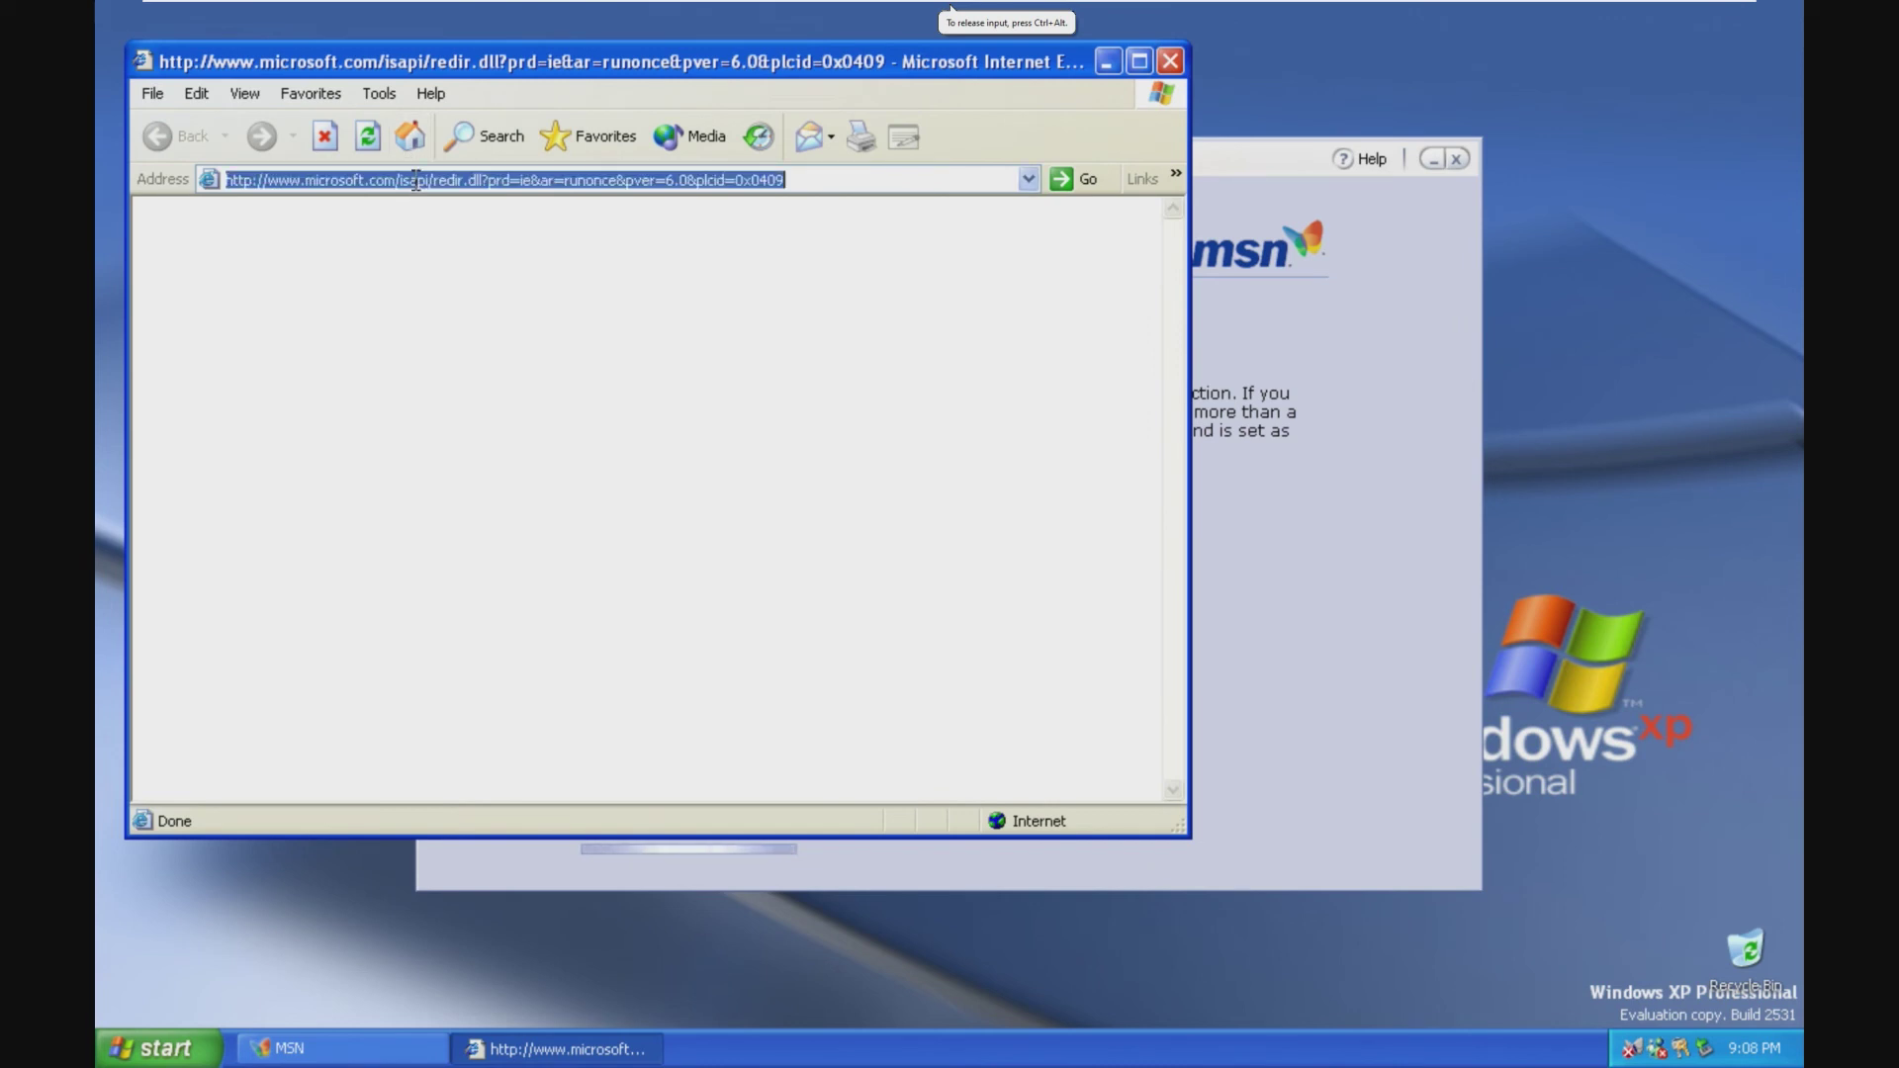
text(google.com)
key(Return)
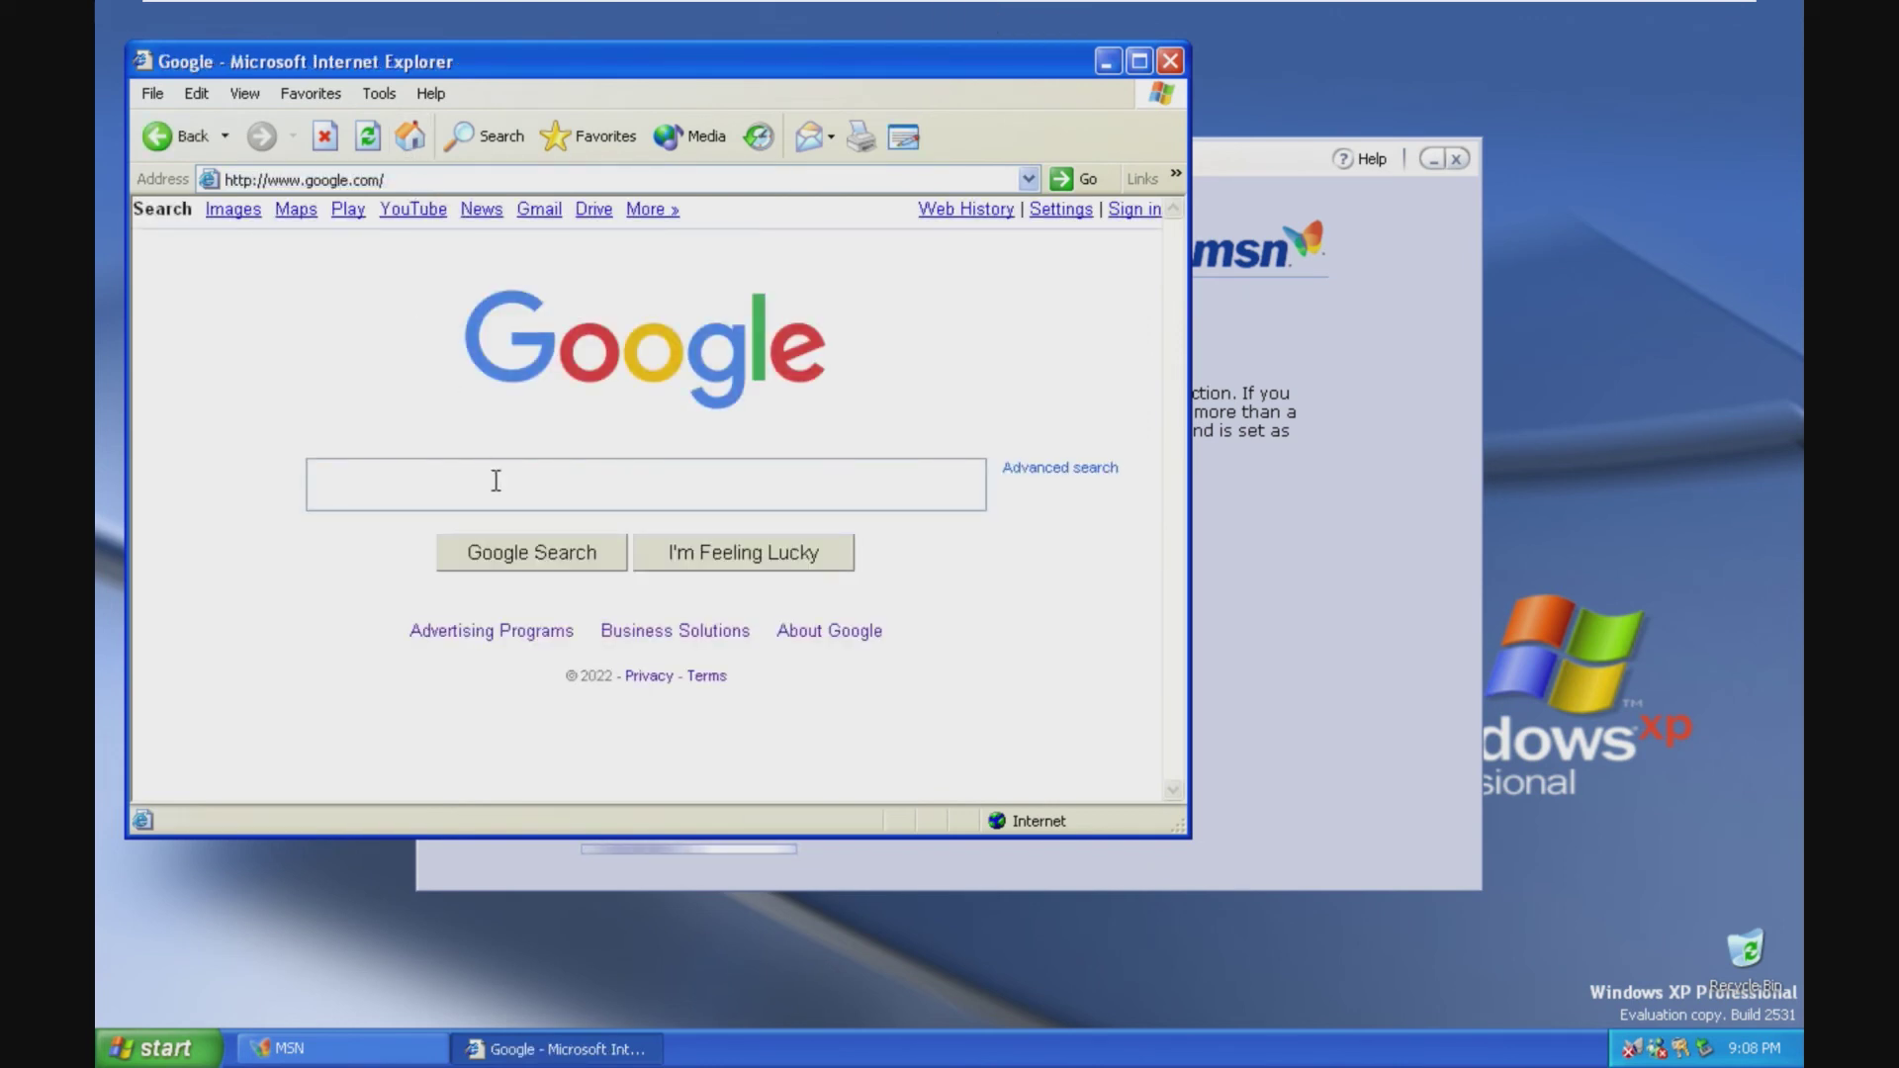
Step: Maximize IE, search Google for 'windows xp vulnerabilities', scroll the results, then close IE
drag(1028, 61, 994, 17)
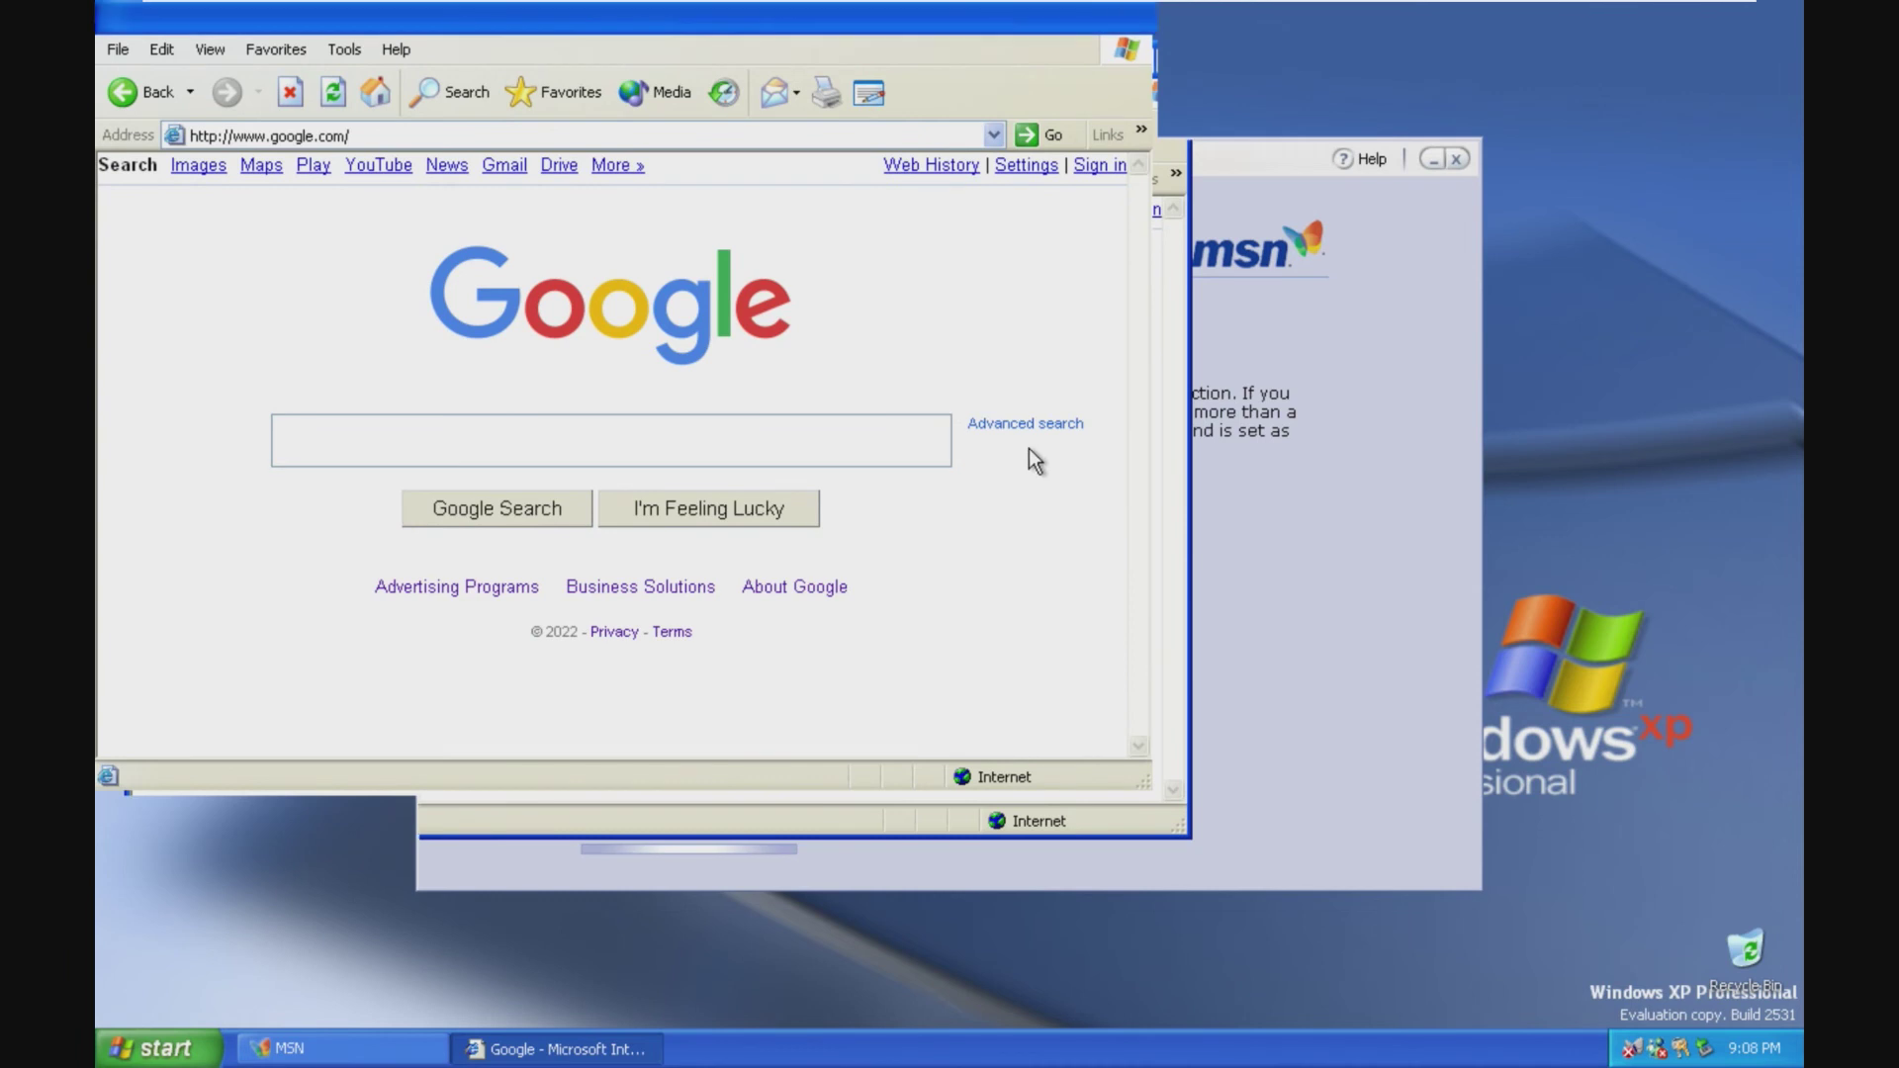
key(alt+space)
key(x)
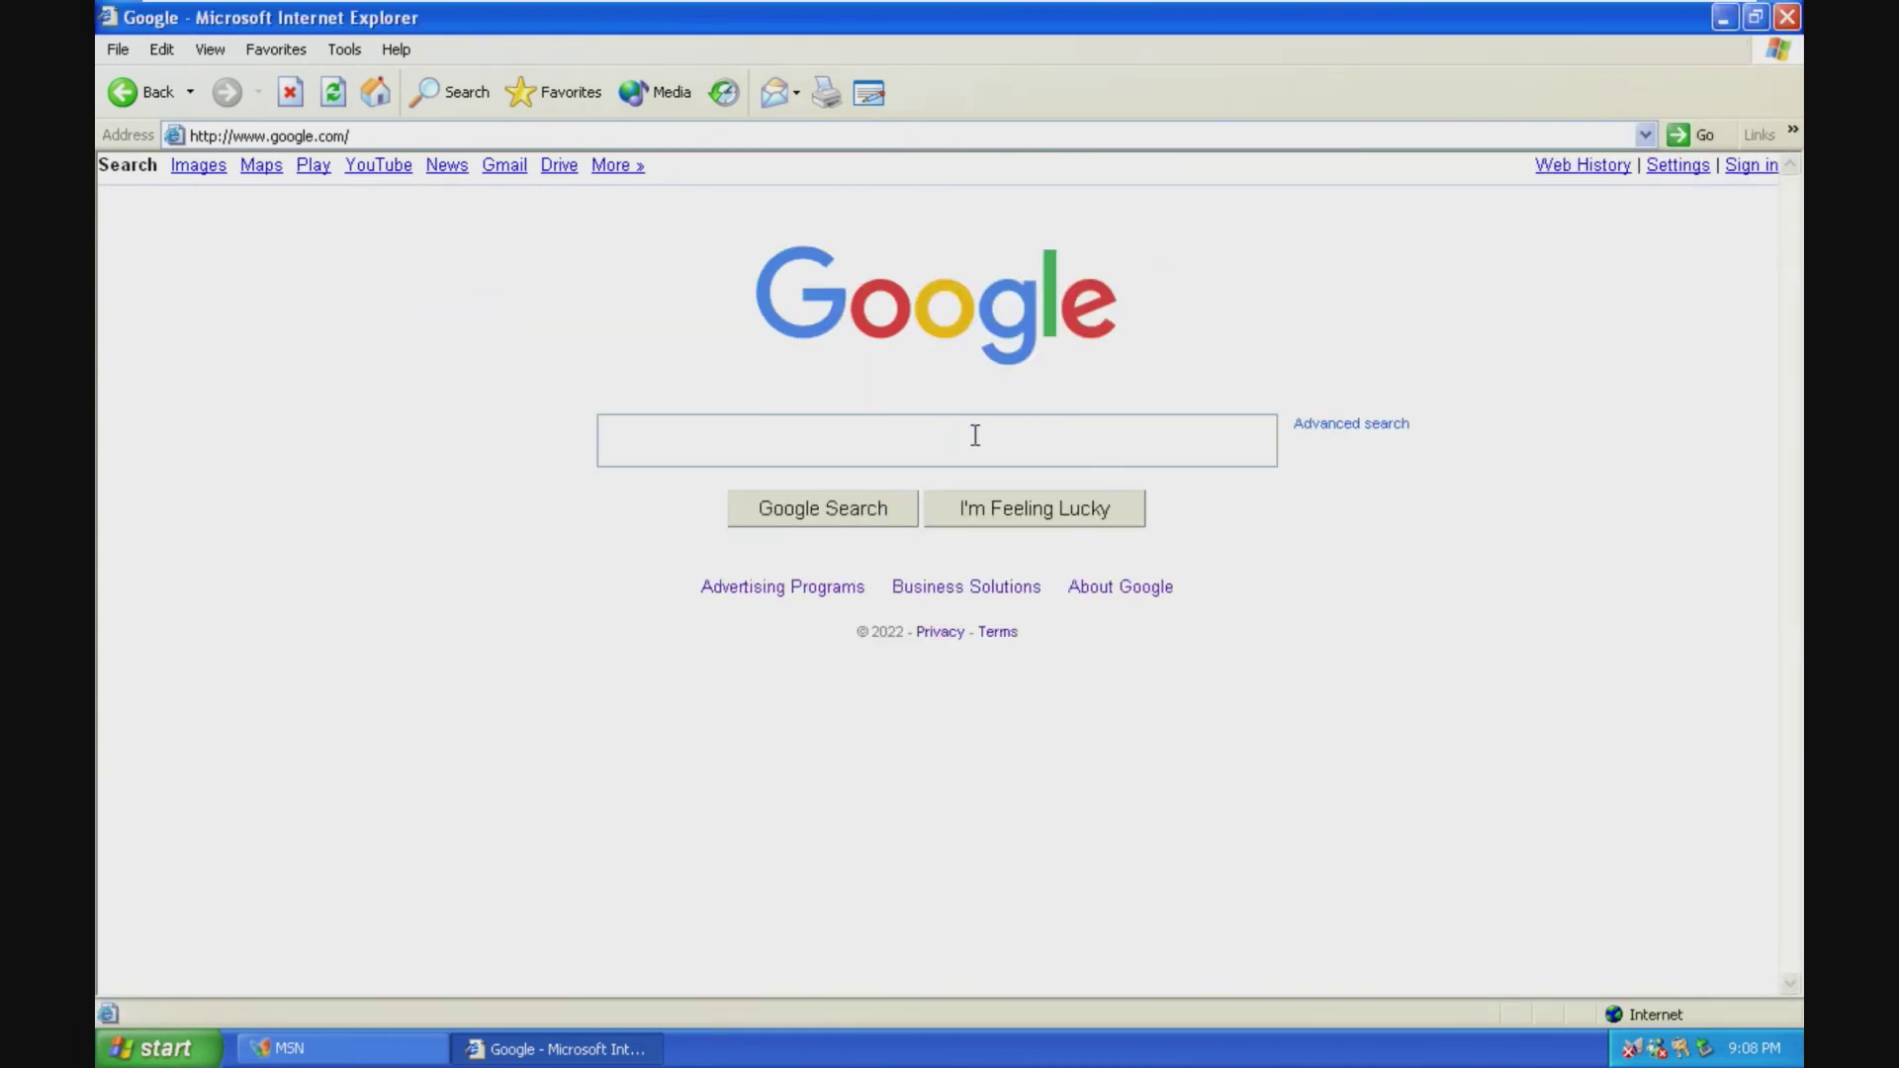
click(1009, 443)
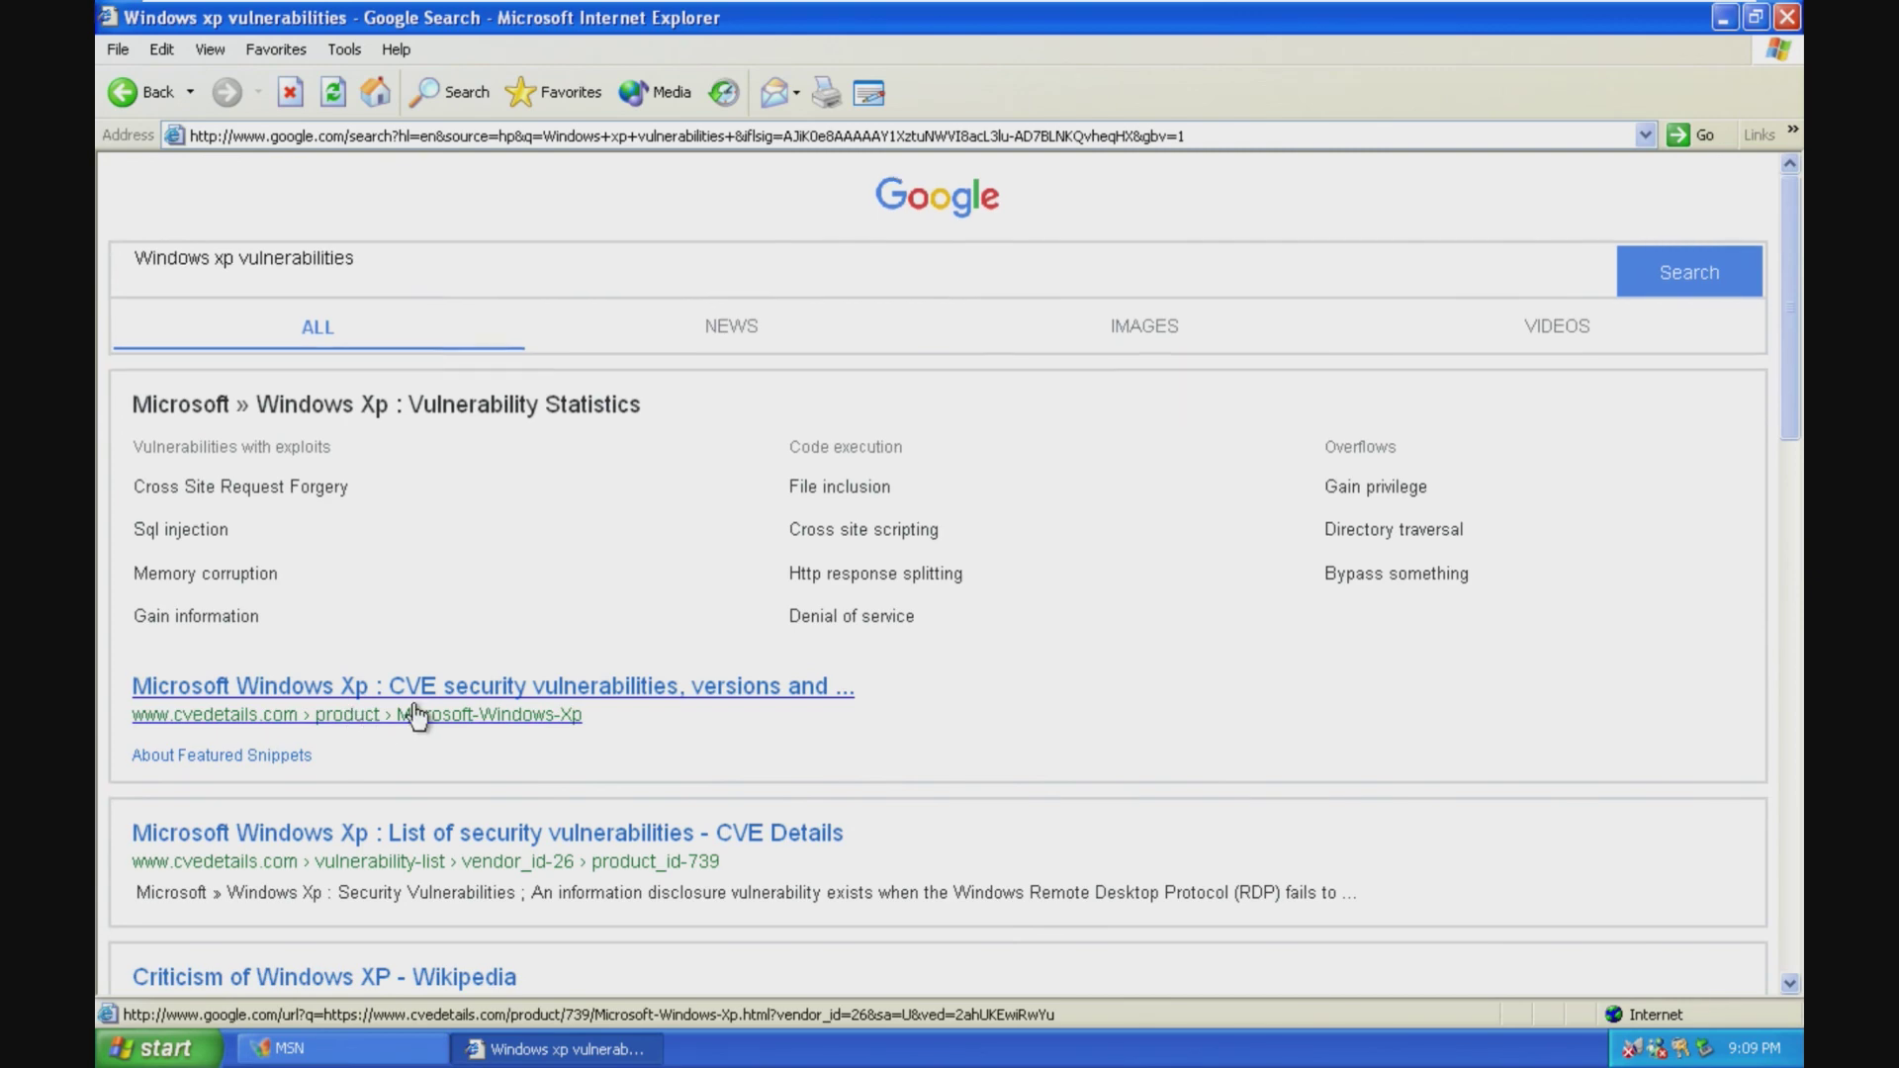
scroll(416, 712, down, 6)
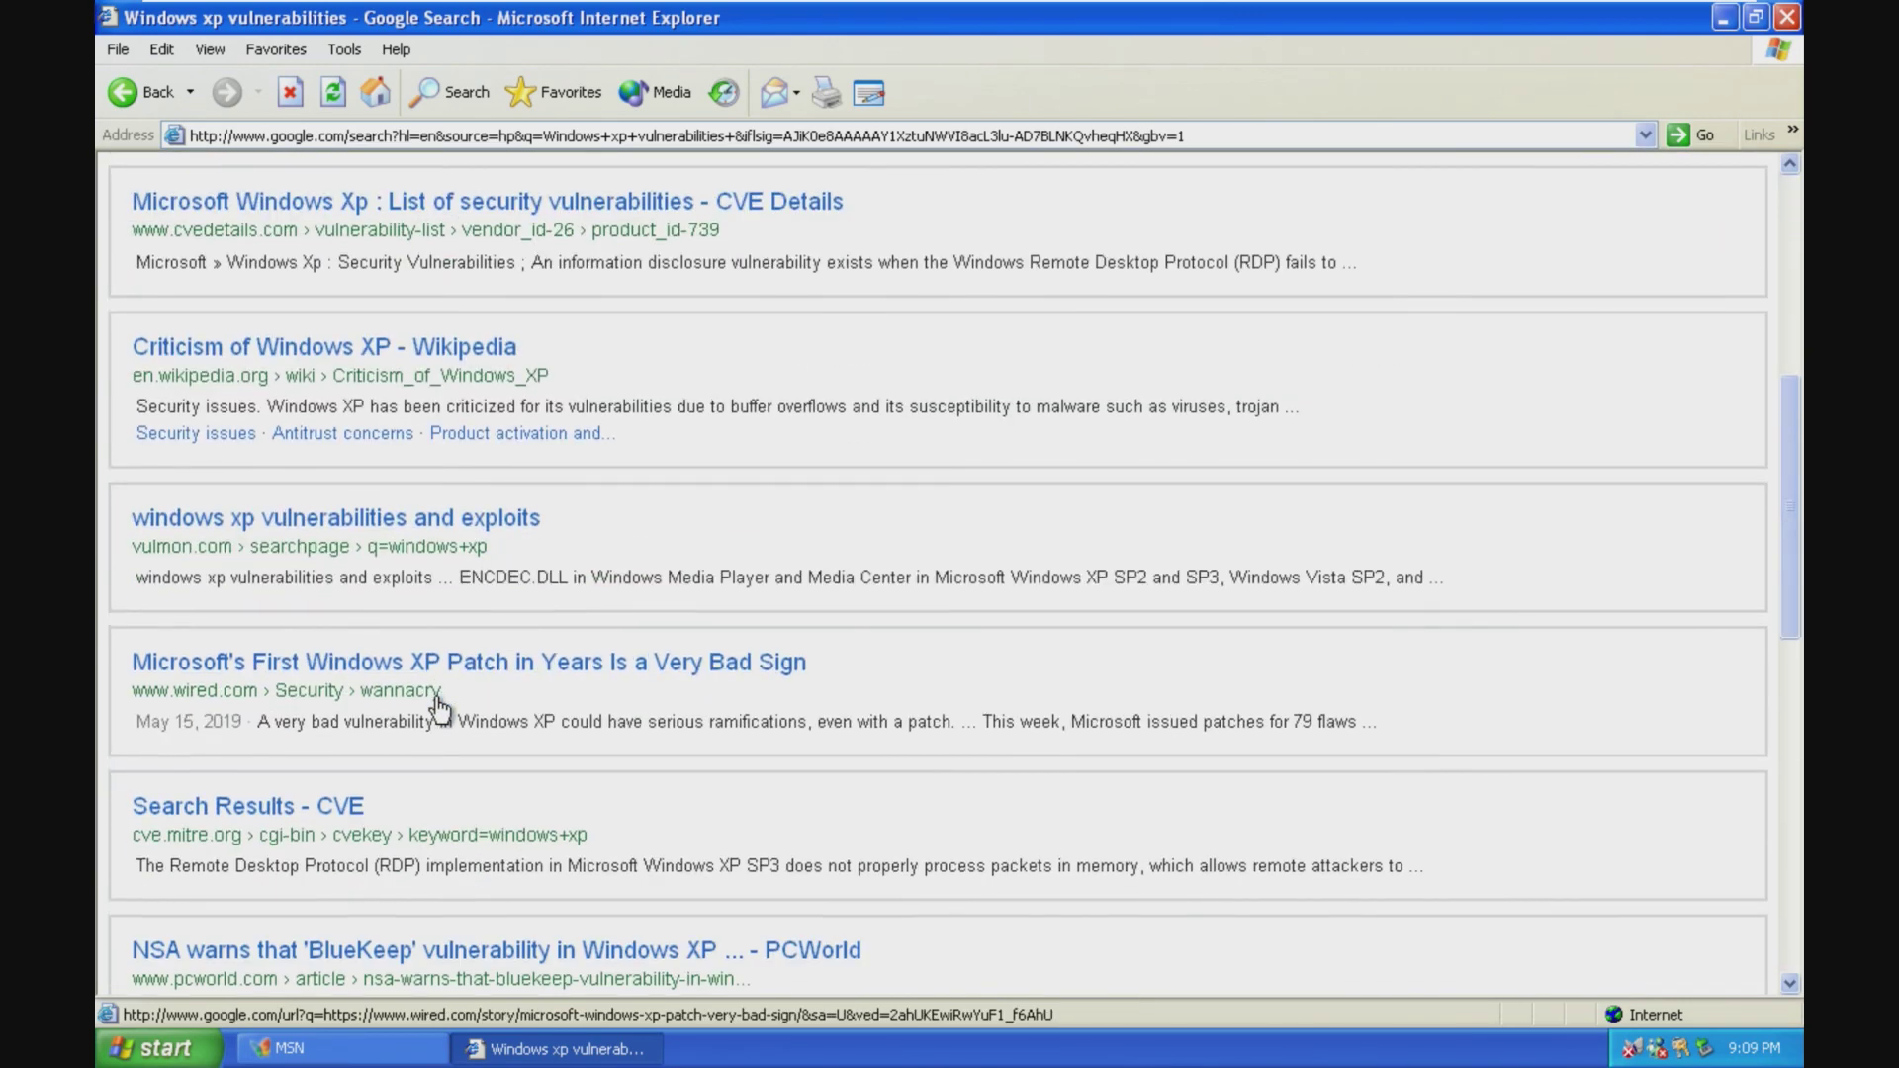
scroll(438, 705, up, 6)
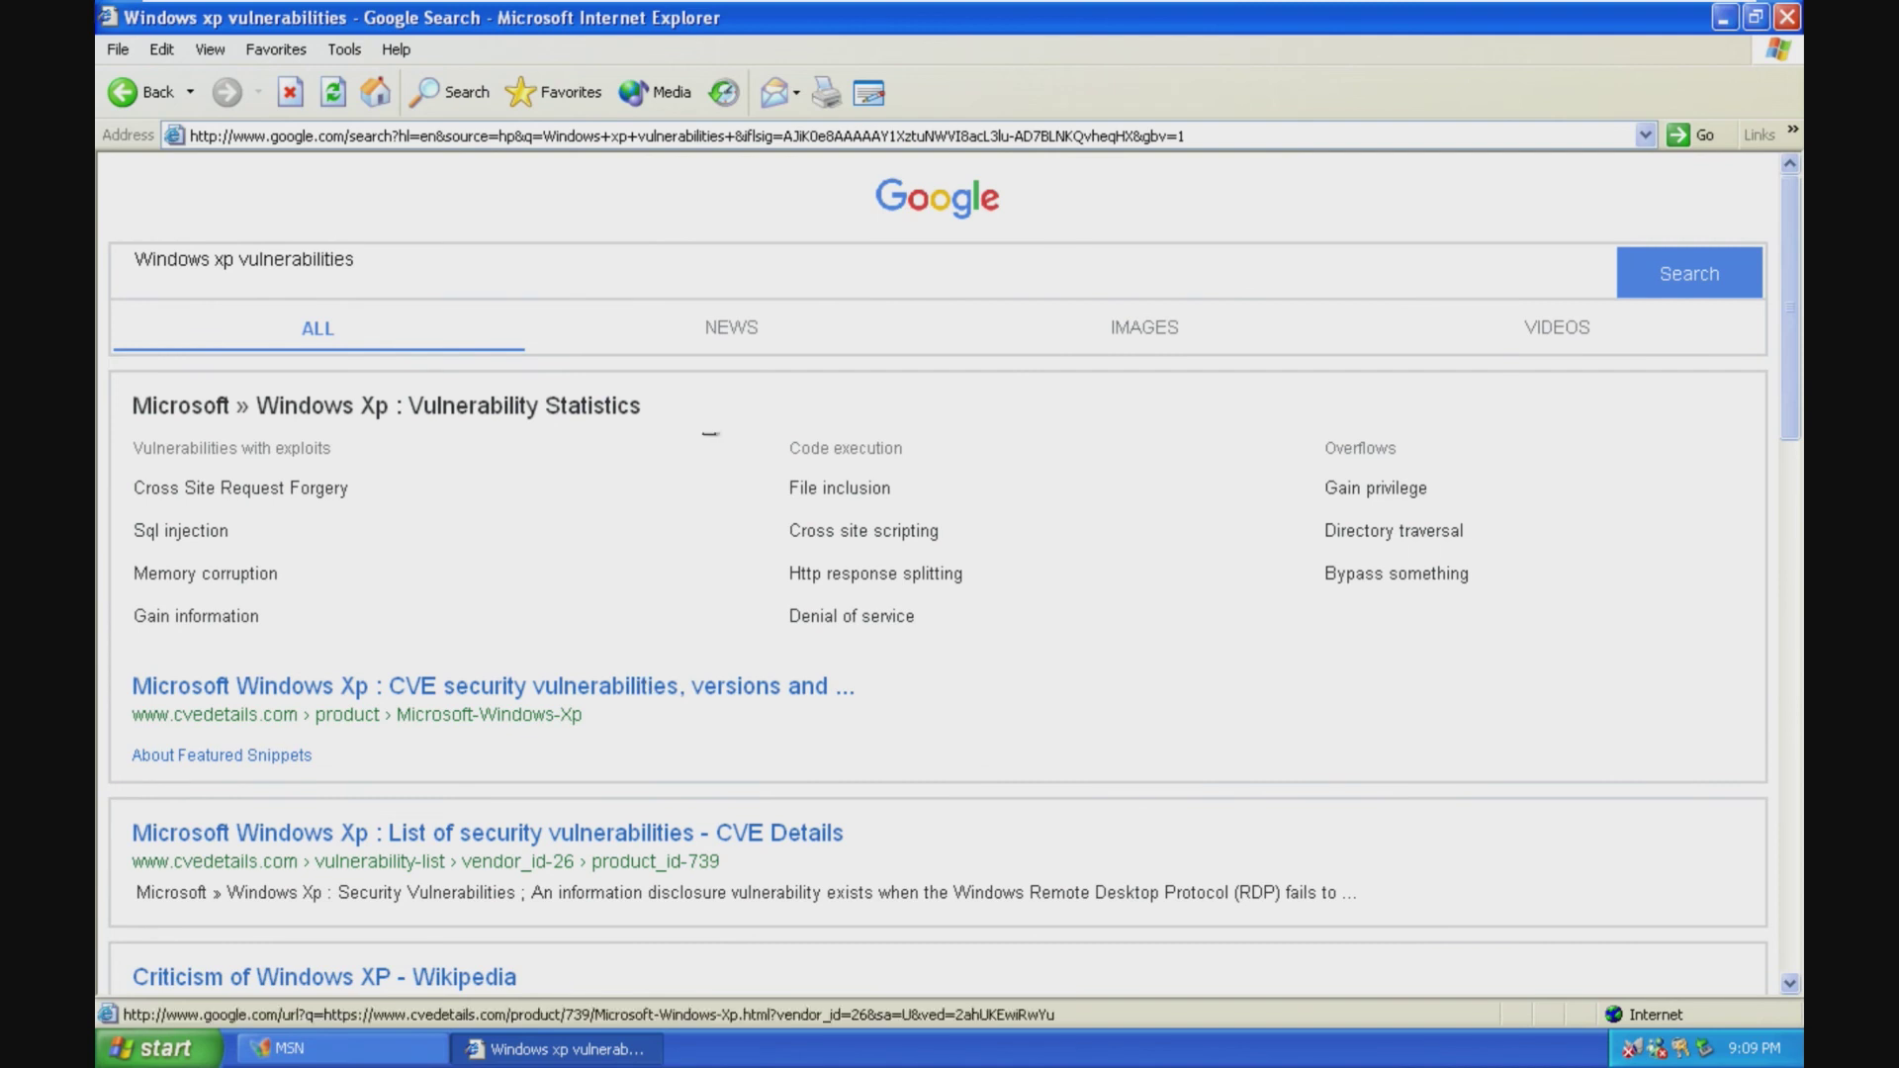
scroll(520, 601, down, 8)
scroll(524, 606, down, 10)
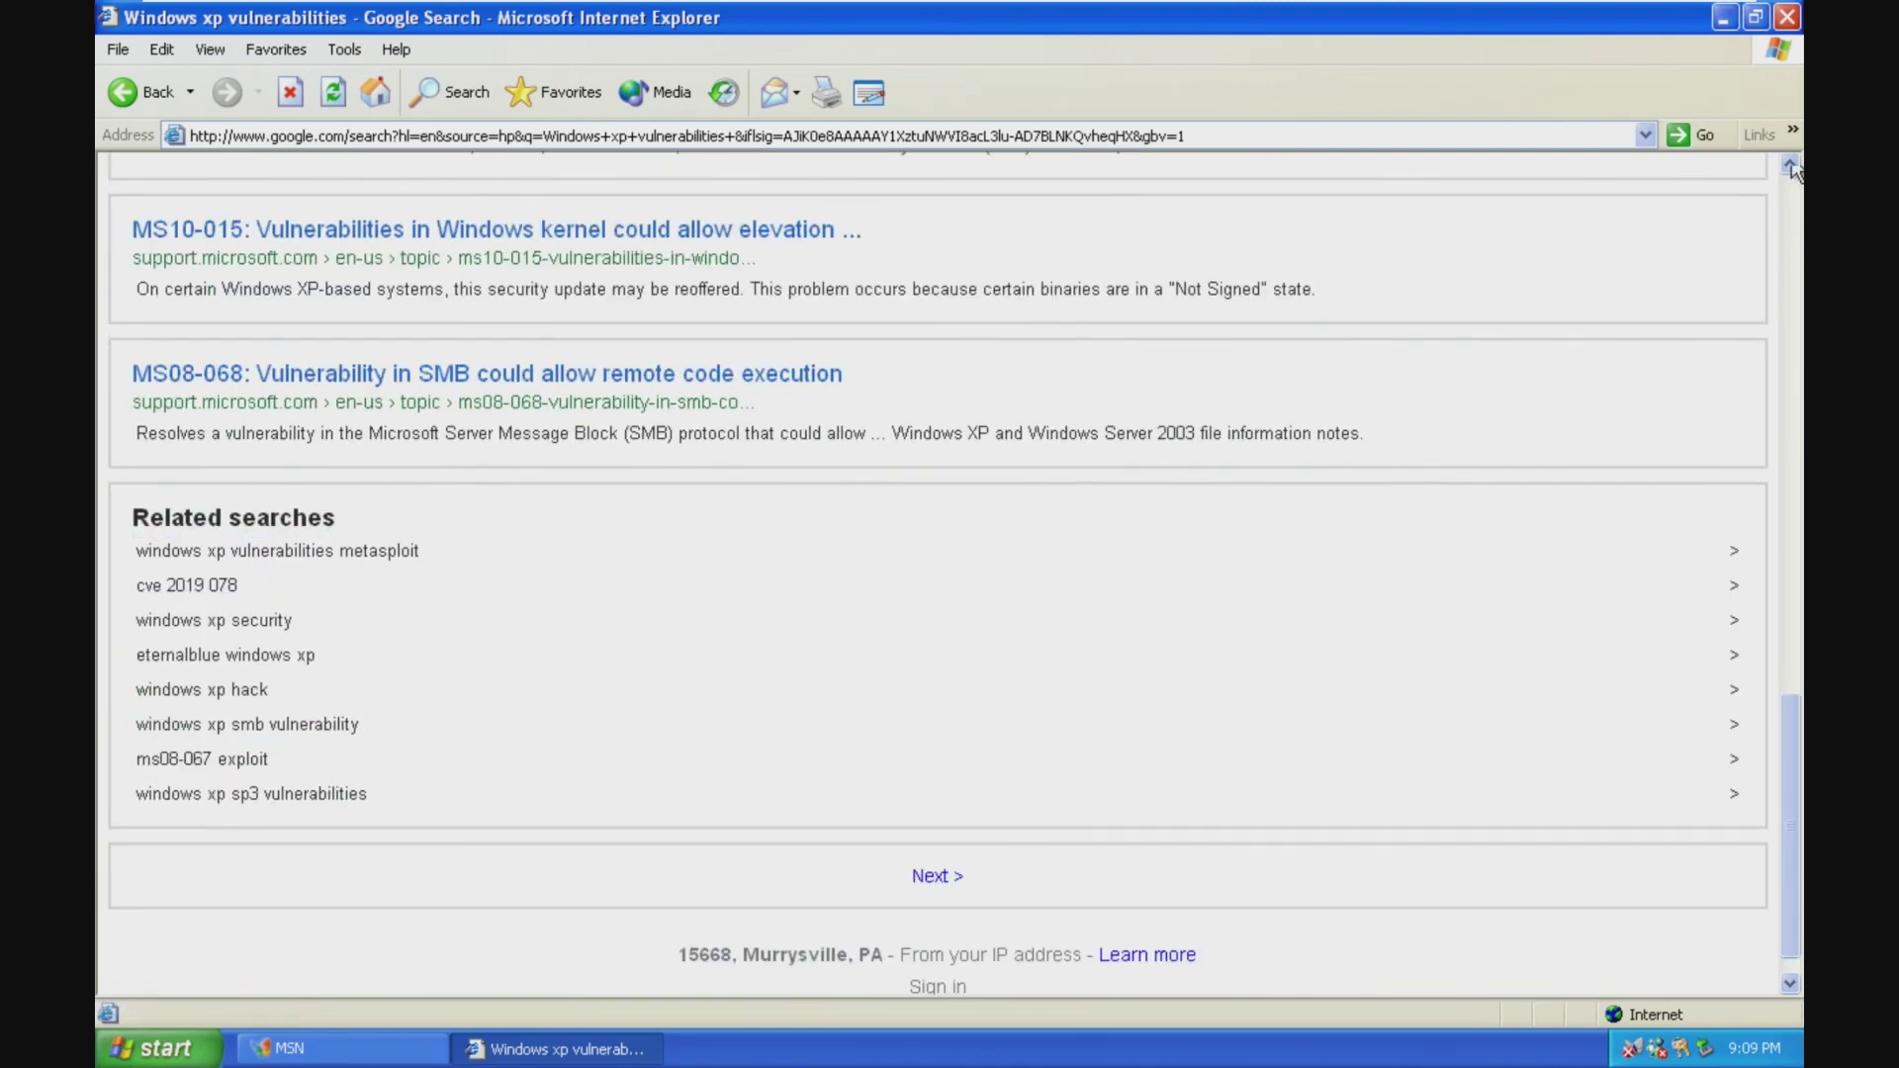
click(1784, 18)
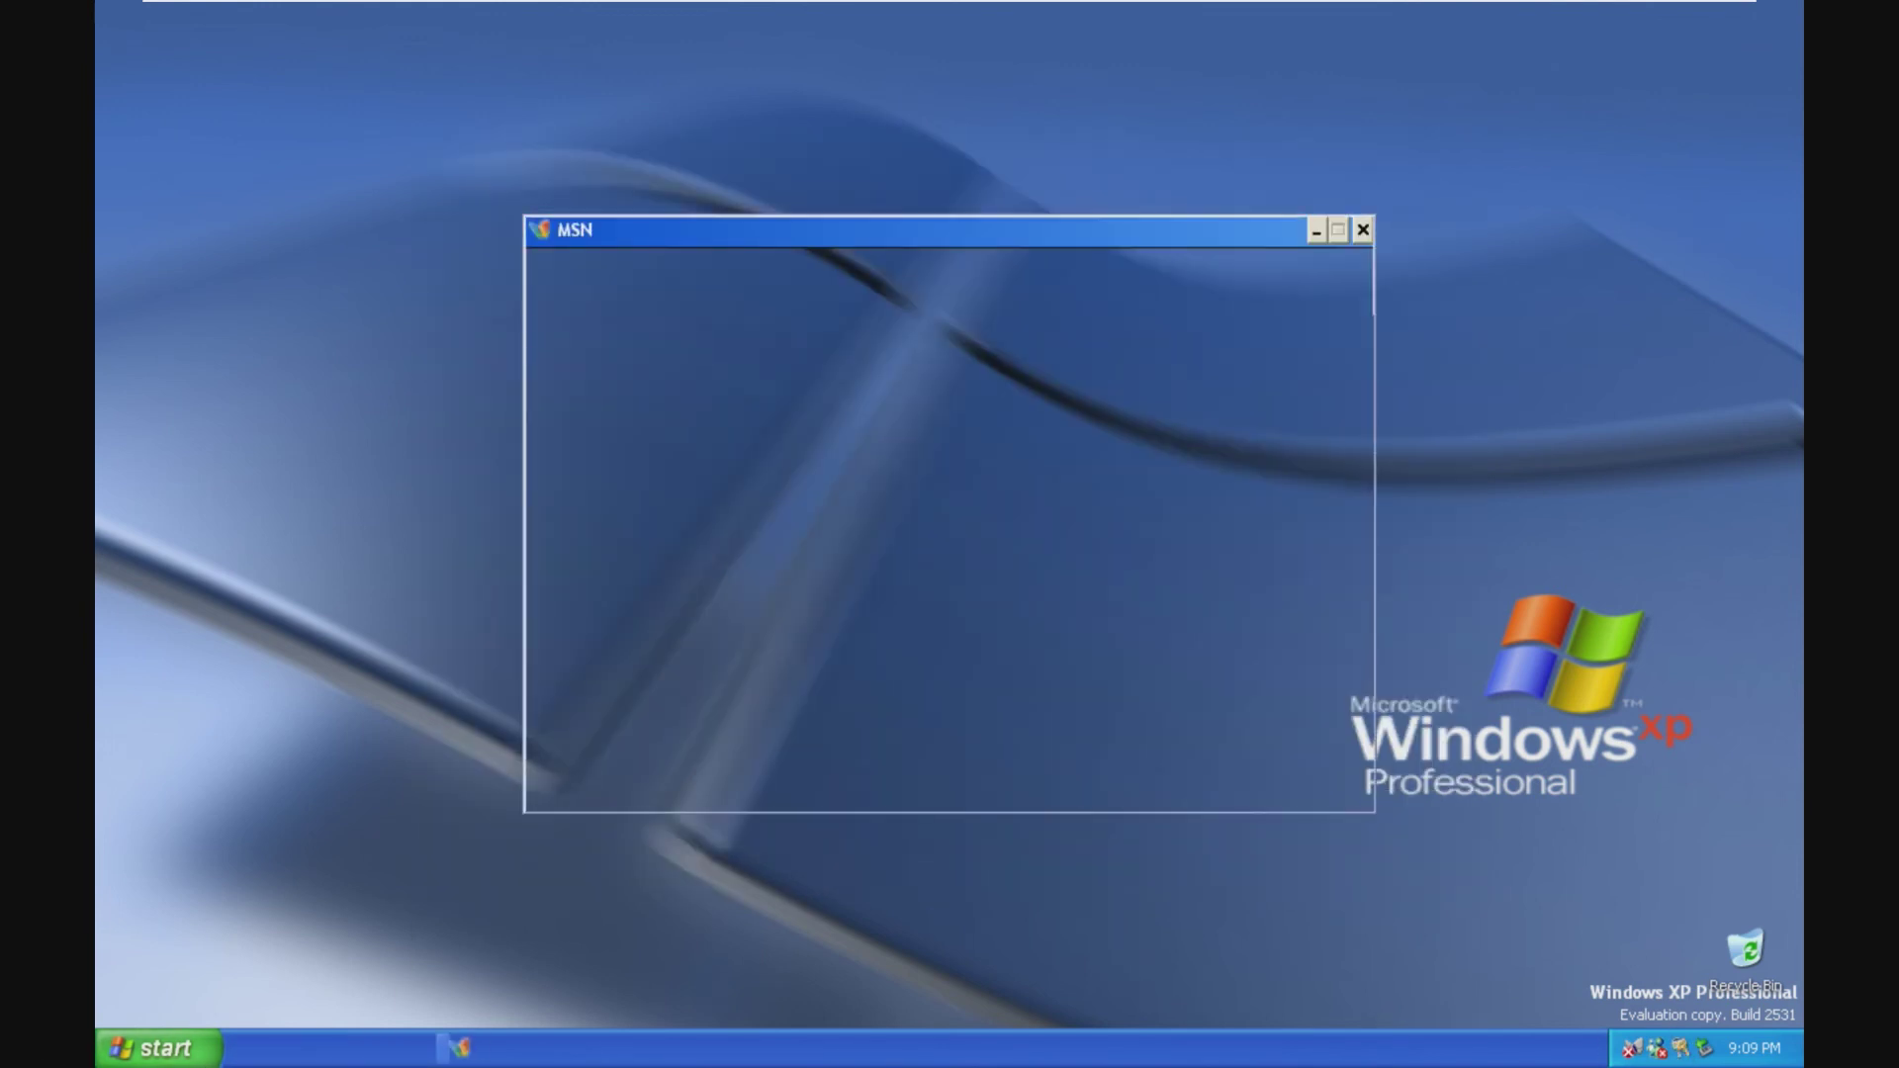
Step: Dismiss MSN's no-user message, try Guest Sign In, then close MSN
click(148, 1045)
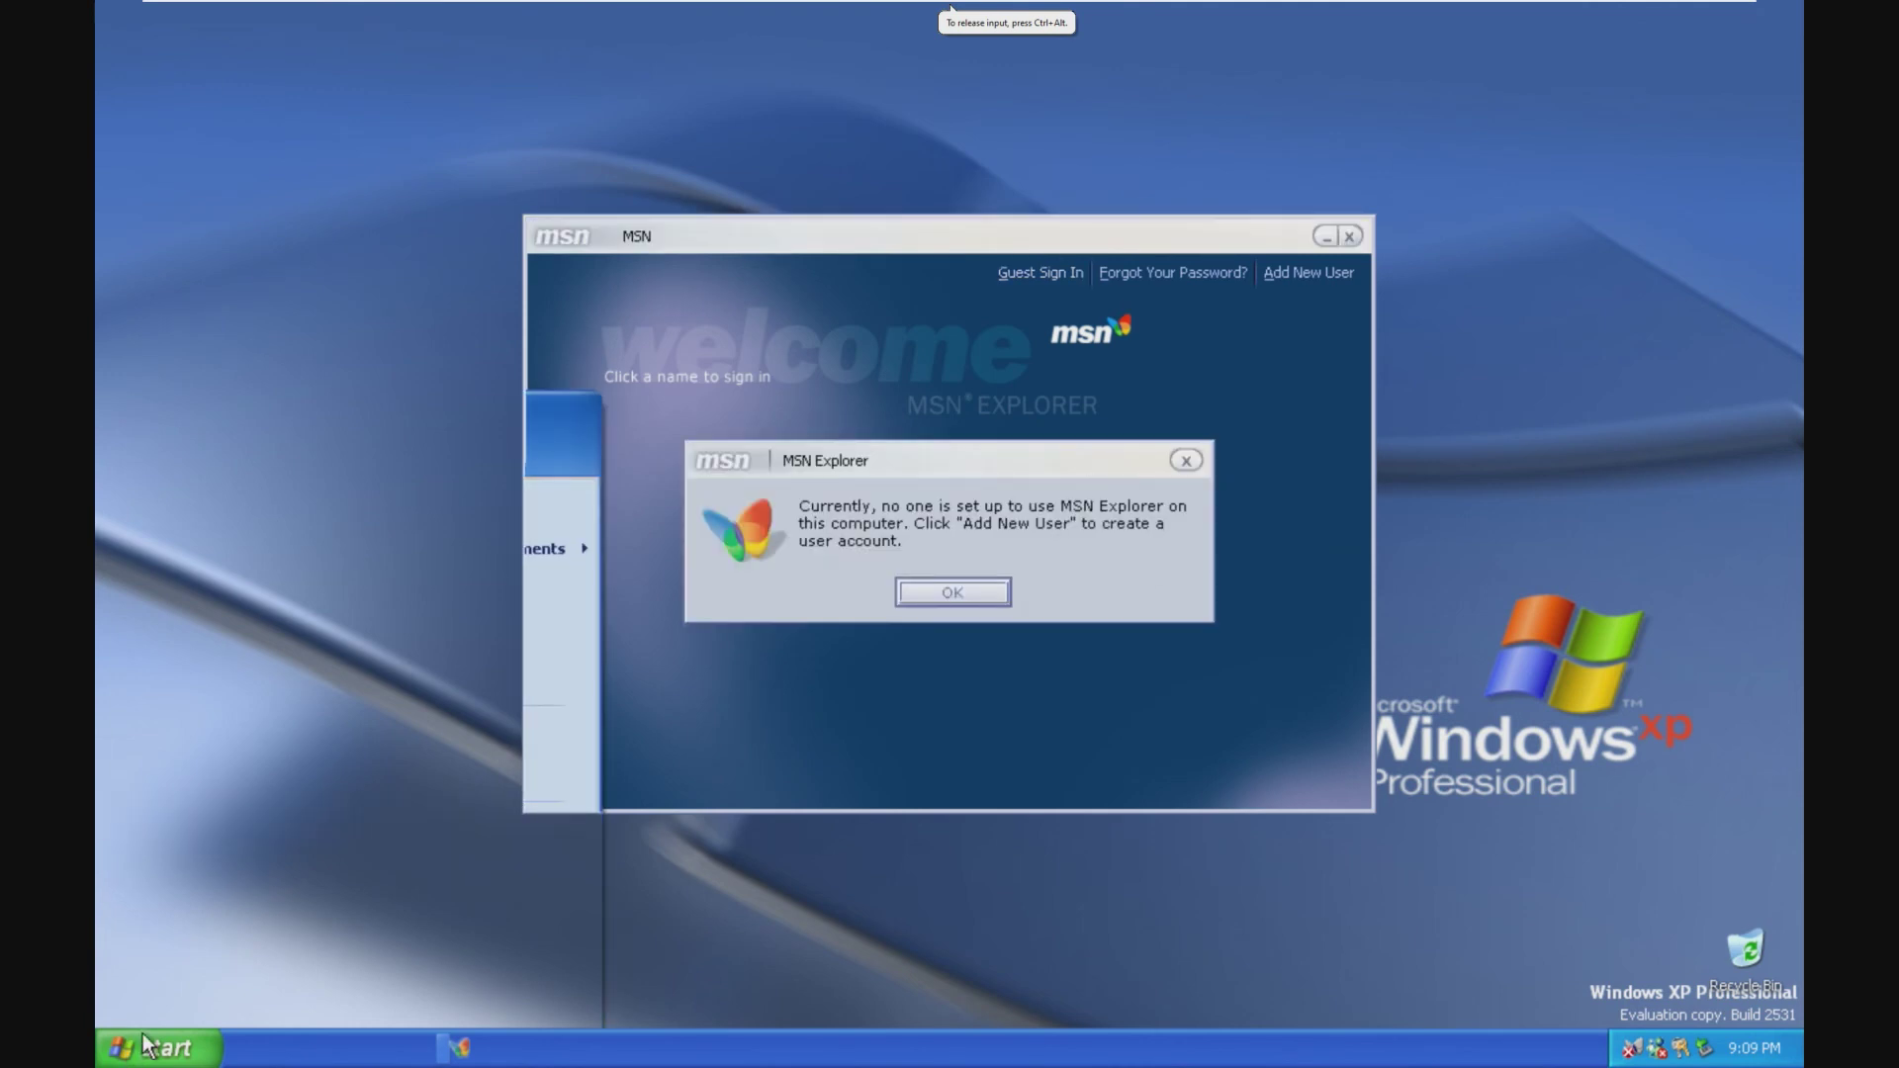
click(981, 595)
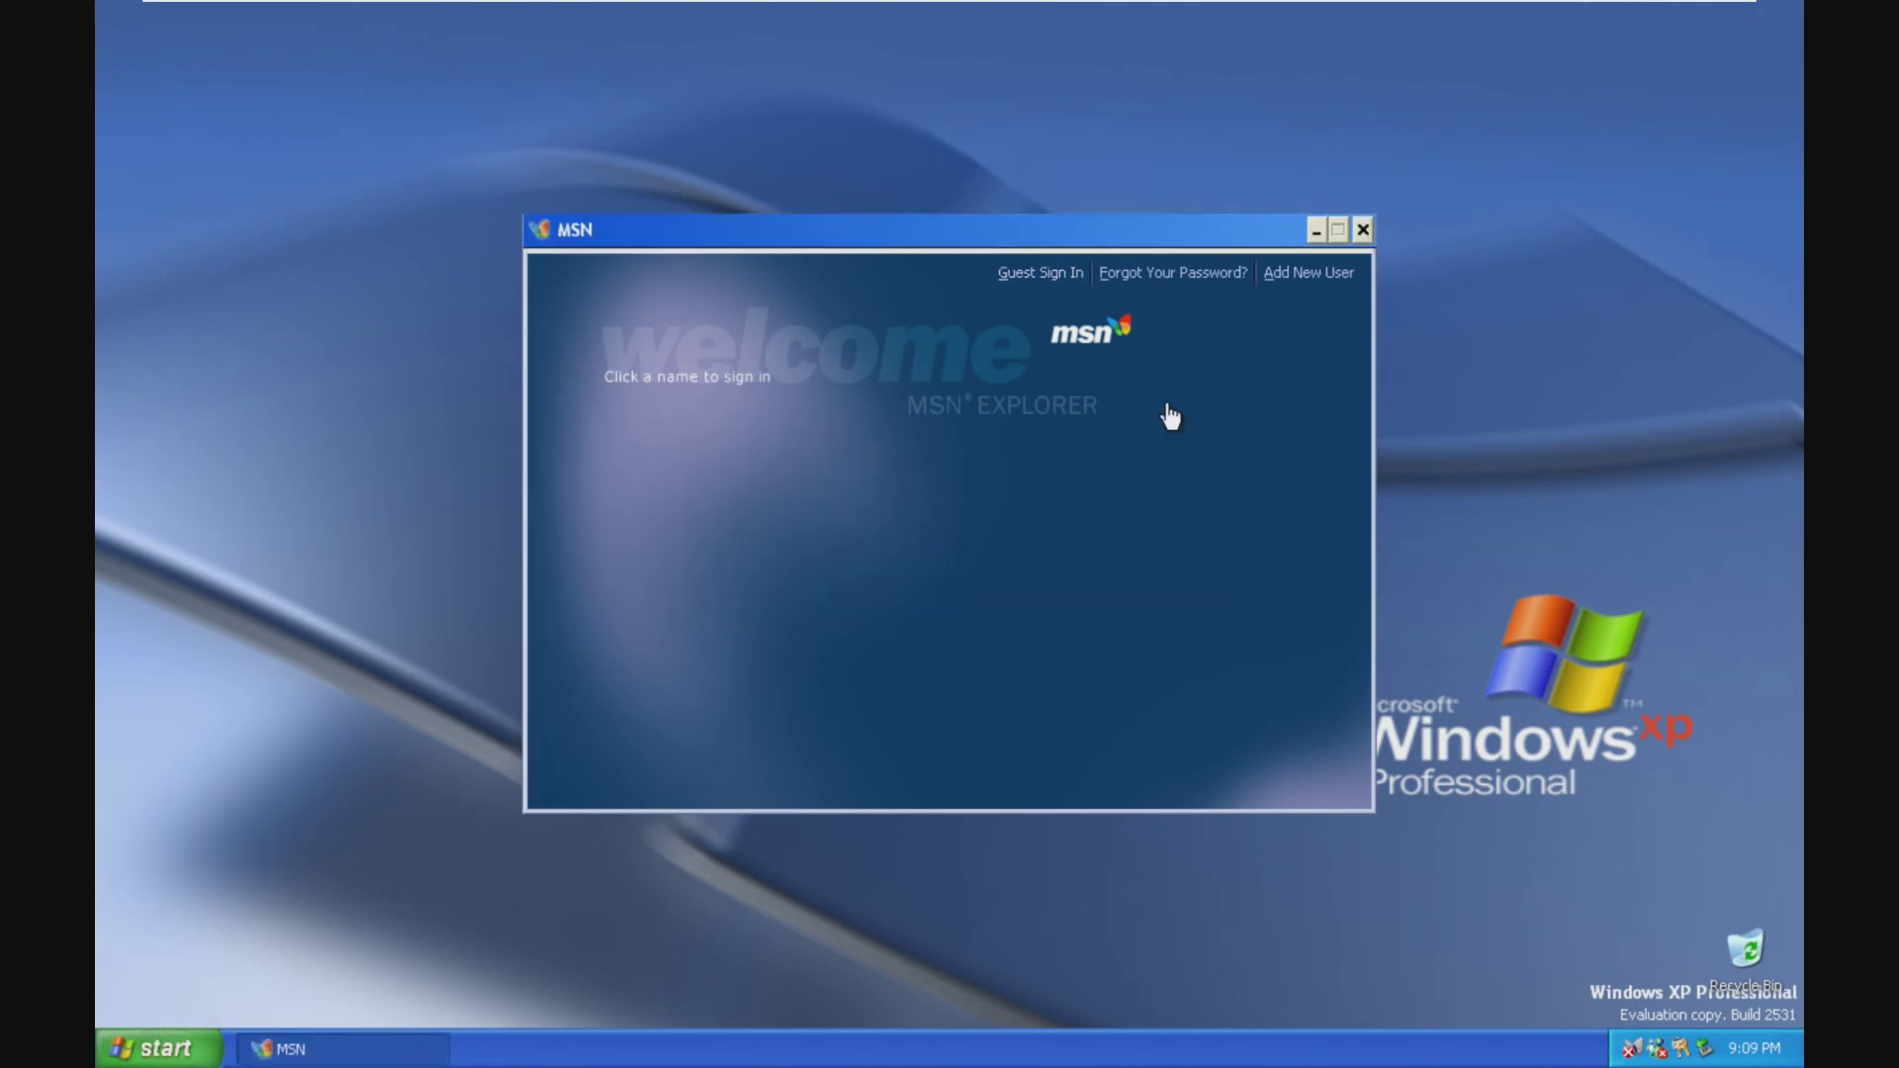
click(1069, 275)
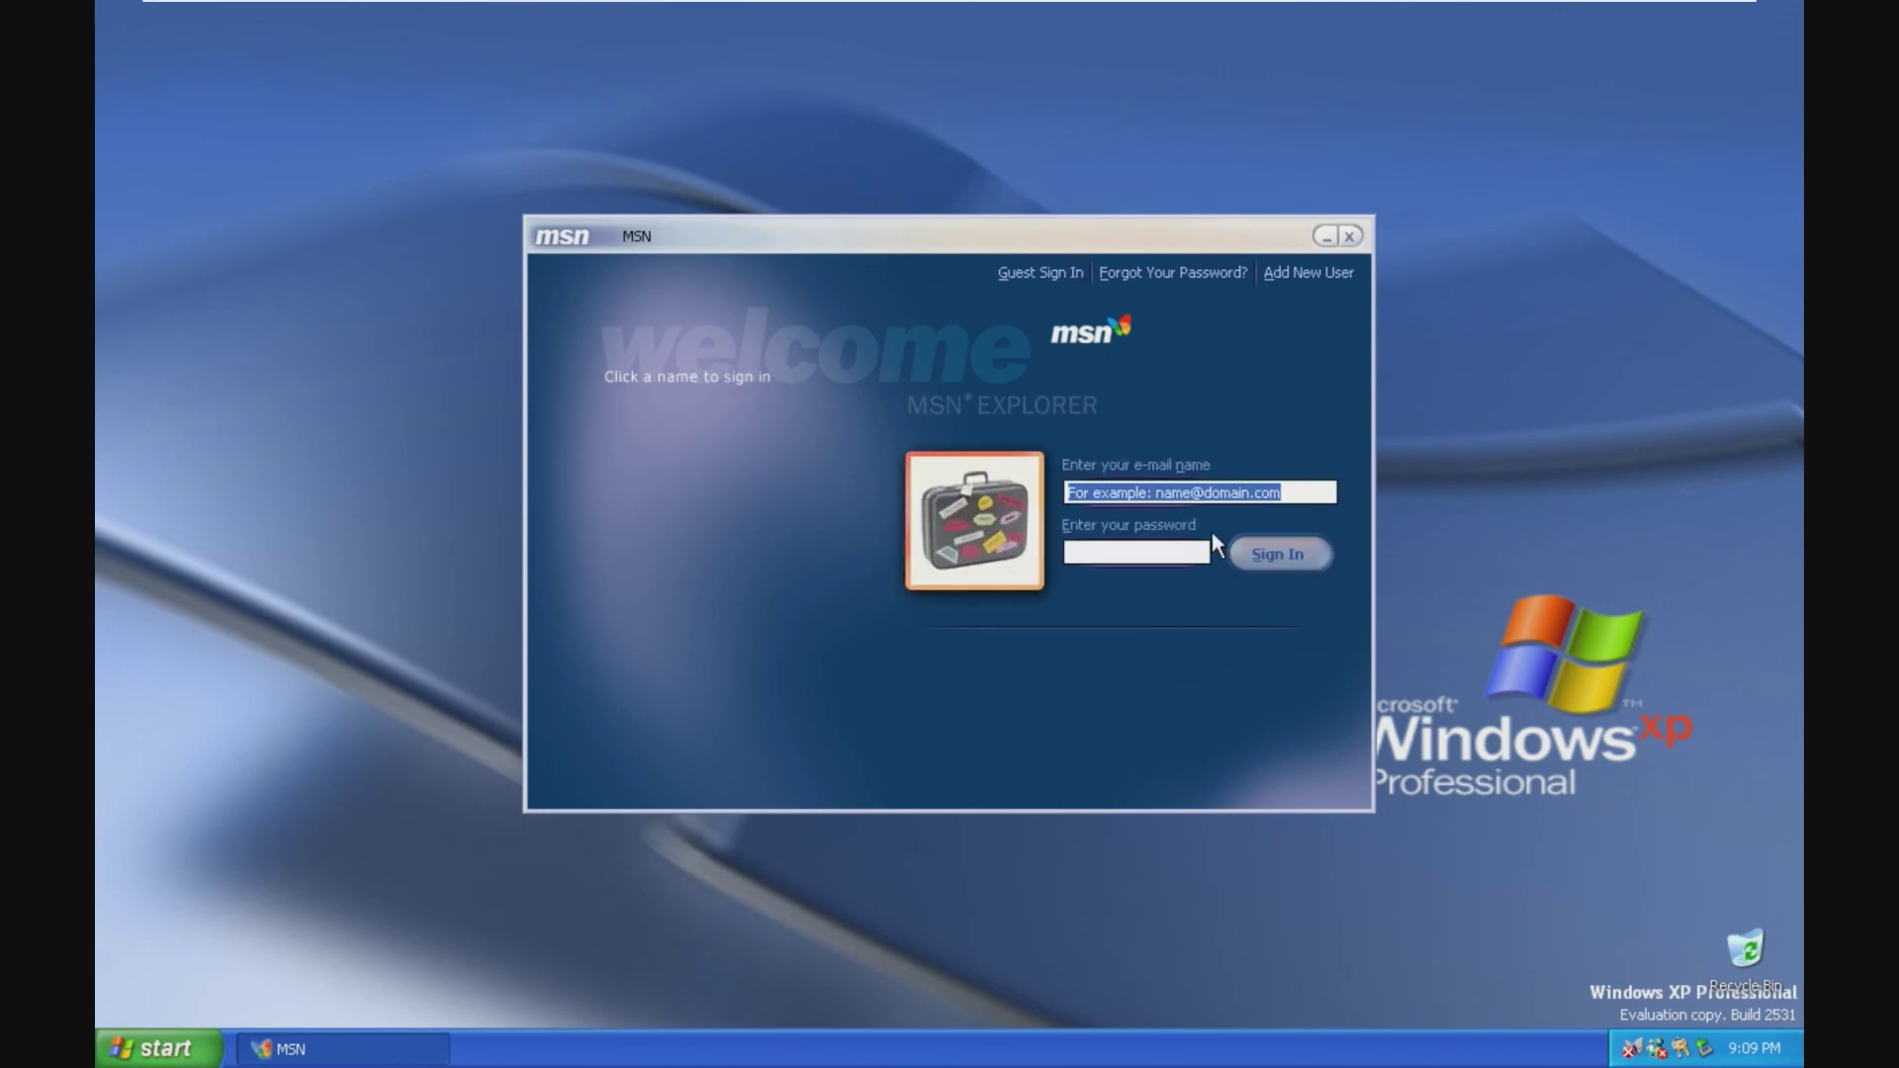
click(1276, 554)
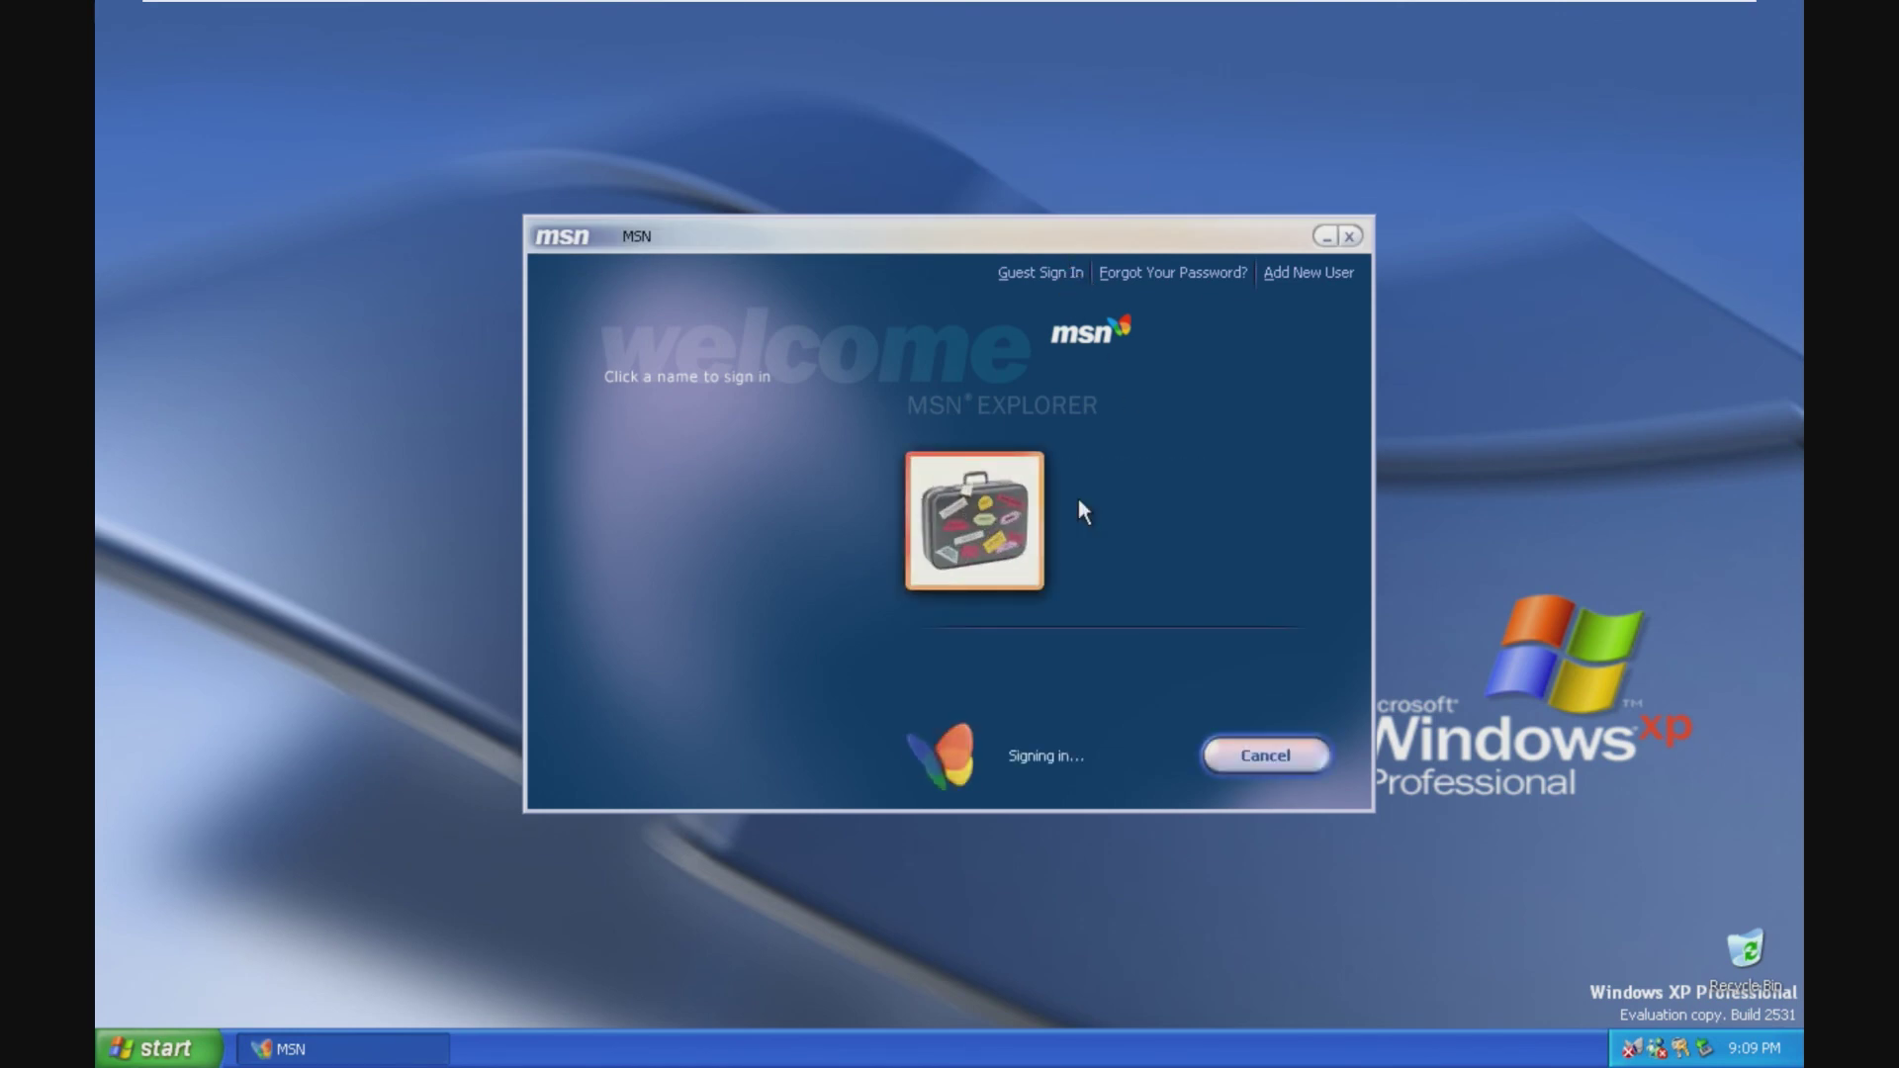
click(1363, 237)
Step: Start an online Internet Checkers game from Games, quit it, and open the taskbar shortcut menu
click(158, 1047)
mouse_move(208, 952)
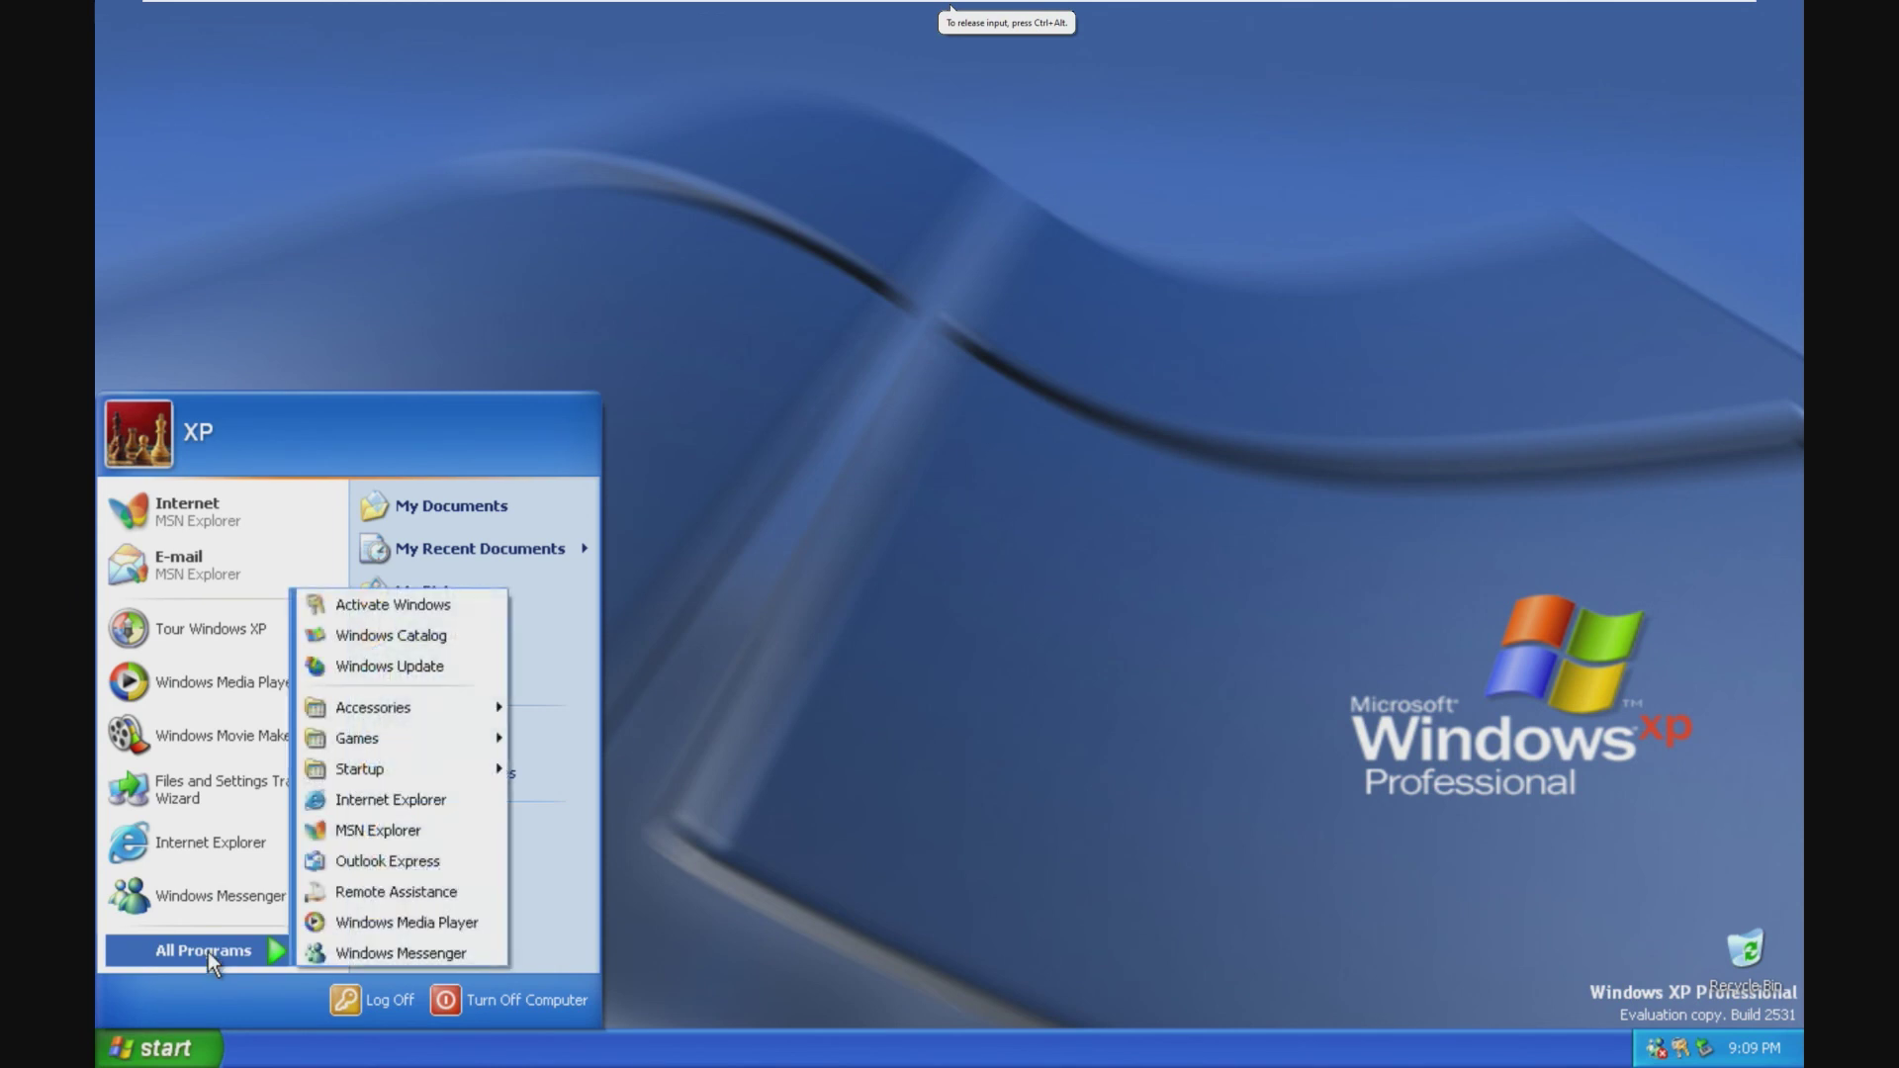
mouse_move(382, 734)
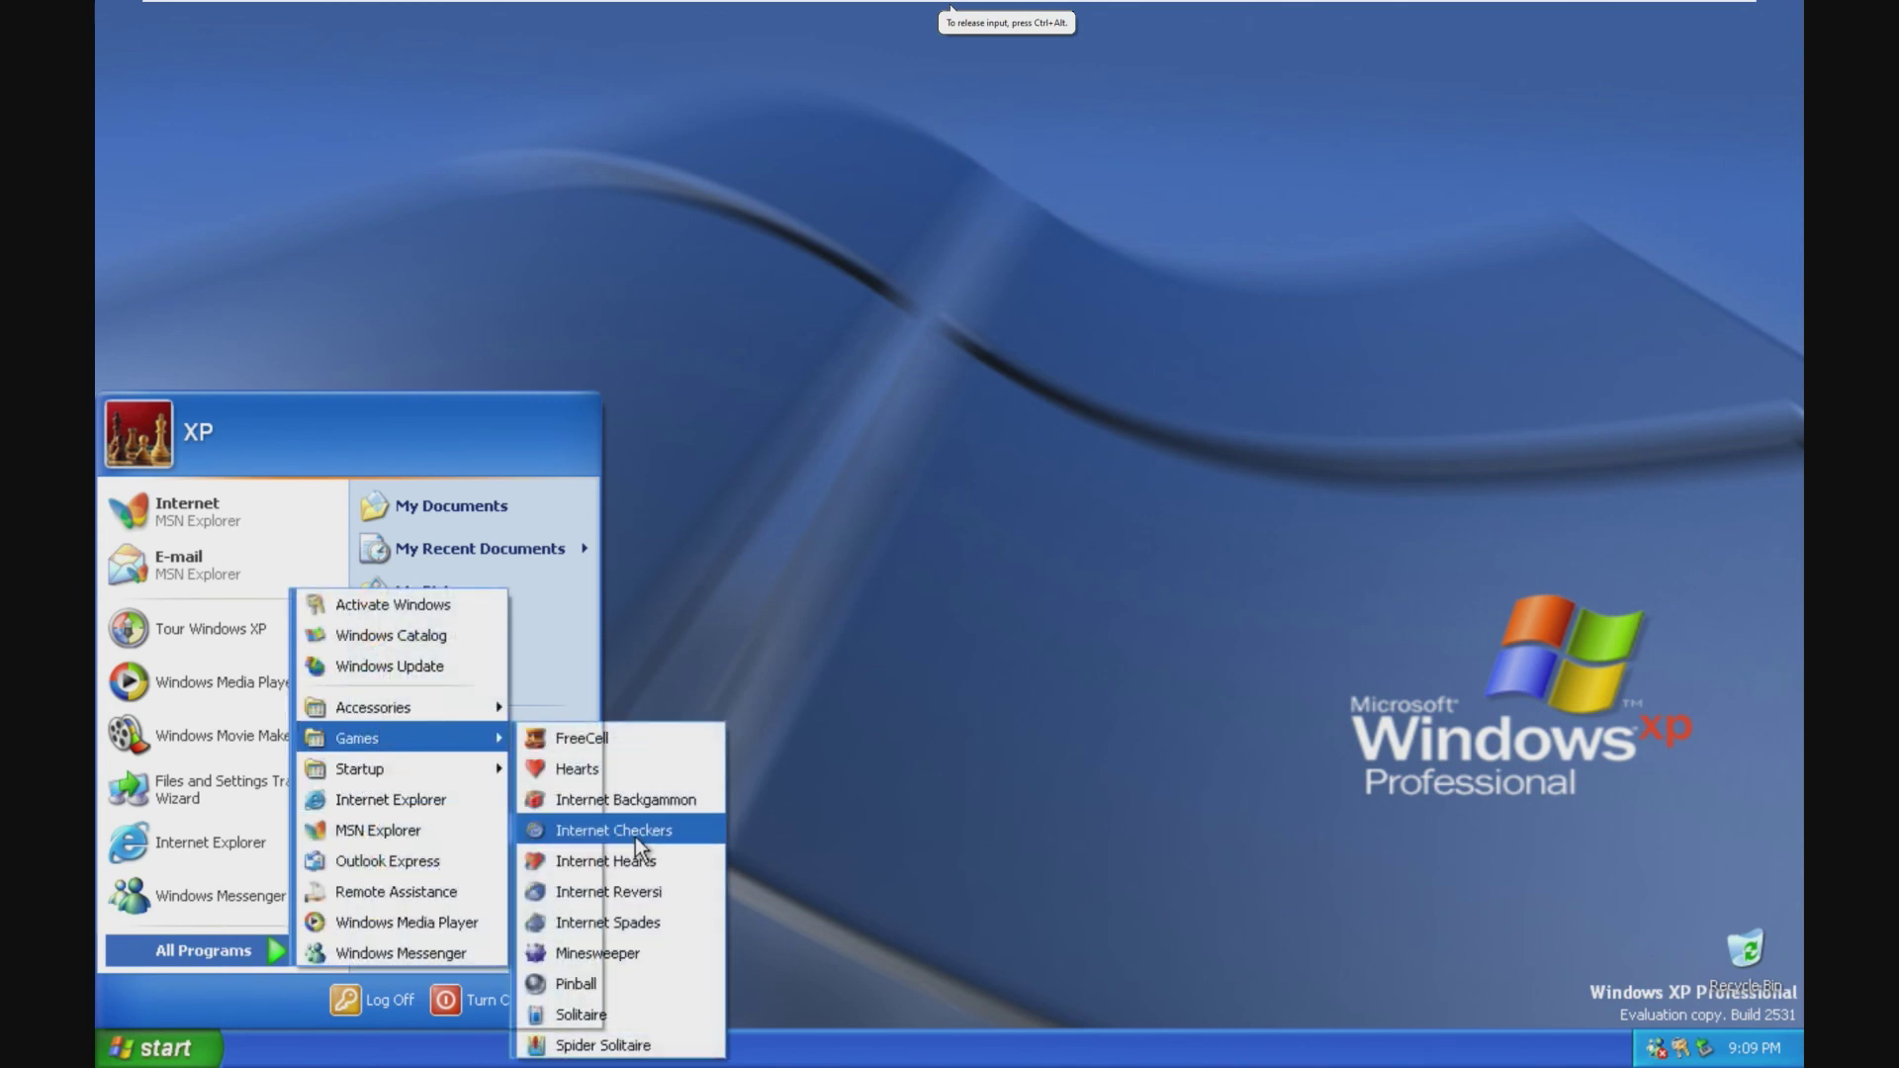
click(635, 837)
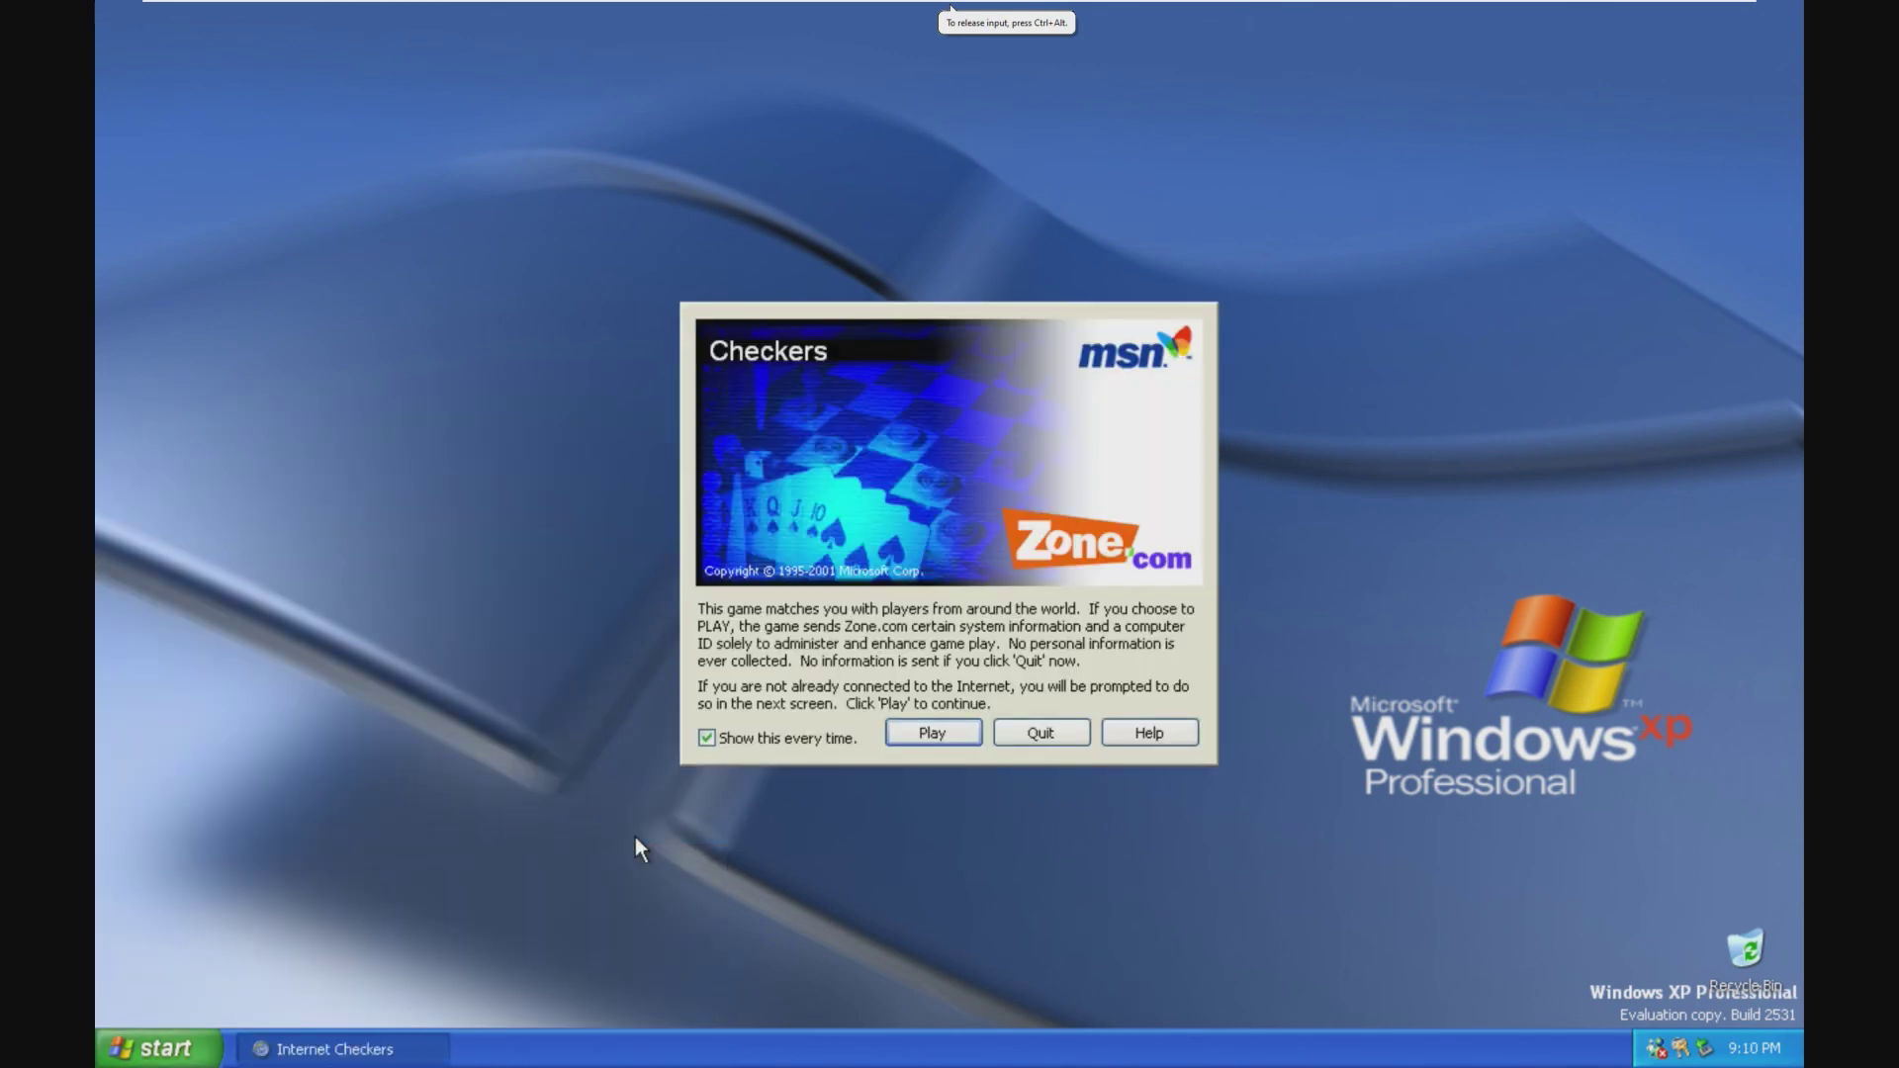
click(968, 739)
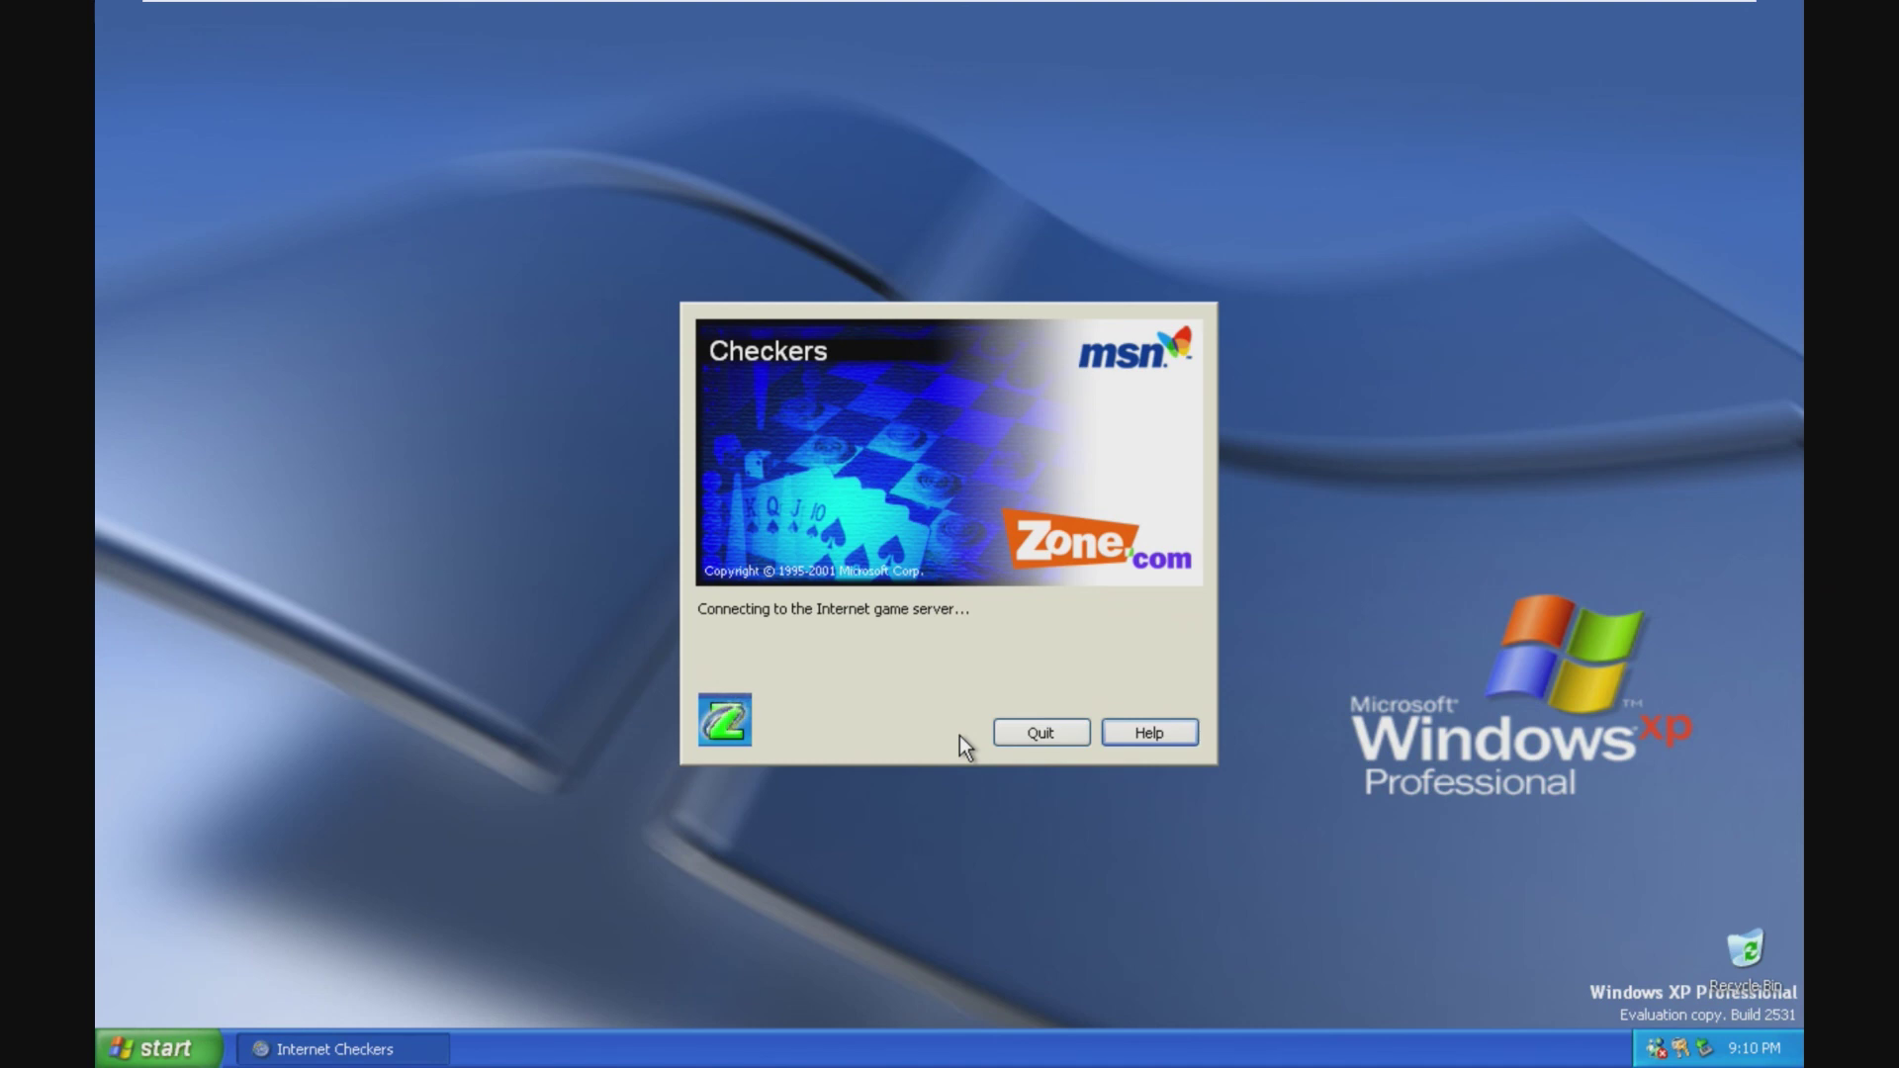
click(1044, 733)
click(158, 1049)
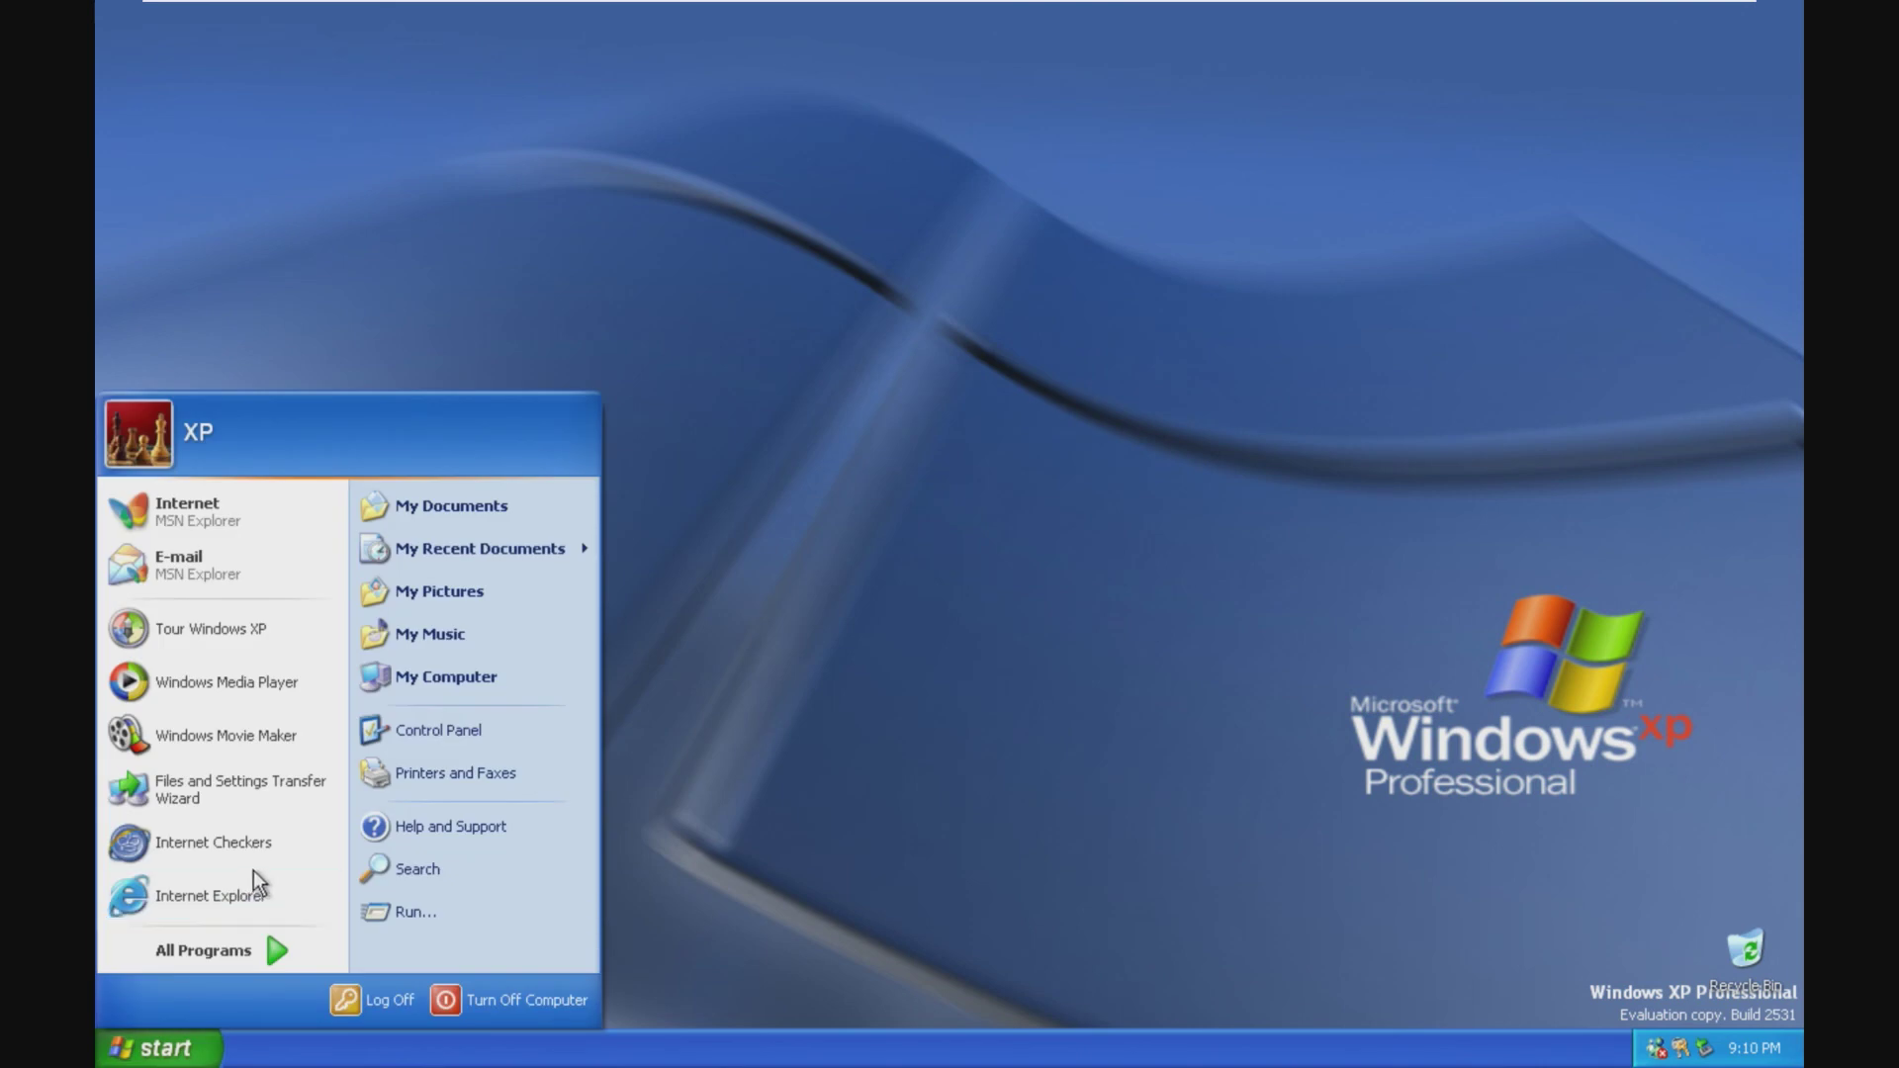
right_click(259, 1045)
Step: Open Task Manager, view Processes, Performance, Networking and Users, then log off the XP user
click(297, 957)
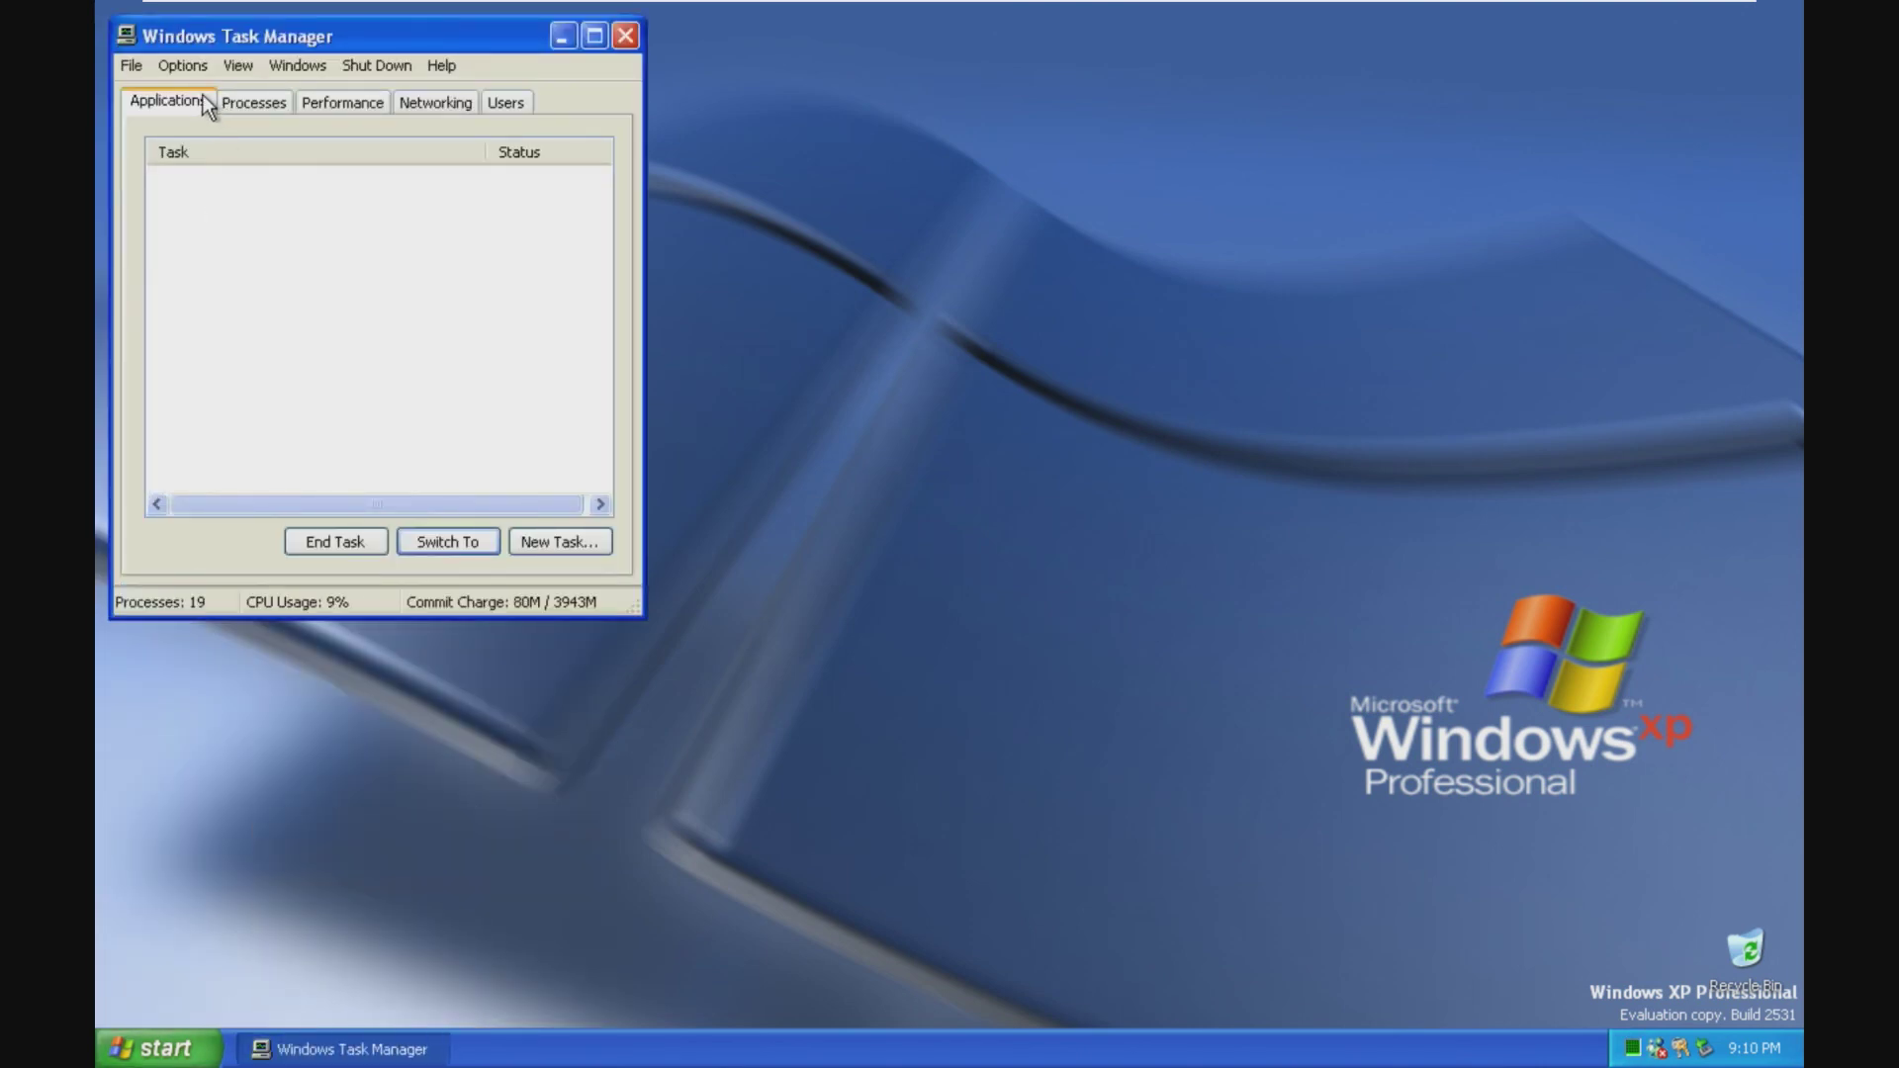
click(249, 100)
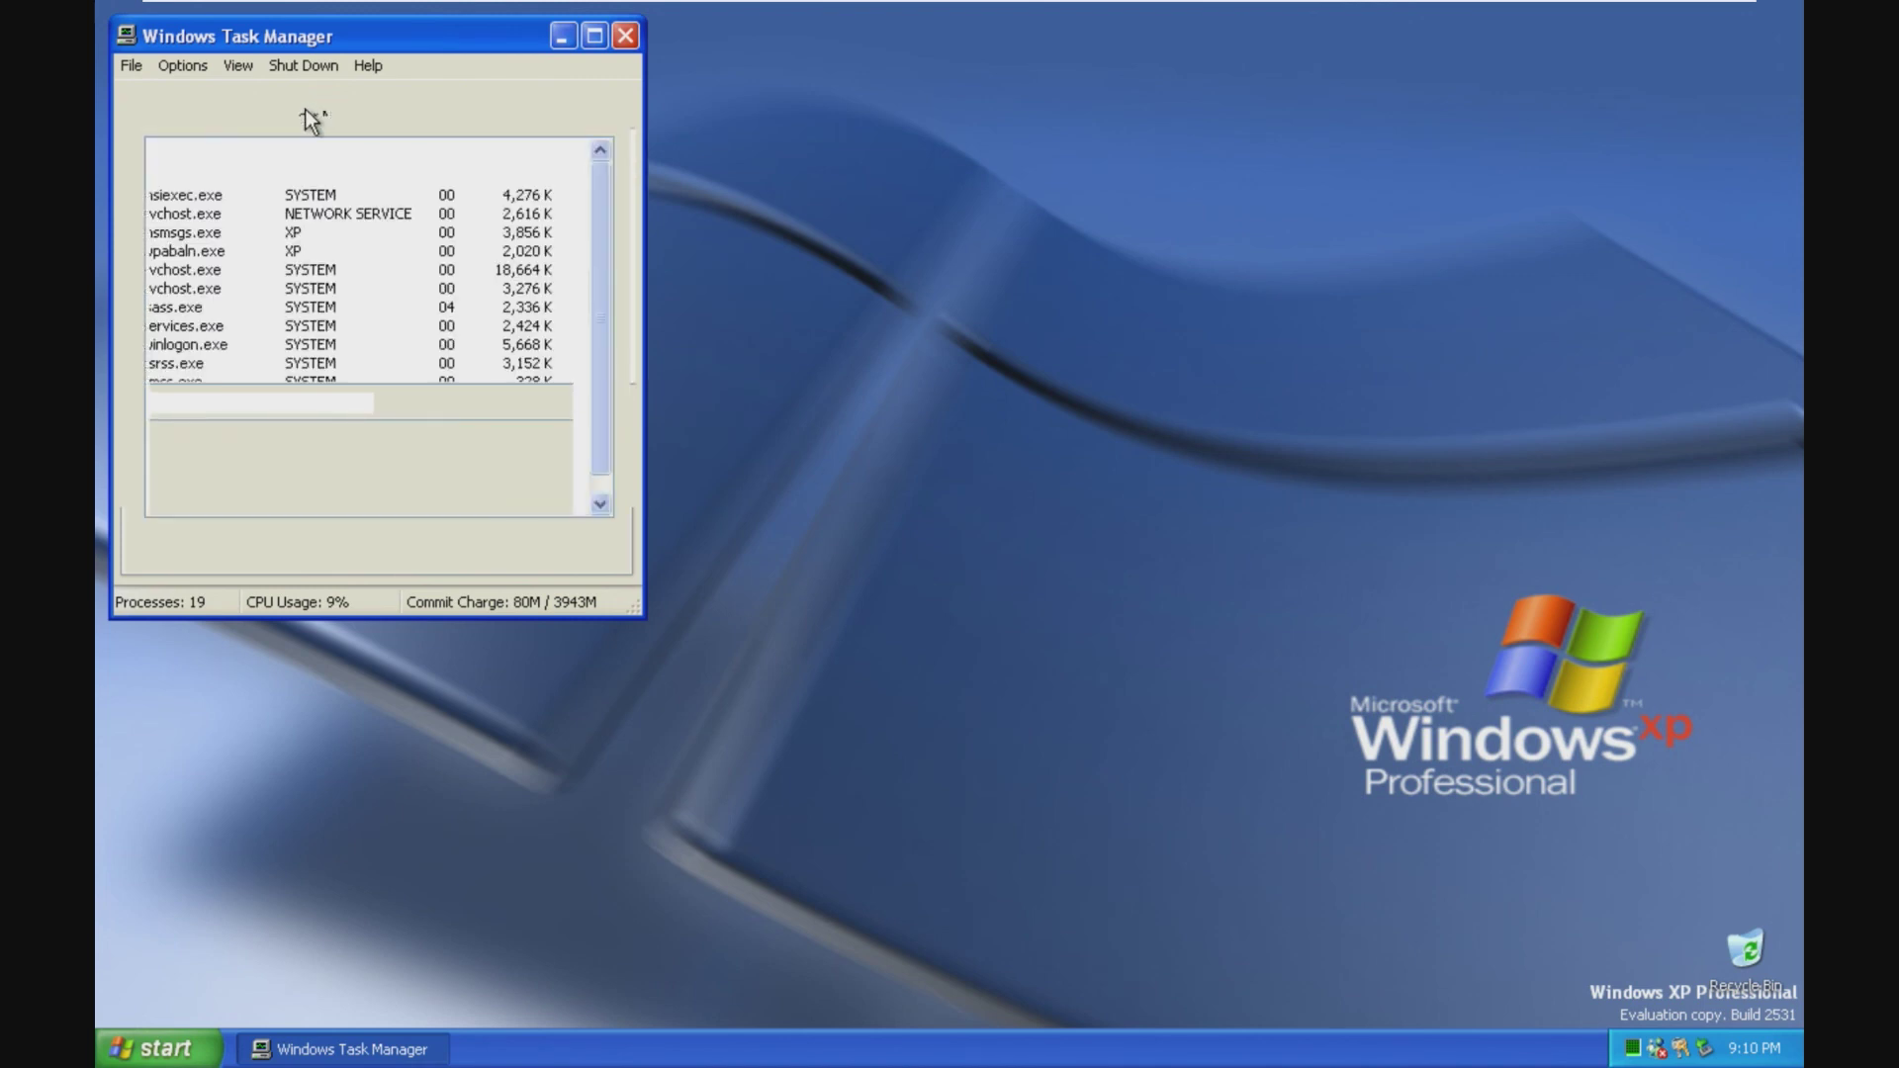
click(302, 110)
click(461, 102)
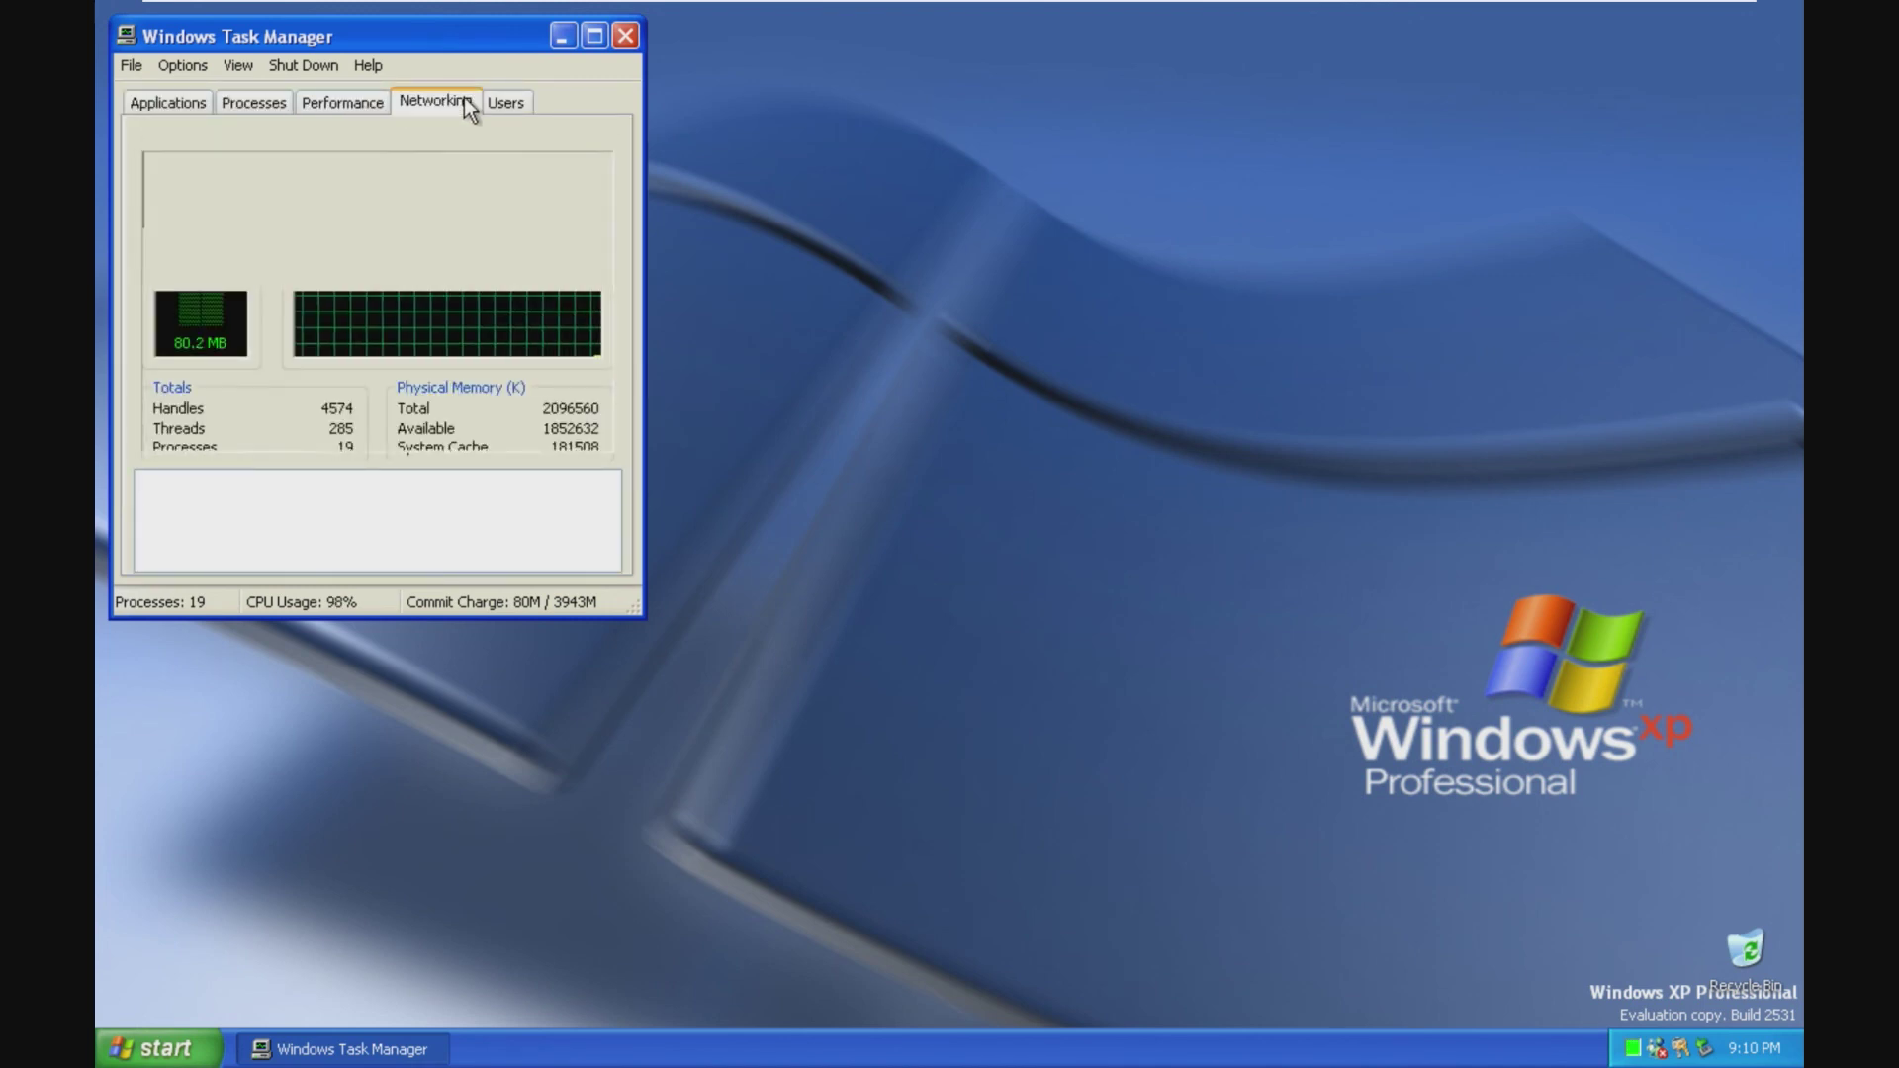
click(501, 102)
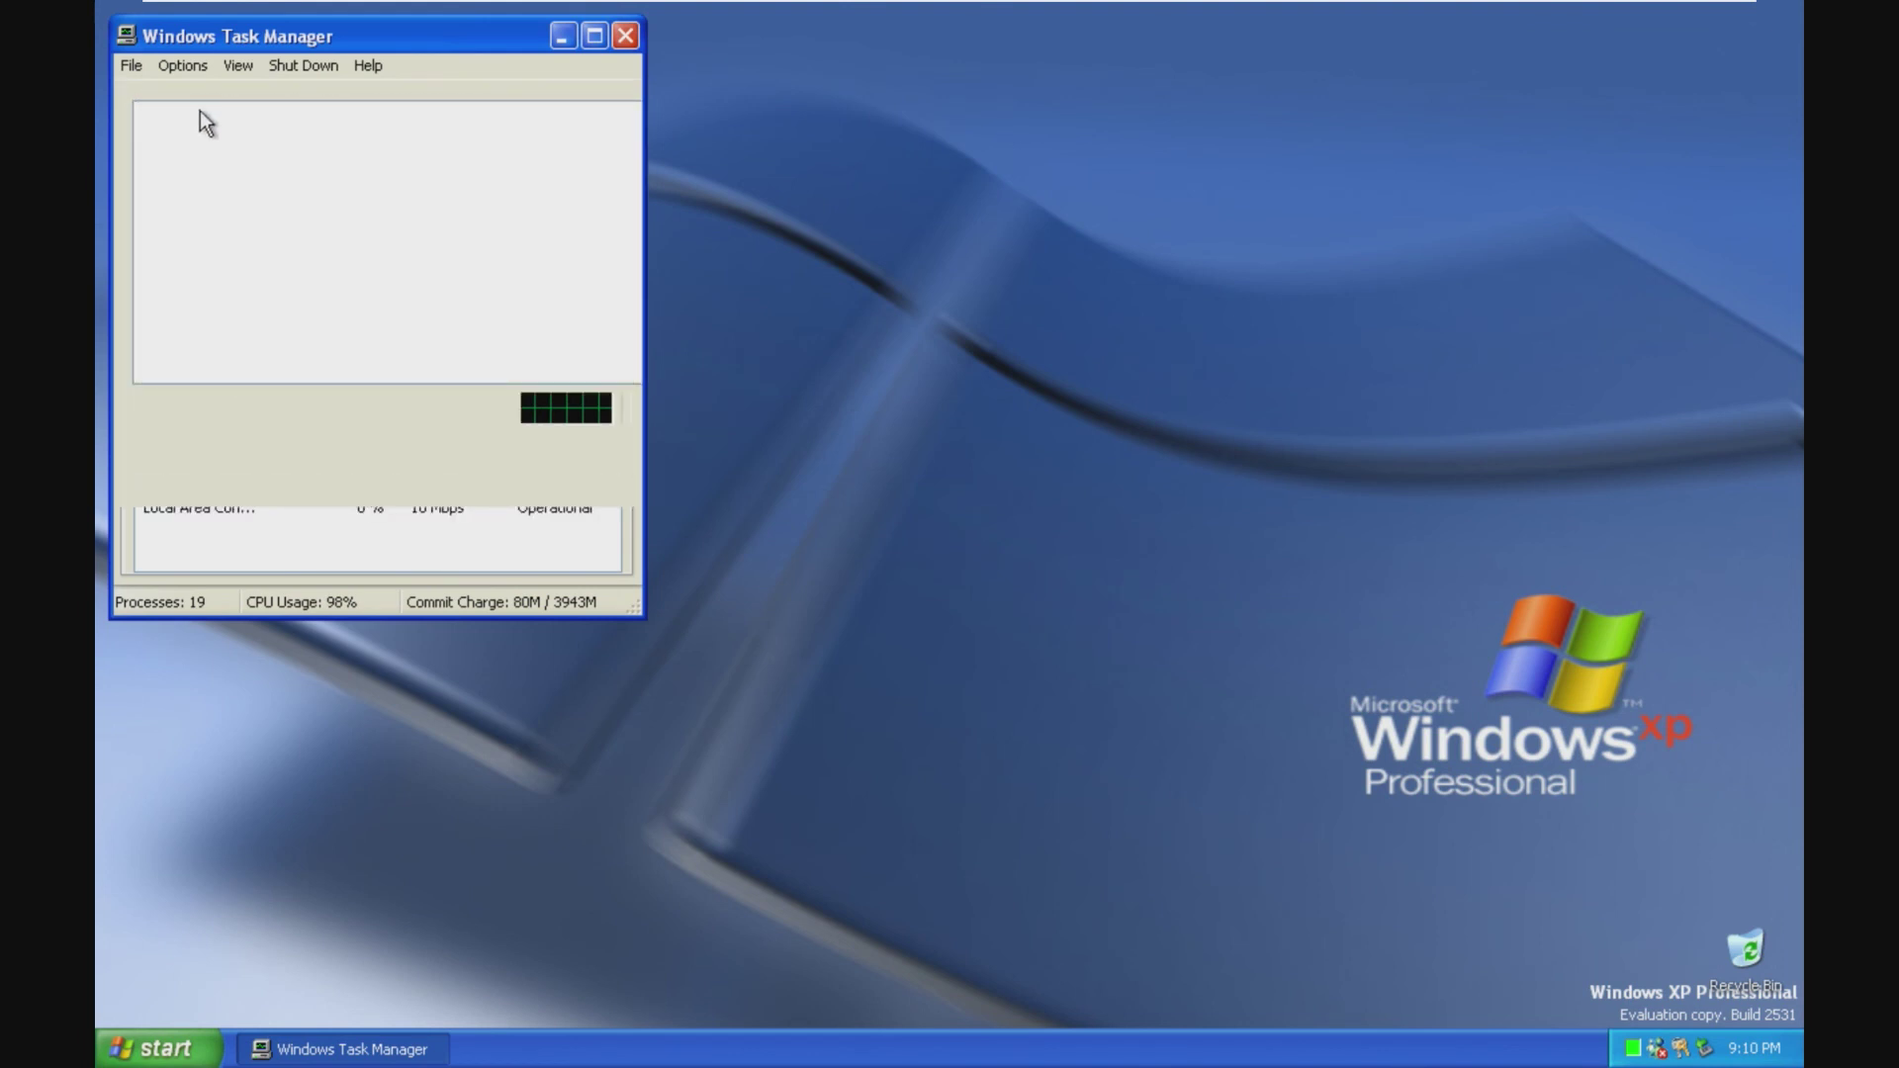
click(320, 69)
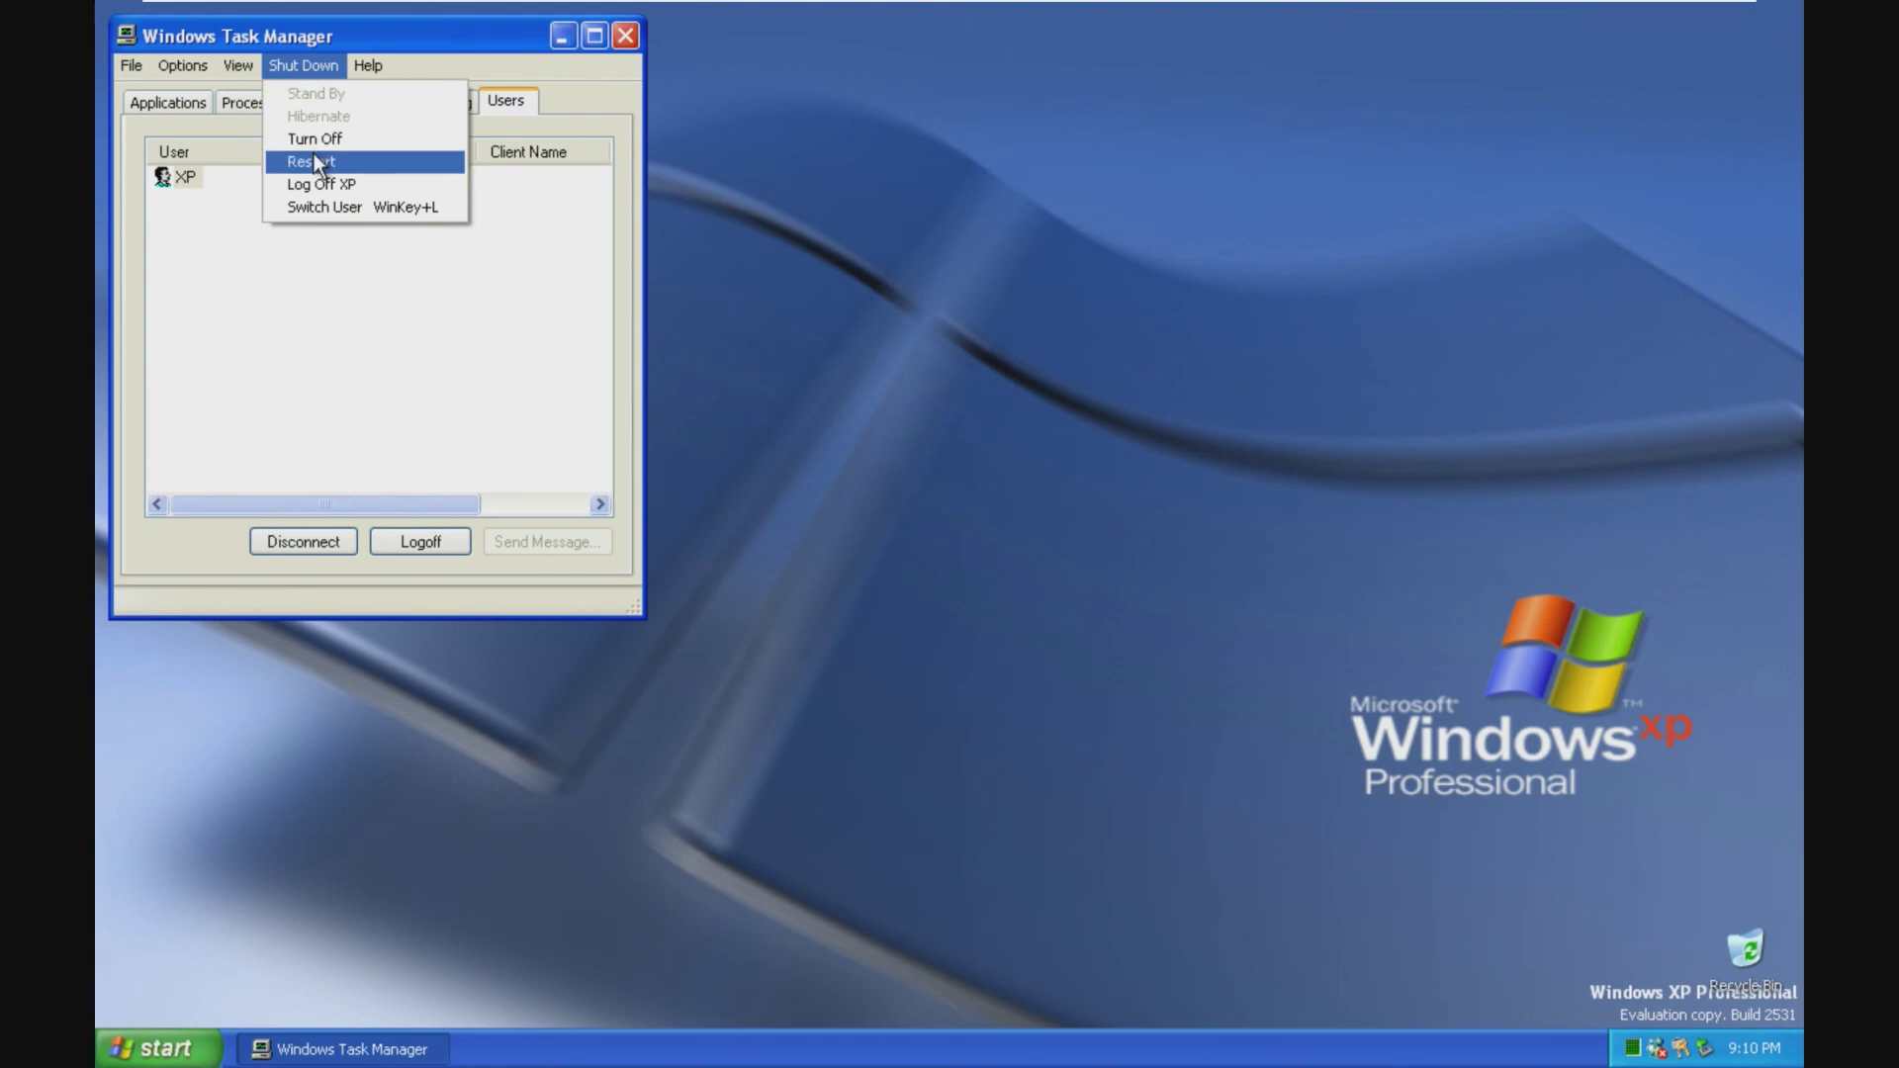
click(315, 185)
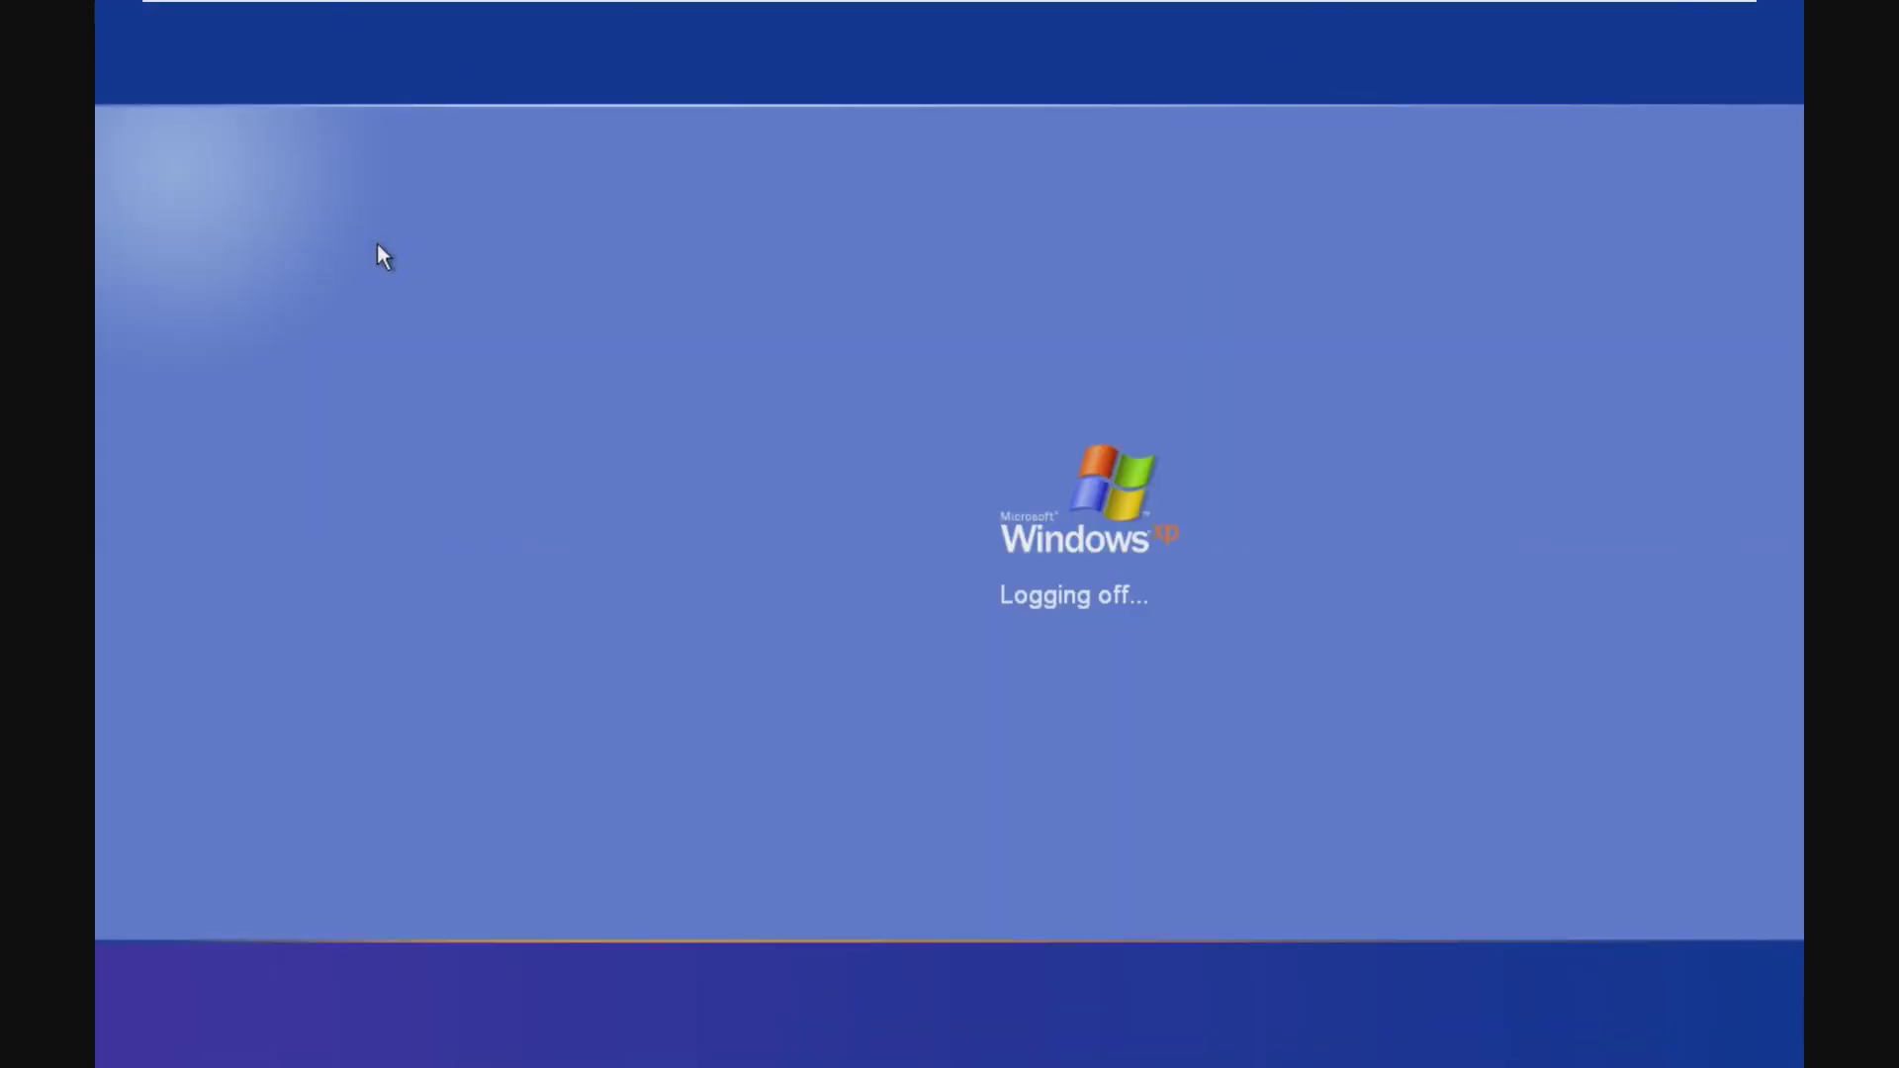
Step: Log back in by choosing the XP user tile on the Welcome screen
mouse_move(564, 3)
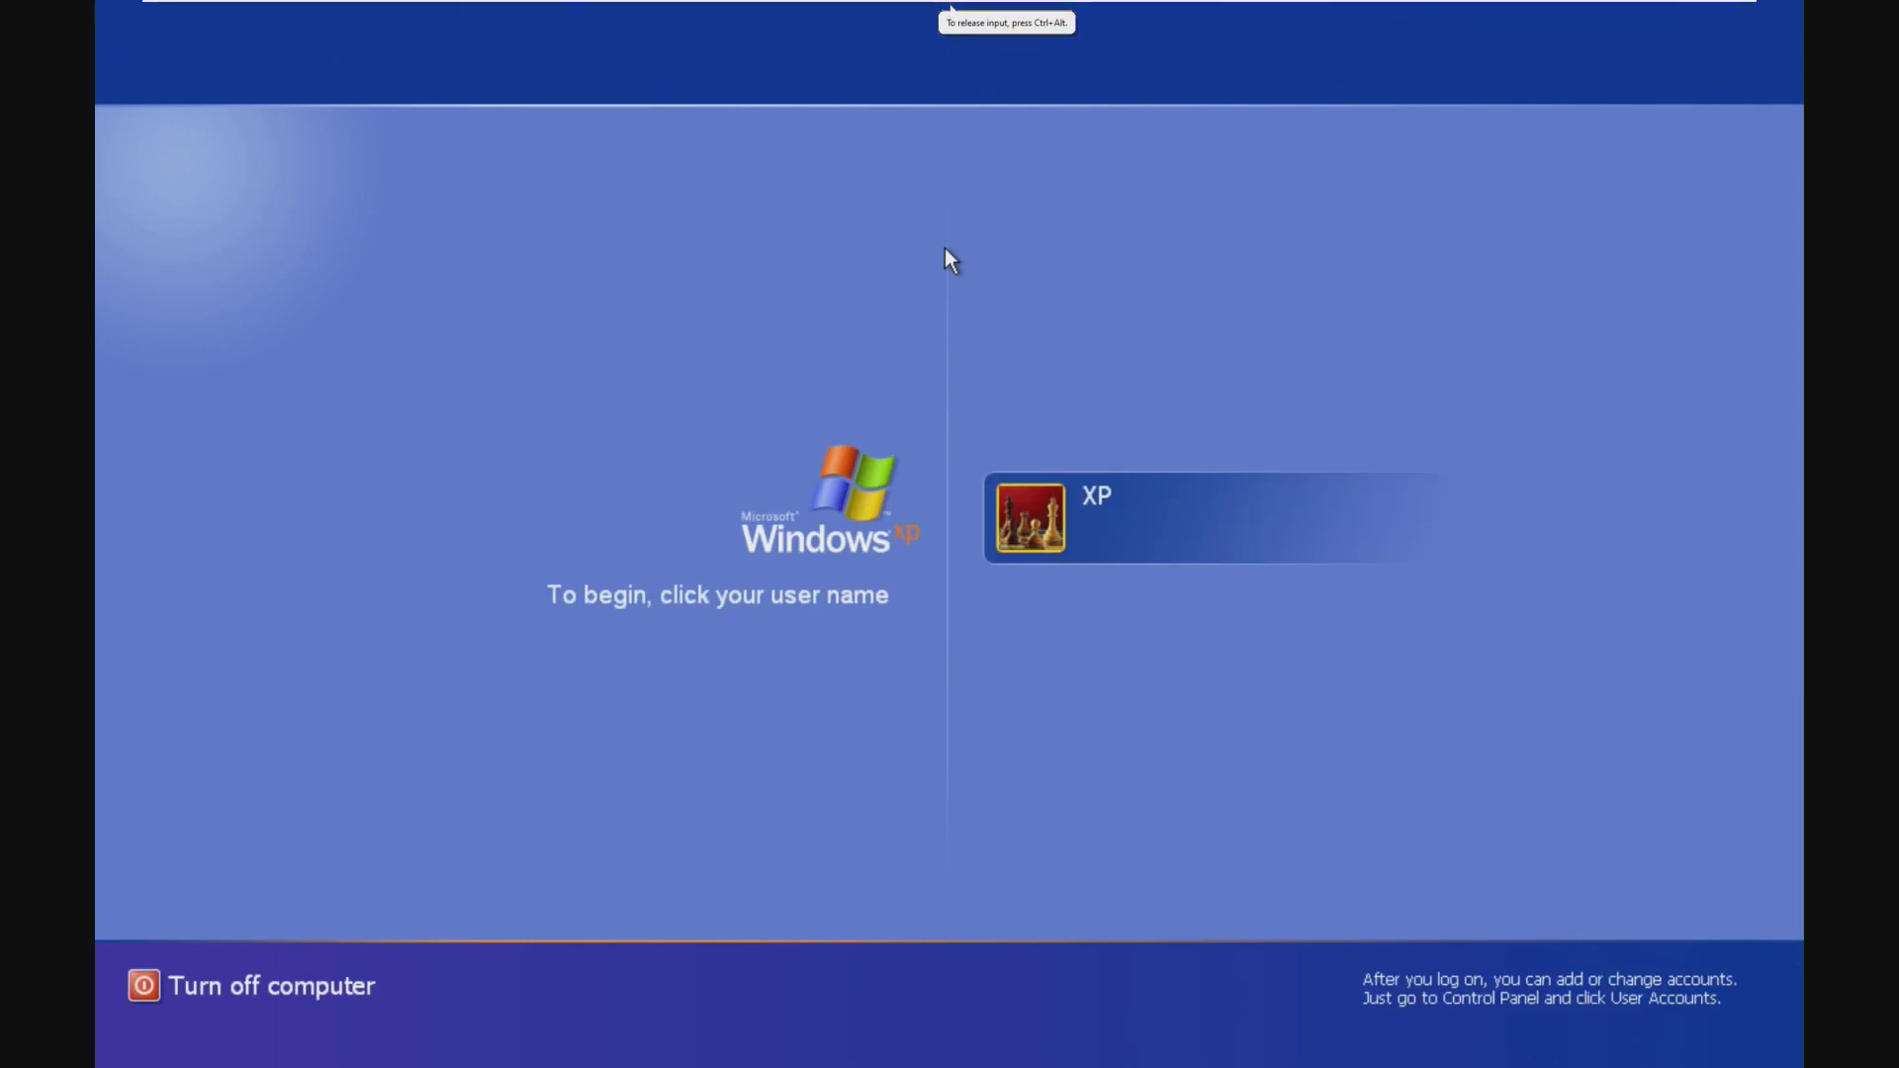
click(1169, 529)
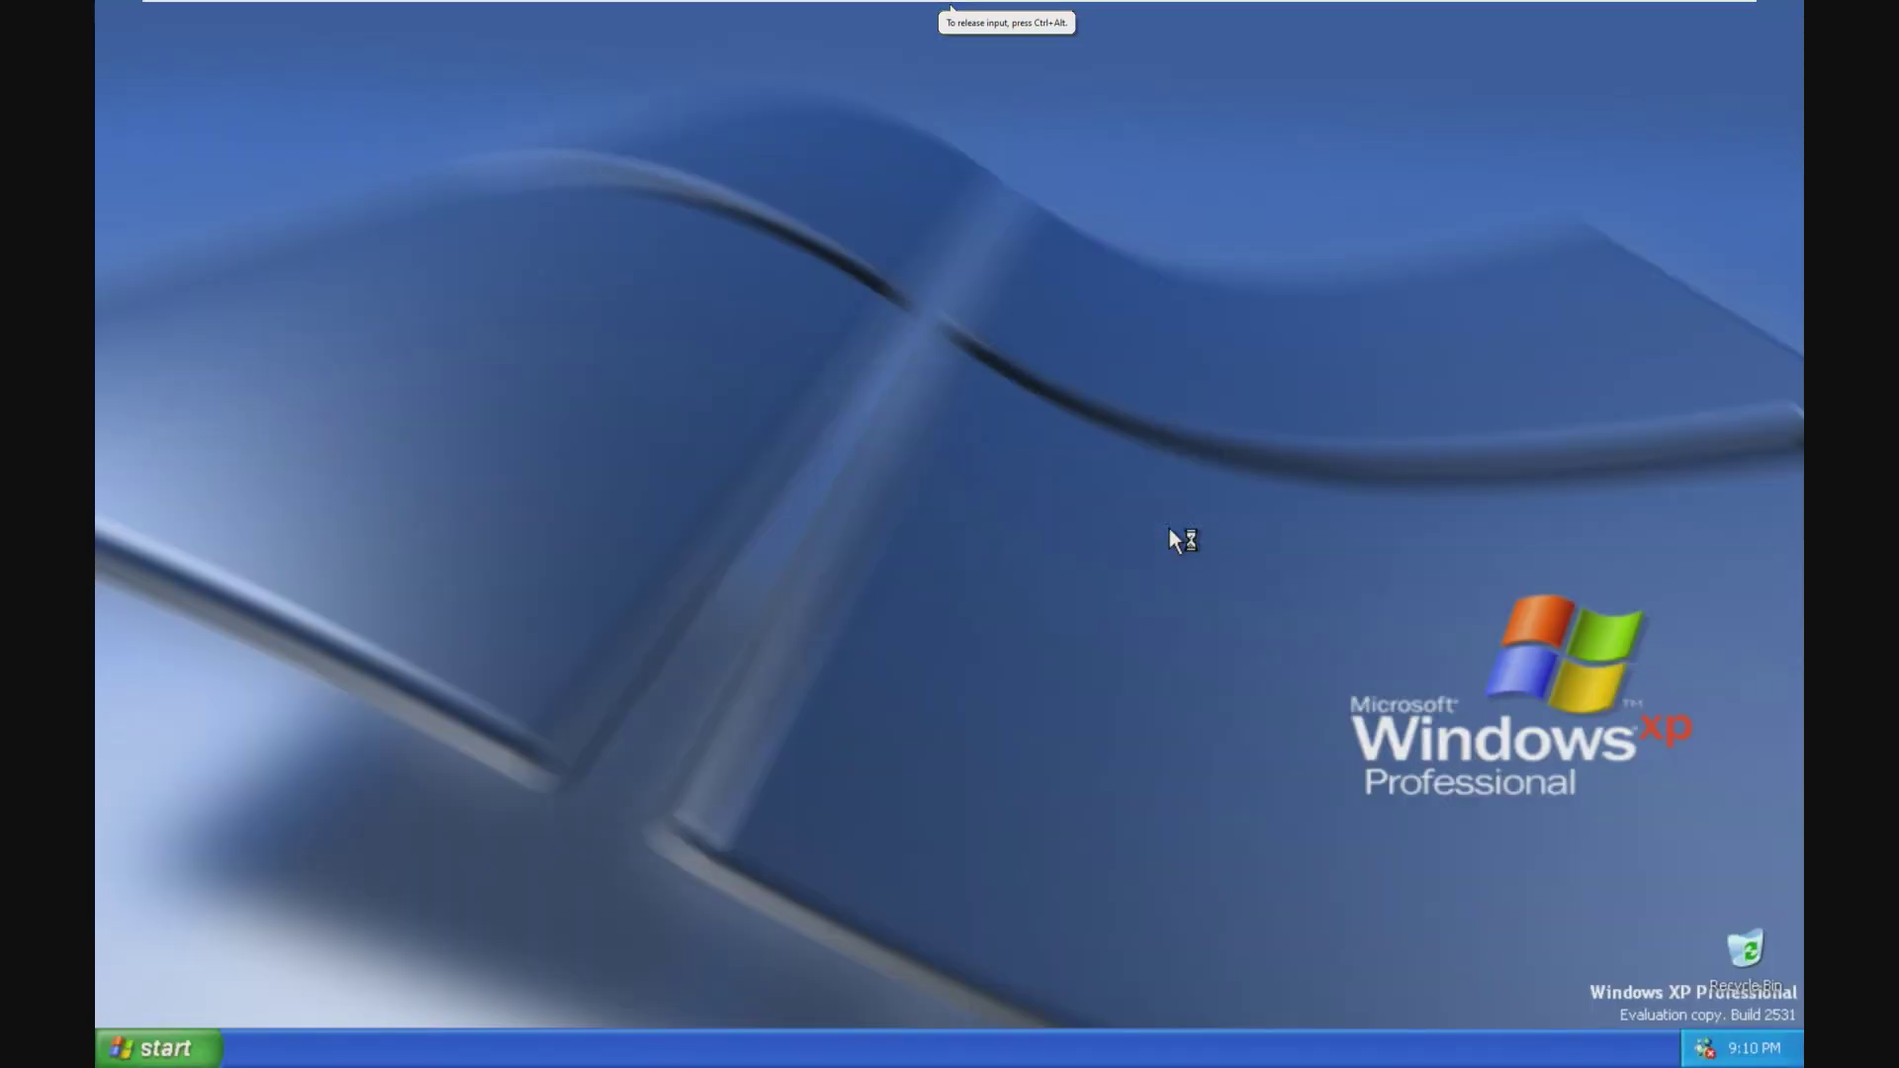